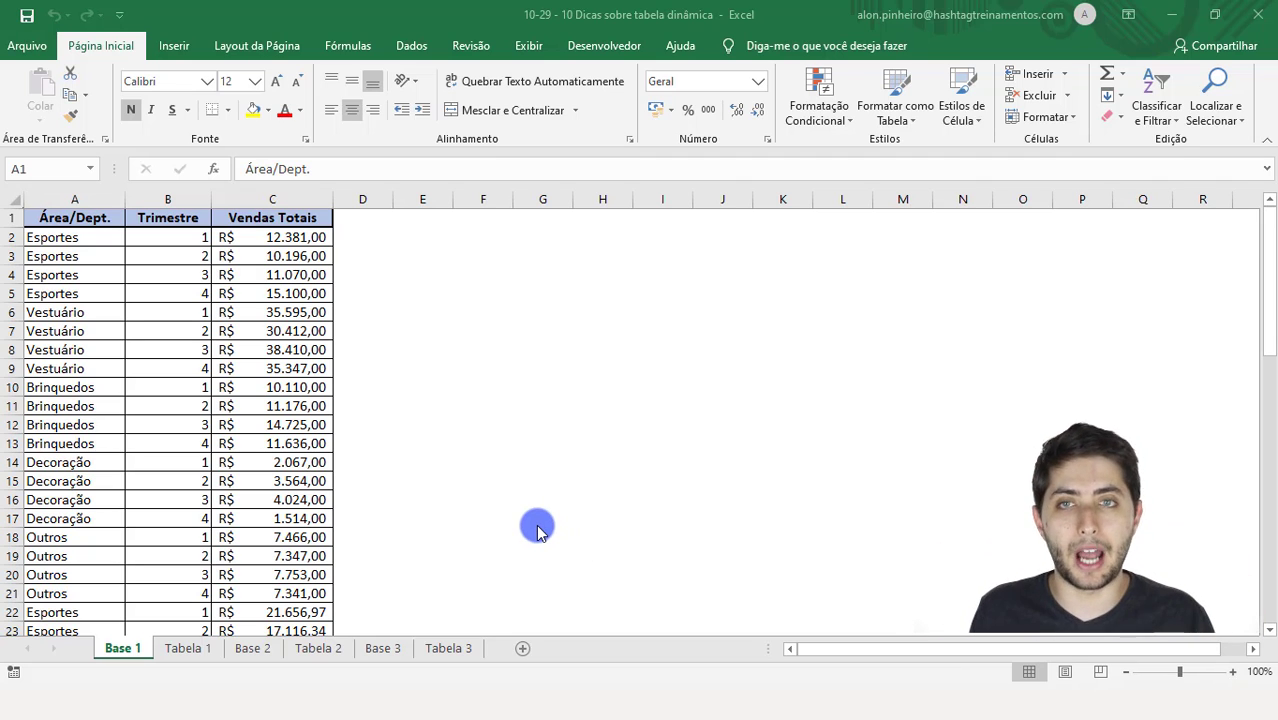
Step: Open the Tabela 1 sheet and examine the pivot table's department rows, yearly values and the subtotal rows of Brinquedos and Decoração
left_click(174, 648)
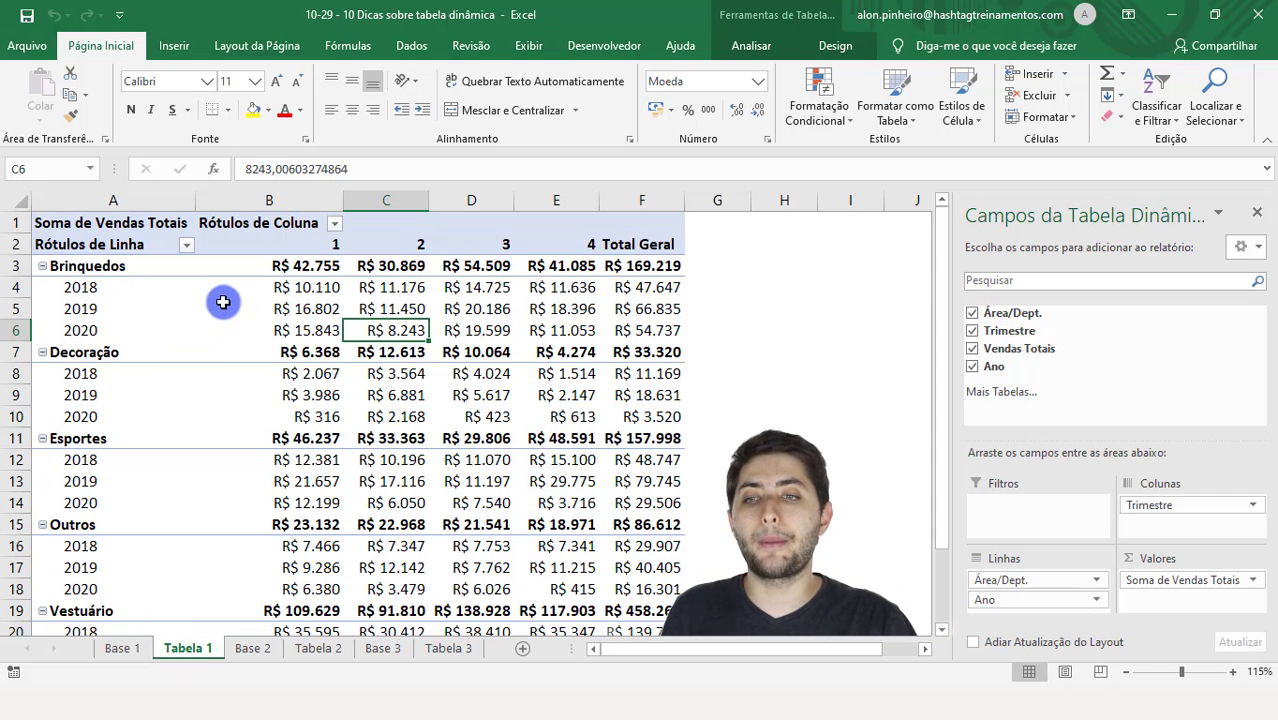
left_click(100, 272)
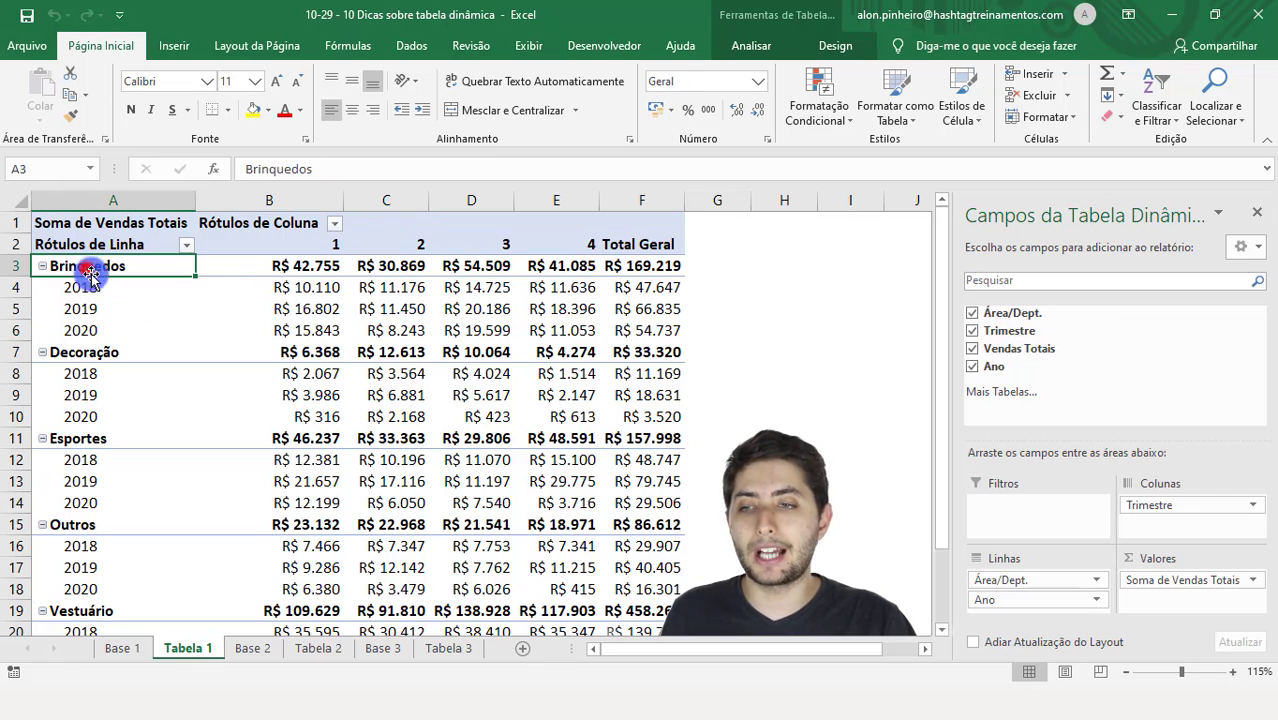
left_click(100, 345)
left_click(75, 440)
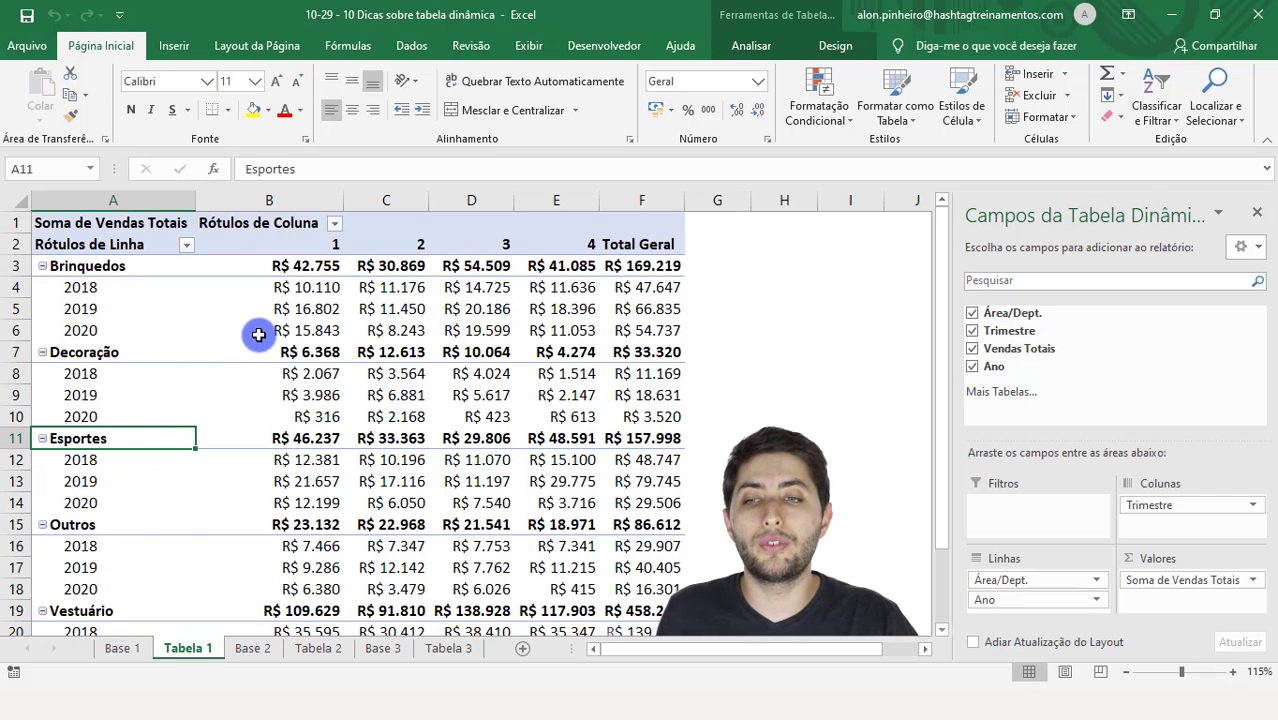
left_click(294, 285)
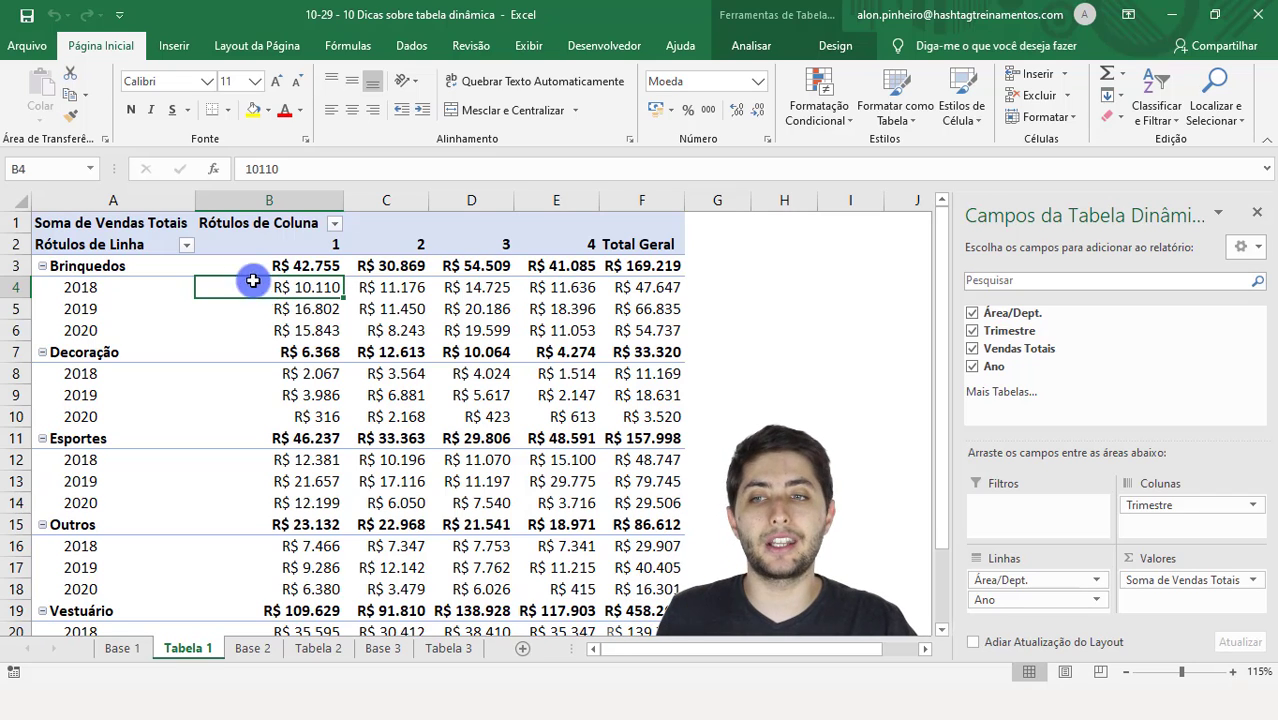
left_click_drag(241, 286, 245, 328)
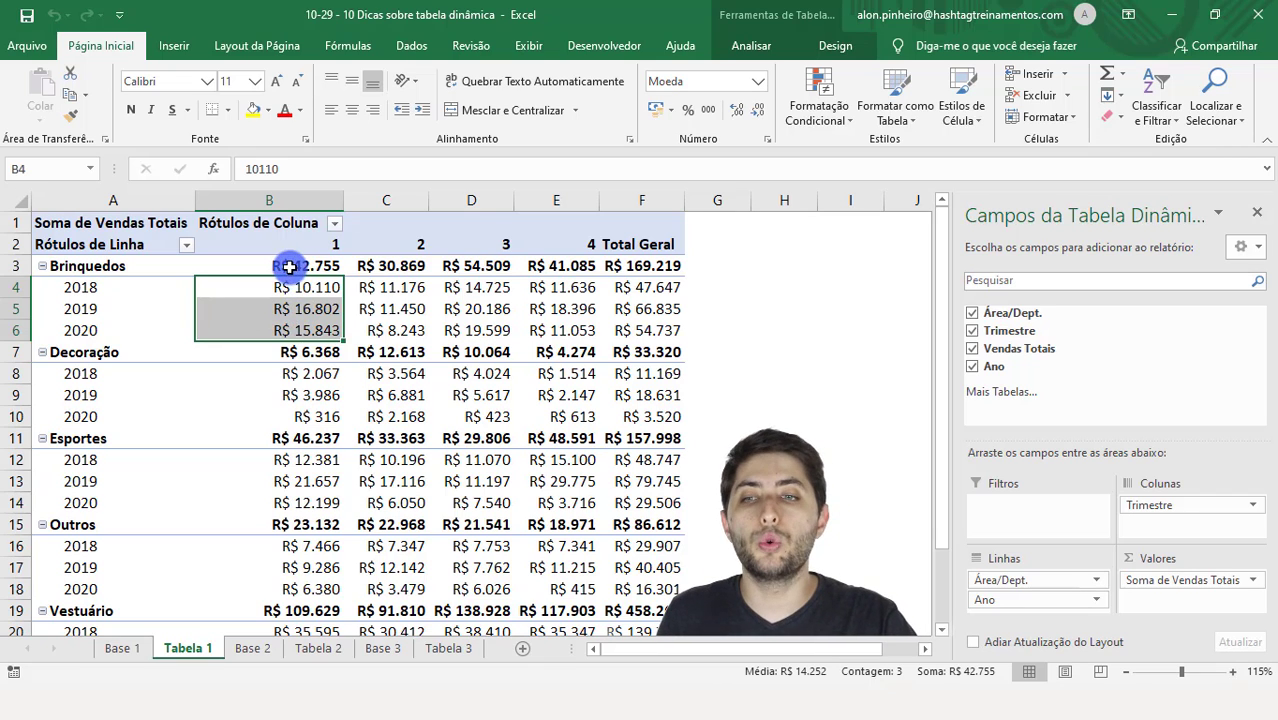
left_click_drag(287, 264, 638, 265)
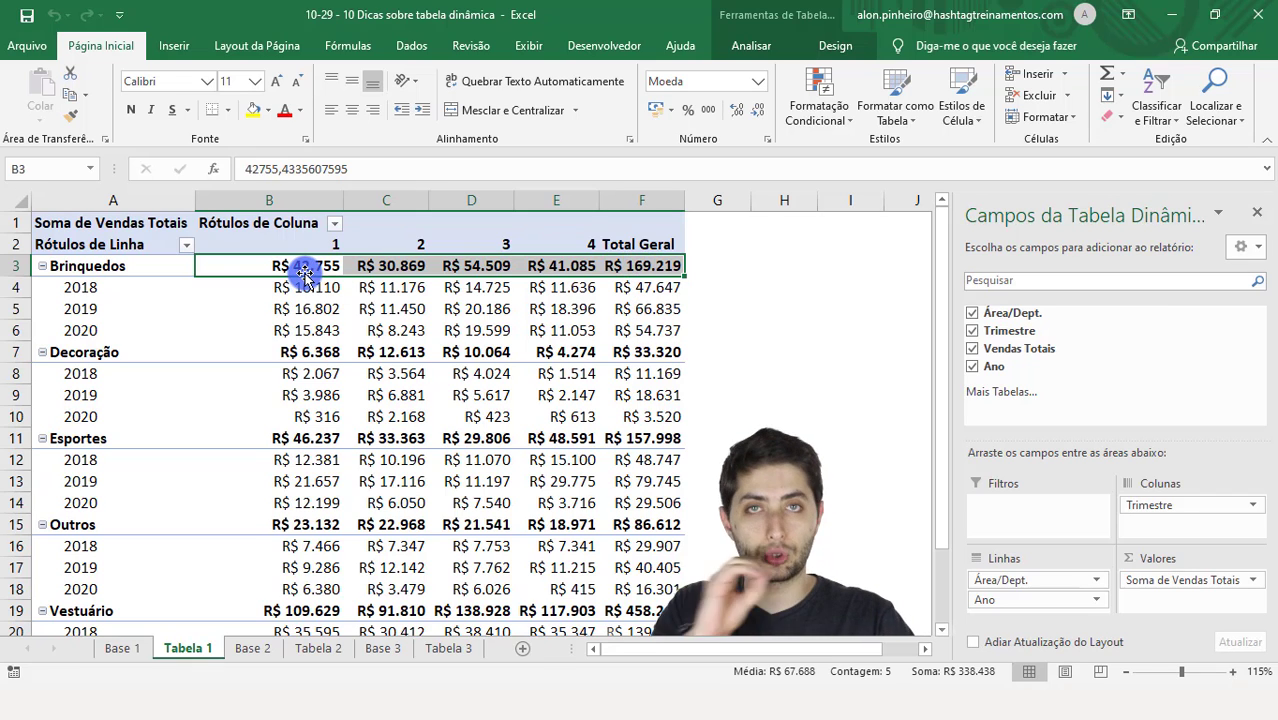
left_click_drag(296, 352, 610, 352)
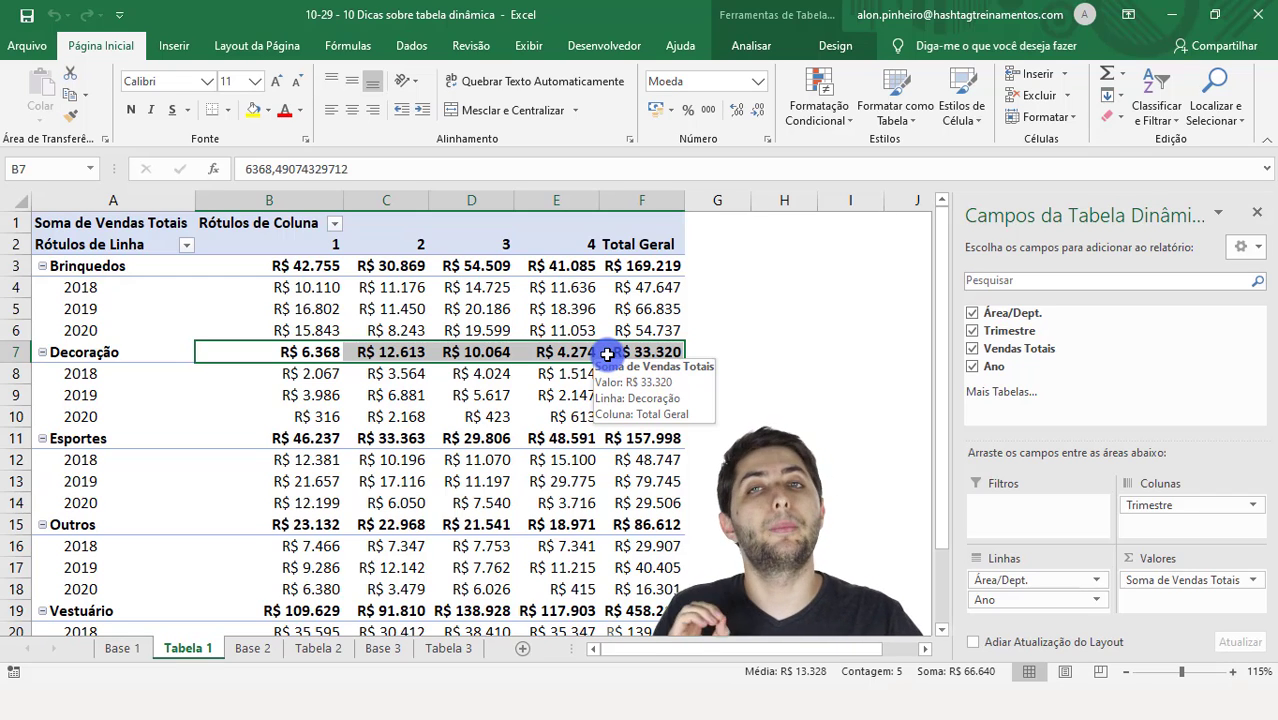
left_click(300, 265)
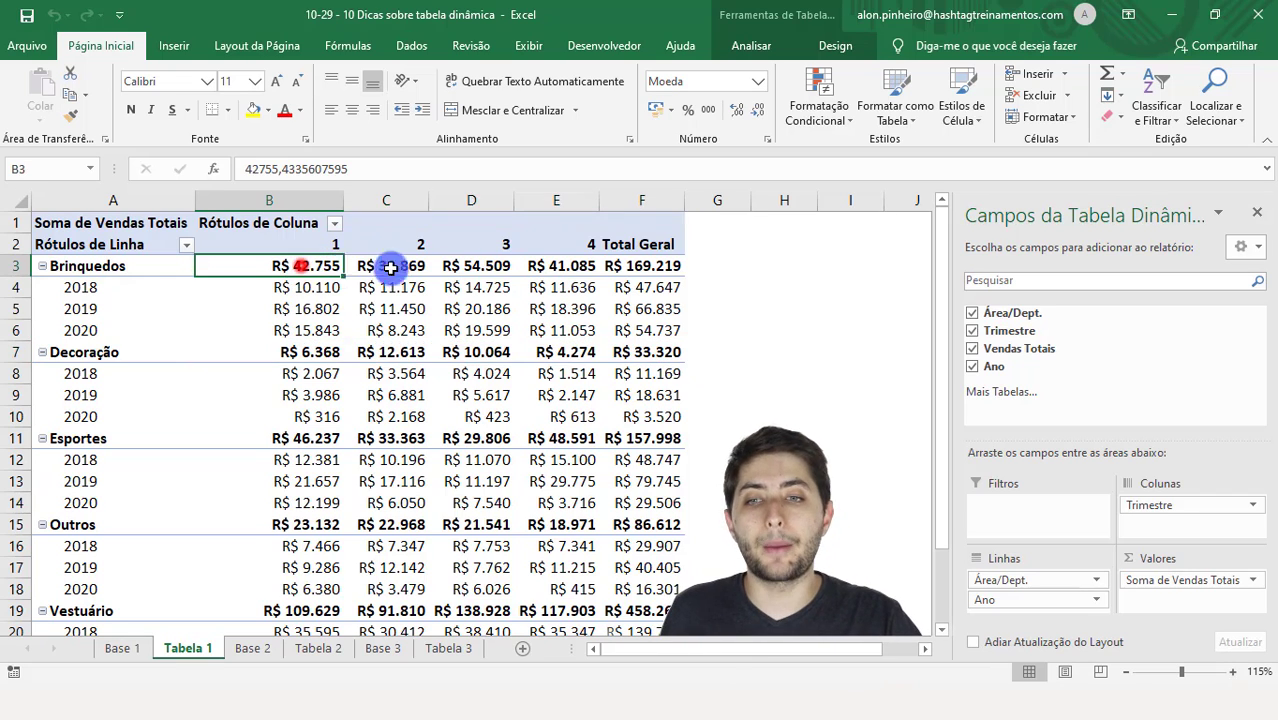
left_click_drag(390, 267, 639, 267)
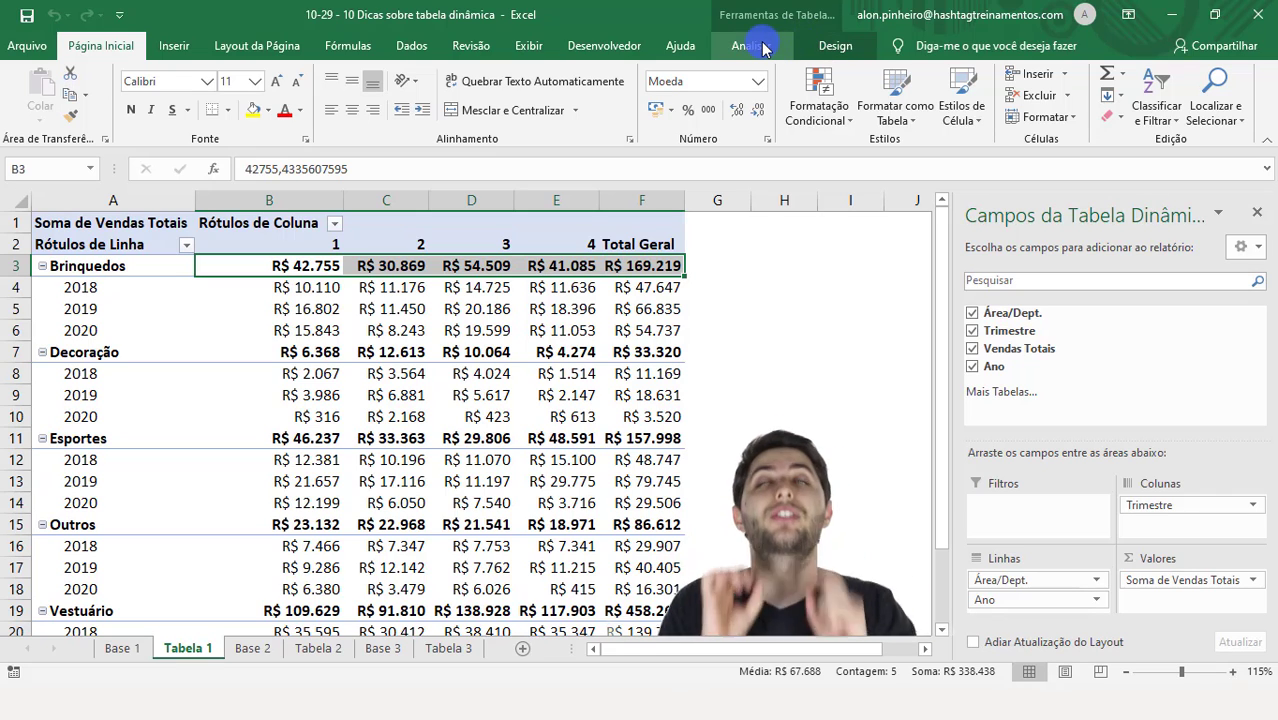
Step: Show all subtotals at the end of each group in the pivot table and check the Brinquedos total row
left_click(815, 45)
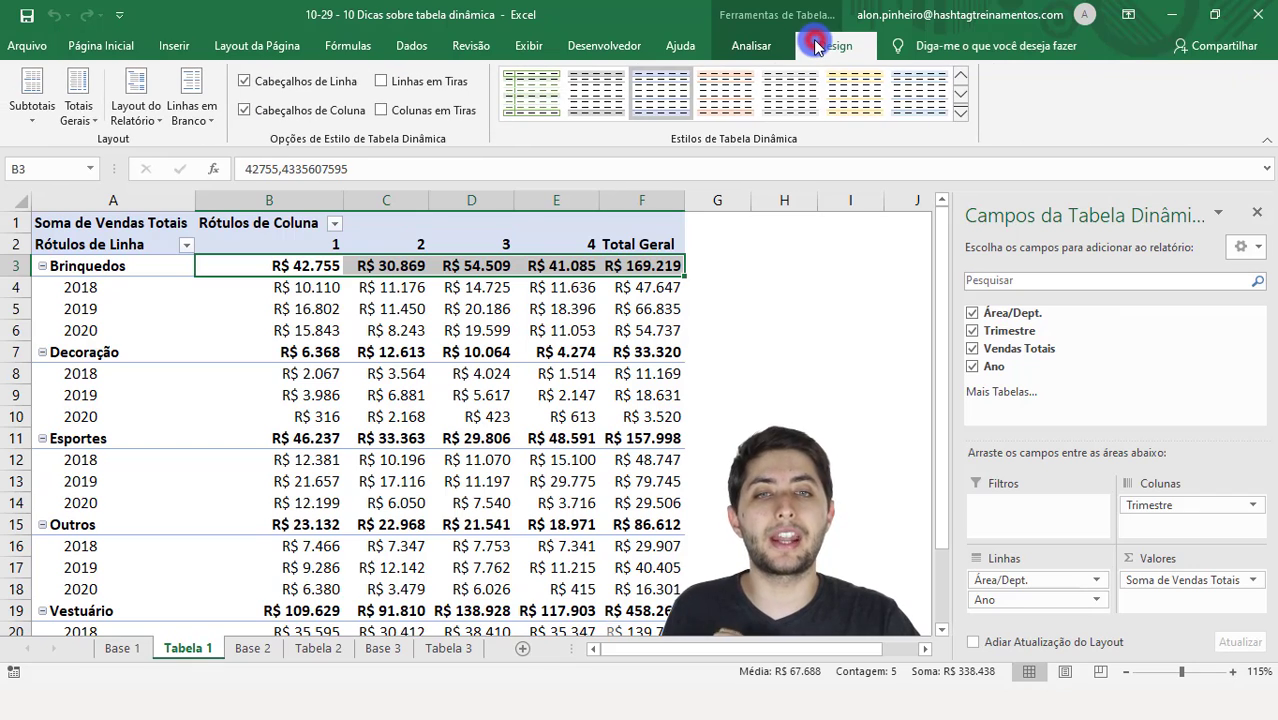
left_click(36, 118)
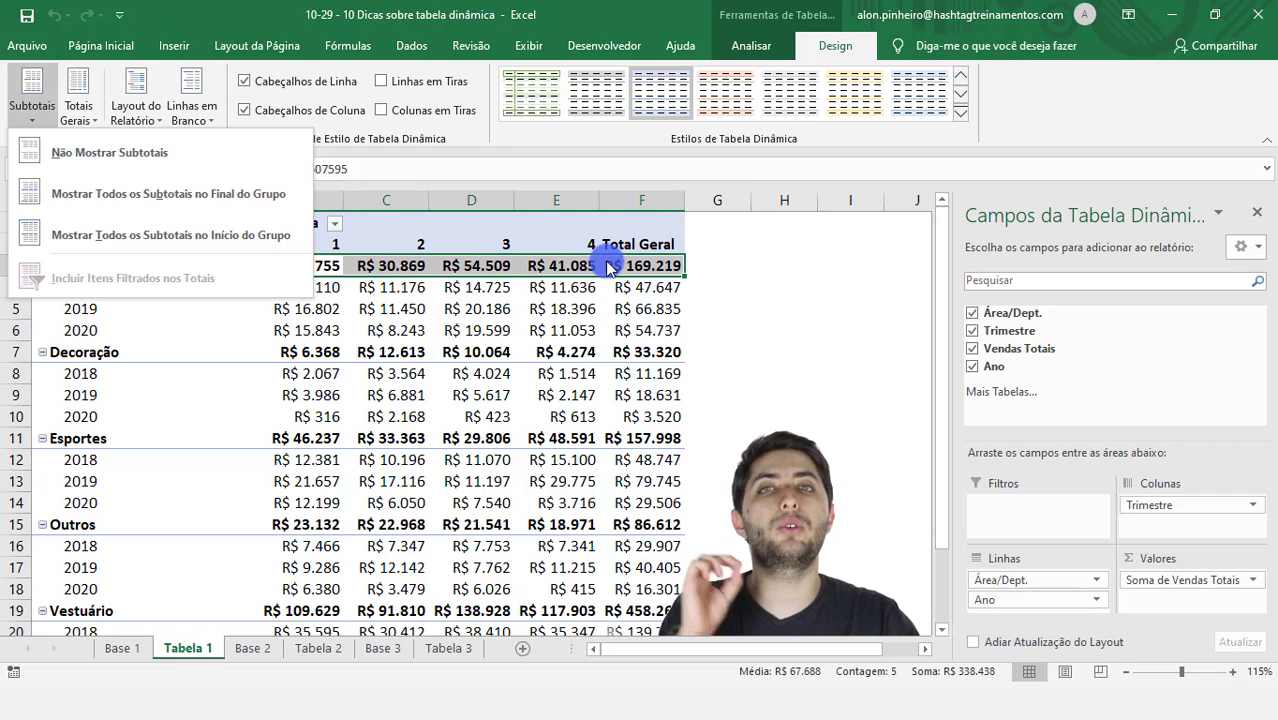
left_click(279, 209)
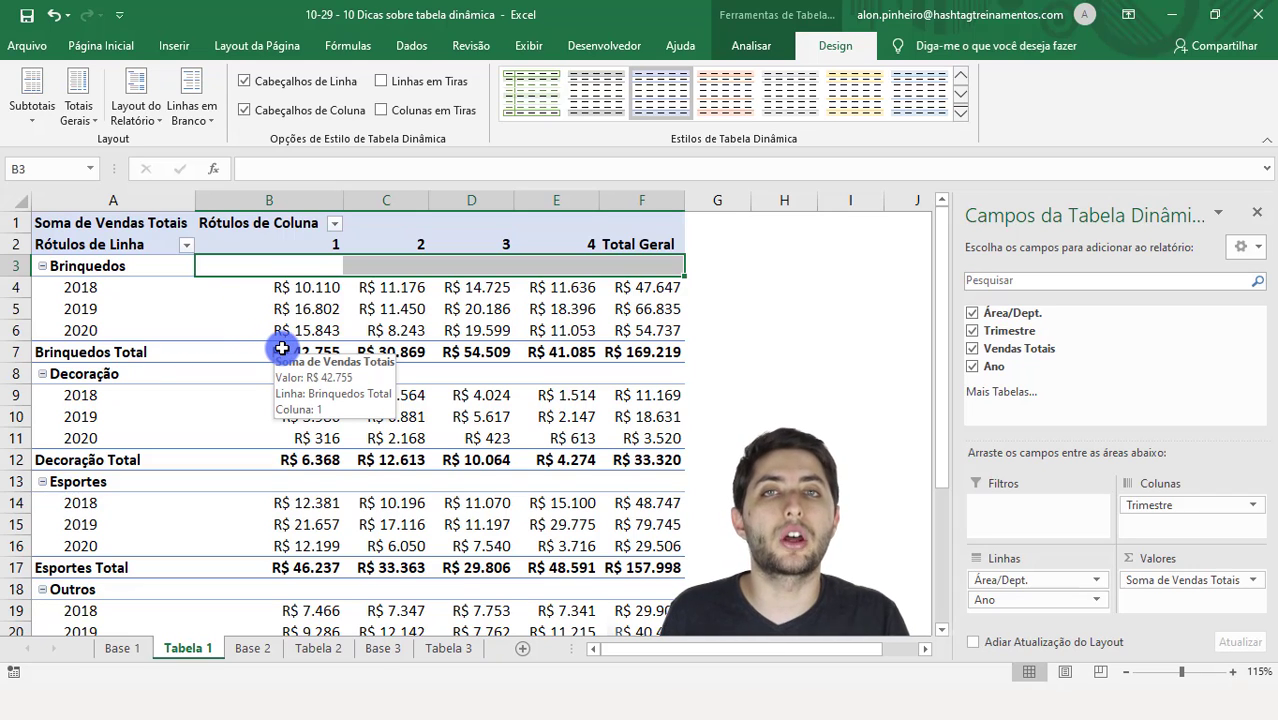
left_click_drag(282, 348, 671, 347)
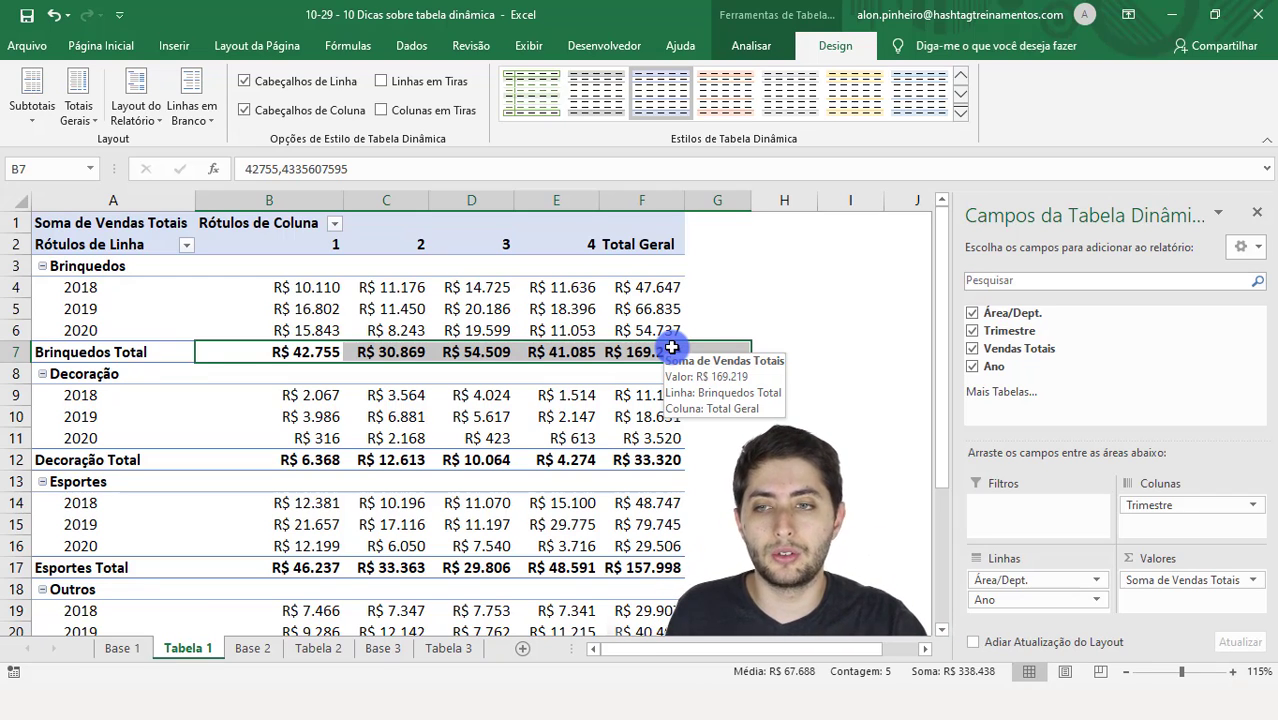
Step: Turn off the subtotals in the pivot table and check its rows down to the grand total
left_click(22, 115)
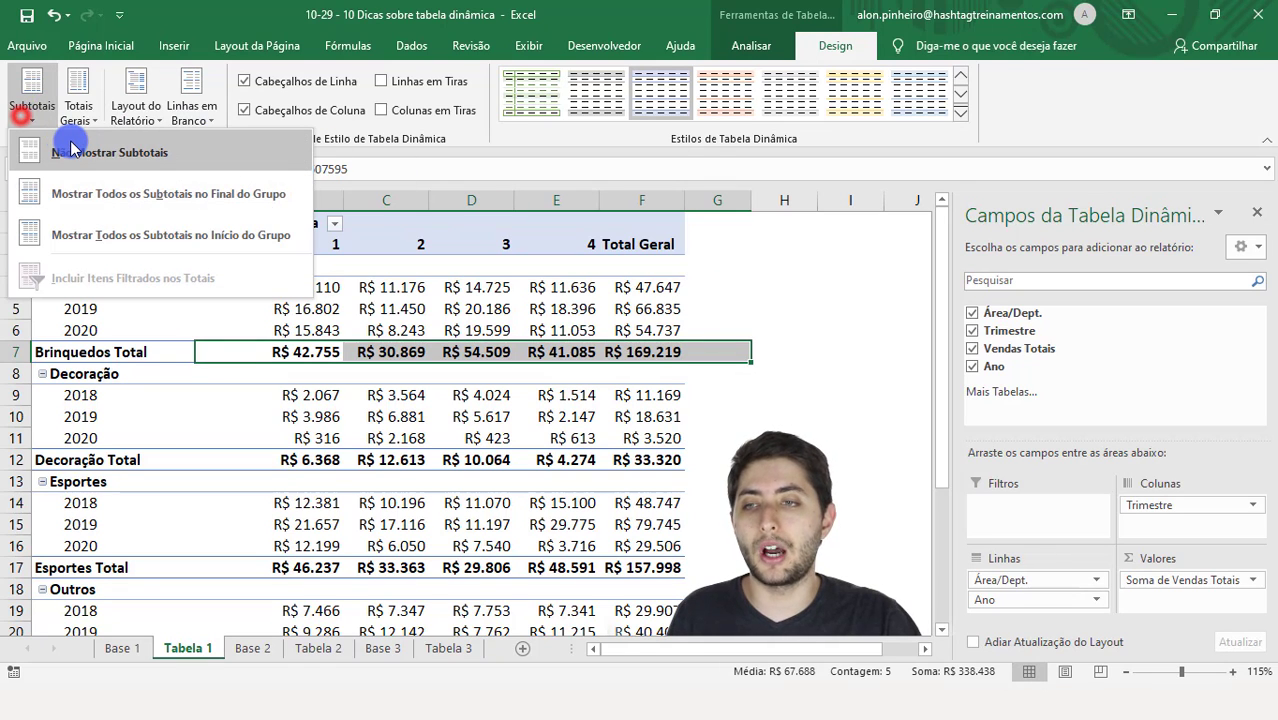
left_click(70, 148)
left_click(311, 425)
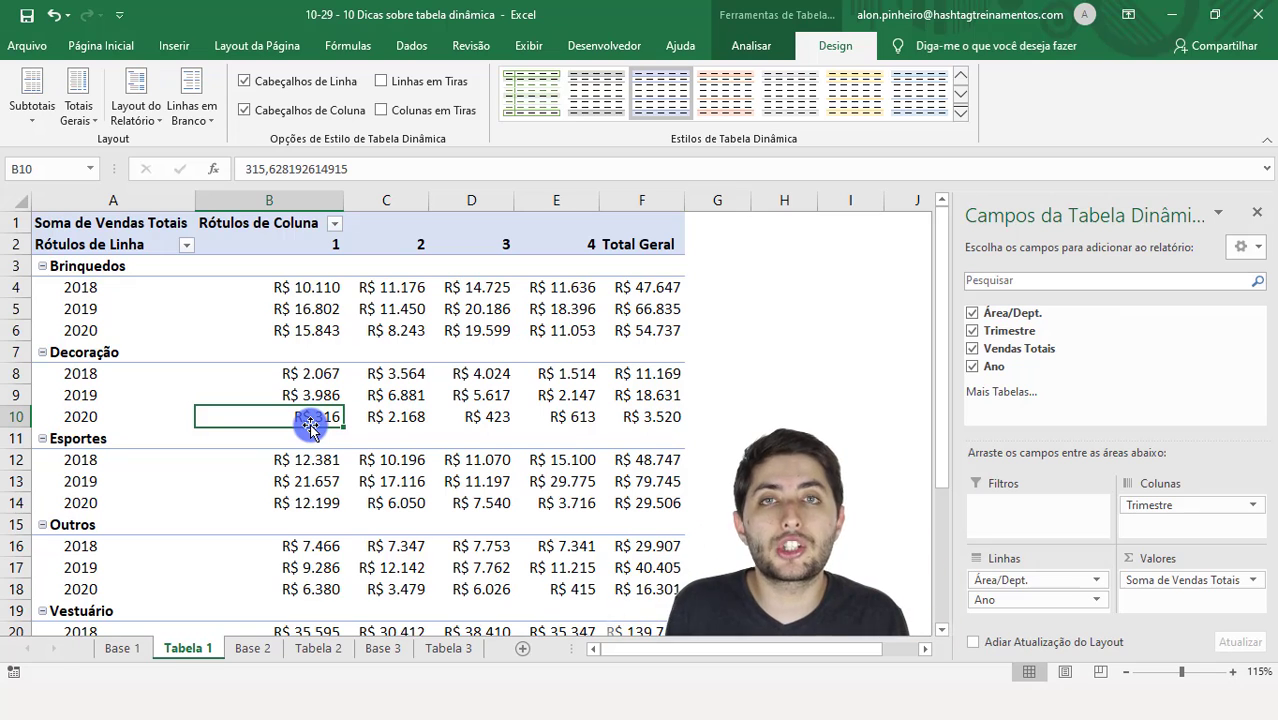
scroll(268, 313, "down", 2)
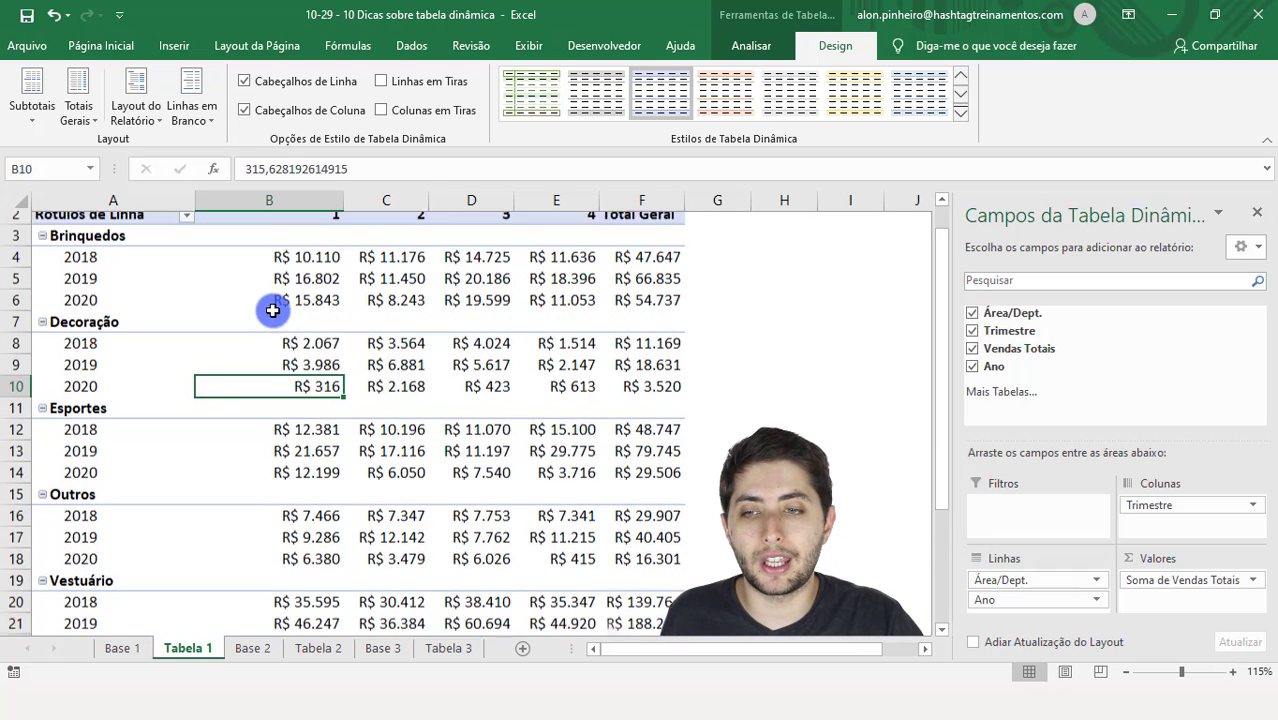
left_click(313, 565)
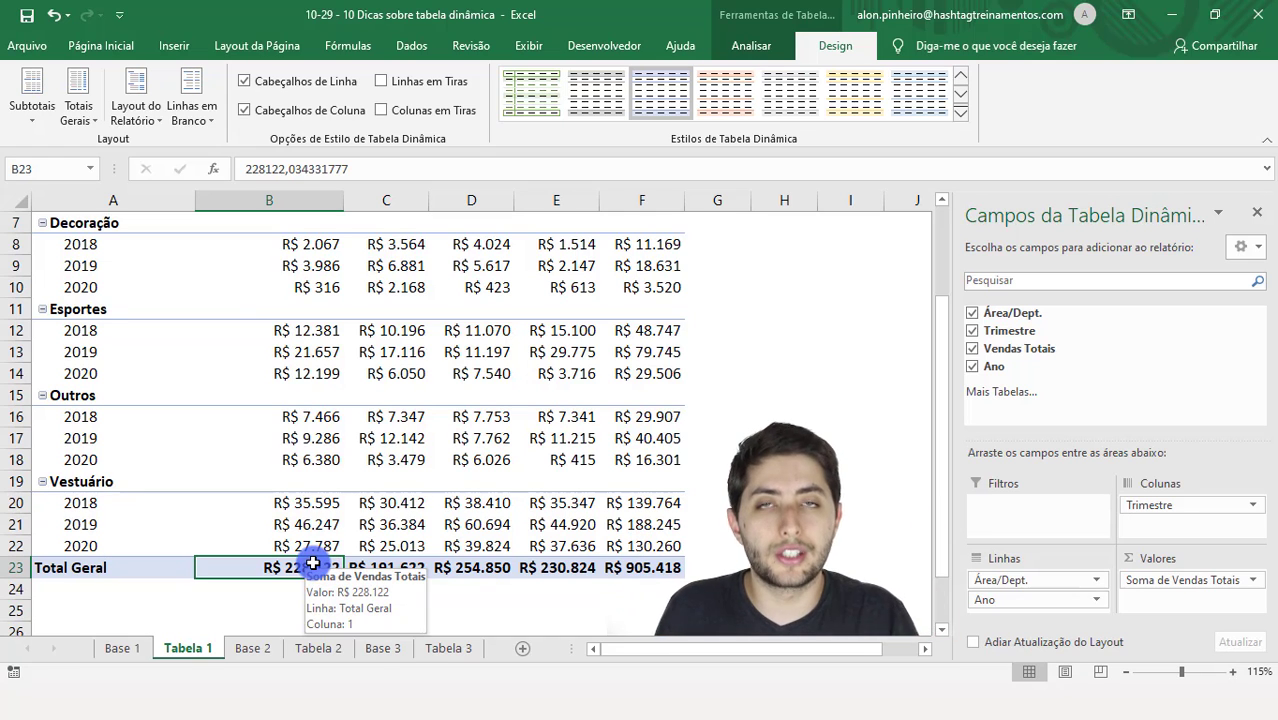
scroll(305, 558, "up", 2)
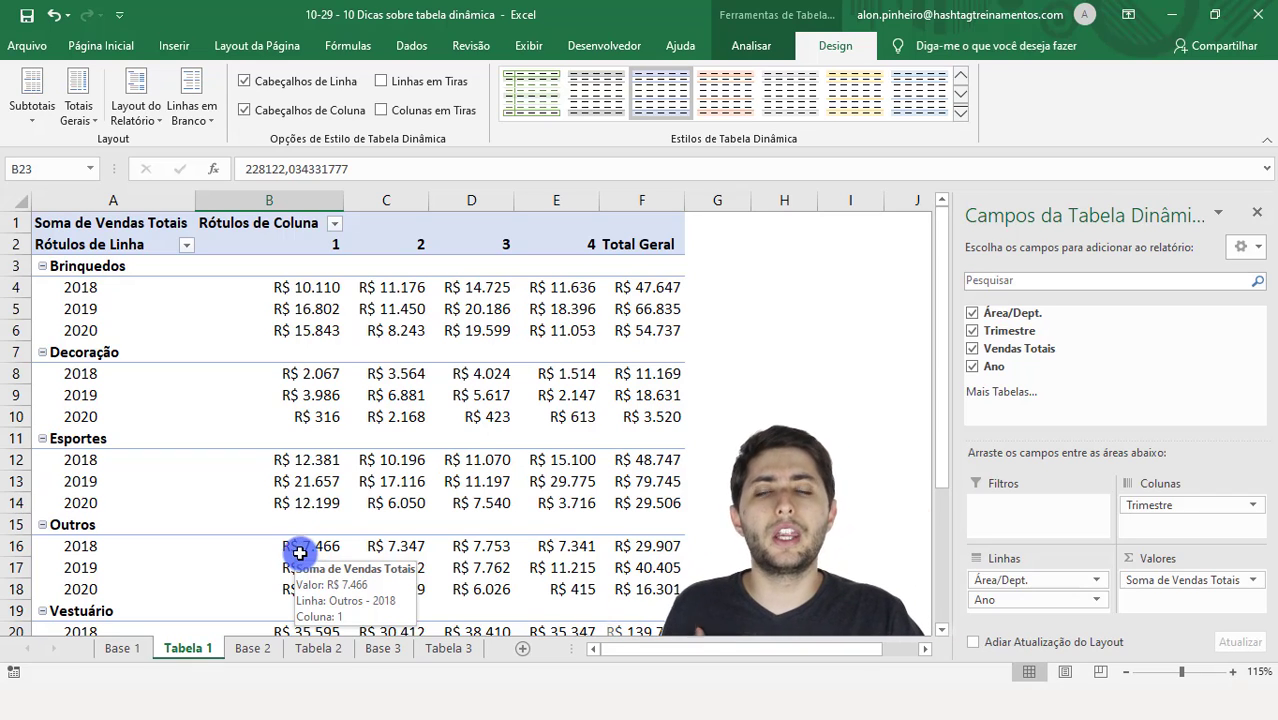
Step: Show the subtotals at the end of each group again and switch them back off
left_click(48, 117)
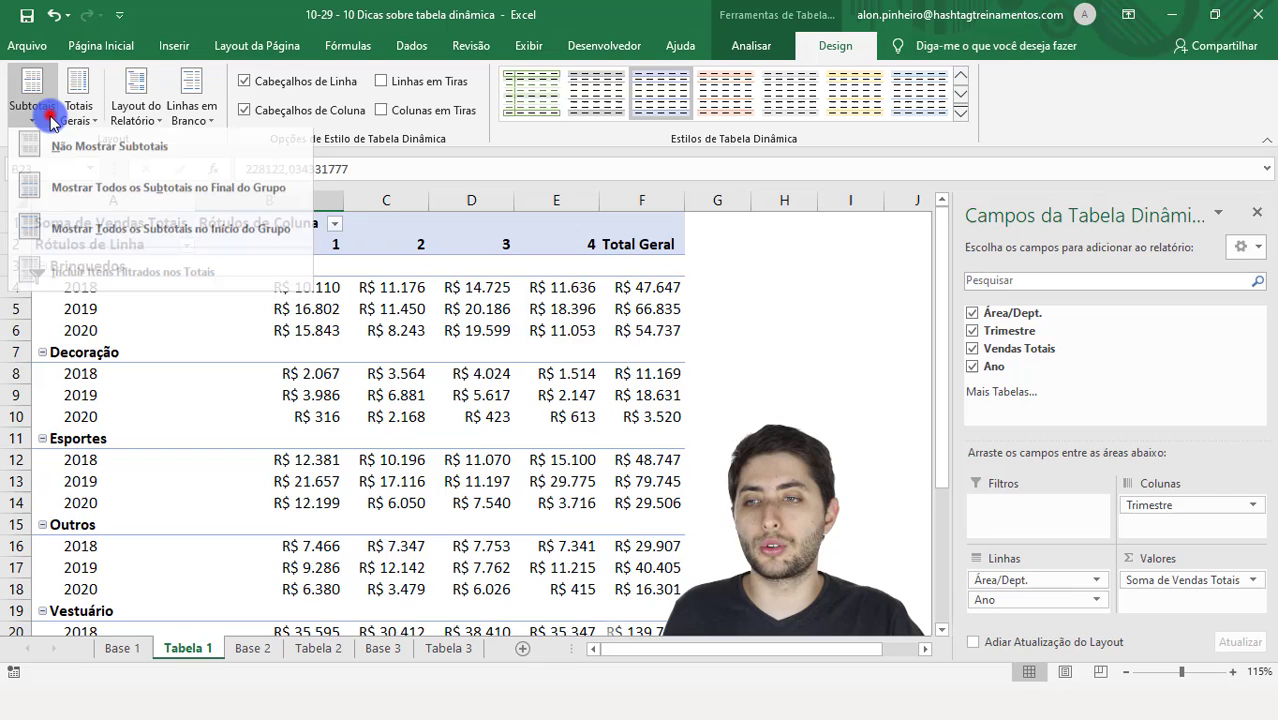
left_click(176, 198)
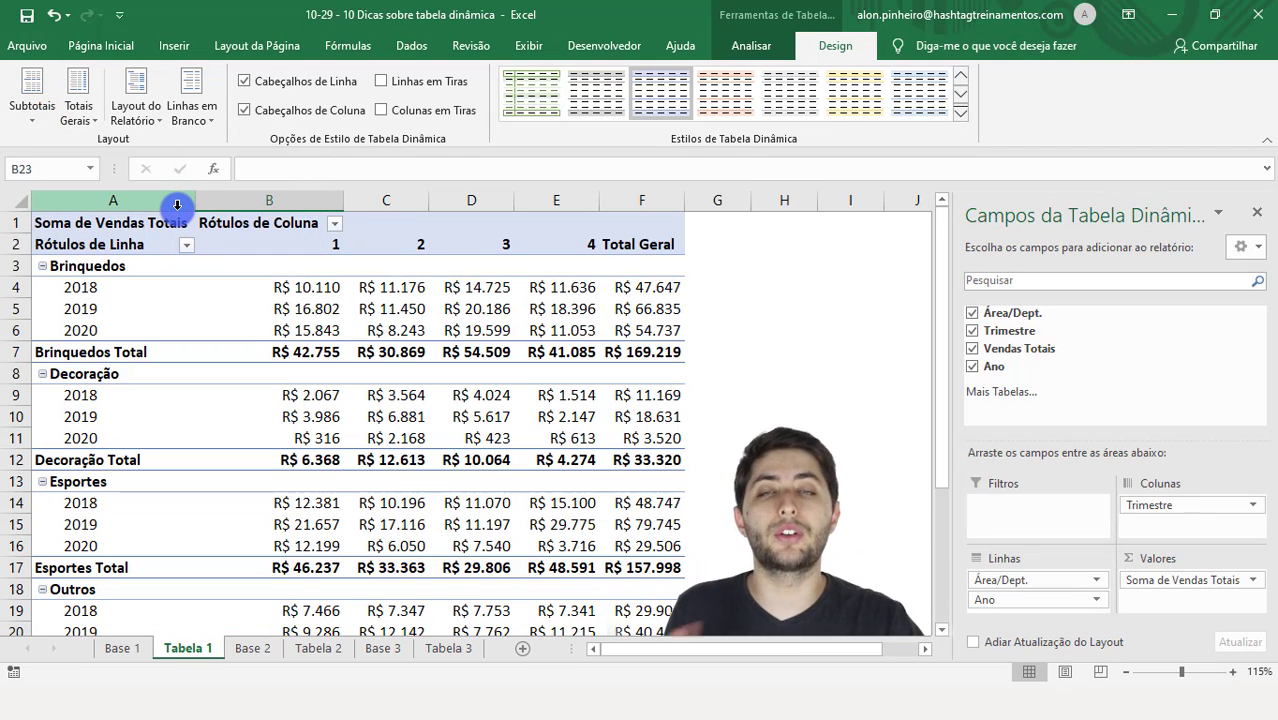
left_click(31, 117)
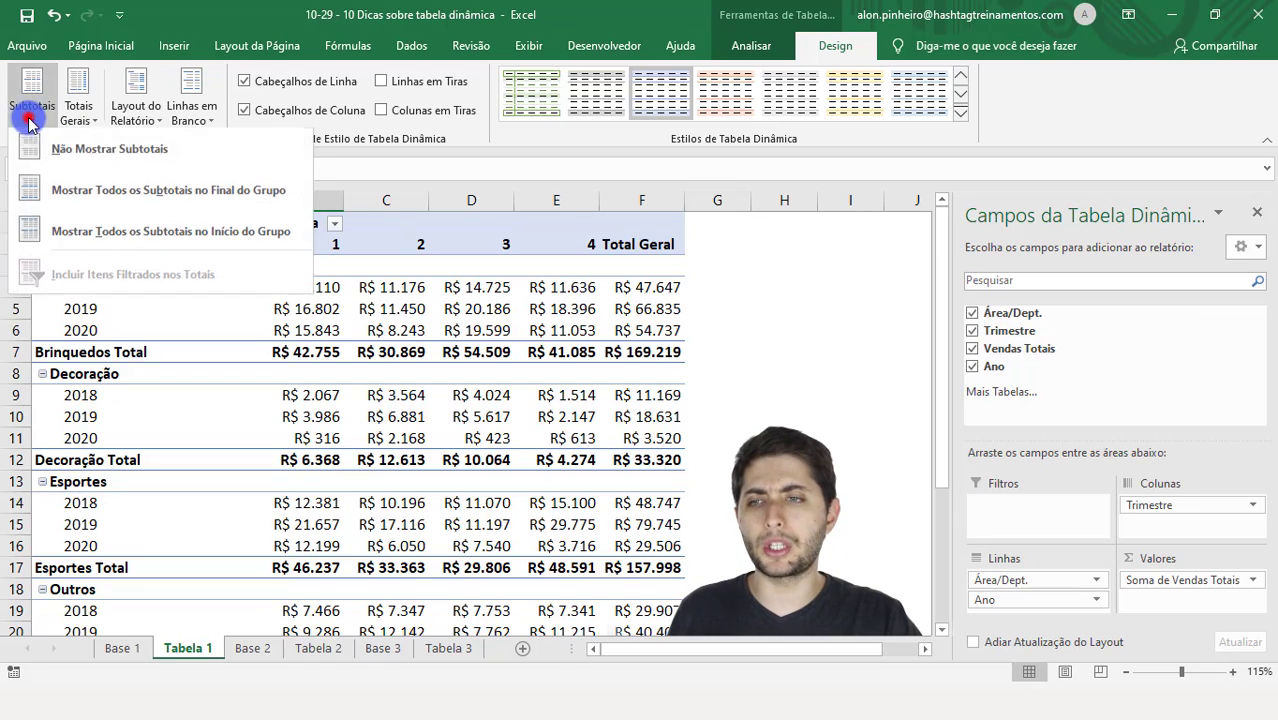
left_click(80, 160)
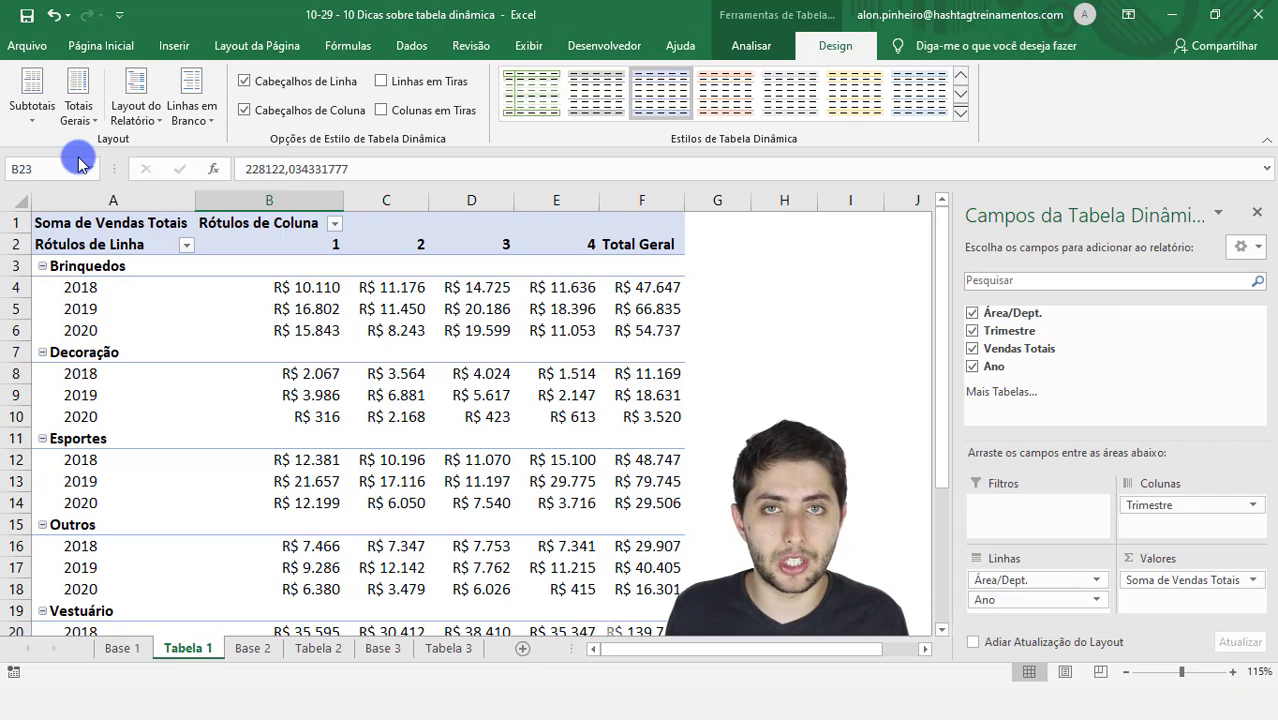
Step: Examine the Total Geral column against the four quarterly sales values of the Brinquedos 2018 row
left_click(386, 309)
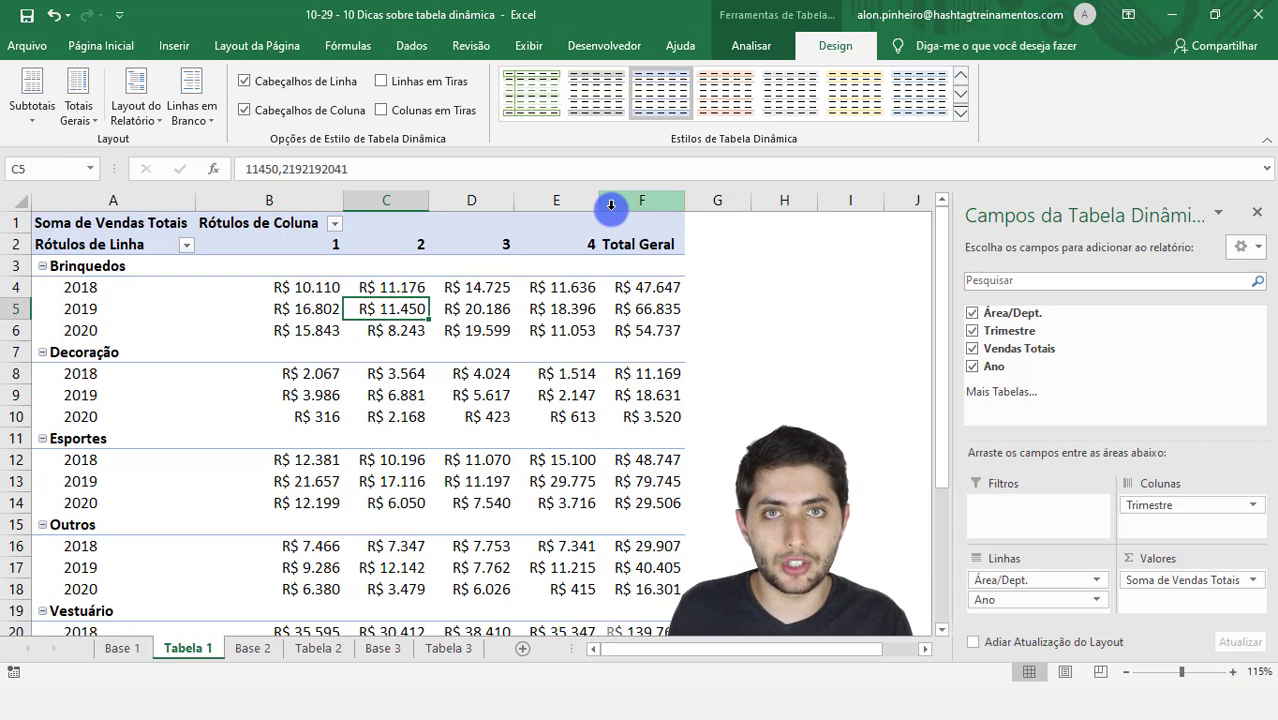
left_click(611, 205)
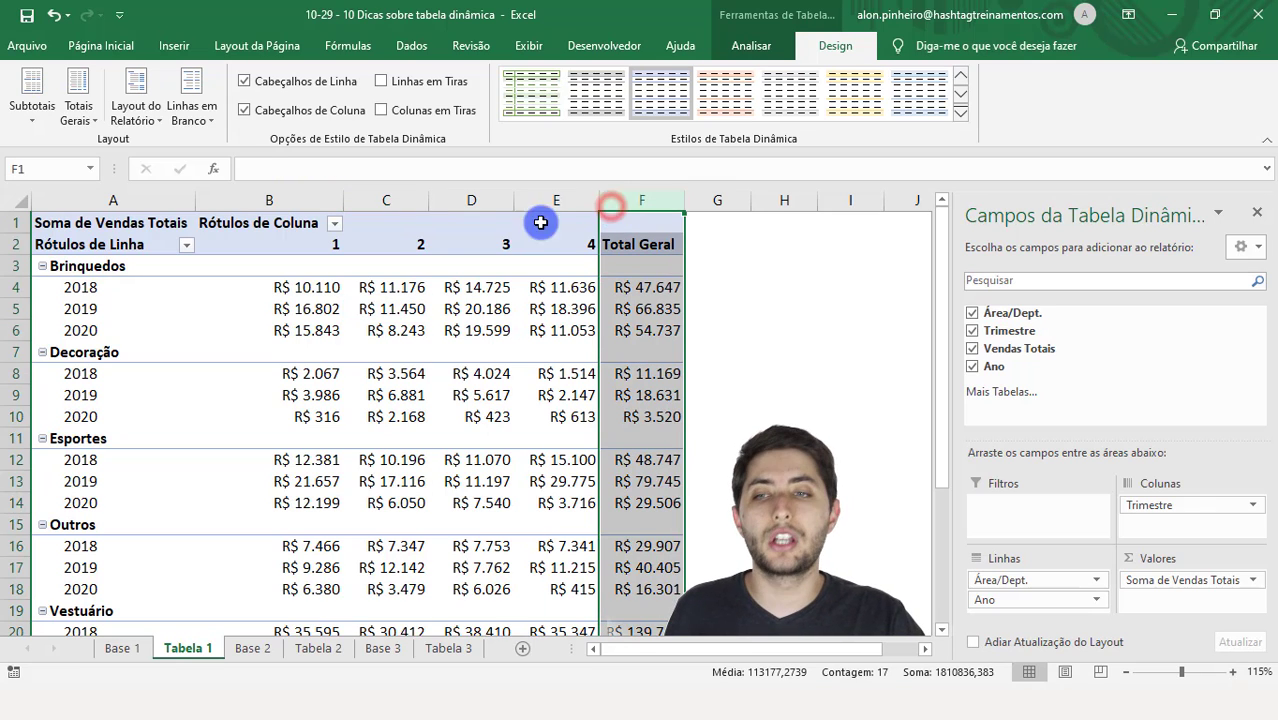
mouse_move(290, 285)
left_mouse_down()
mouse_move(437, 273)
mouse_move(549, 292)
left_mouse_up()
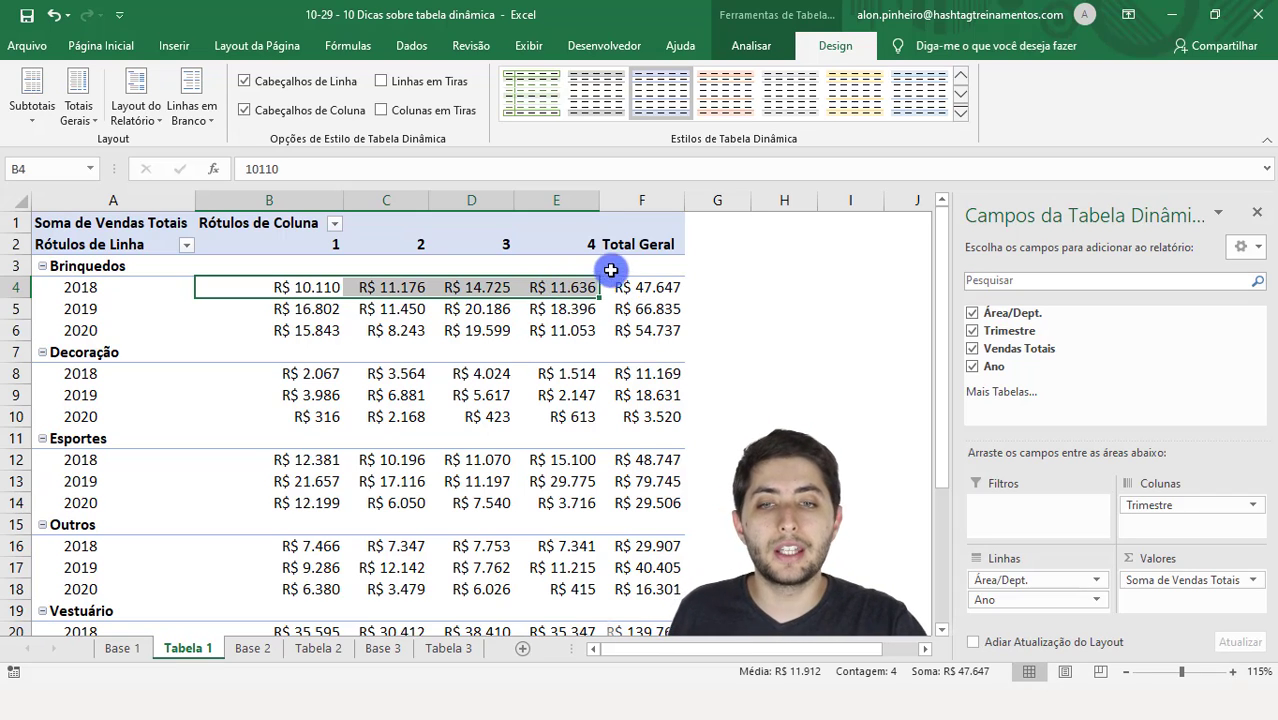
left_click(645, 287)
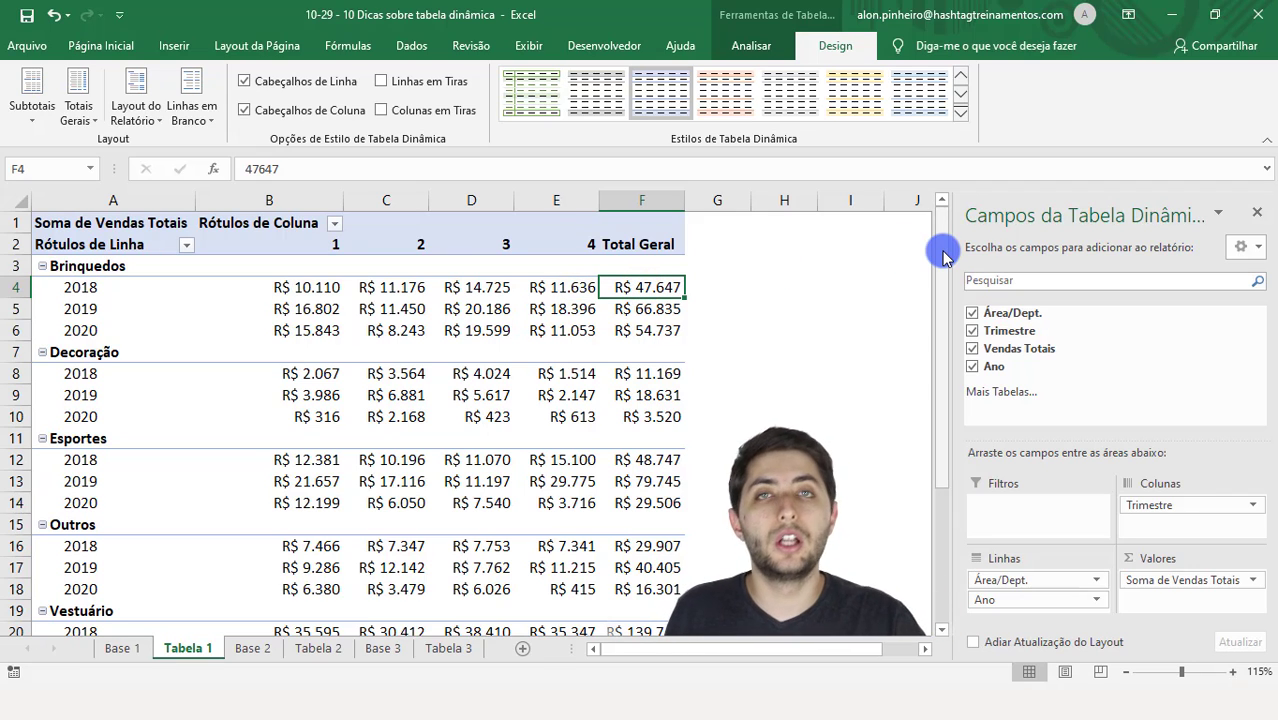
left_click_drag(467, 300, 592, 289)
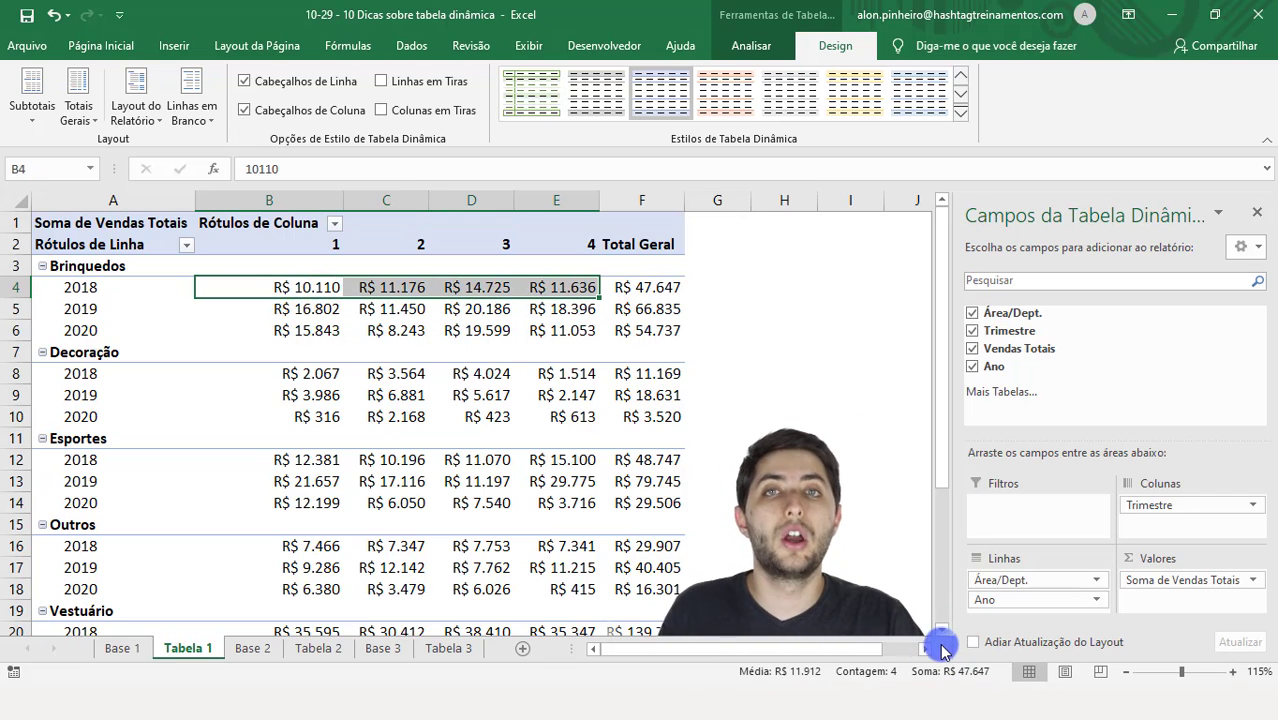
left_click(654, 290)
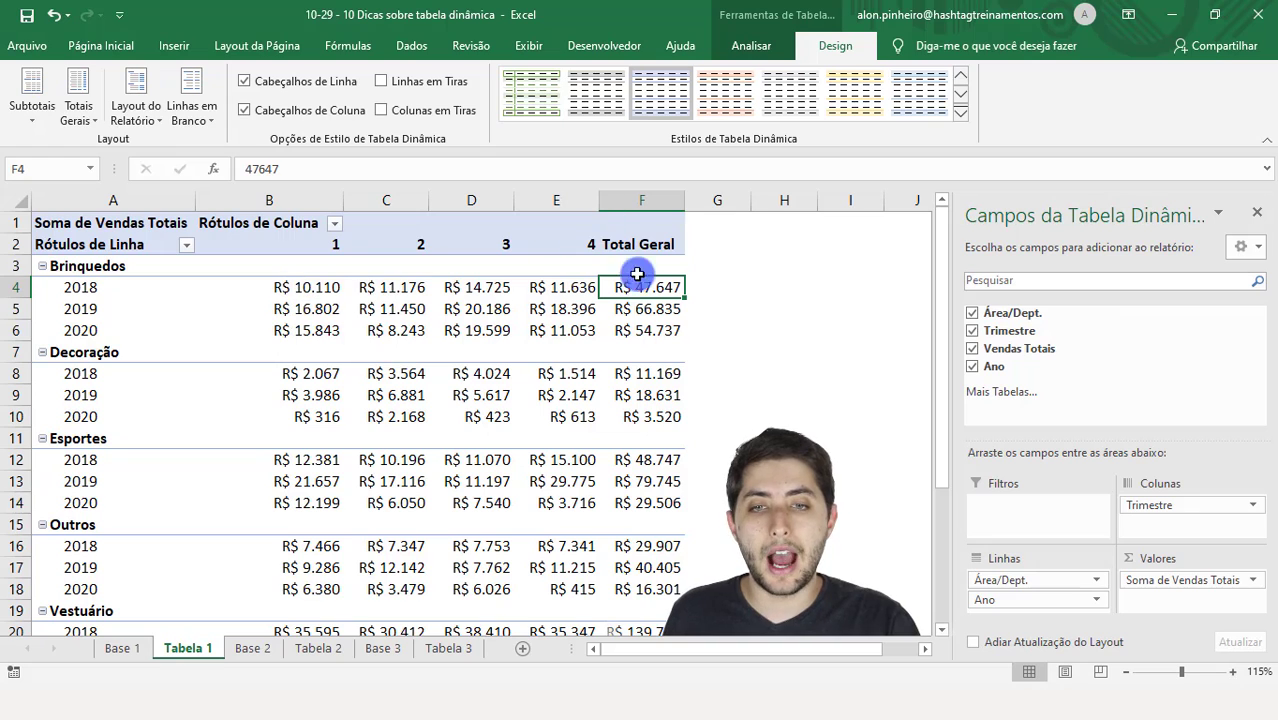
left_click(660, 203)
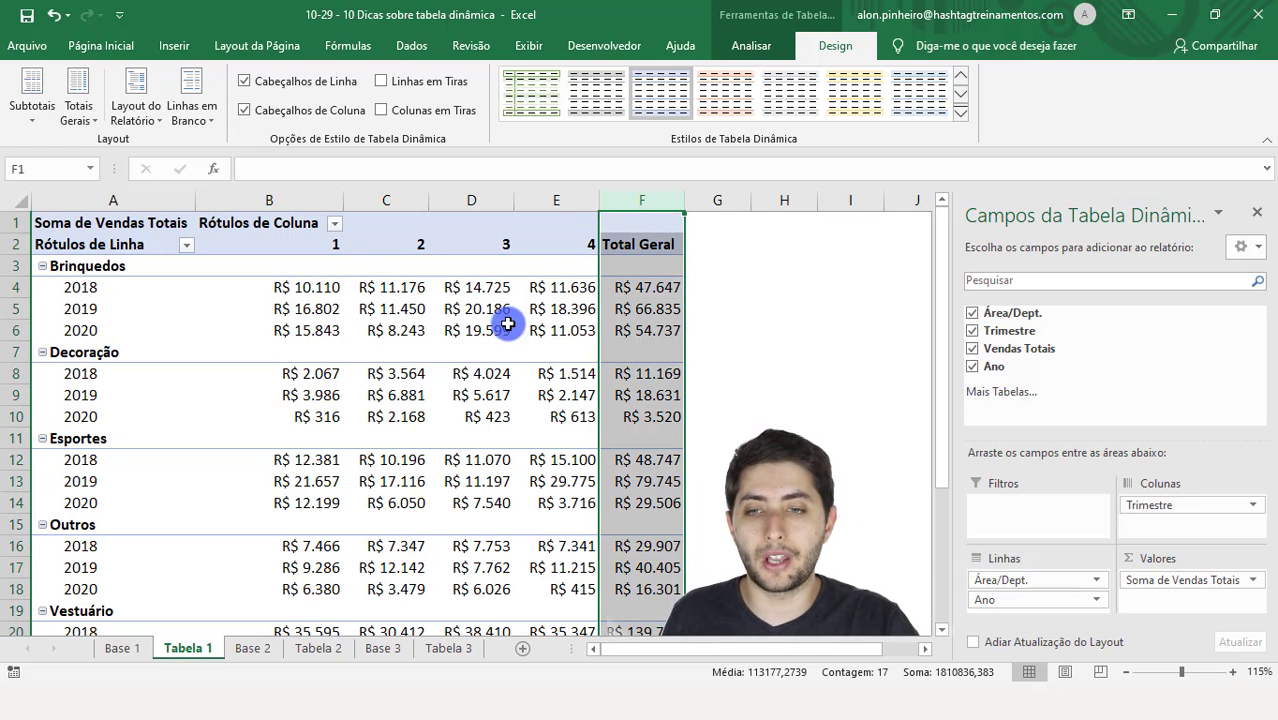
Step: Examine the Total Geral row at the end of the pivot table against the first quarter's values in column B
scroll(515, 330, "down", 3)
left_click_drag(287, 492, 656, 508)
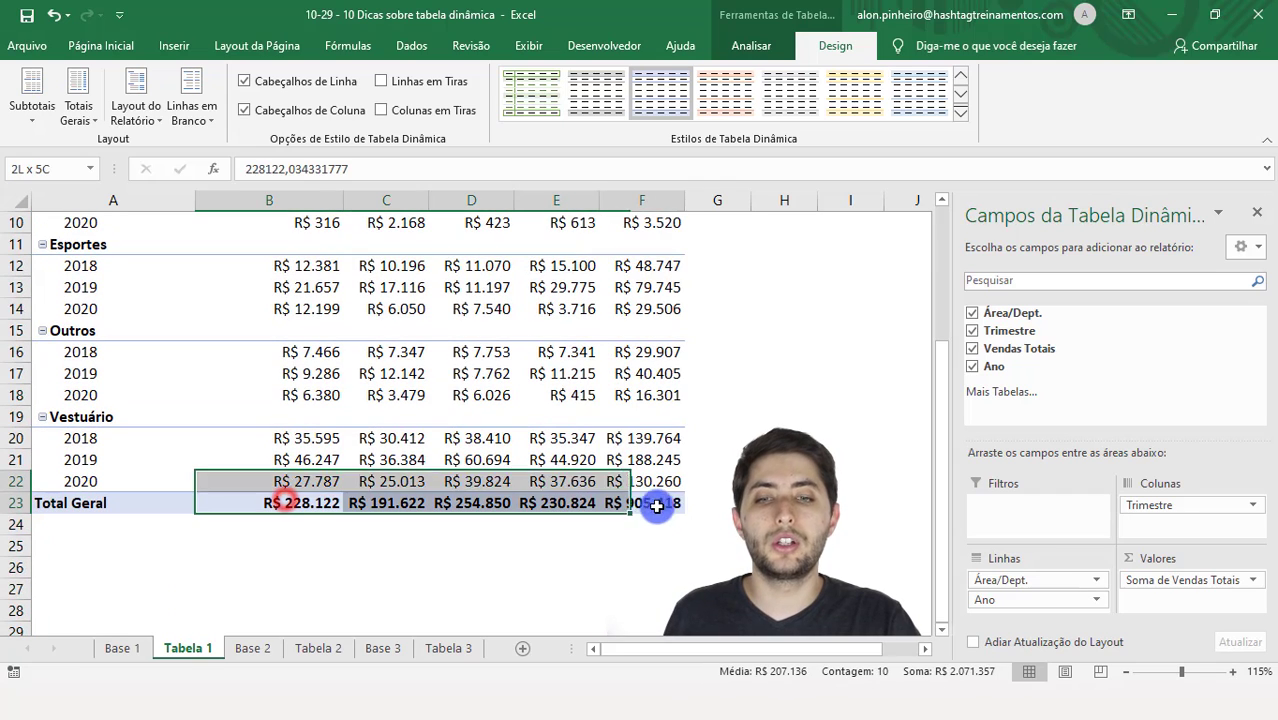
left_click(306, 507)
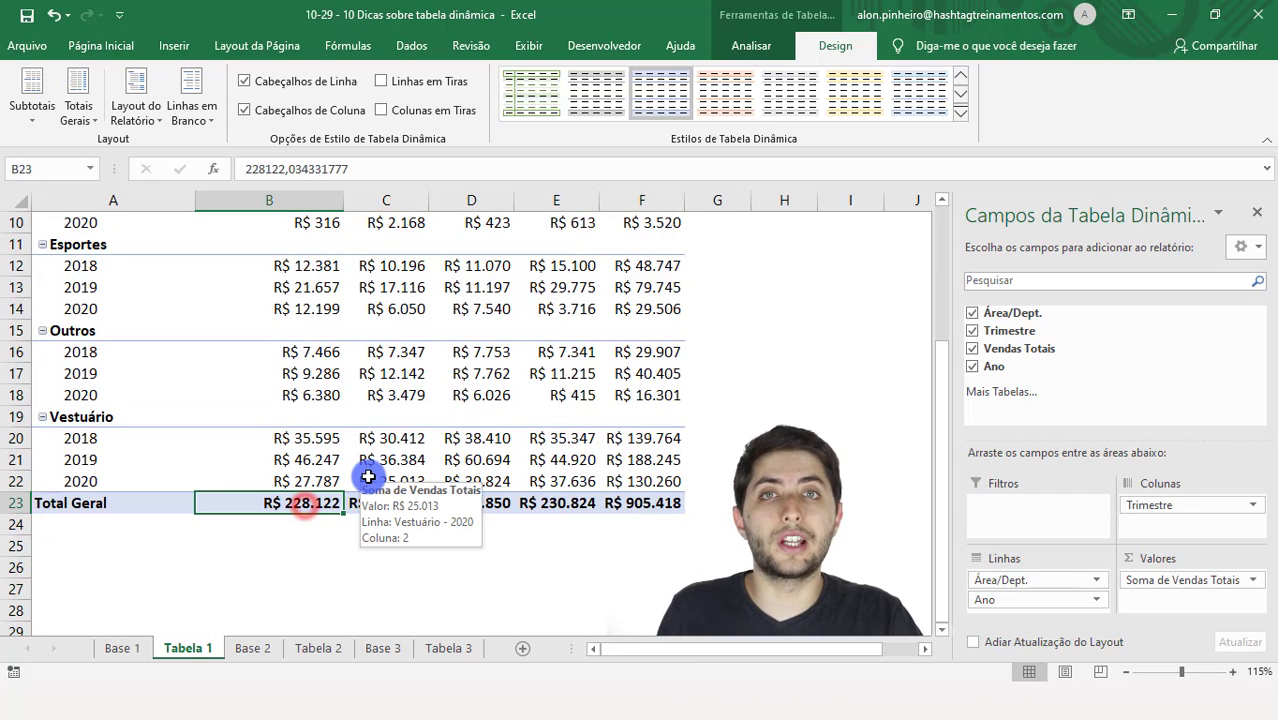
scroll(371, 470, "up", 3)
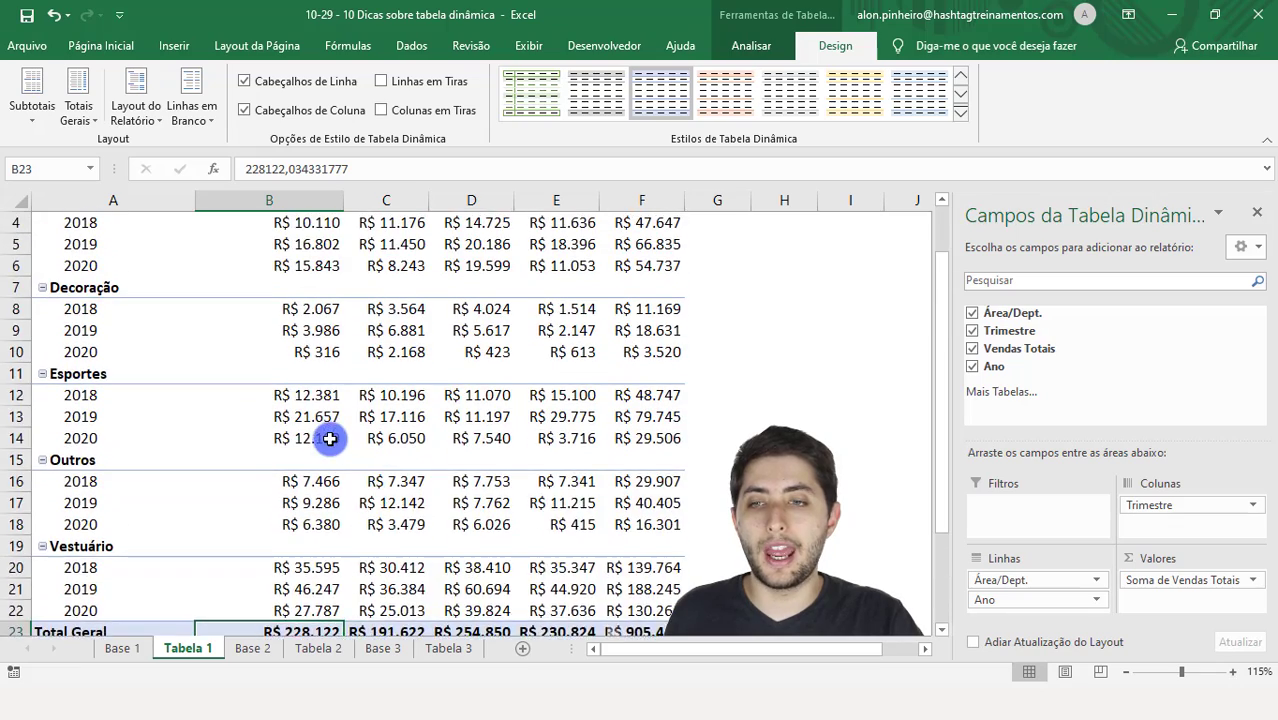
left_click(305, 285)
left_click_drag(305, 285, 303, 601)
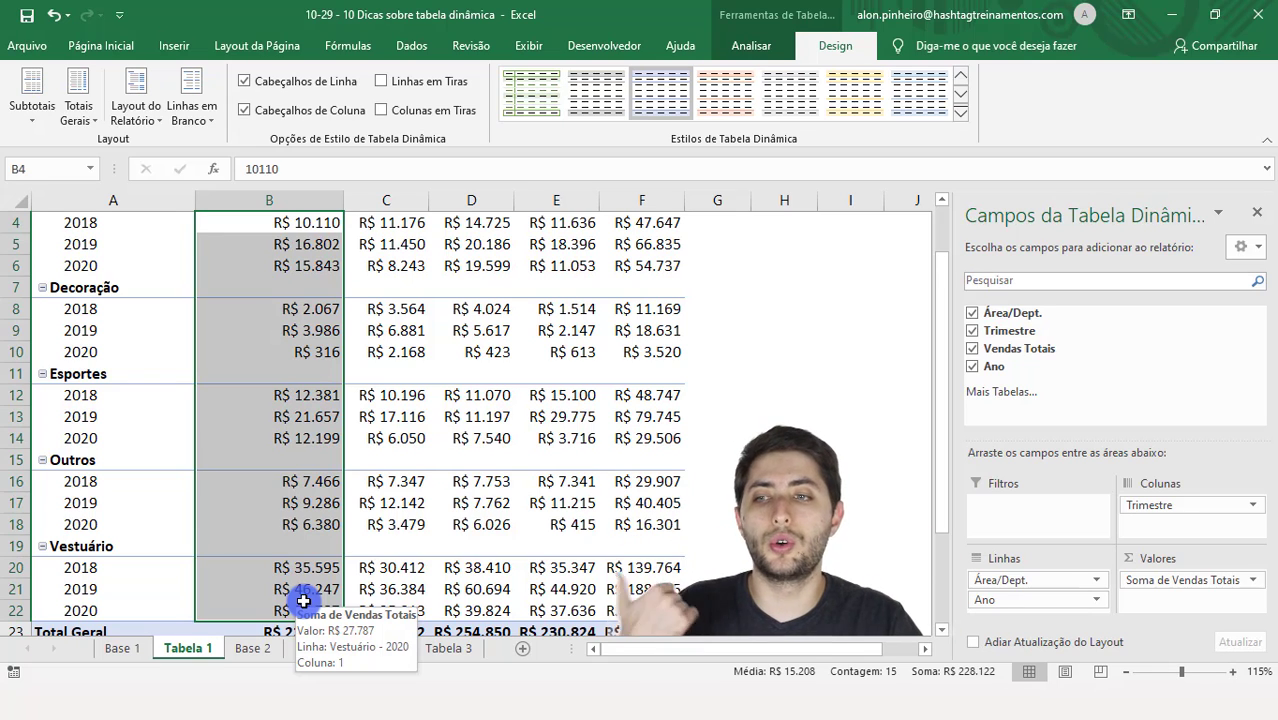
scroll(342, 559, "down", 1)
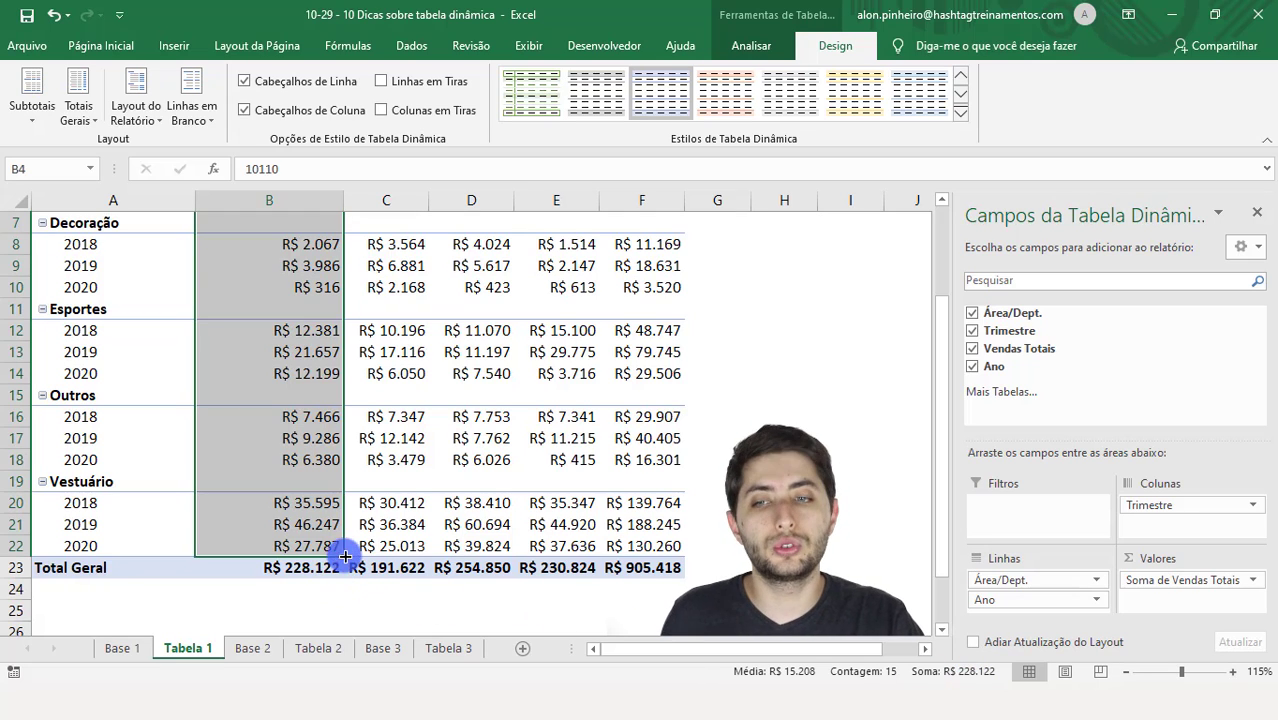
scroll(348, 540, "up", 2)
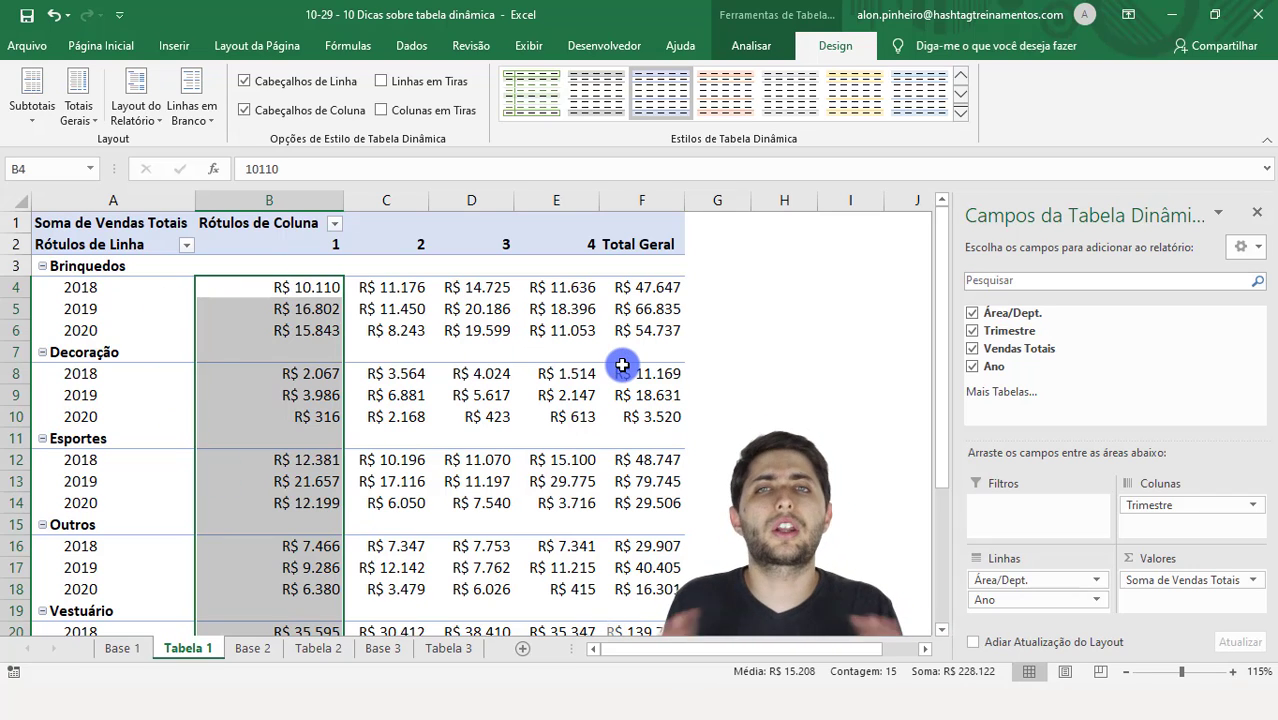
Step: Enable the grand totals of the Tabela 1 pivot table for rows only
mouse_move(622, 365)
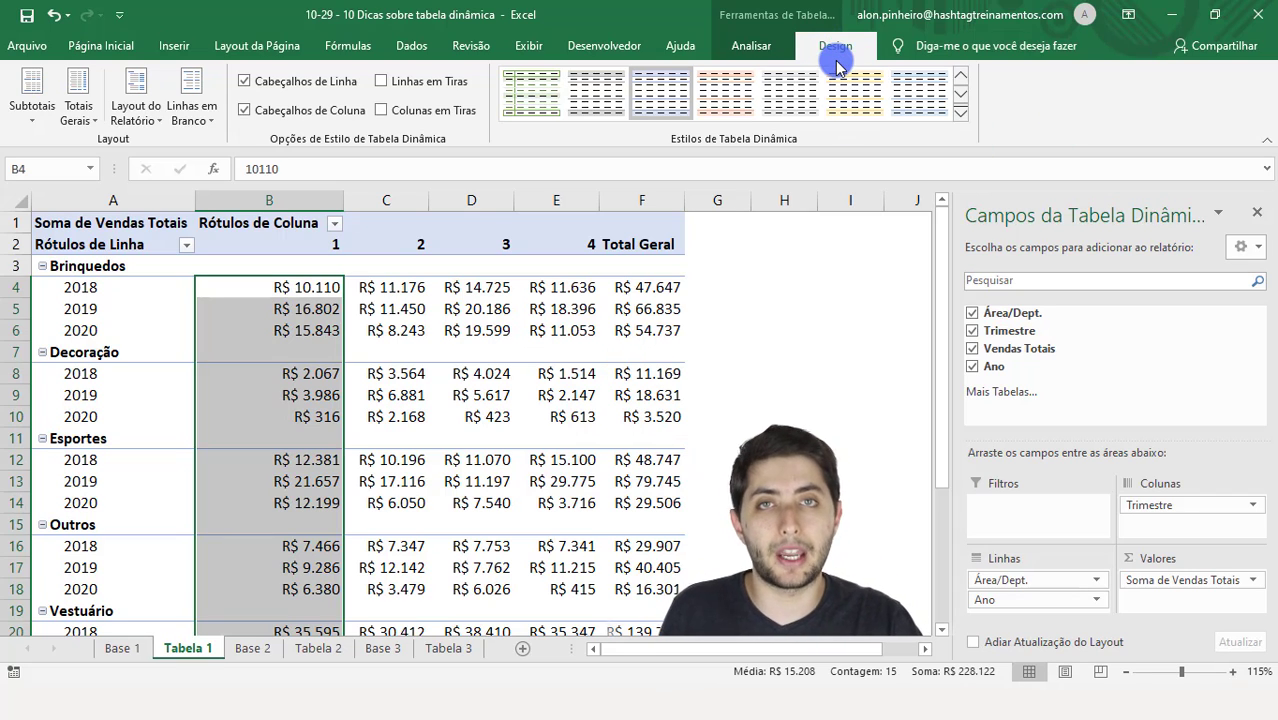
left_click(74, 120)
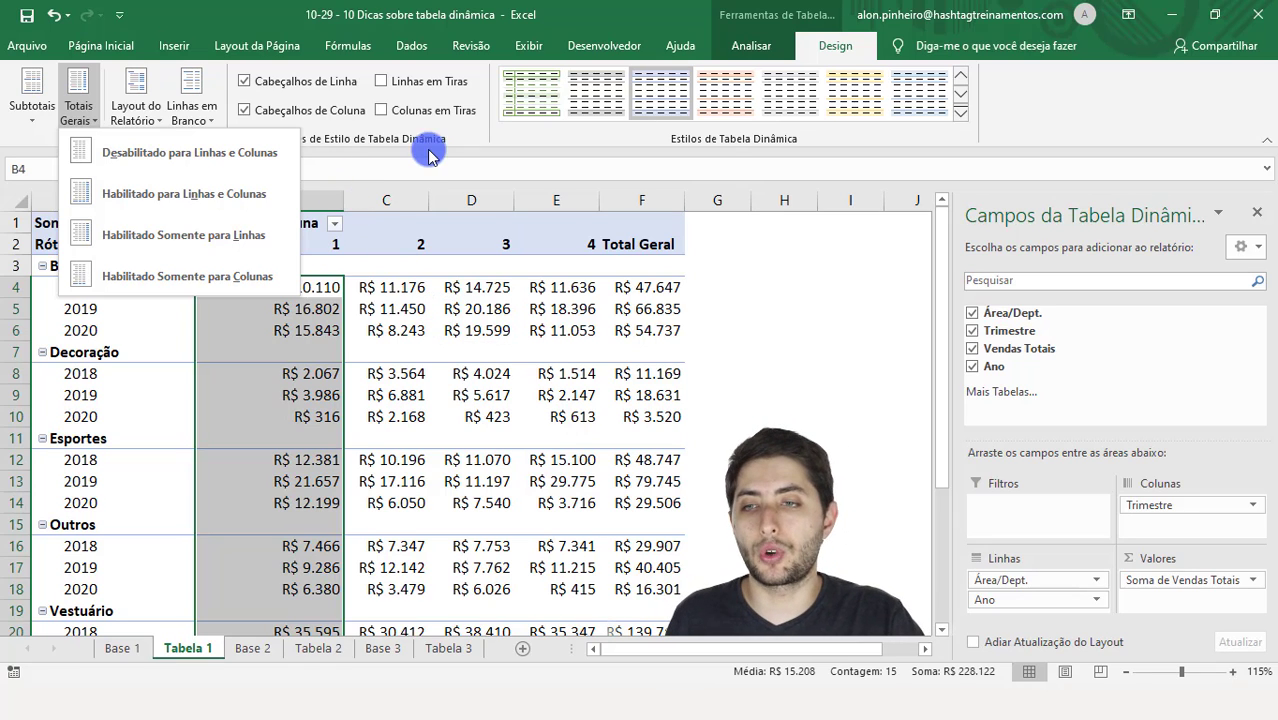
left_click(191, 240)
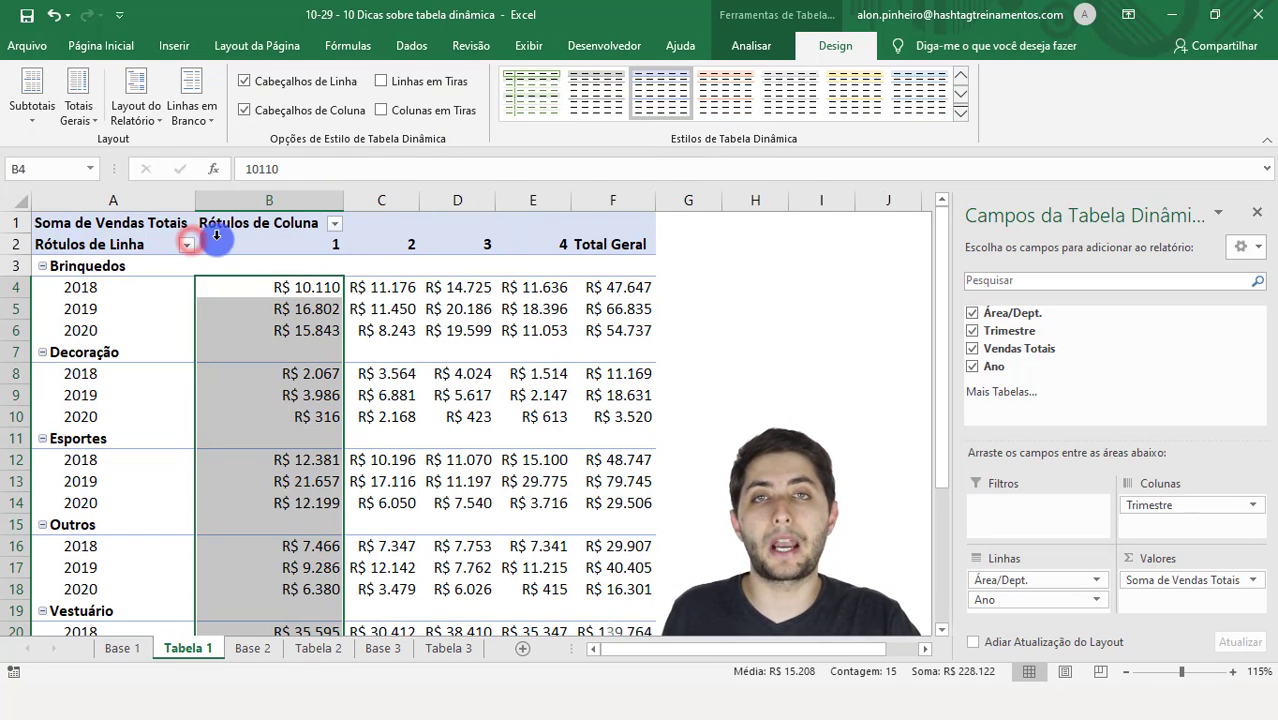
Step: Examine the Total Geral column against the 2018 and 2019 Brinquedos rows, and the area below the pivot table's last row
left_click(598, 283)
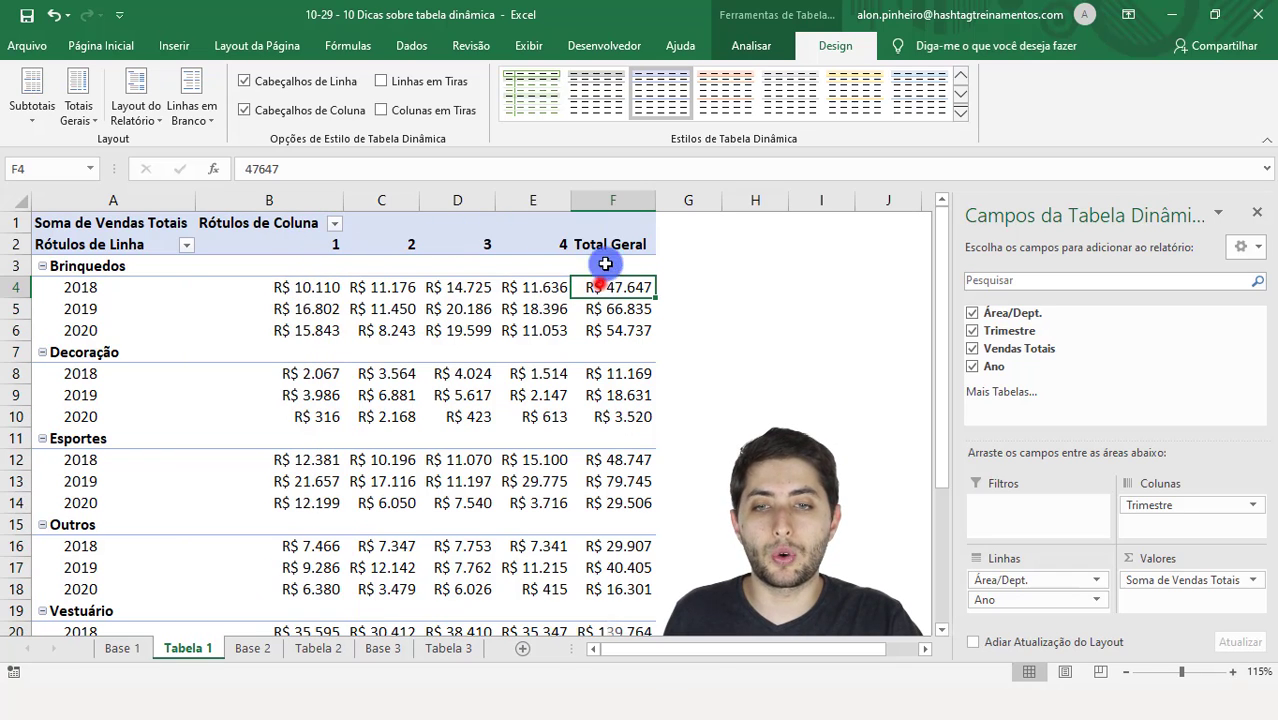
left_click_drag(268, 286, 508, 289)
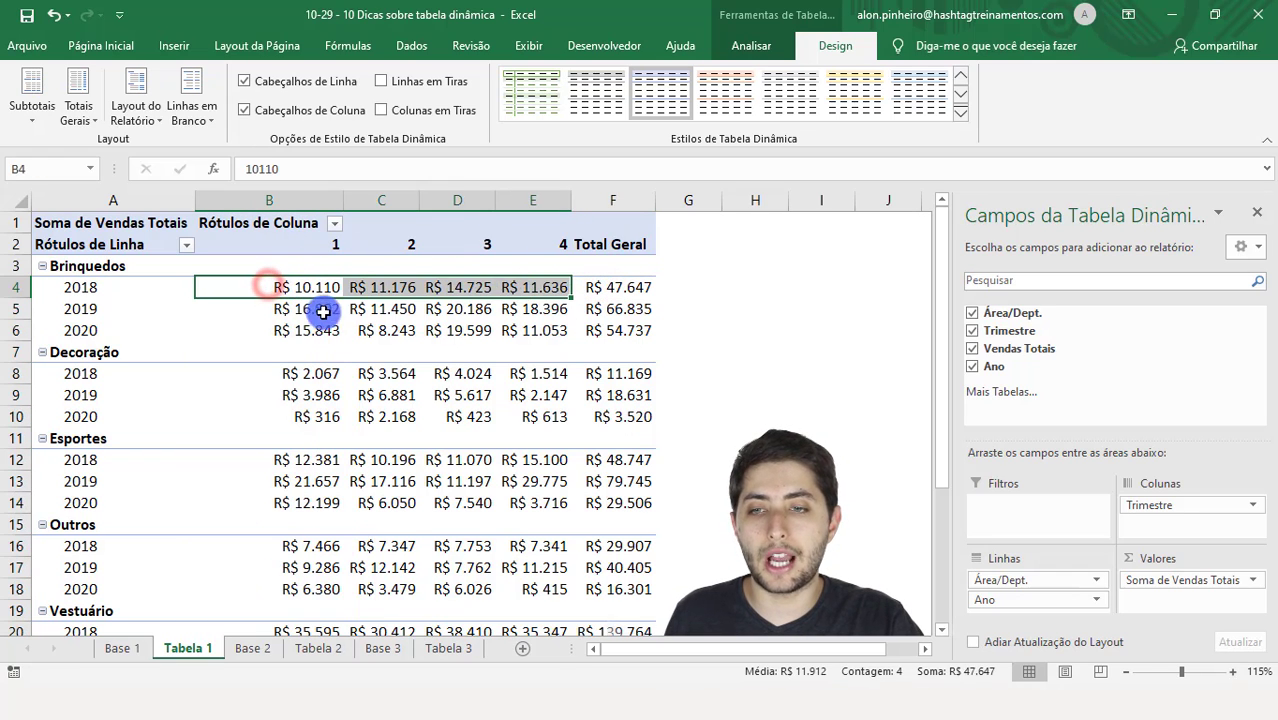
left_click_drag(290, 308, 528, 314)
scroll(520, 315, "down", 5)
scroll(516, 316, "up", 2)
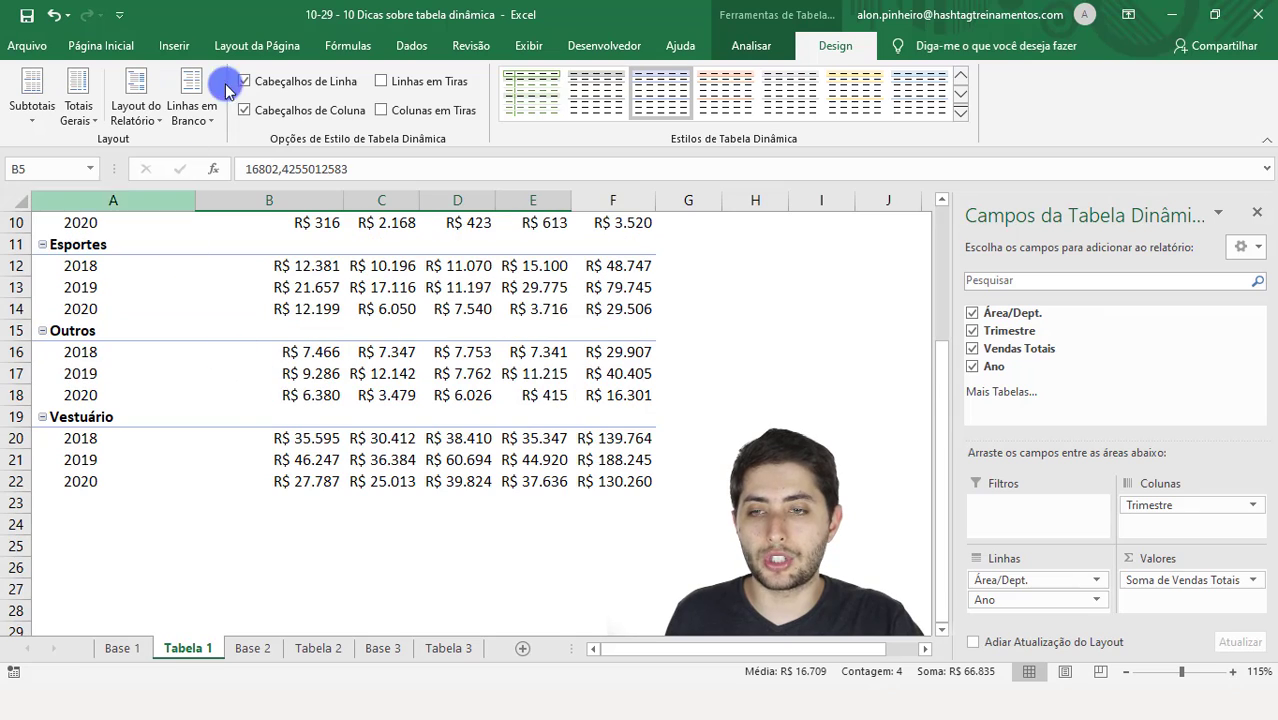
left_click_drag(280, 503, 554, 495)
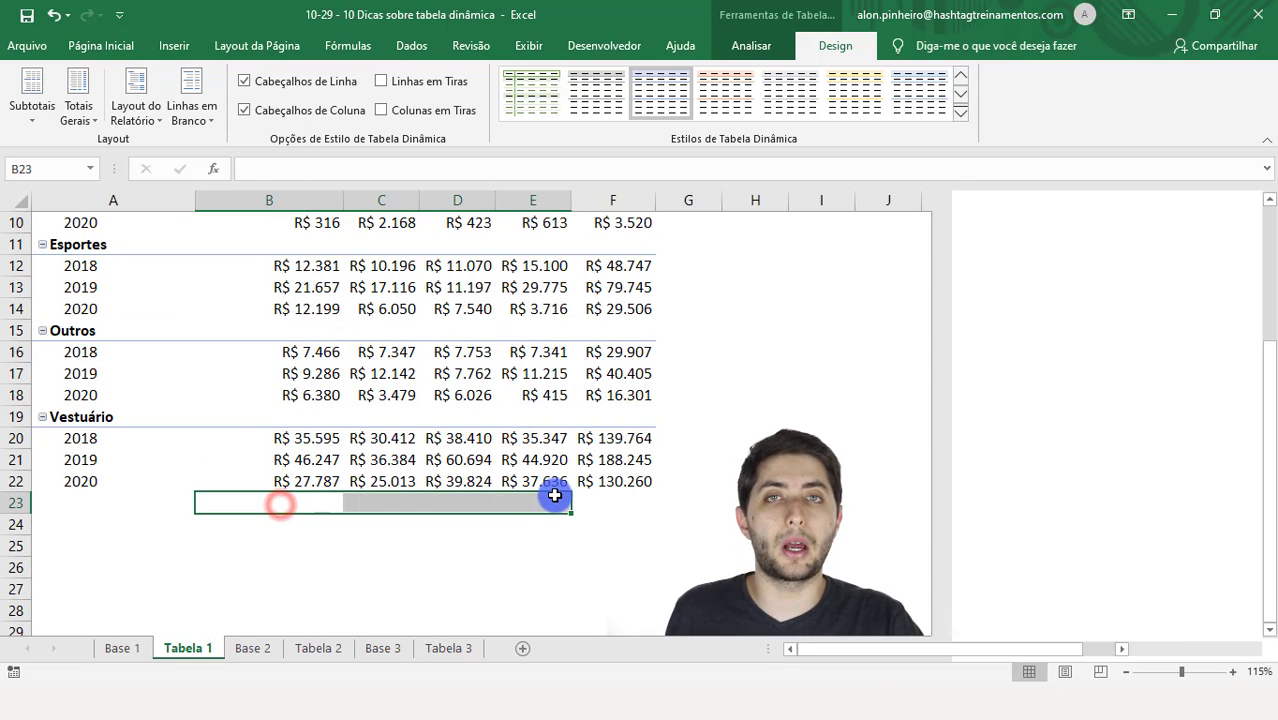
scroll(502, 465, "up", 3)
Step: Switch the pivot table's grand totals to columns only
left_click(460, 414)
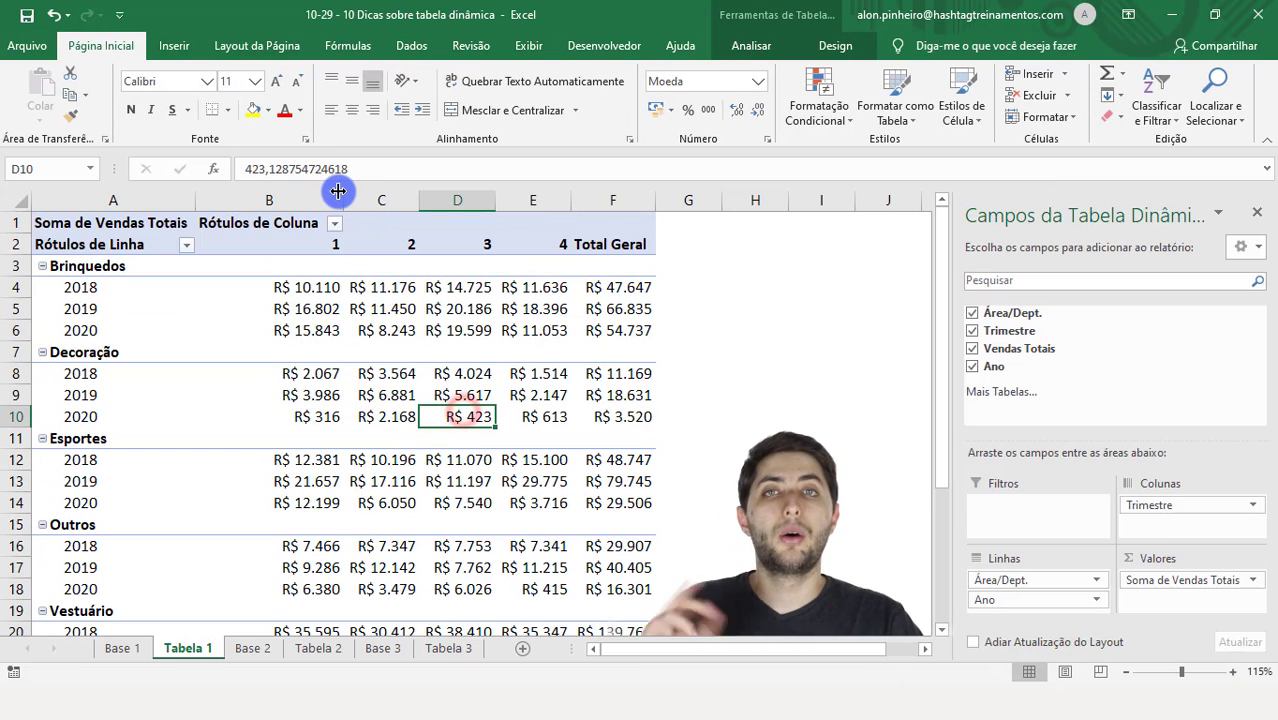
left_click(822, 50)
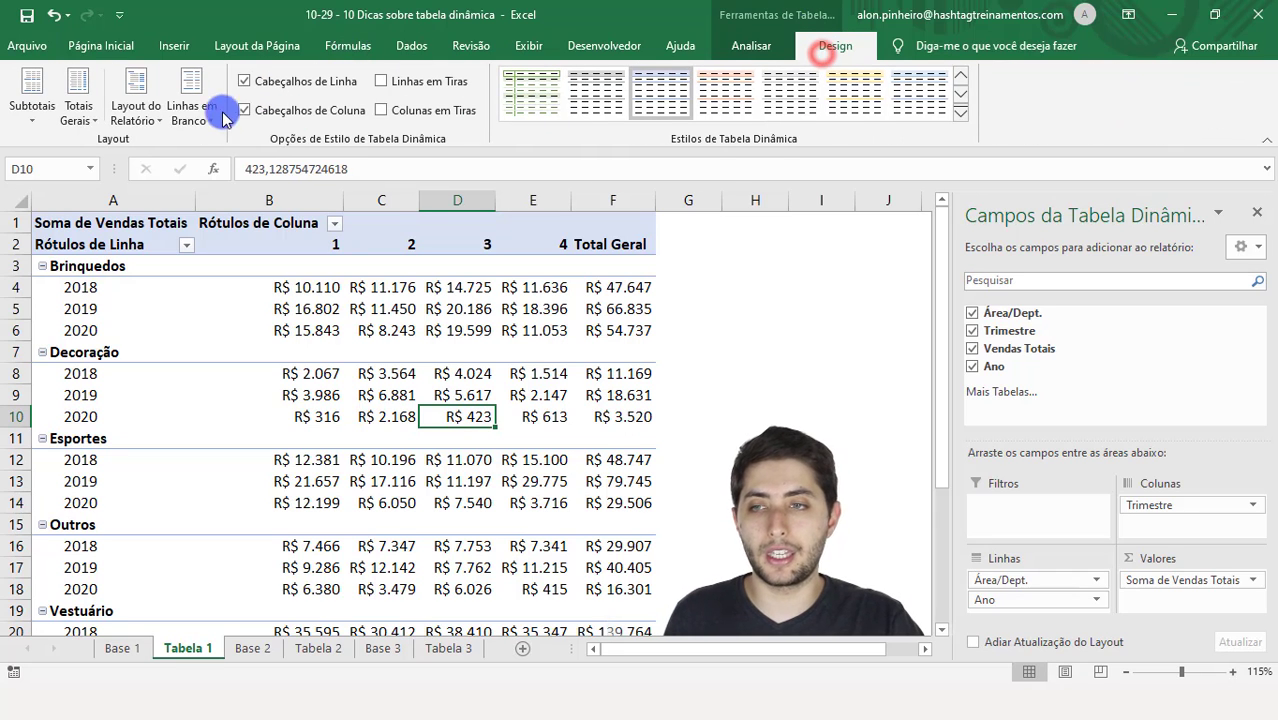
left_click(77, 105)
left_click(218, 276)
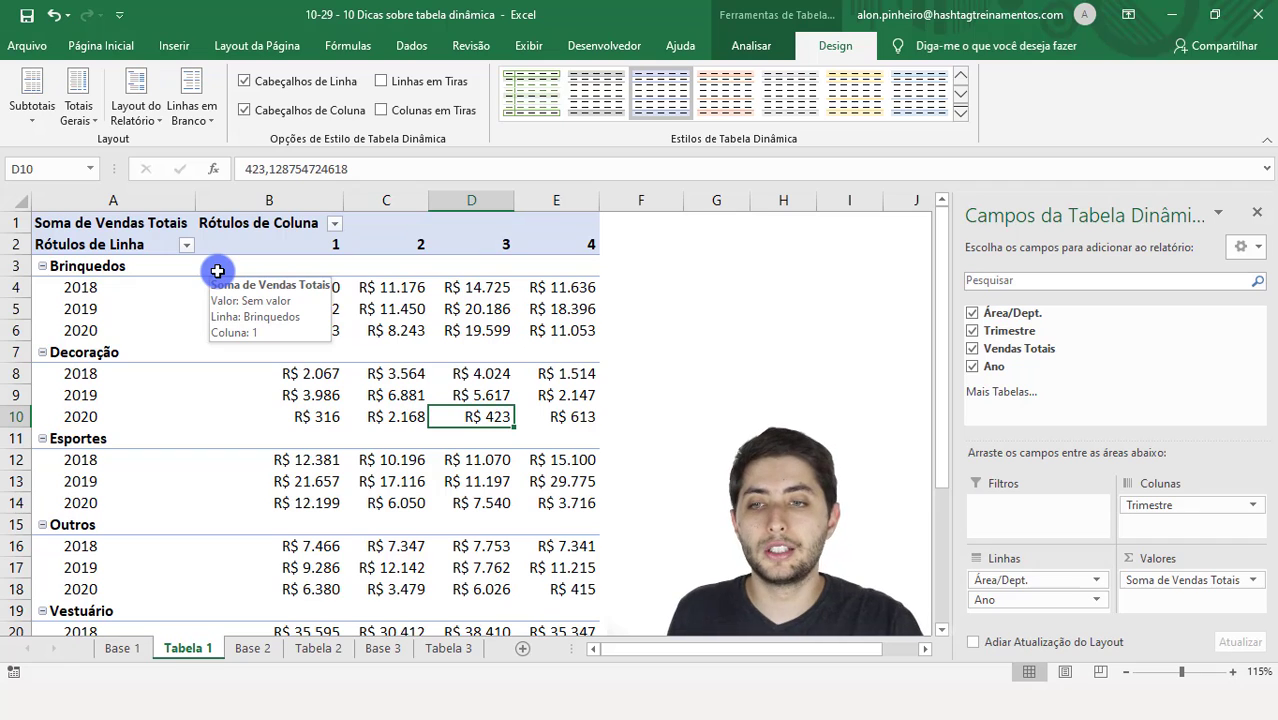
Step: Examine the Total Geral row at the end of the pivot table against the values of quarters 1 and 2
left_click_drag(305, 288, 257, 605)
scroll(262, 551, "down", 3)
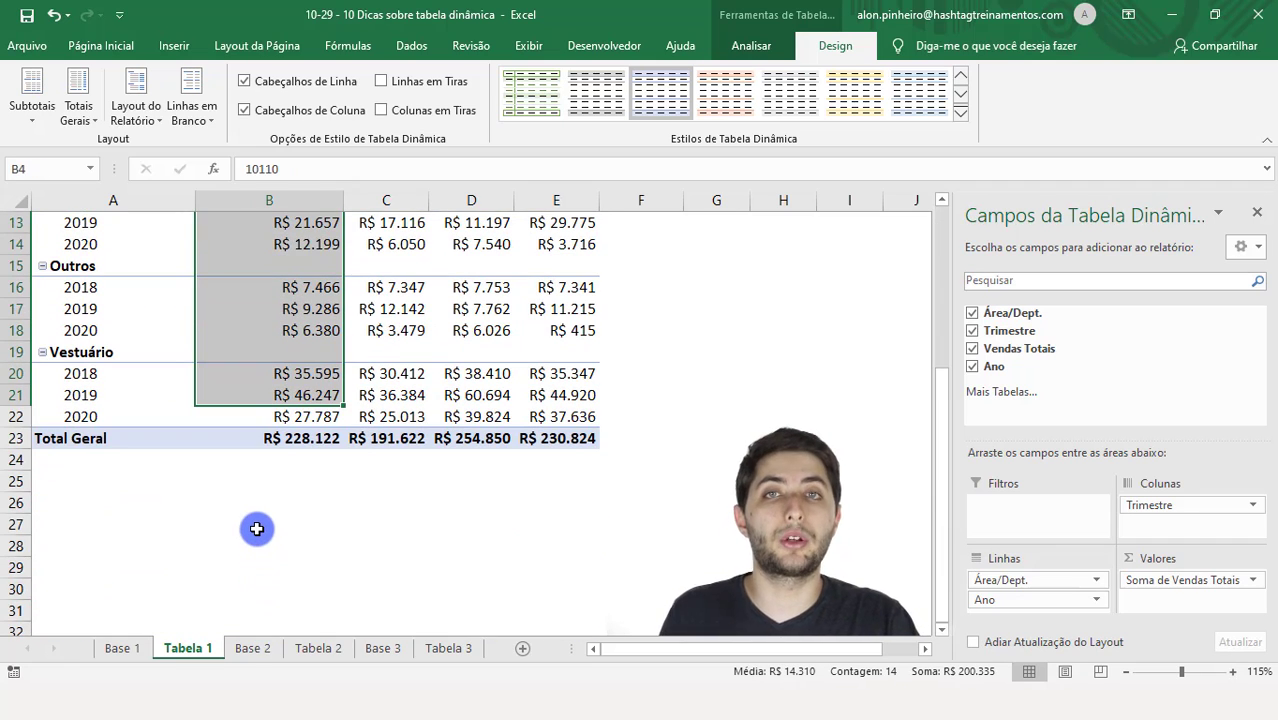
left_click(300, 438)
scroll(310, 436, "up", 4)
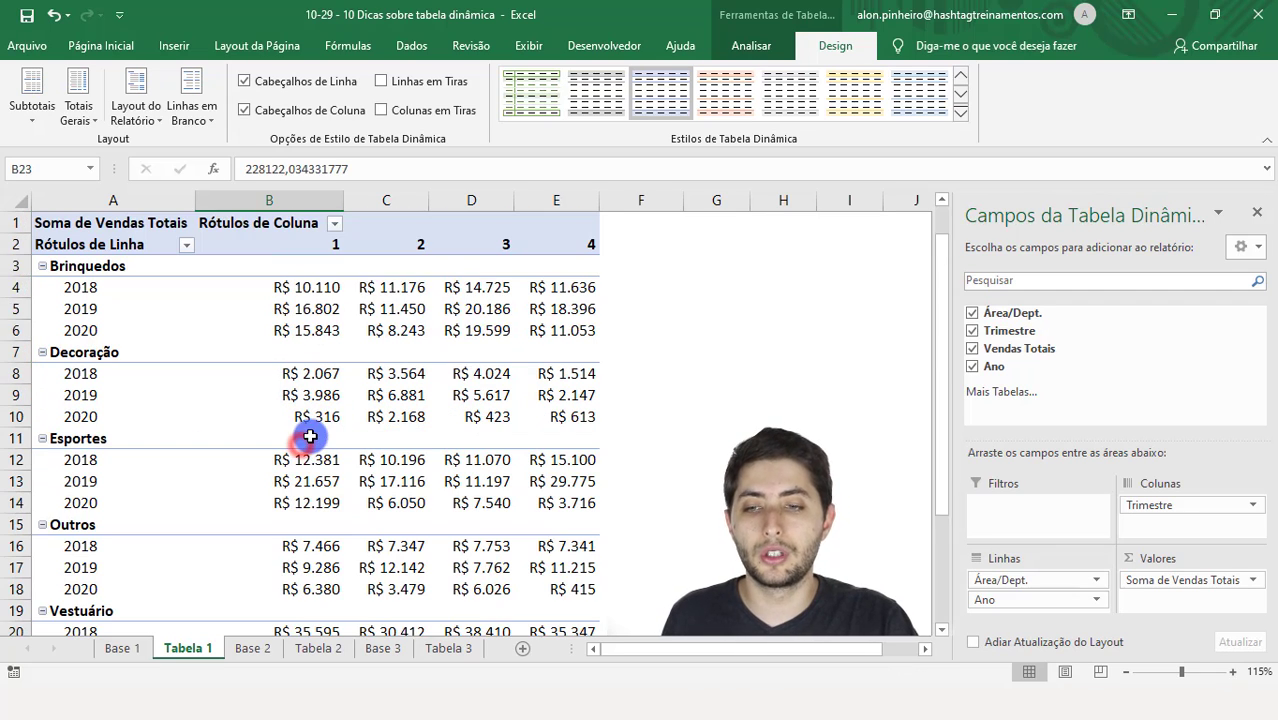
left_click(412, 288)
scroll(414, 286, "down", 3)
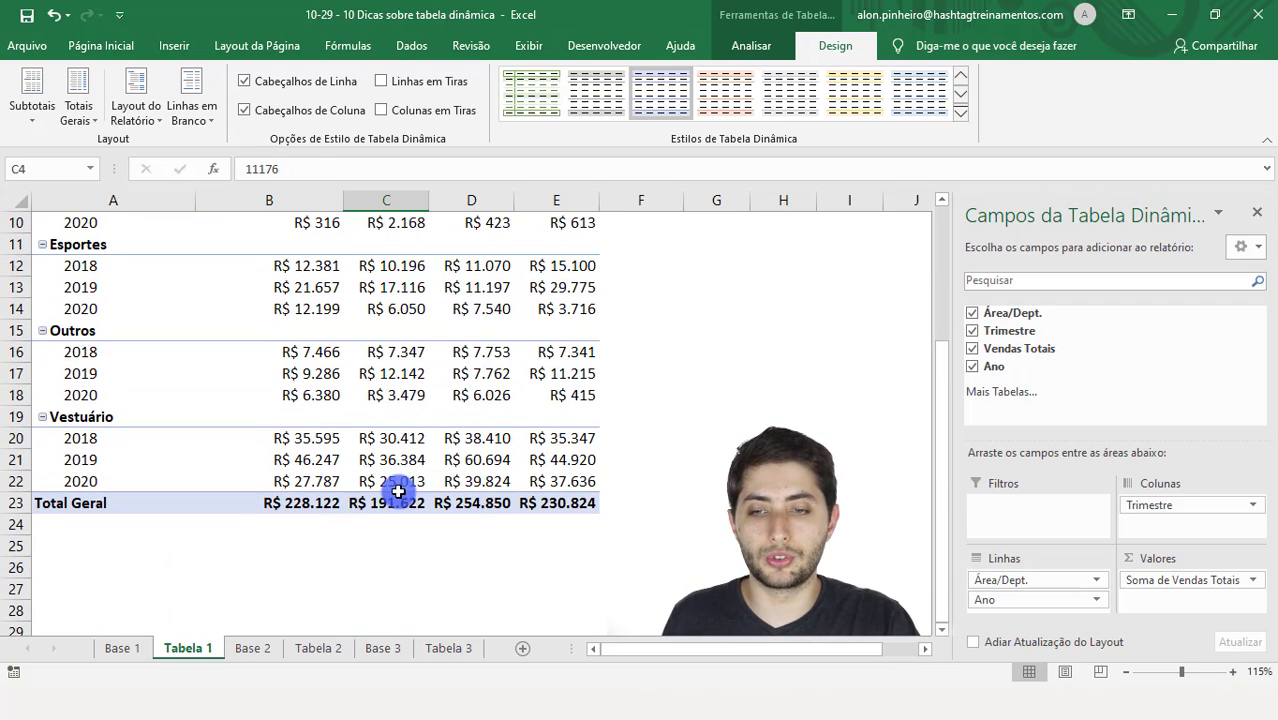
scroll(392, 488, "up", 3)
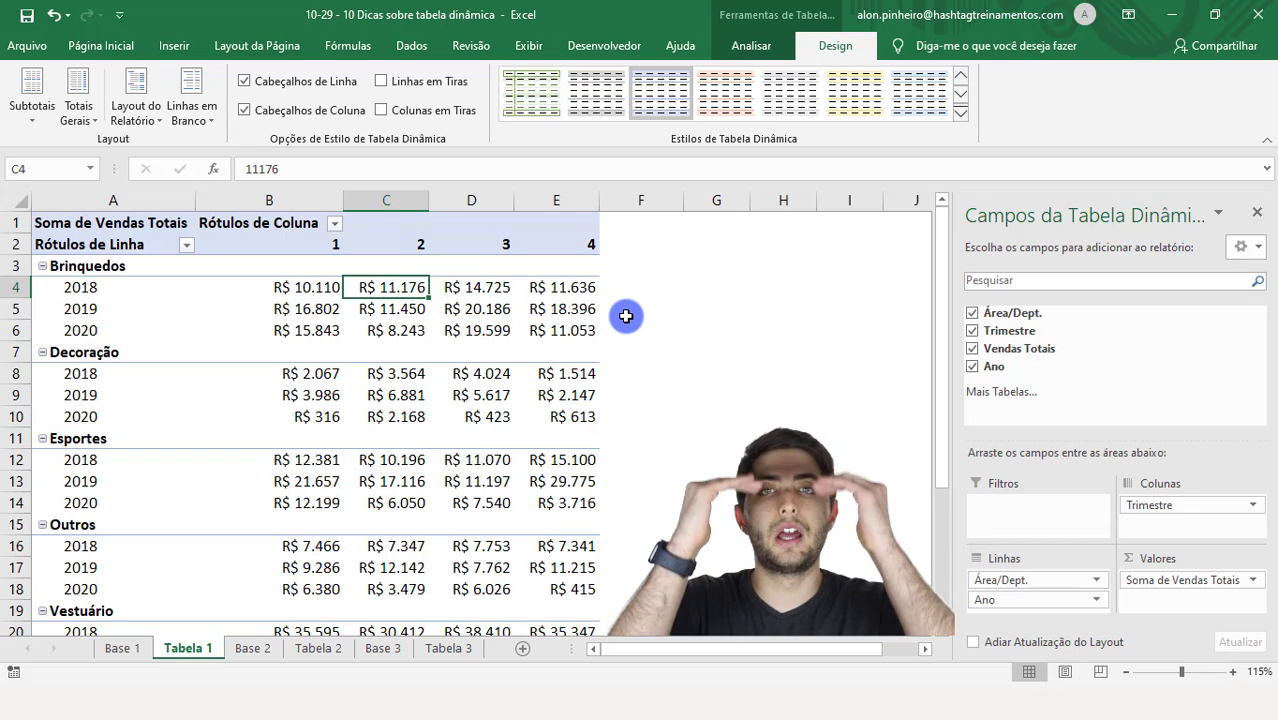
Step: Disable the grand totals for both rows and columns and check the pivot table down to its last row
left_click(478, 304)
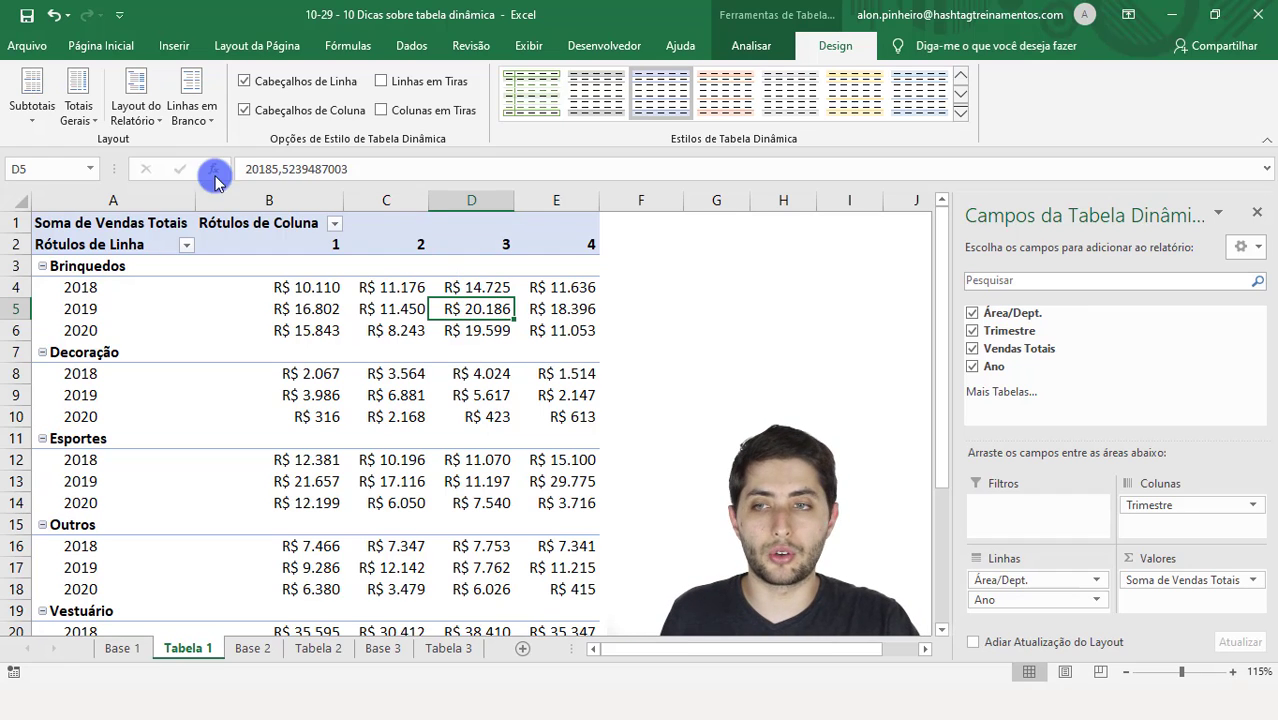
left_click(80, 108)
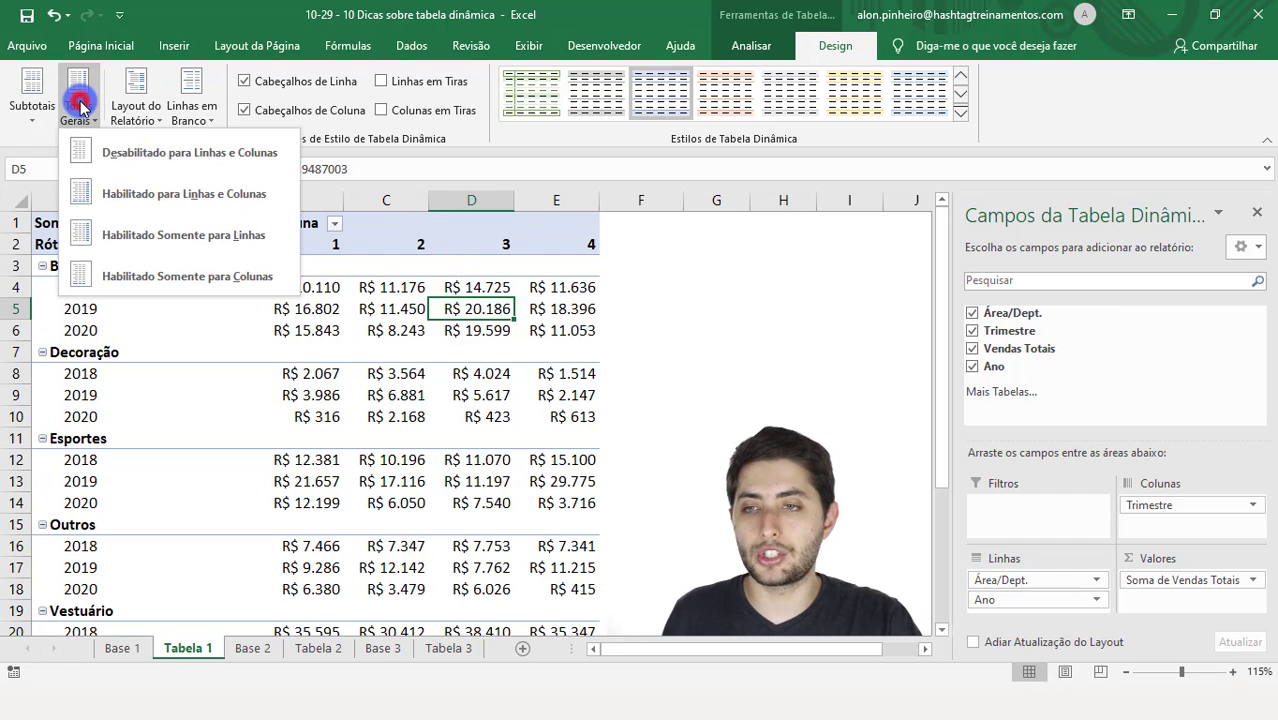
left_click(130, 150)
scroll(388, 341, "down", 2)
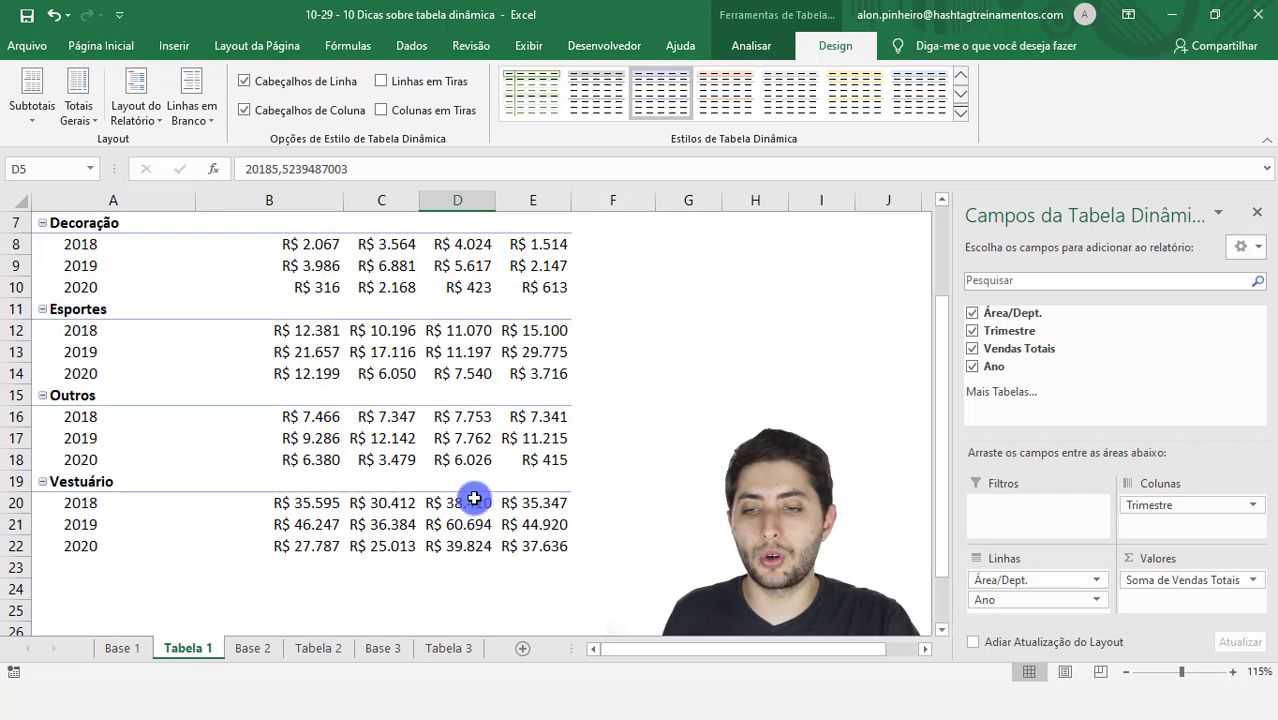
scroll(440, 506, "up", 2)
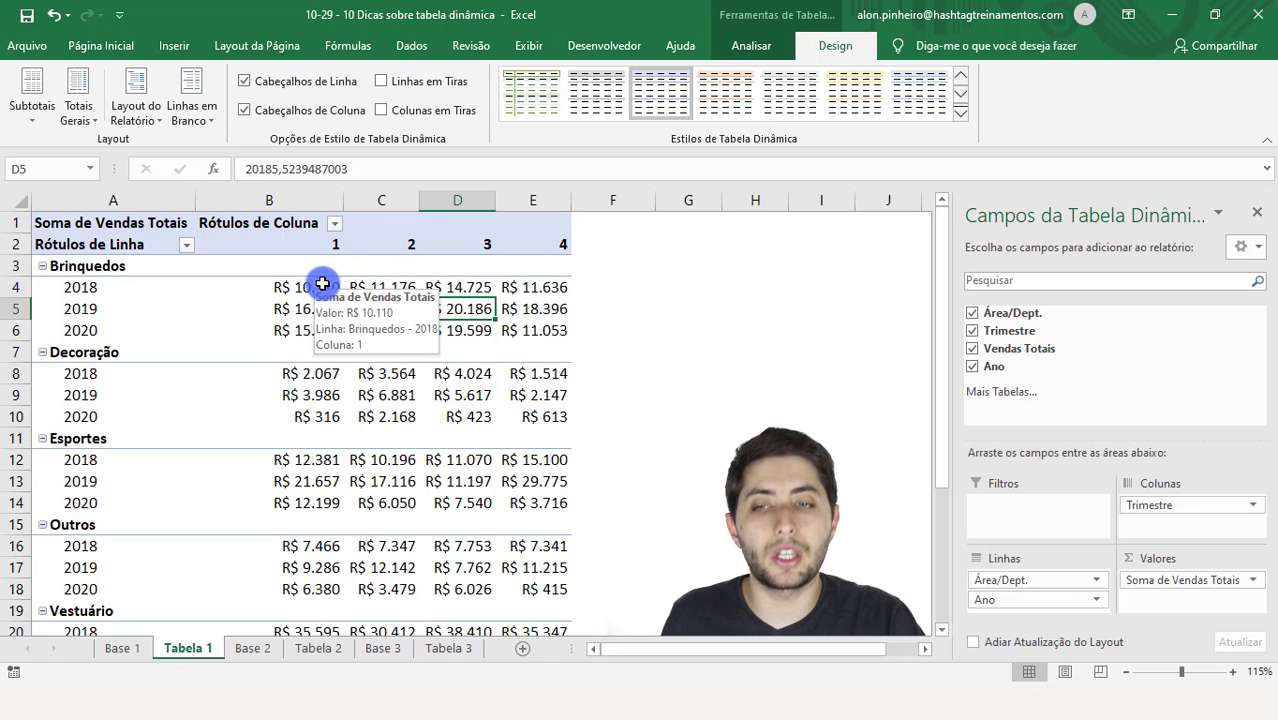
left_click_drag(322, 286, 551, 331)
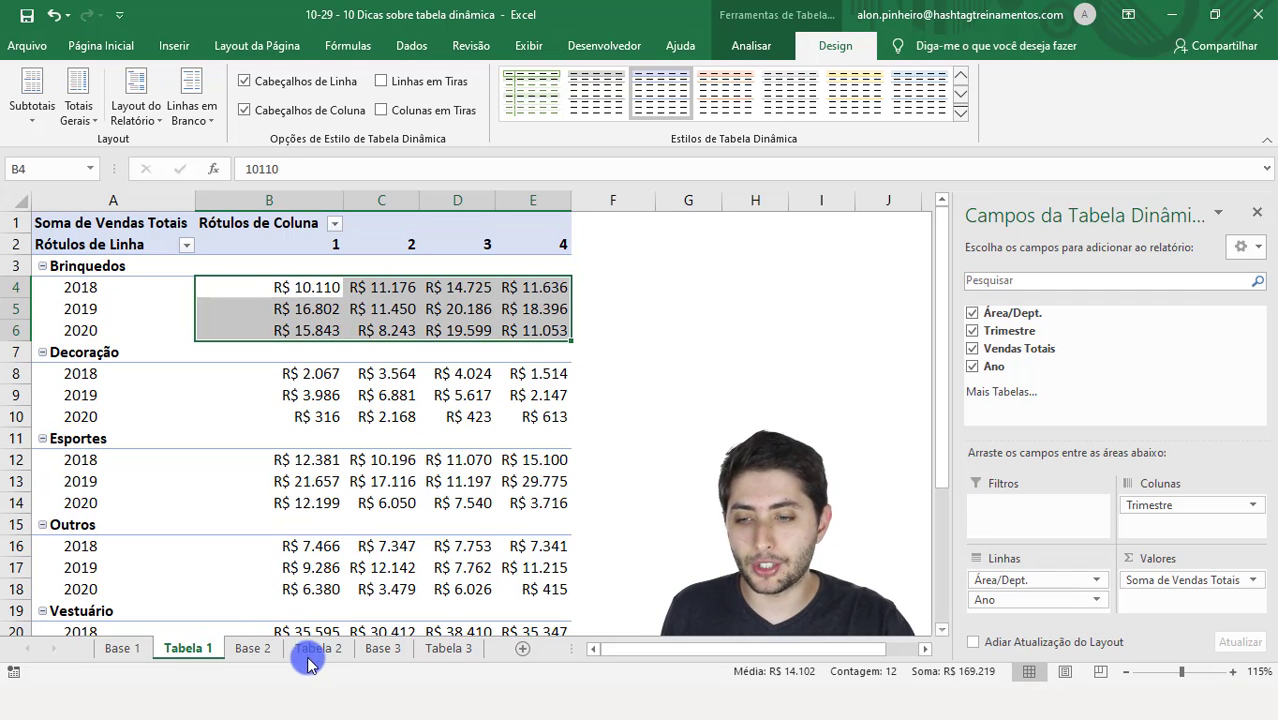
Step: View the Base 2 data and examine the Faturamento and Custo sums for 01/01/2018 in the Tabela 2 pivot table
left_click(255, 649)
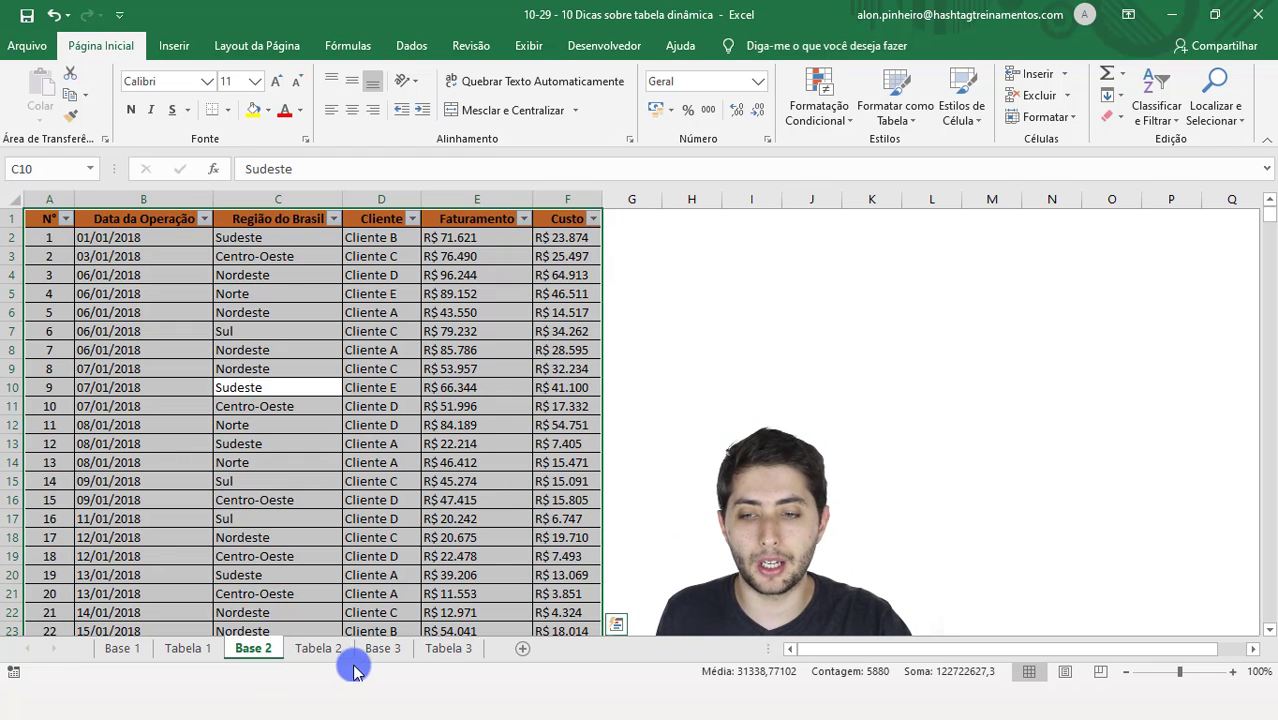
left_click(320, 652)
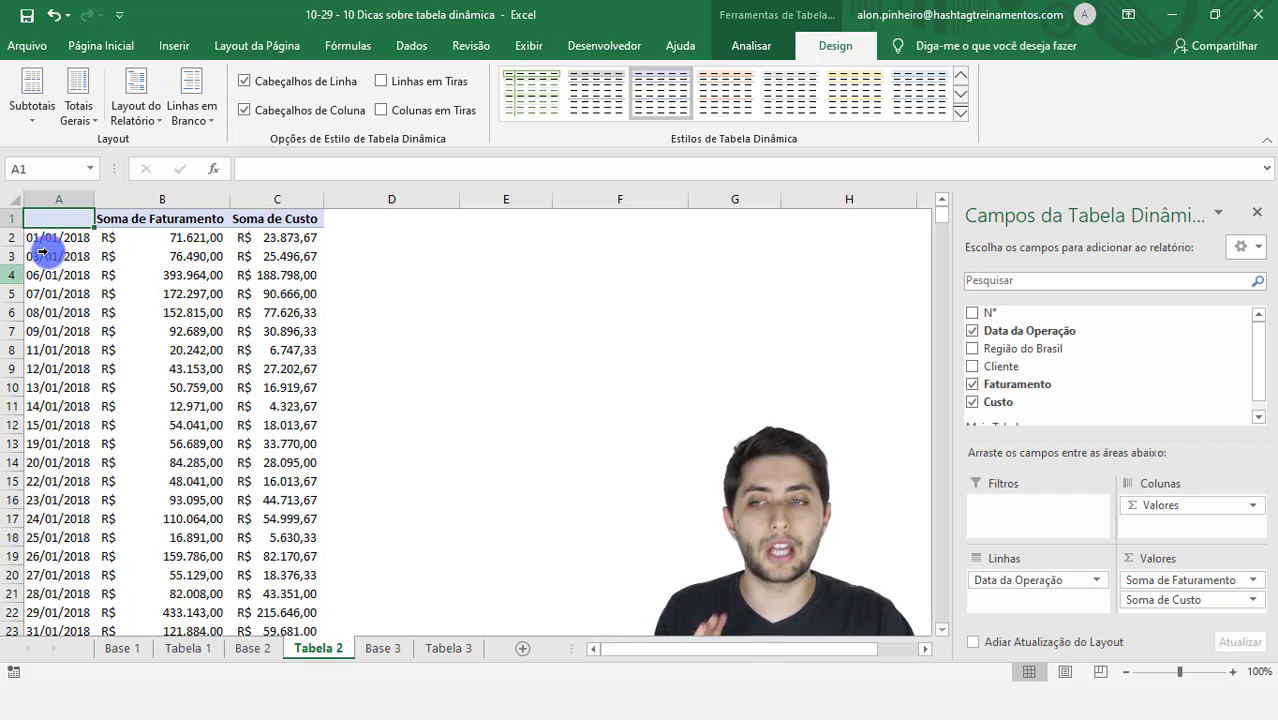
left_click(157, 236)
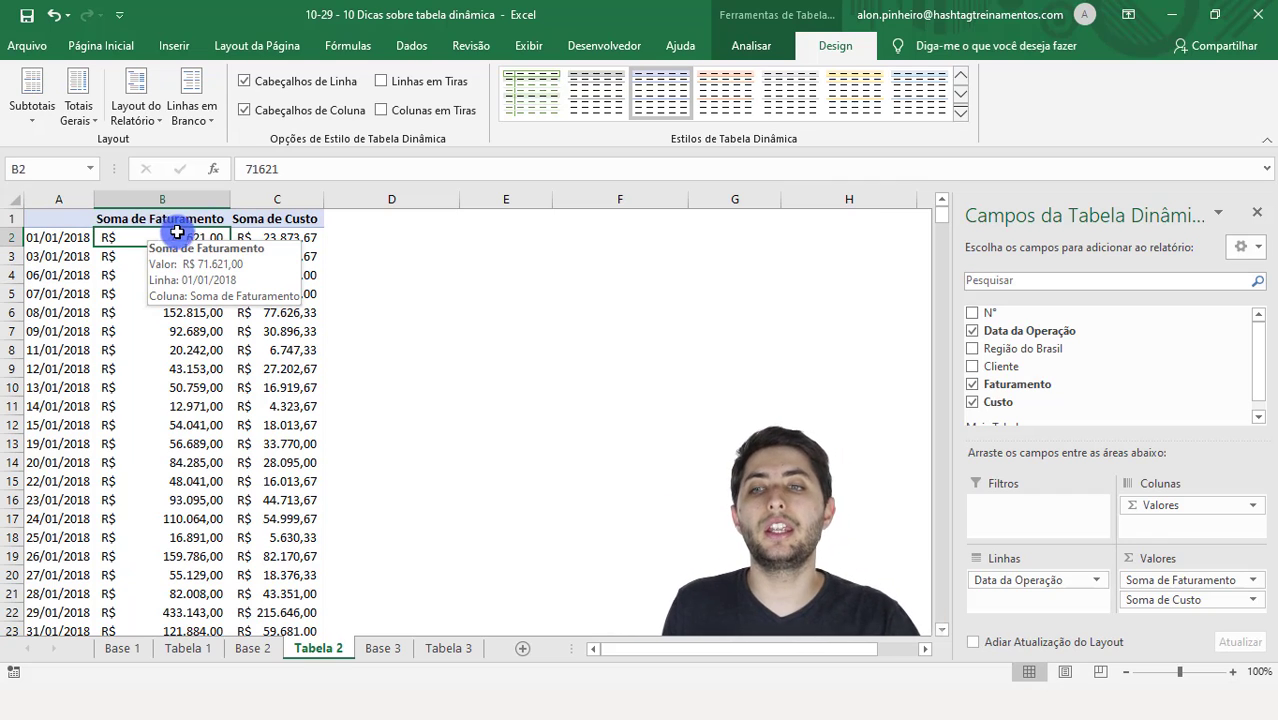
left_click(255, 237)
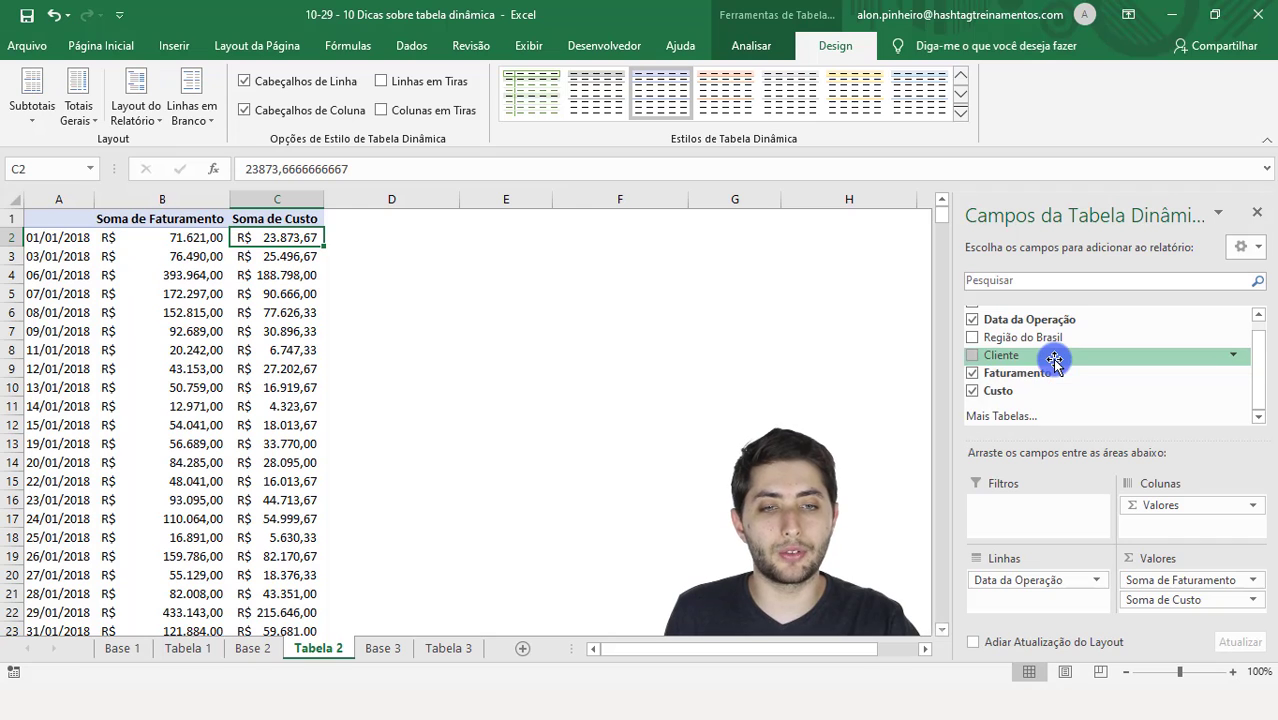
Step: Examine the Faturamento and Custo columns of Base 2 and the empty column G beside them
left_click(255, 648)
left_click(448, 200)
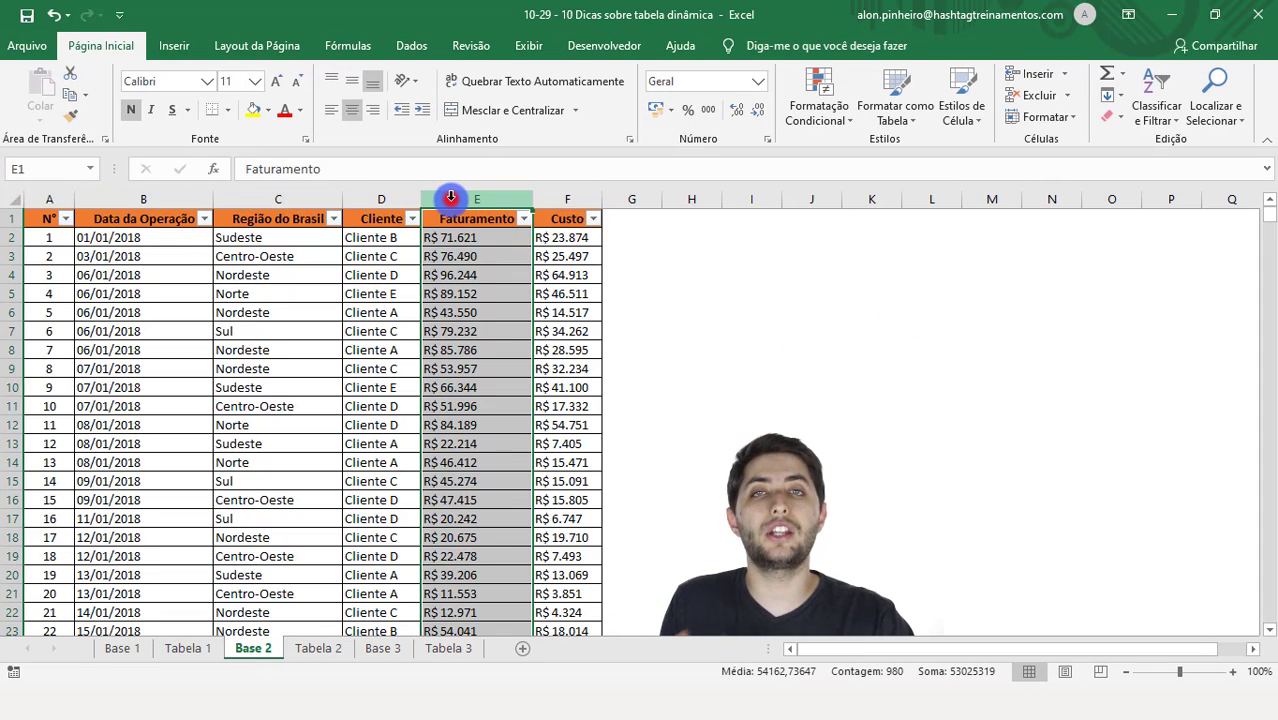
left_click(576, 200)
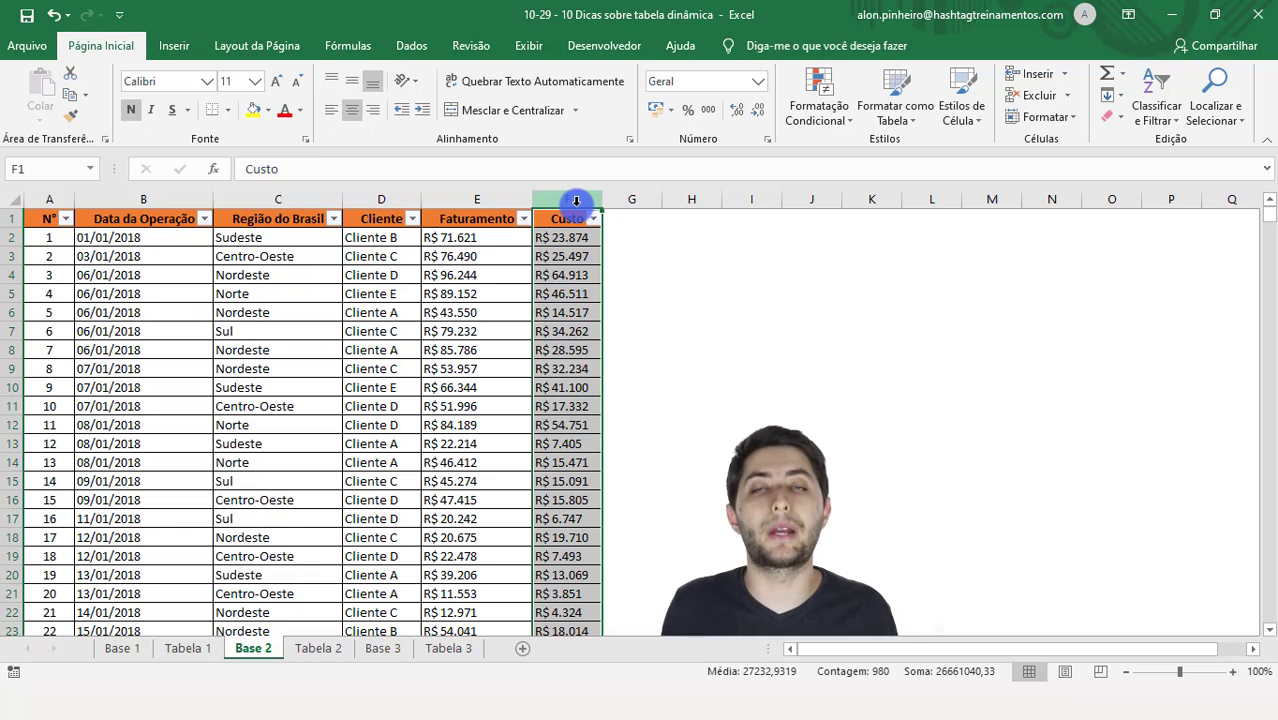
left_click(629, 194)
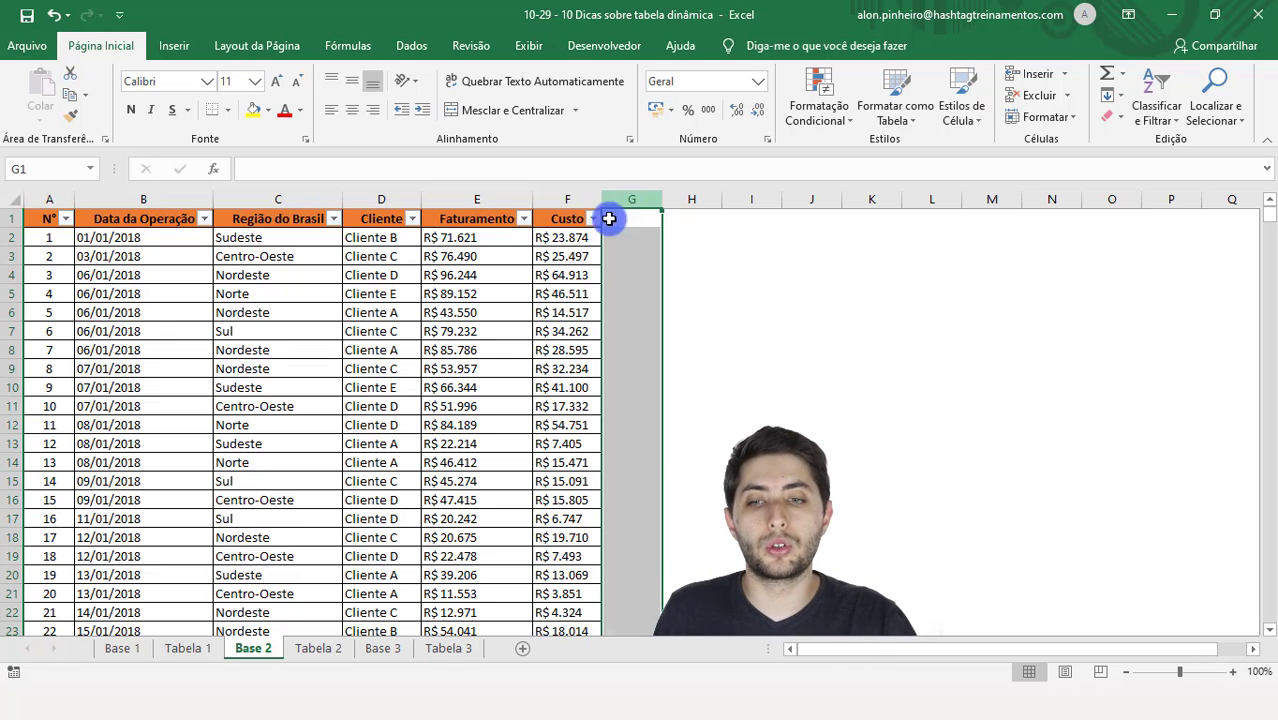
Step: Compare the Tabela 2 pivot table with its source data in Base 2 and return to Tabela 2
left_click(329, 650)
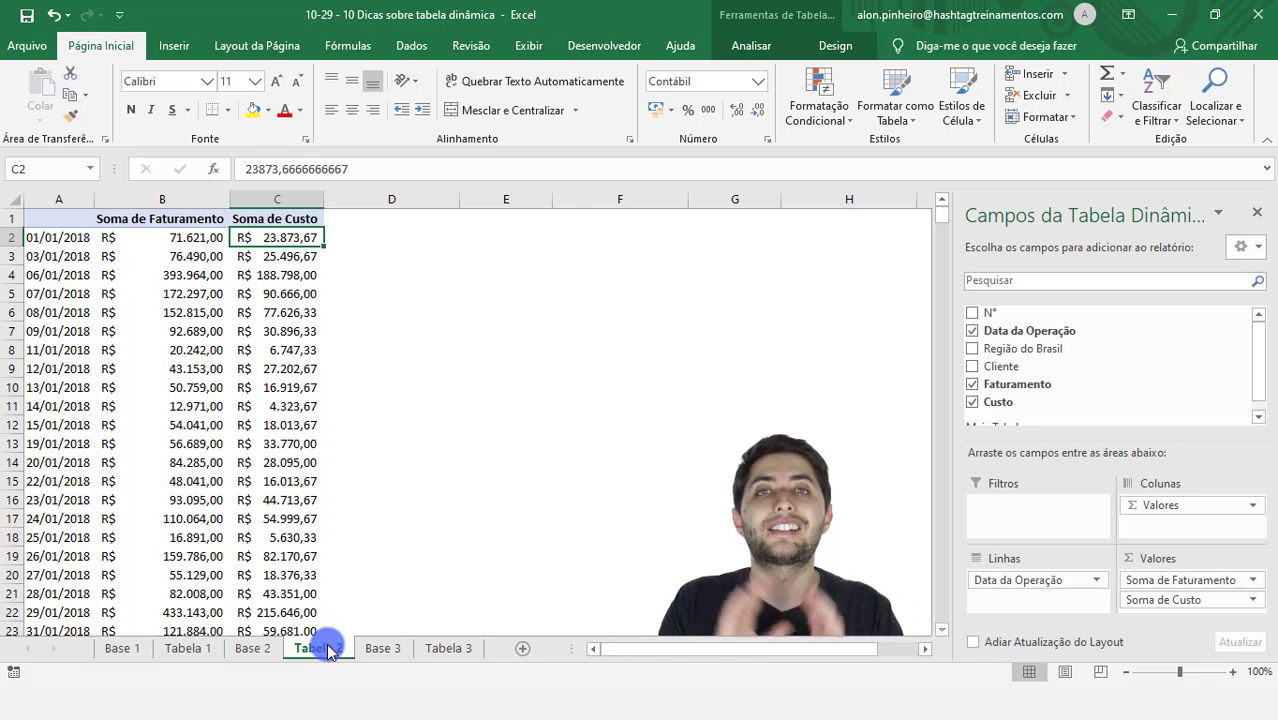
left_click(258, 650)
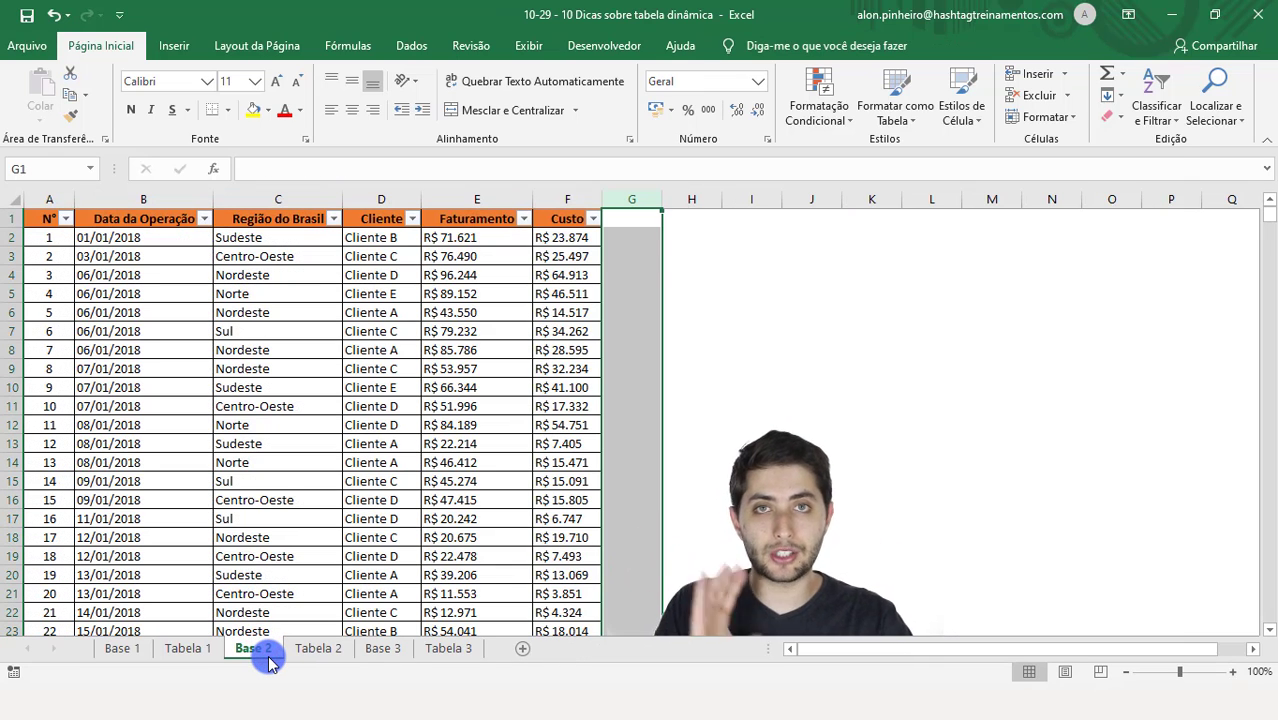
left_click(318, 649)
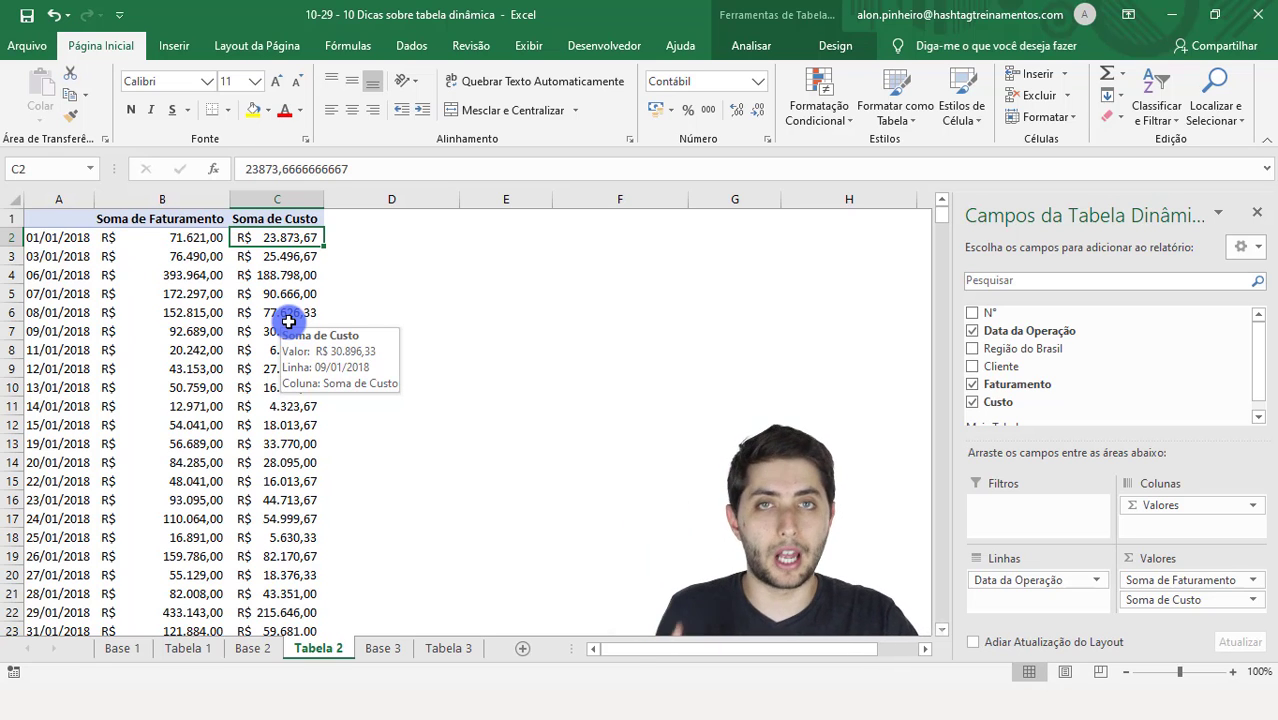
left_click(252, 648)
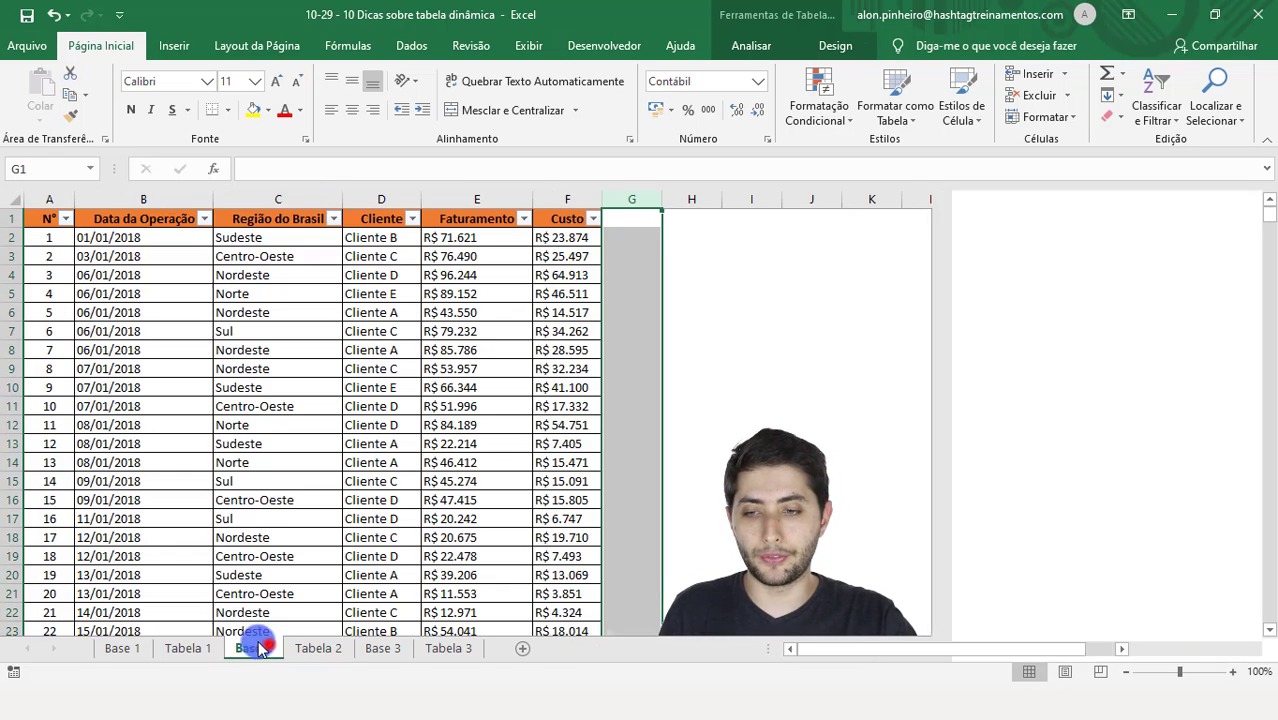
left_click(309, 648)
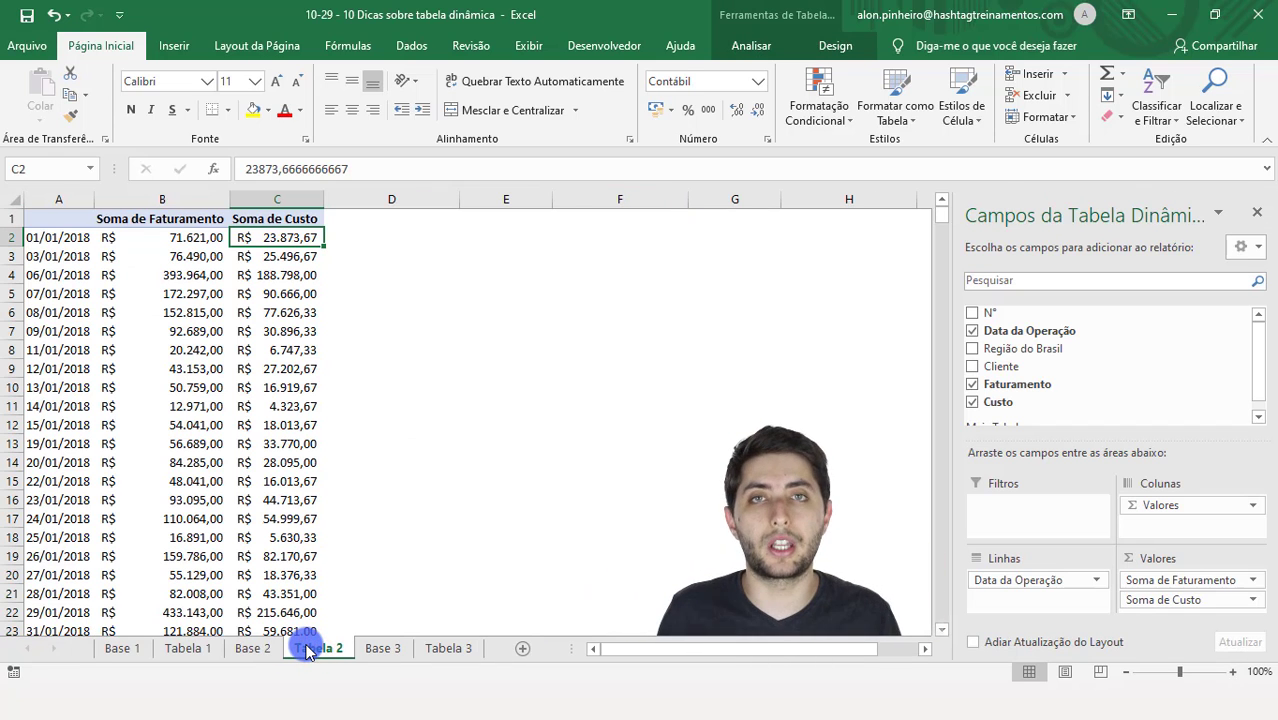
Step: Start a new calculated field for the Tabela 2 pivot table and name it Lucro
left_click(251, 406)
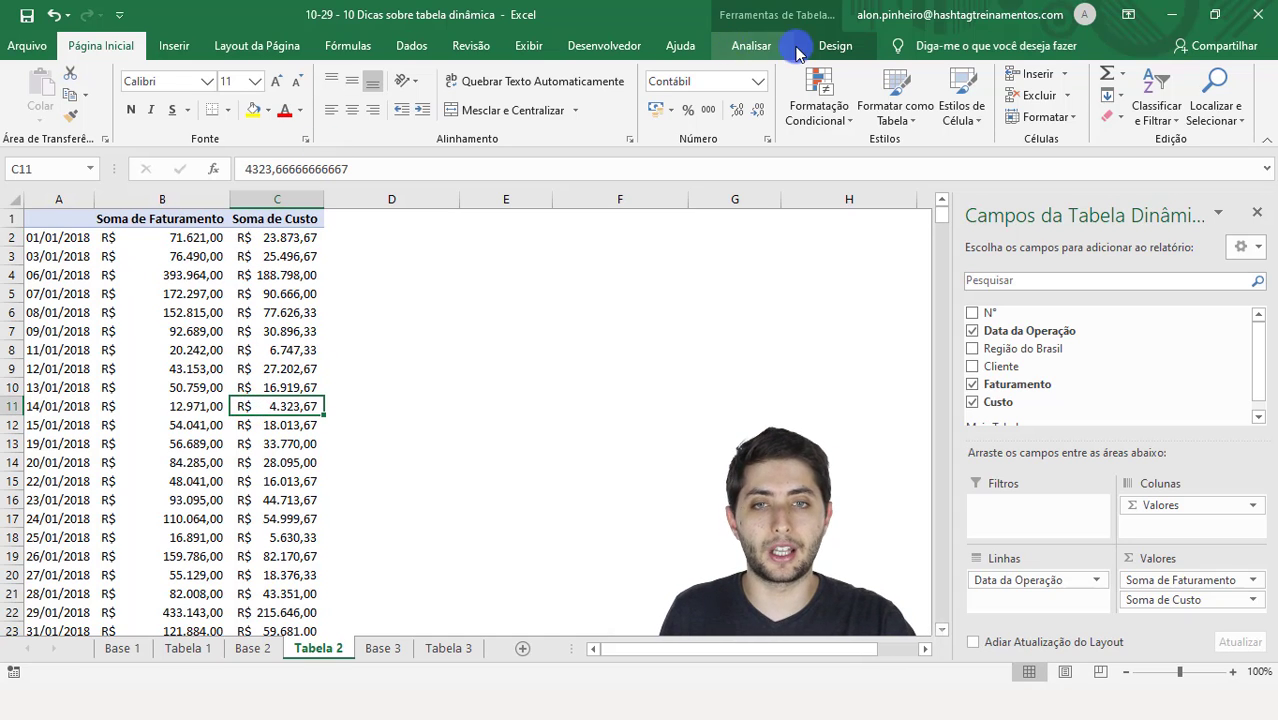
left_click(749, 46)
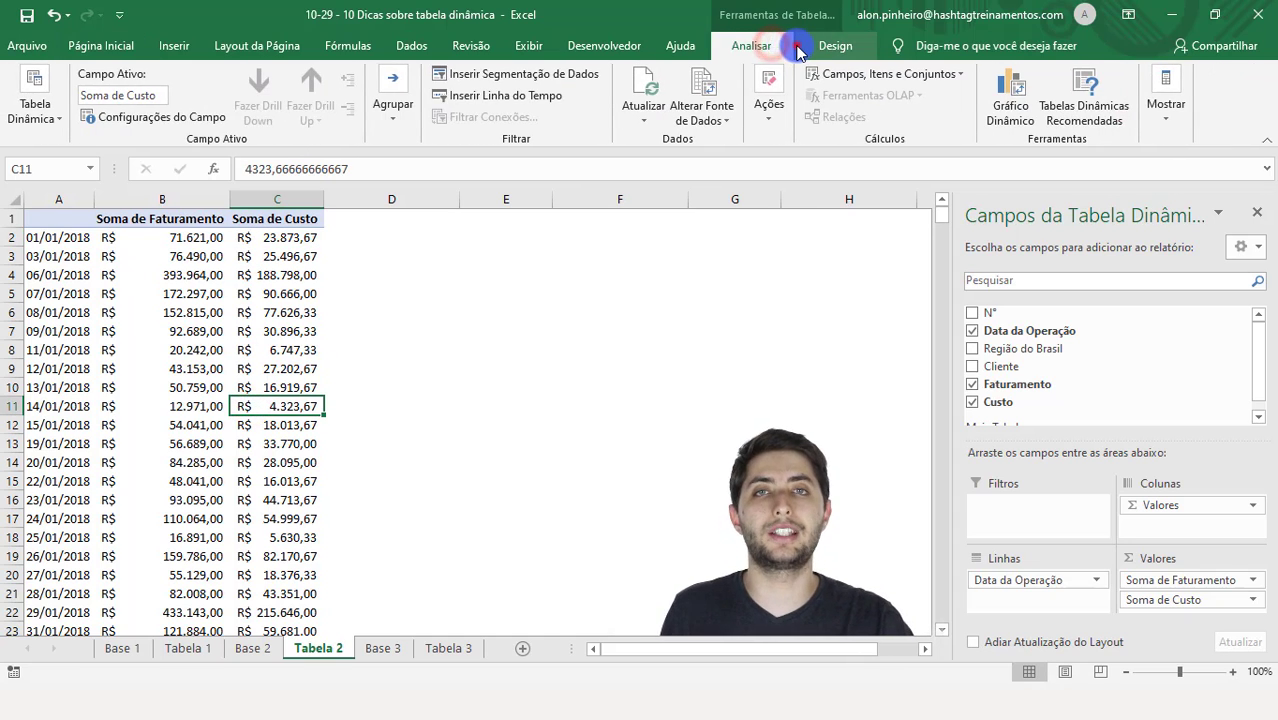
left_click(797, 48)
left_click(752, 47)
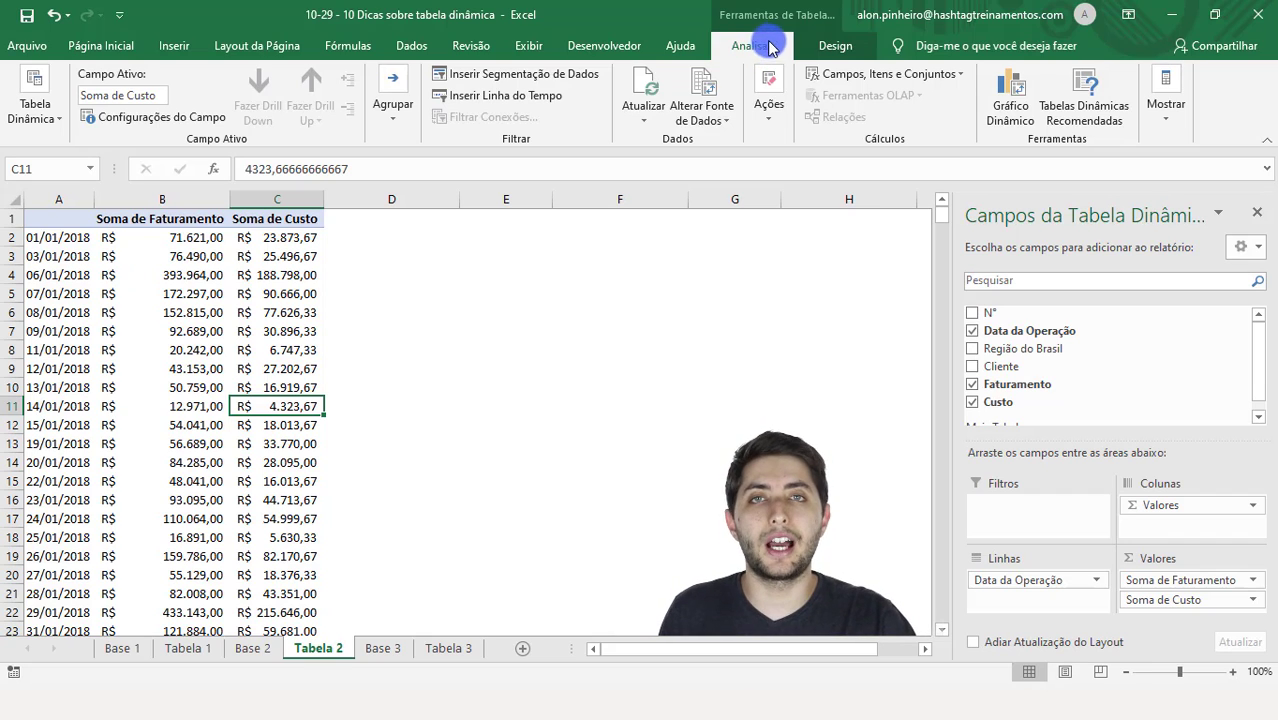
left_click(836, 80)
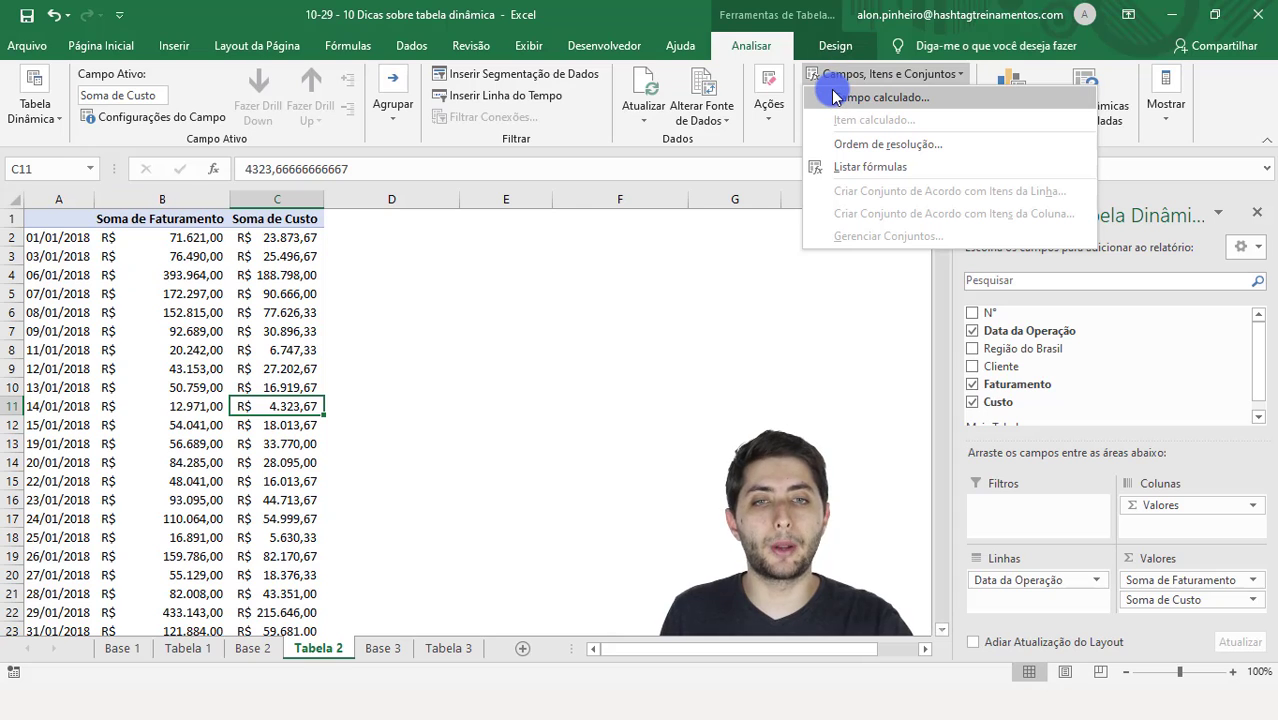
left_click(834, 97)
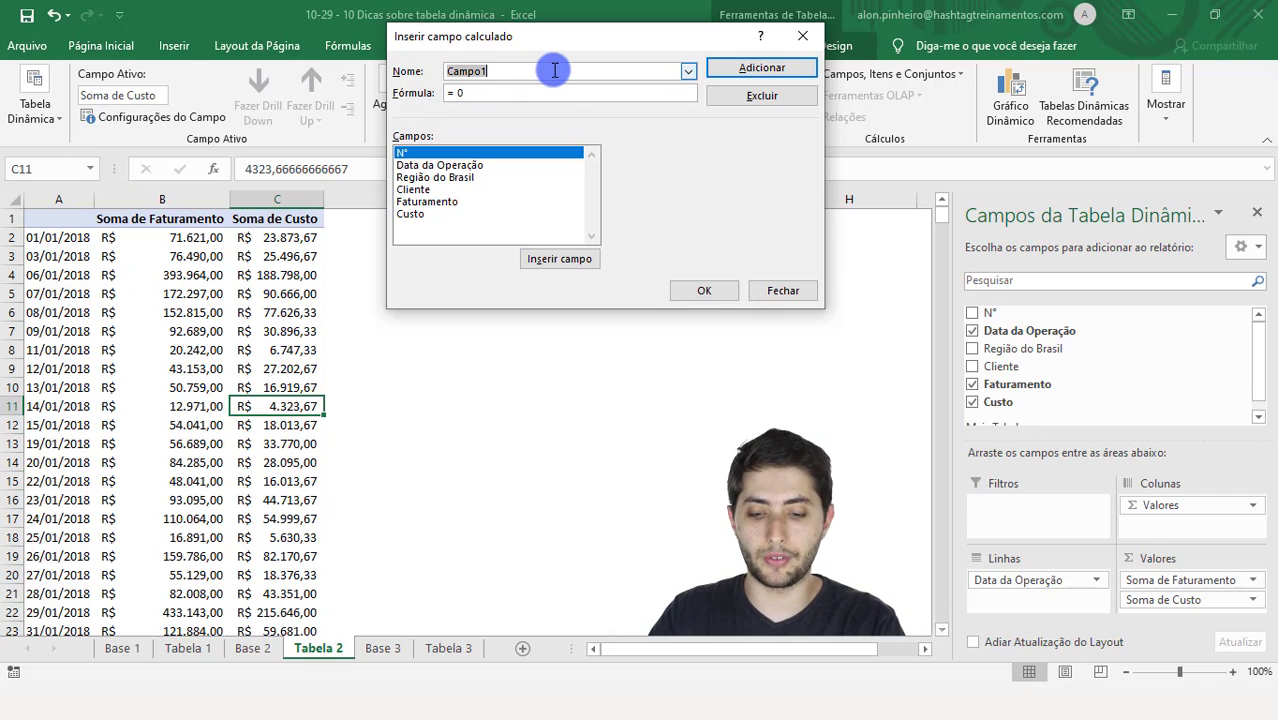
key("BackSpace")
type("Lucro")
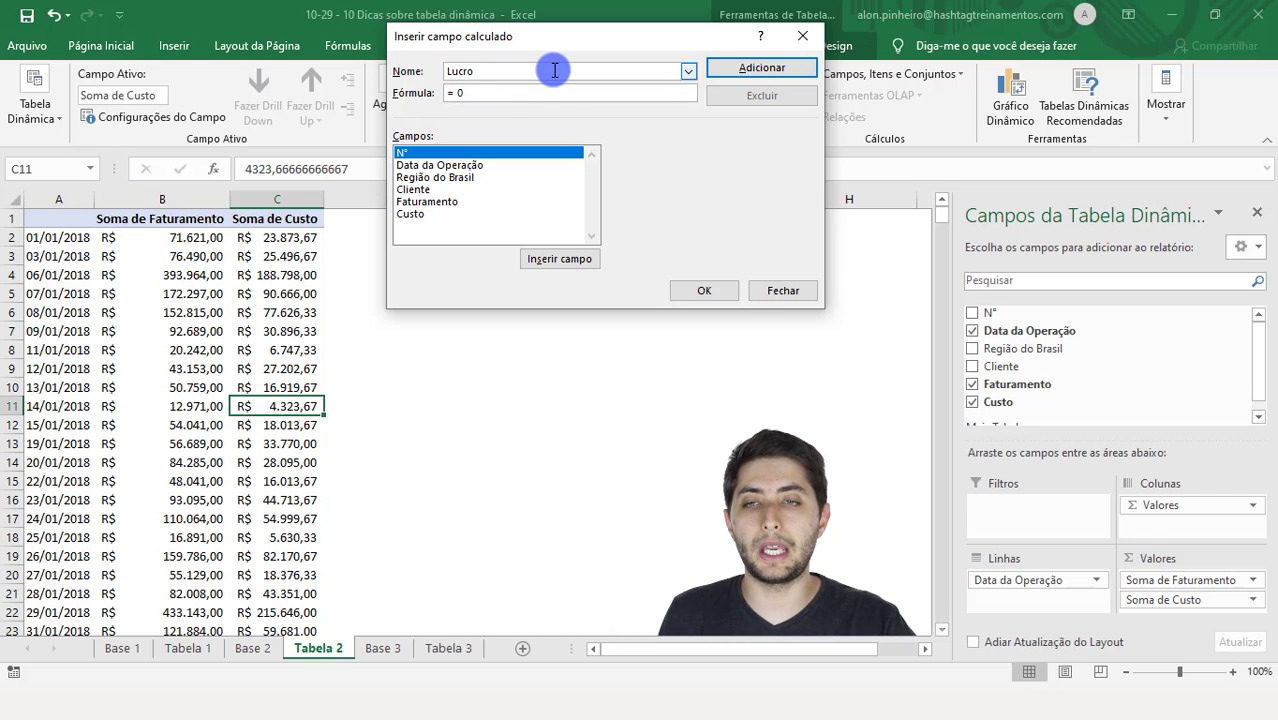
Step: Build the Lucro field's formula as = Faturamento - Custo from the available fields
left_click(496, 91)
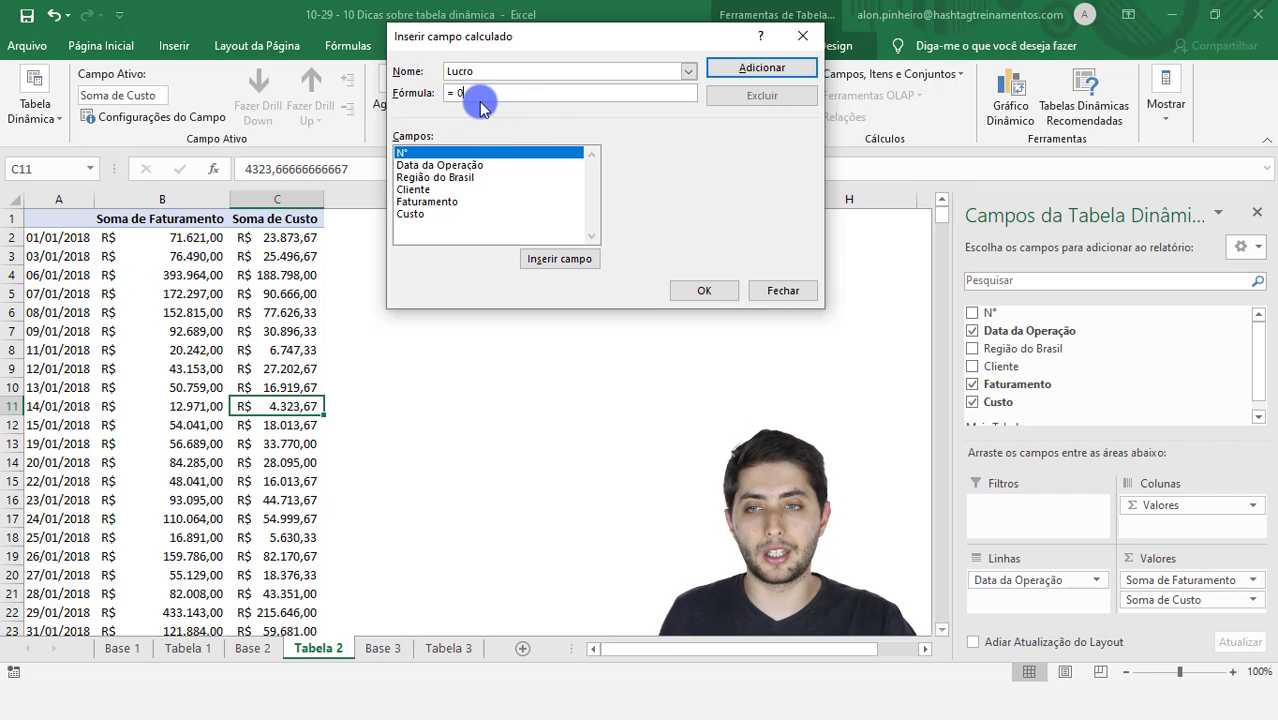
key("BackSpace")
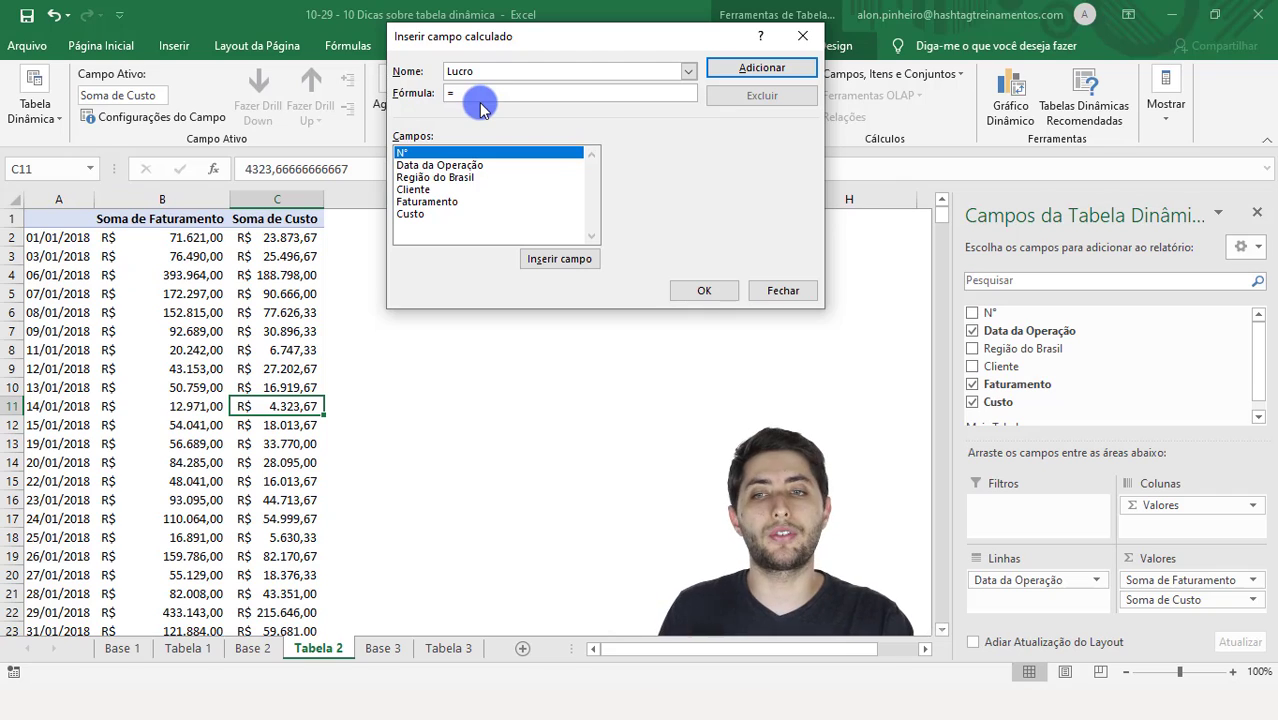
left_click(437, 204)
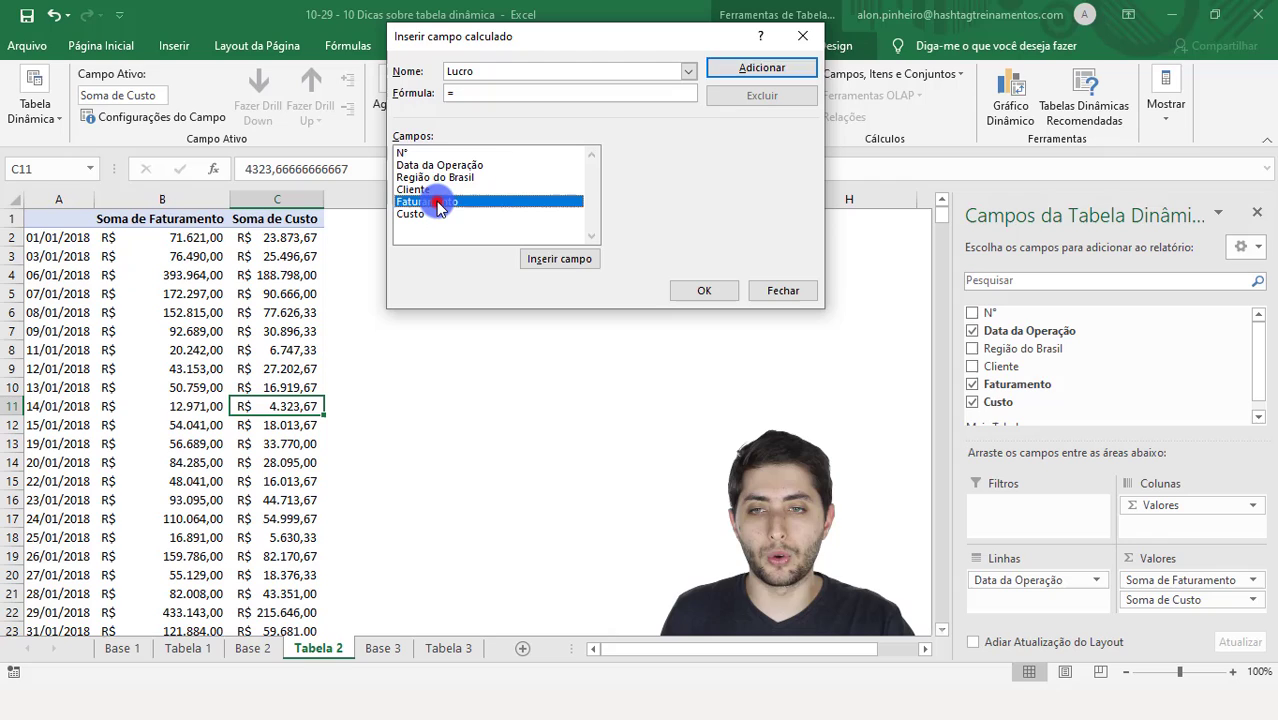
left_click(565, 260)
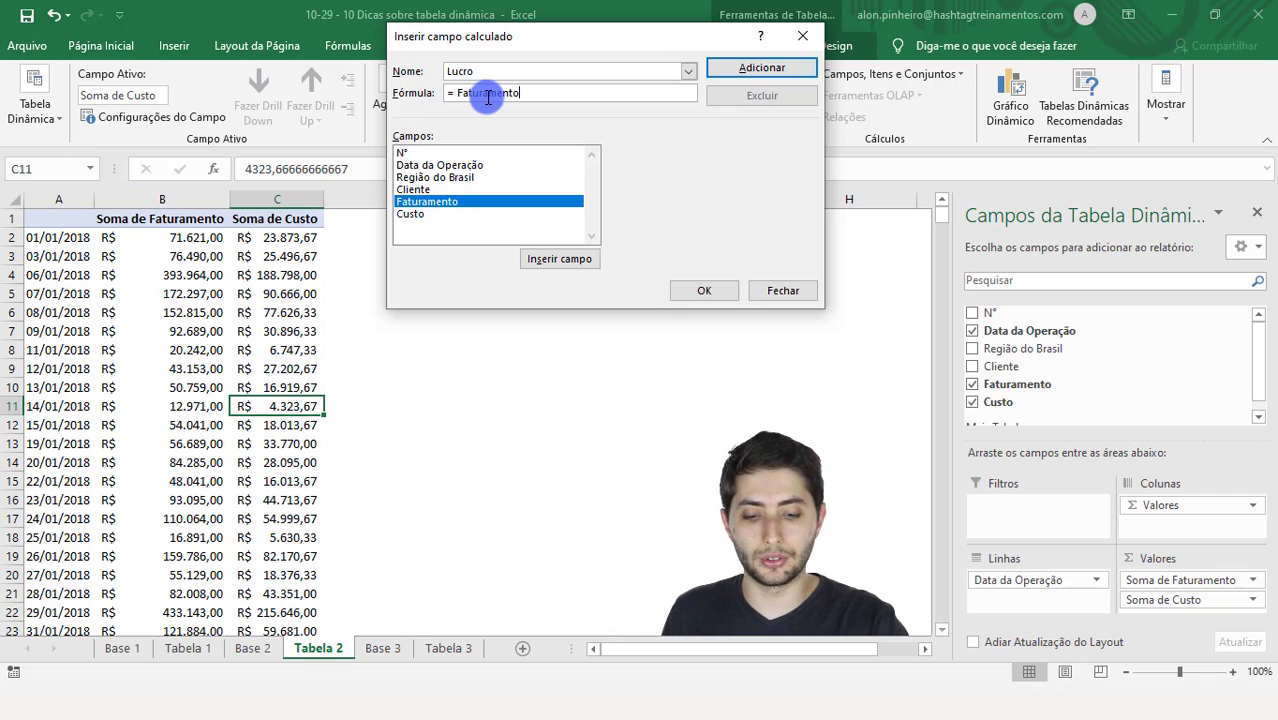
type("-")
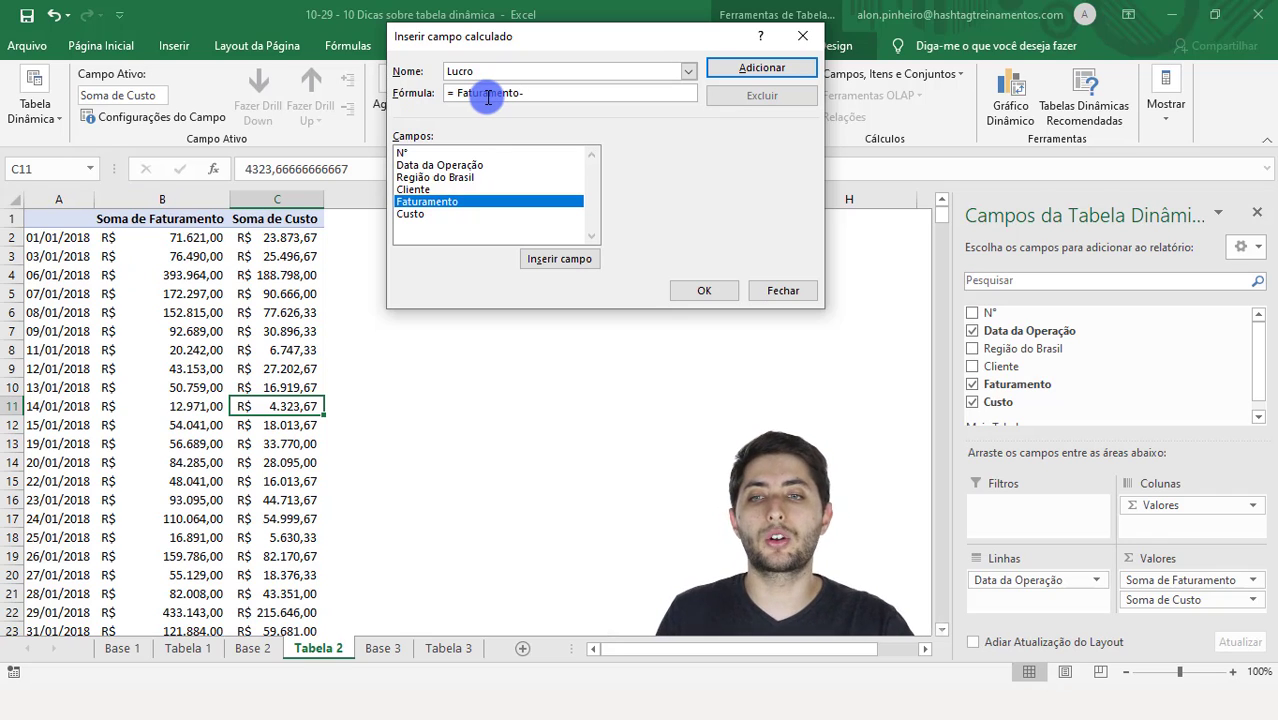
left_click(418, 215)
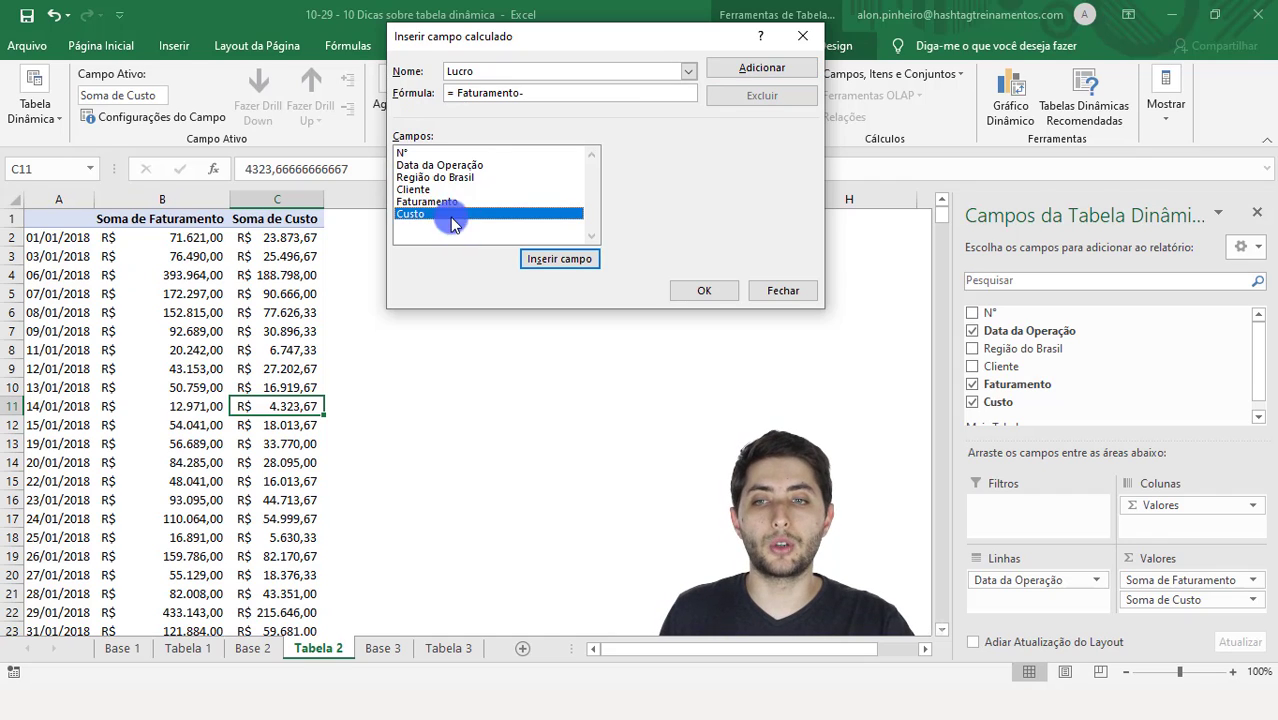
left_click(541, 258)
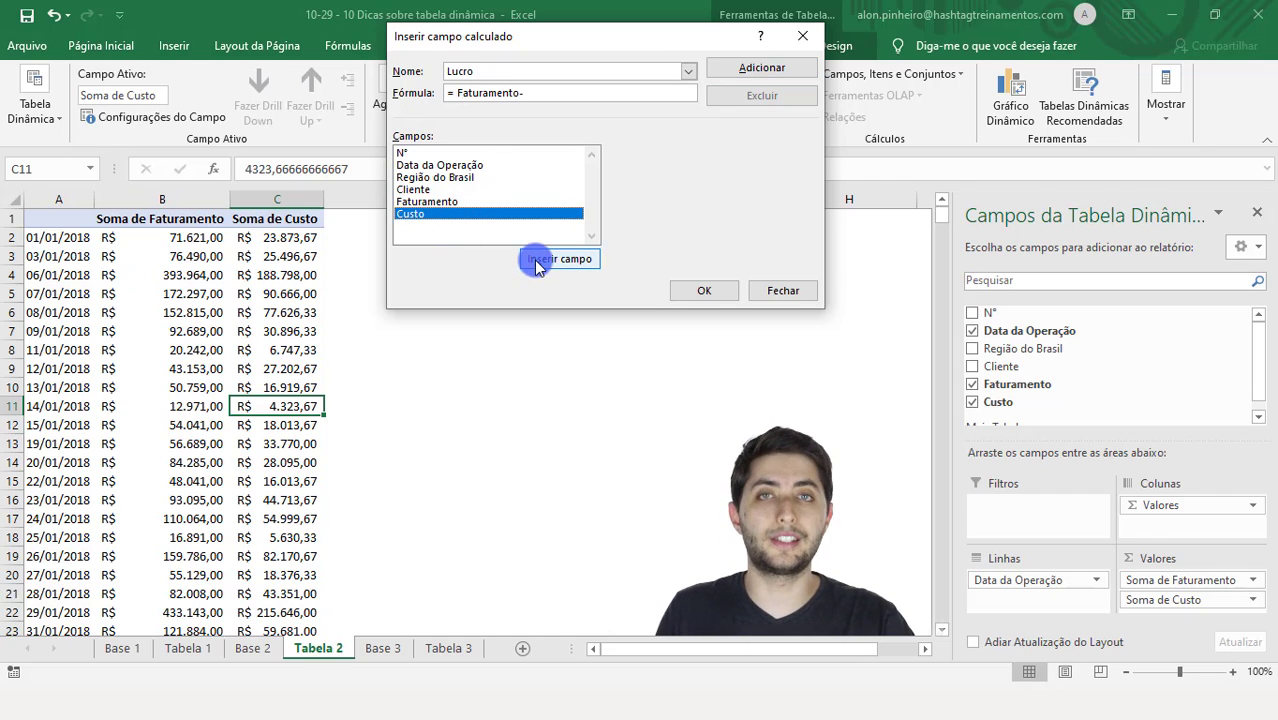
double_click(434, 216)
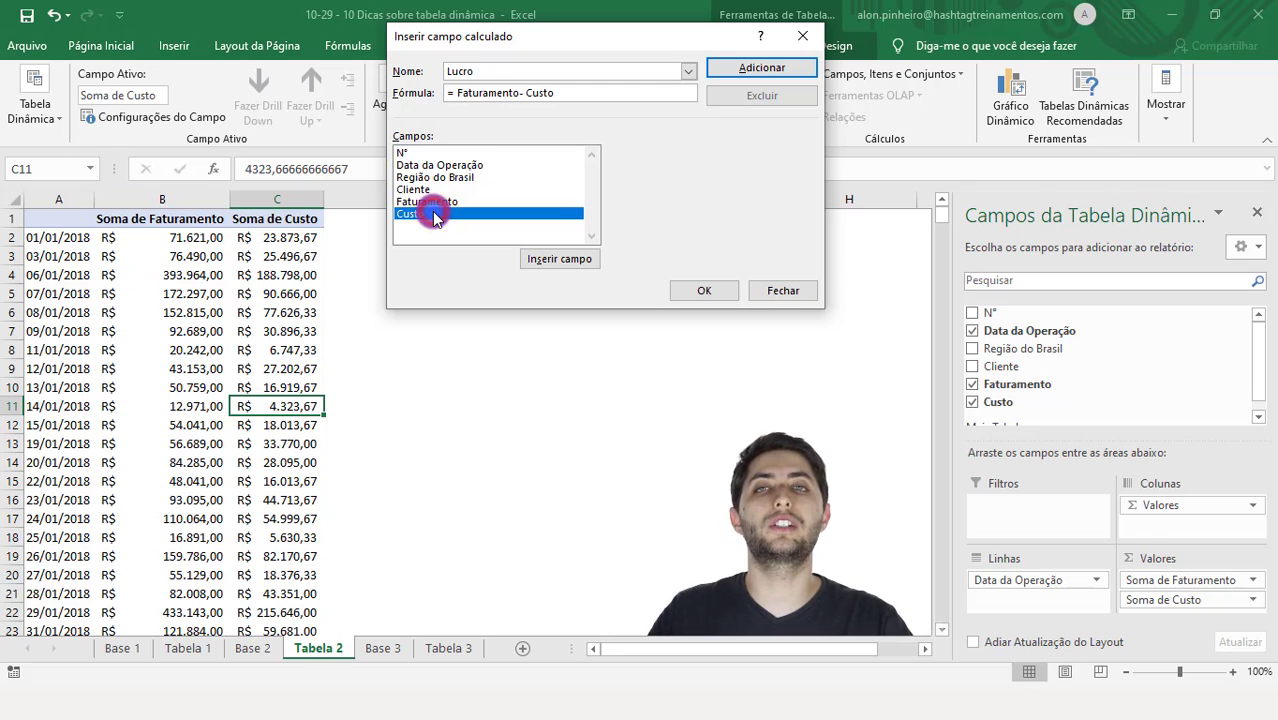
Step: Add the Lucro calculated field to the pivot table and compare its column with Soma de Faturamento and Soma de Custo
left_click_drag(571, 93, 449, 68)
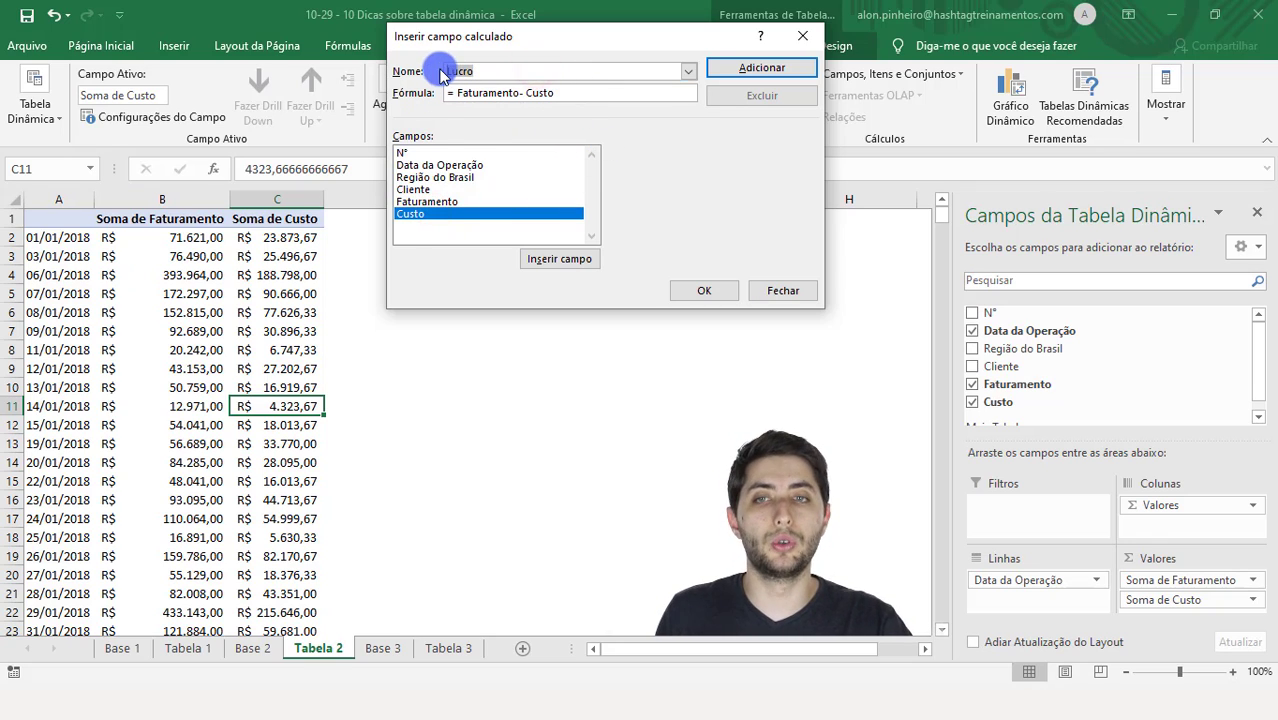
left_click(486, 93)
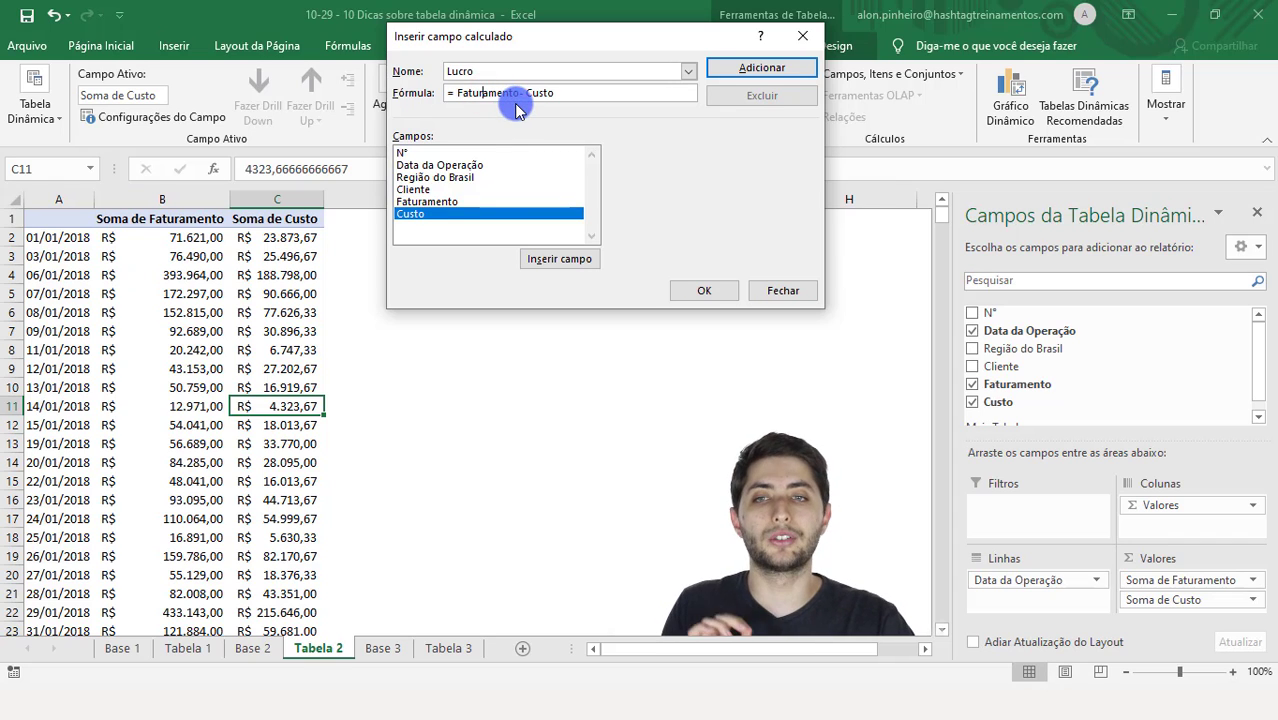
left_click(705, 290)
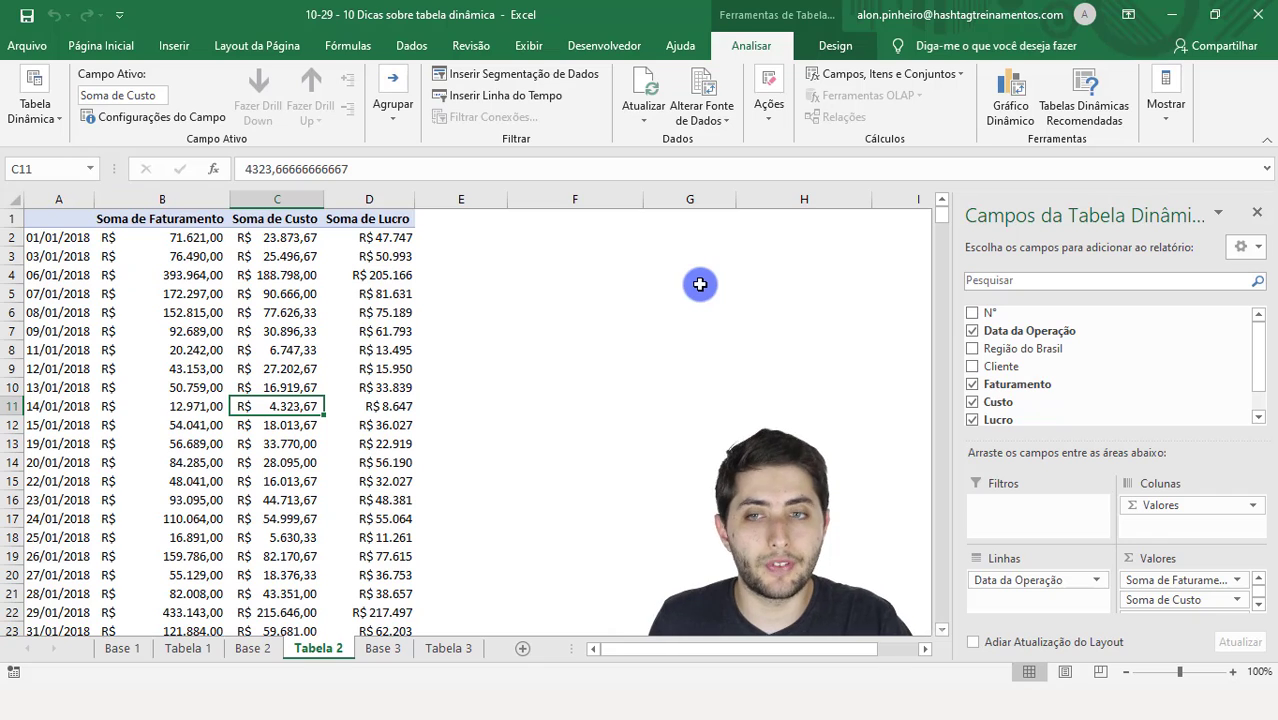
left_click(366, 222)
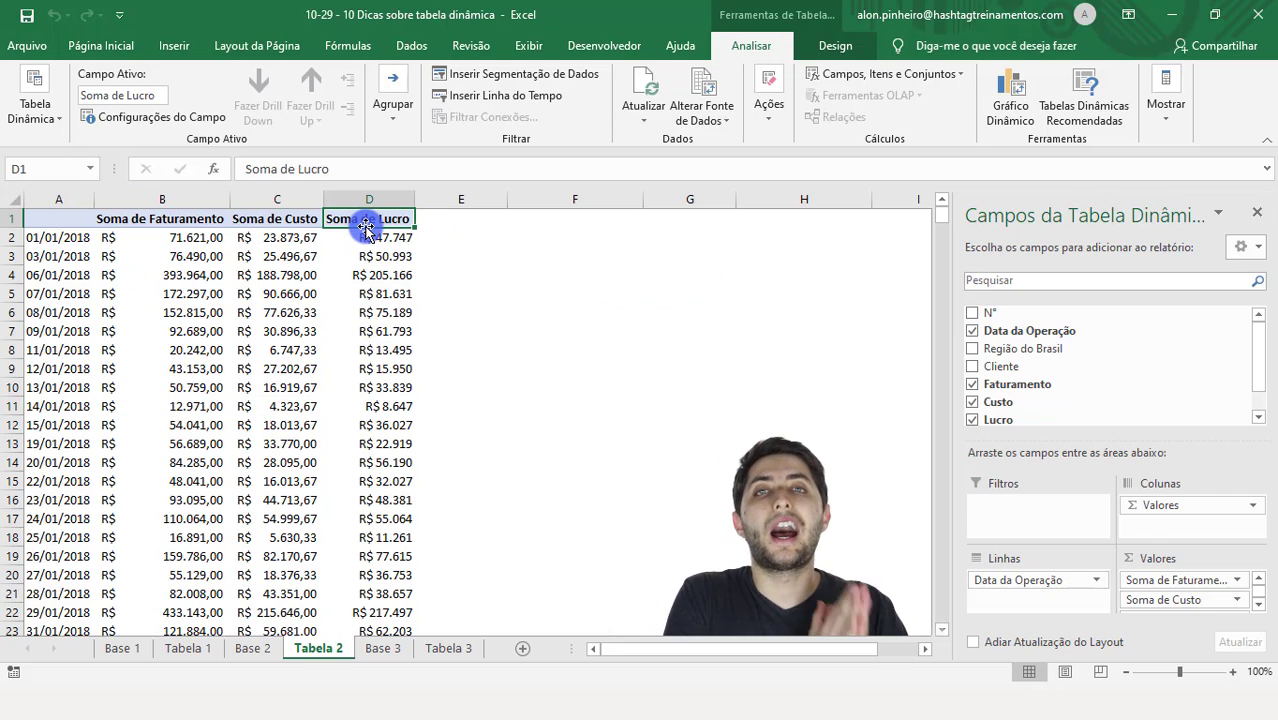
left_click(163, 217)
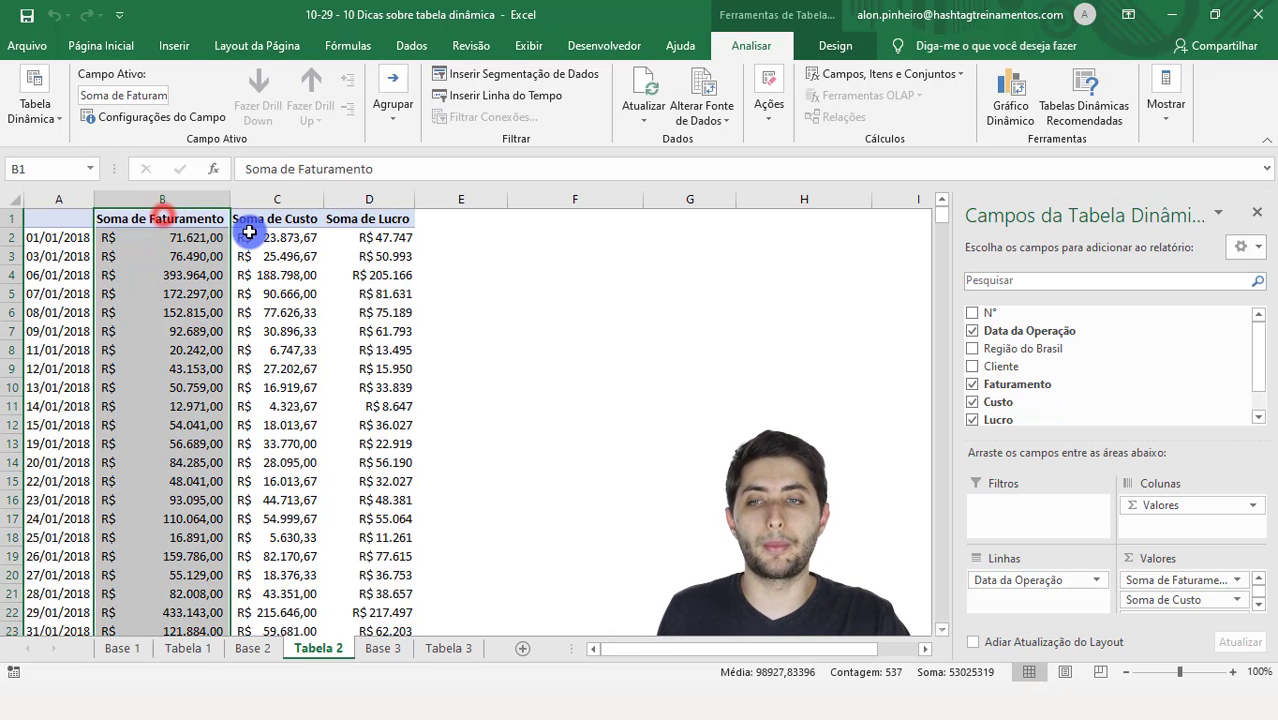
left_click(277, 218)
left_click(370, 219)
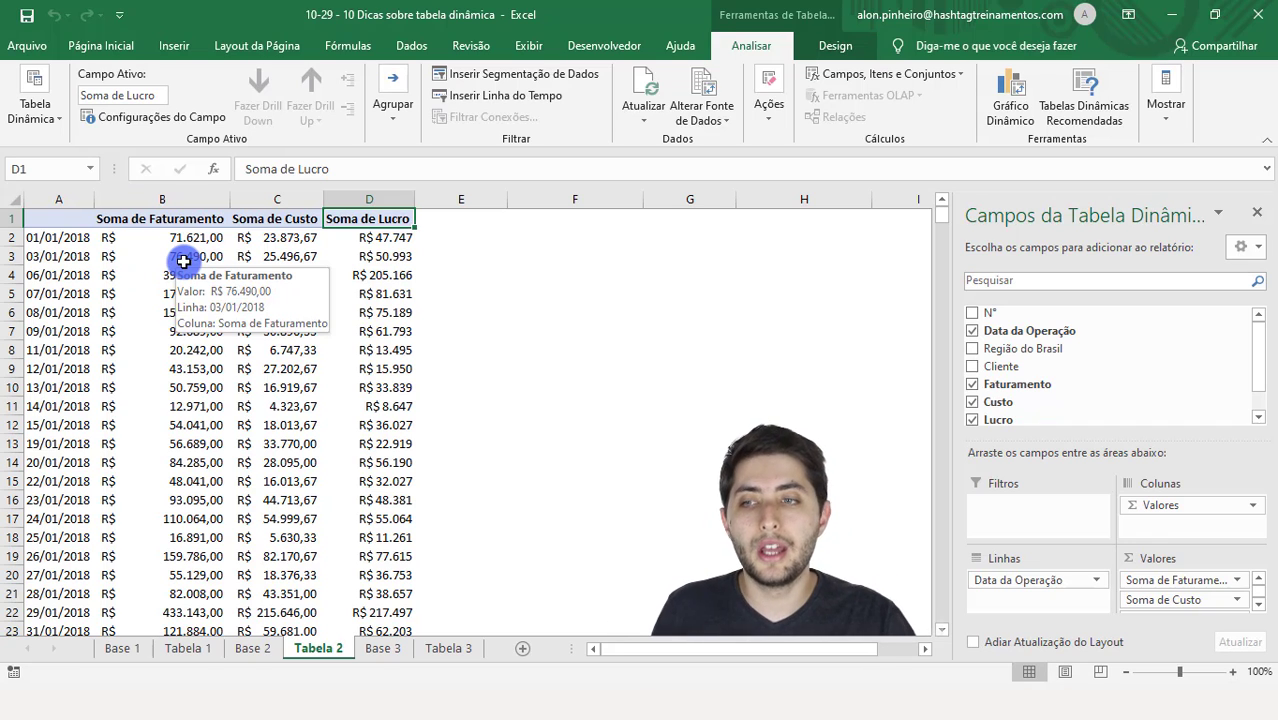
Step: Group the pivot table's Data da Operação dates by Meses, Trimestres and Anos
left_click(63, 256)
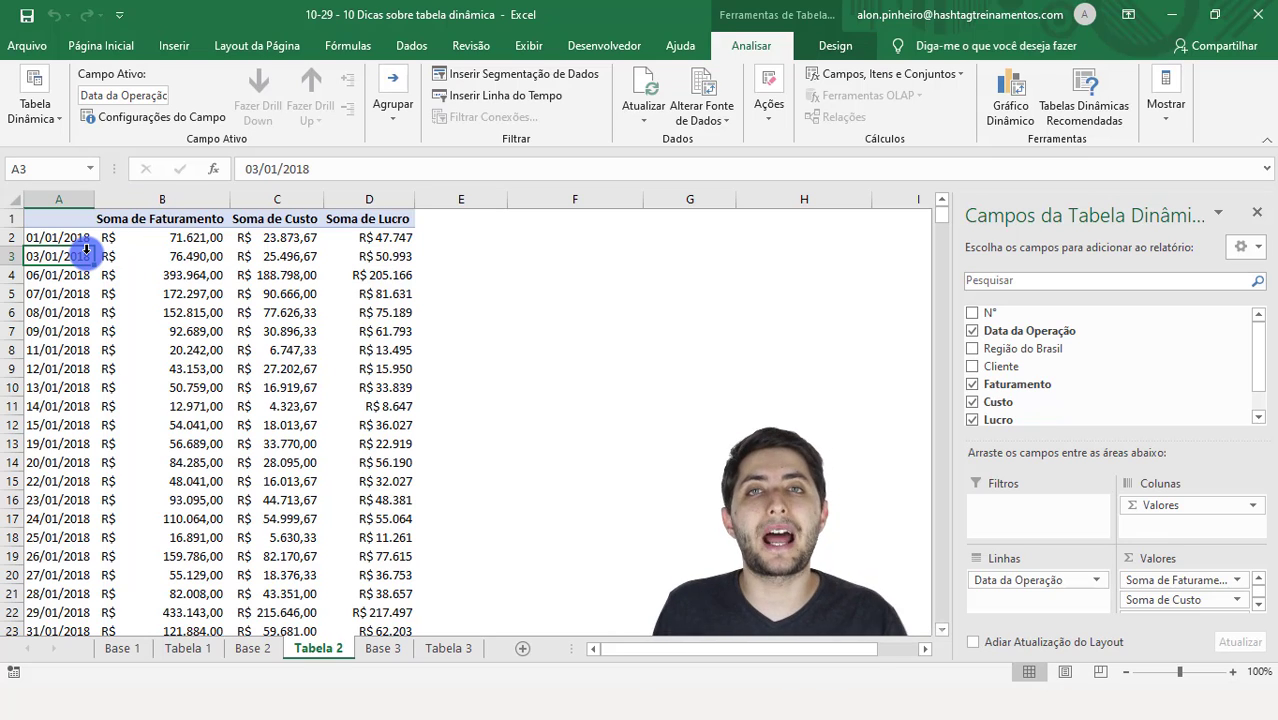
left_click(400, 46)
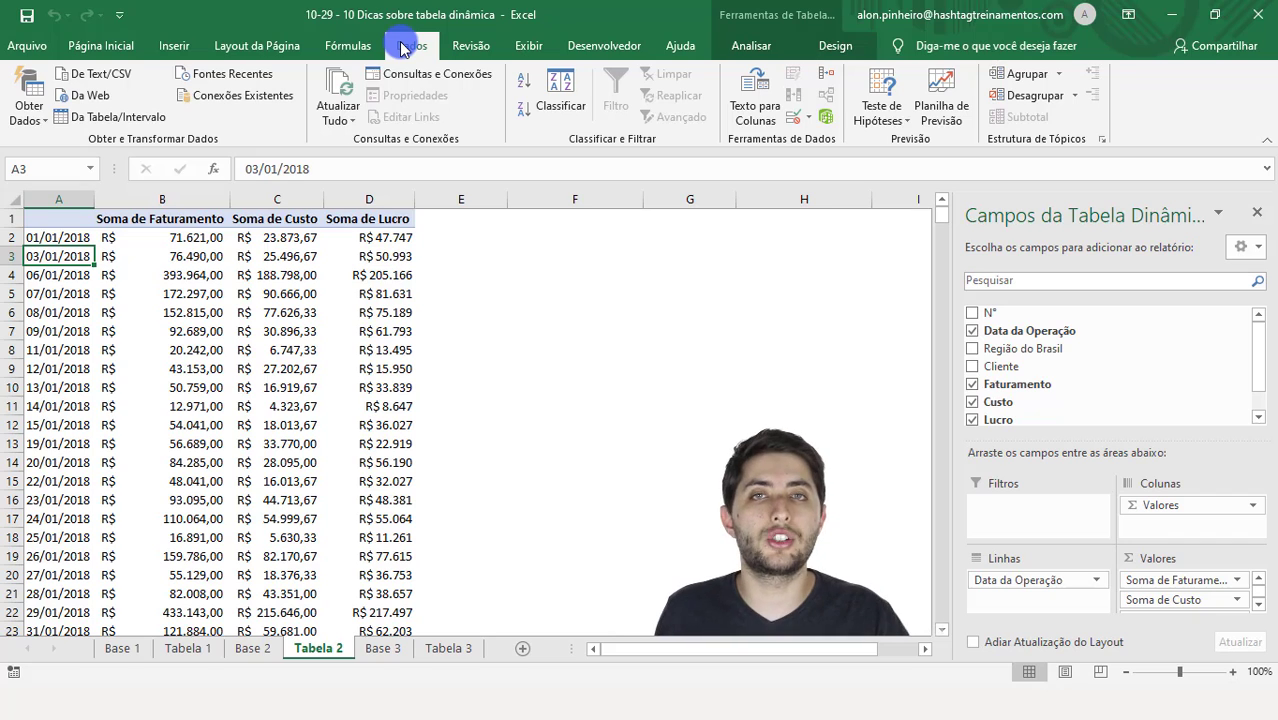
left_click(1043, 76)
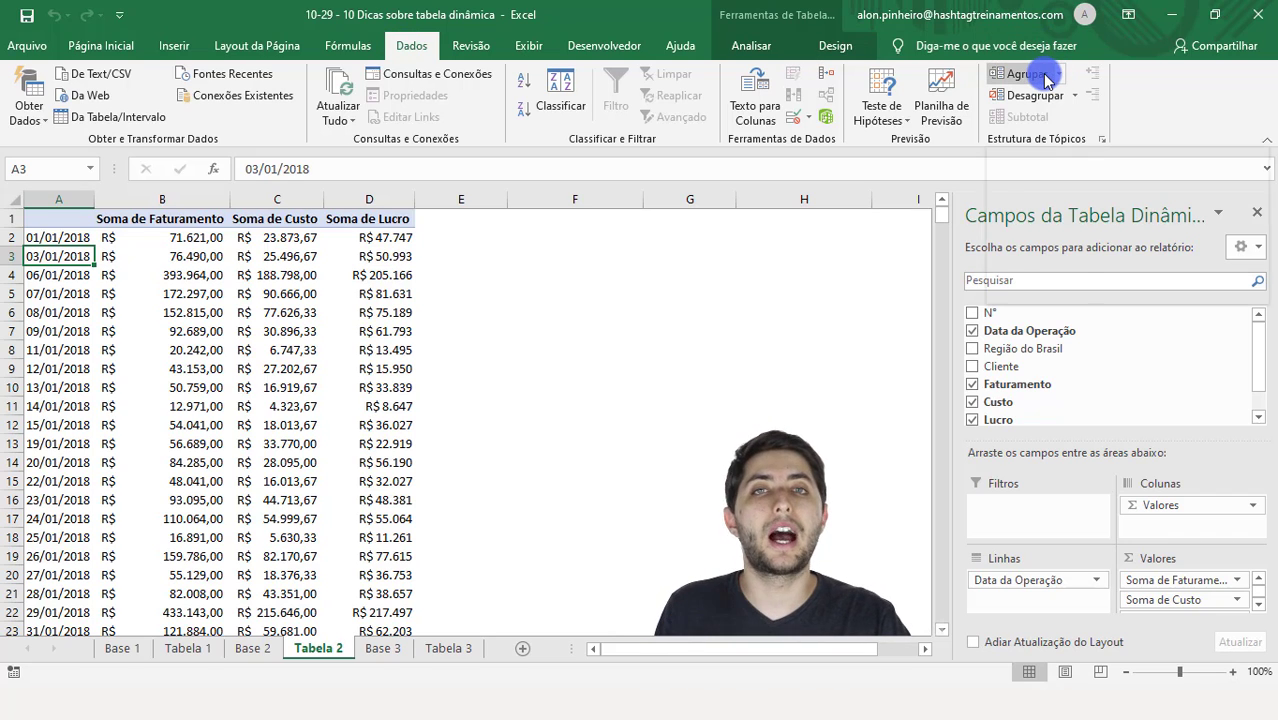
left_click(1046, 78)
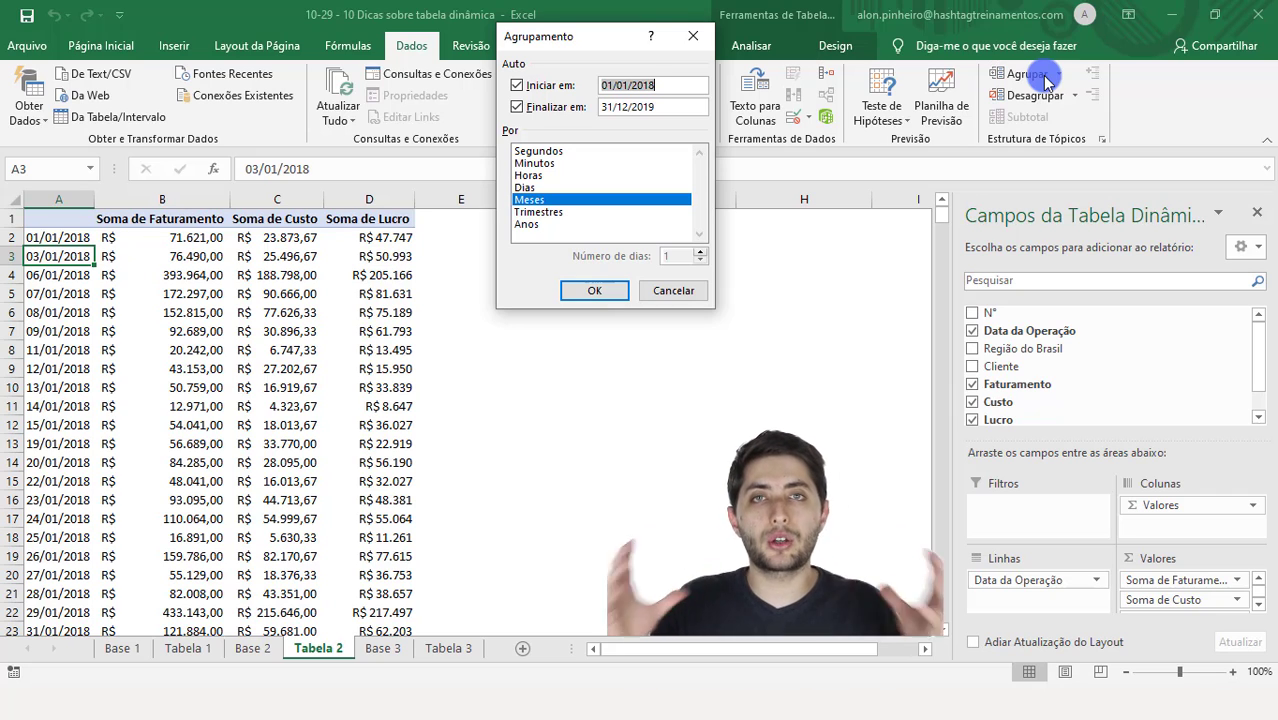
left_click(600, 197)
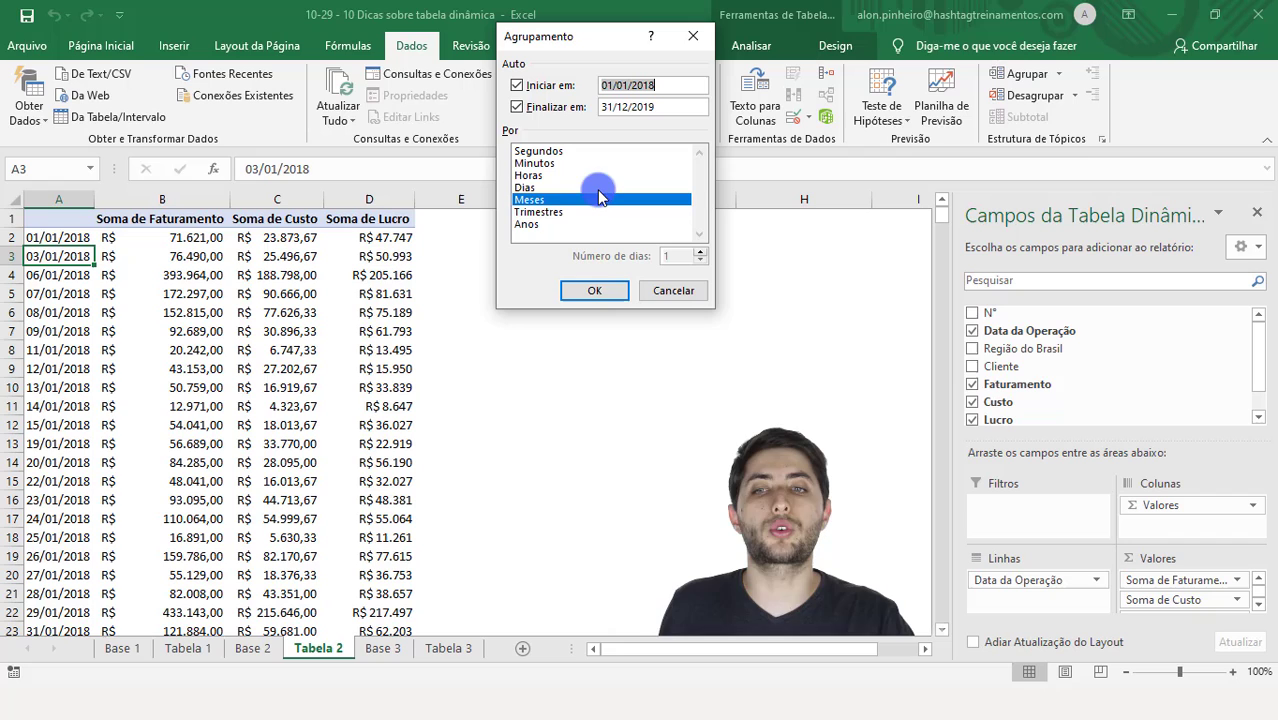
left_click(532, 213)
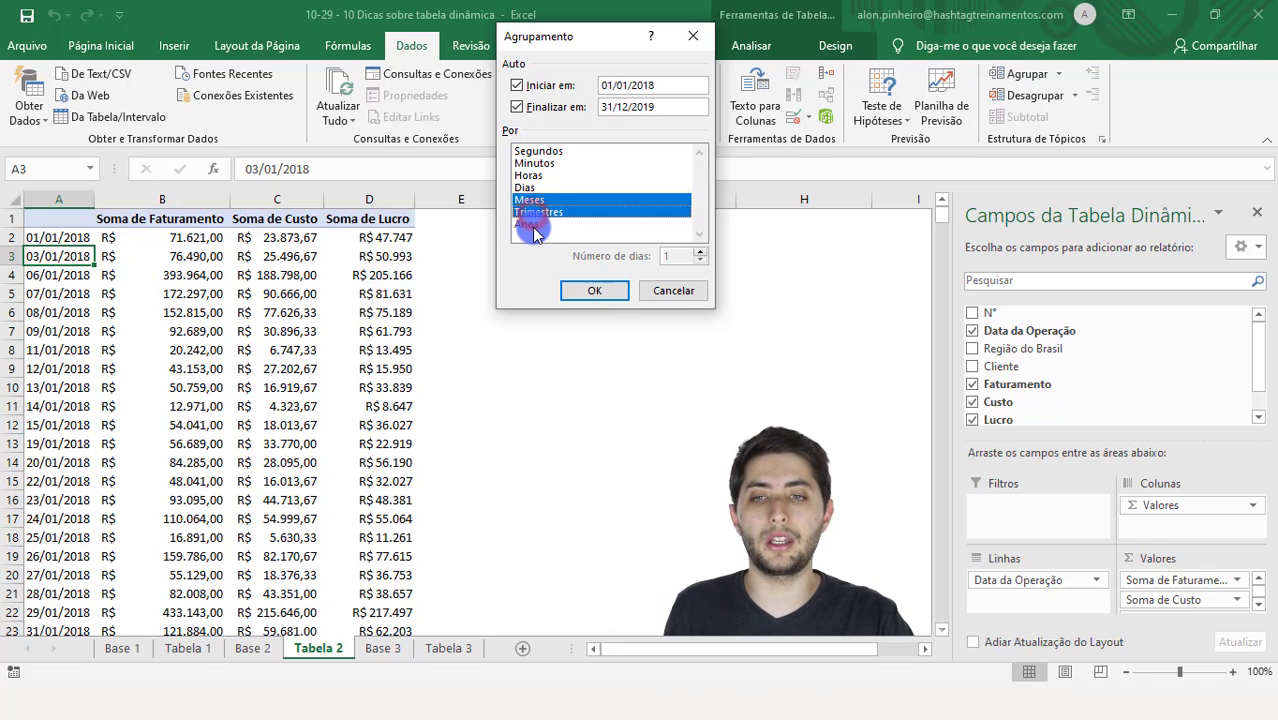
left_click(536, 225)
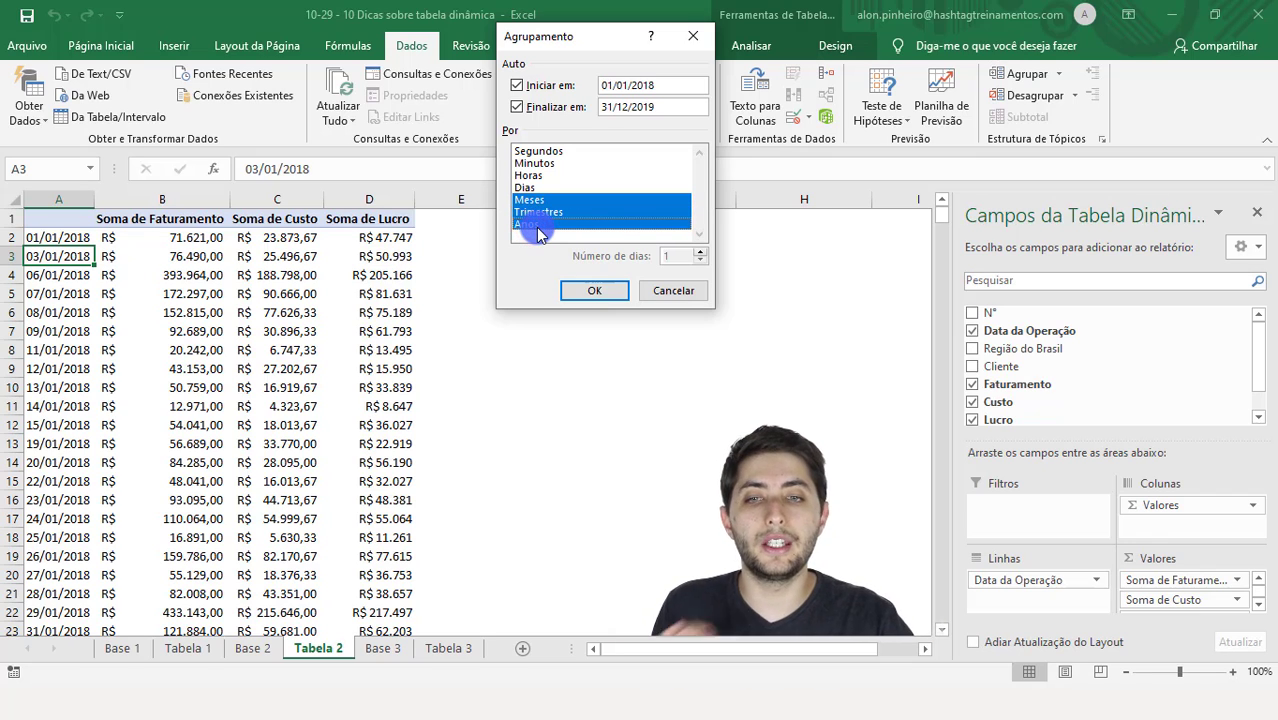
left_click(607, 291)
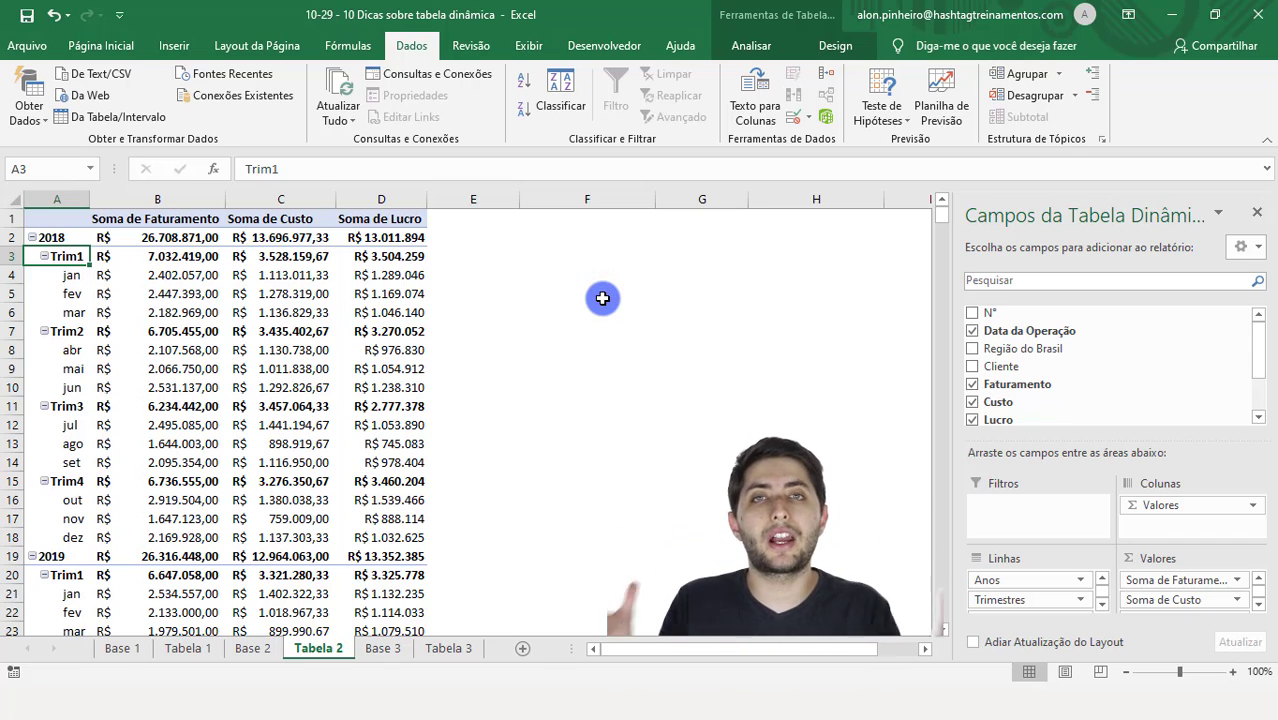
Step: Examine the 2018 year totals, the Trim1 totals and the Faturamento sums for the months jan to mar
left_click(53, 237)
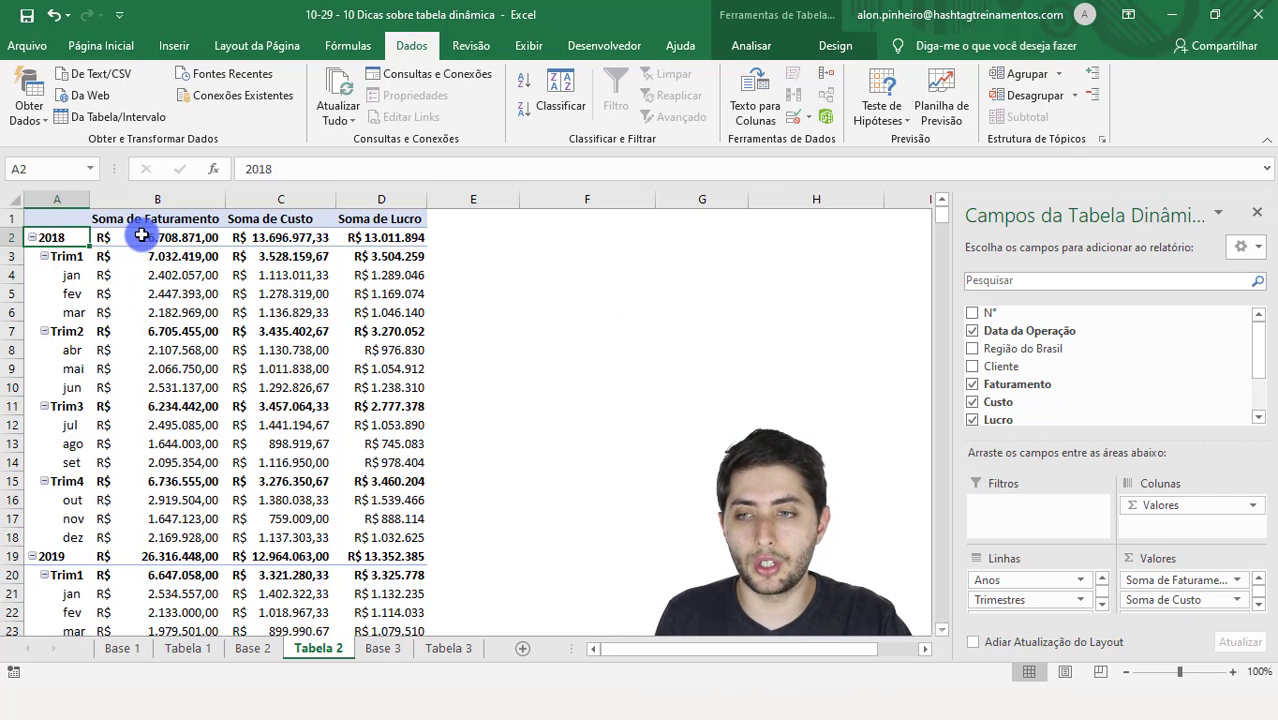
left_click_drag(135, 237, 370, 247)
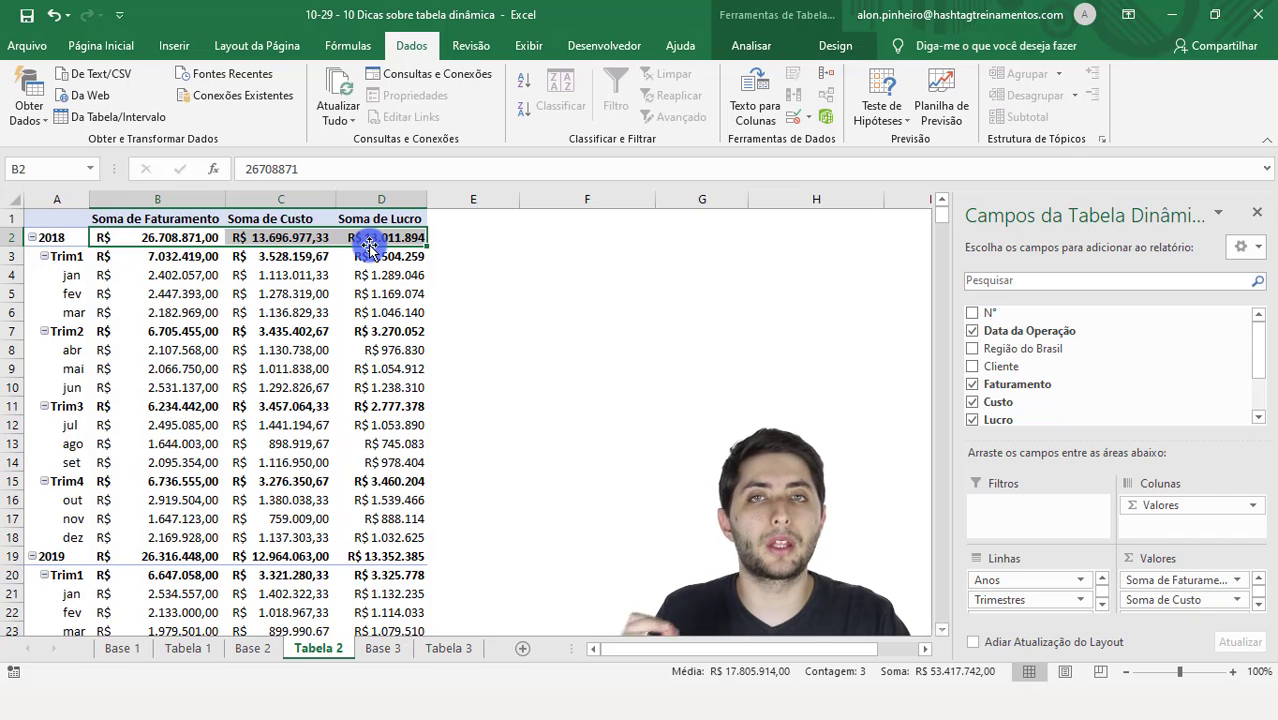
left_click_drag(163, 258, 372, 252)
left_click(156, 276)
left_click(153, 294)
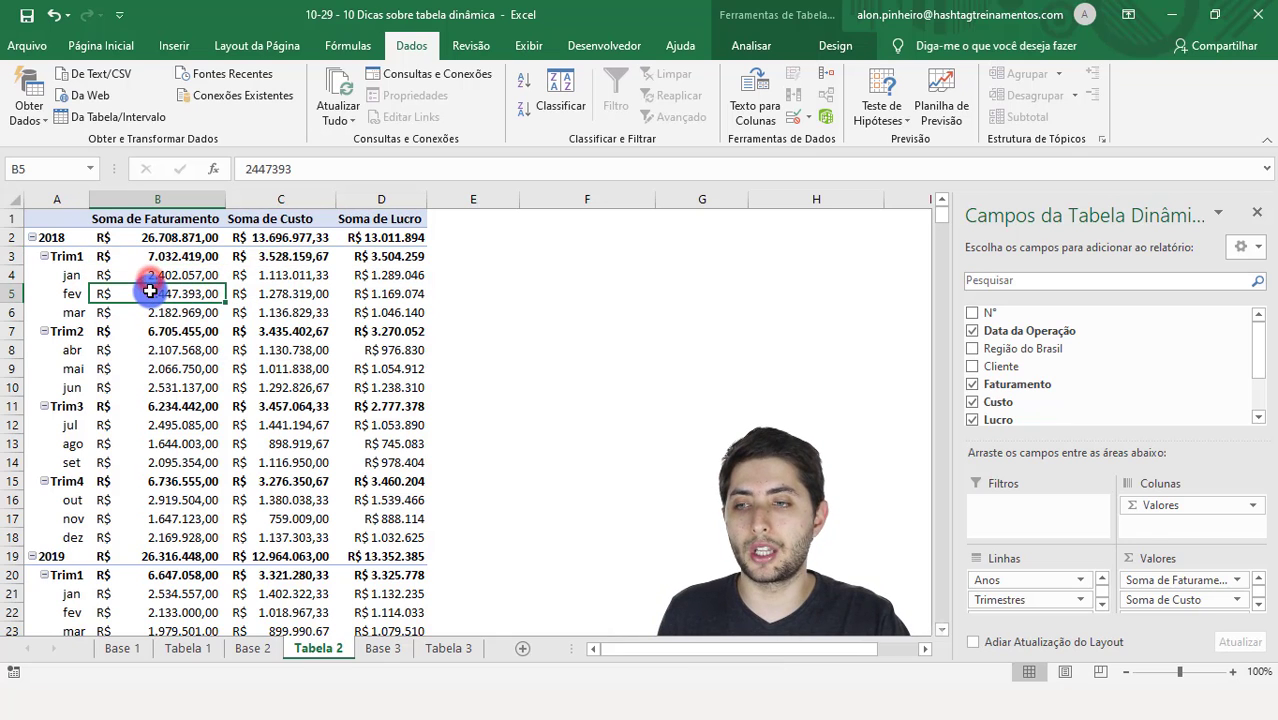
left_click(153, 312)
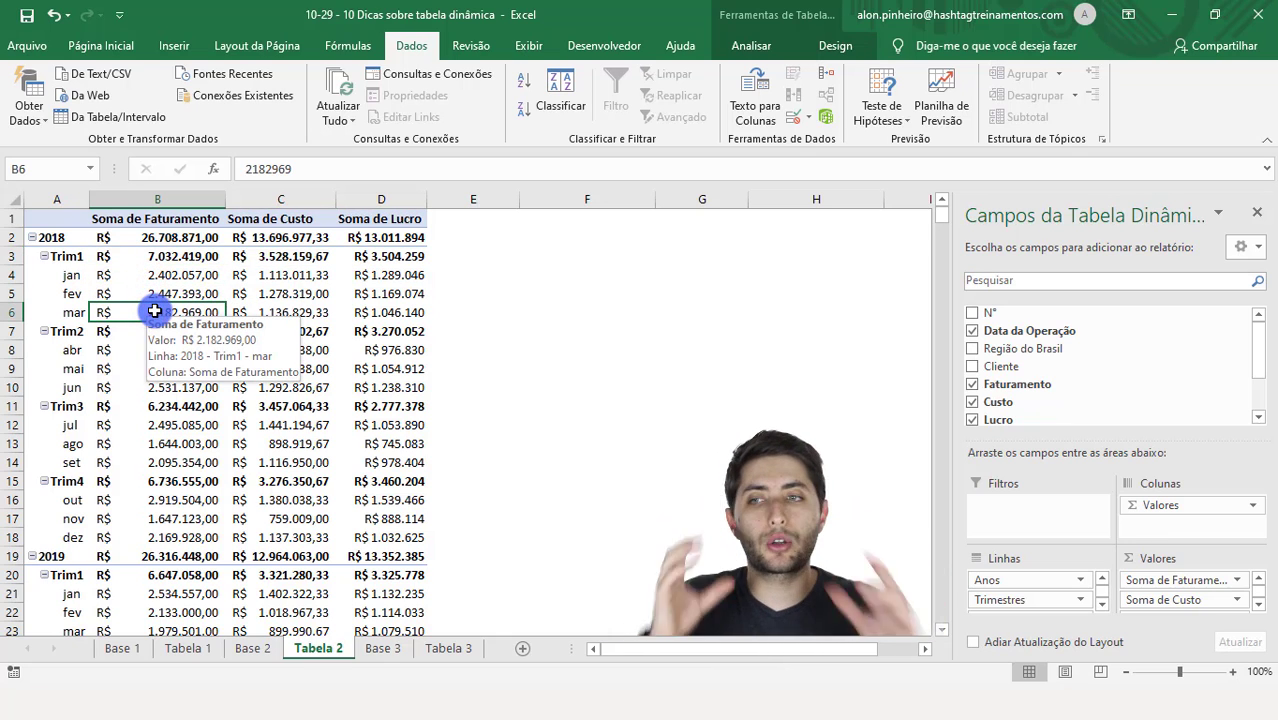
left_click_drag(175, 240, 419, 237)
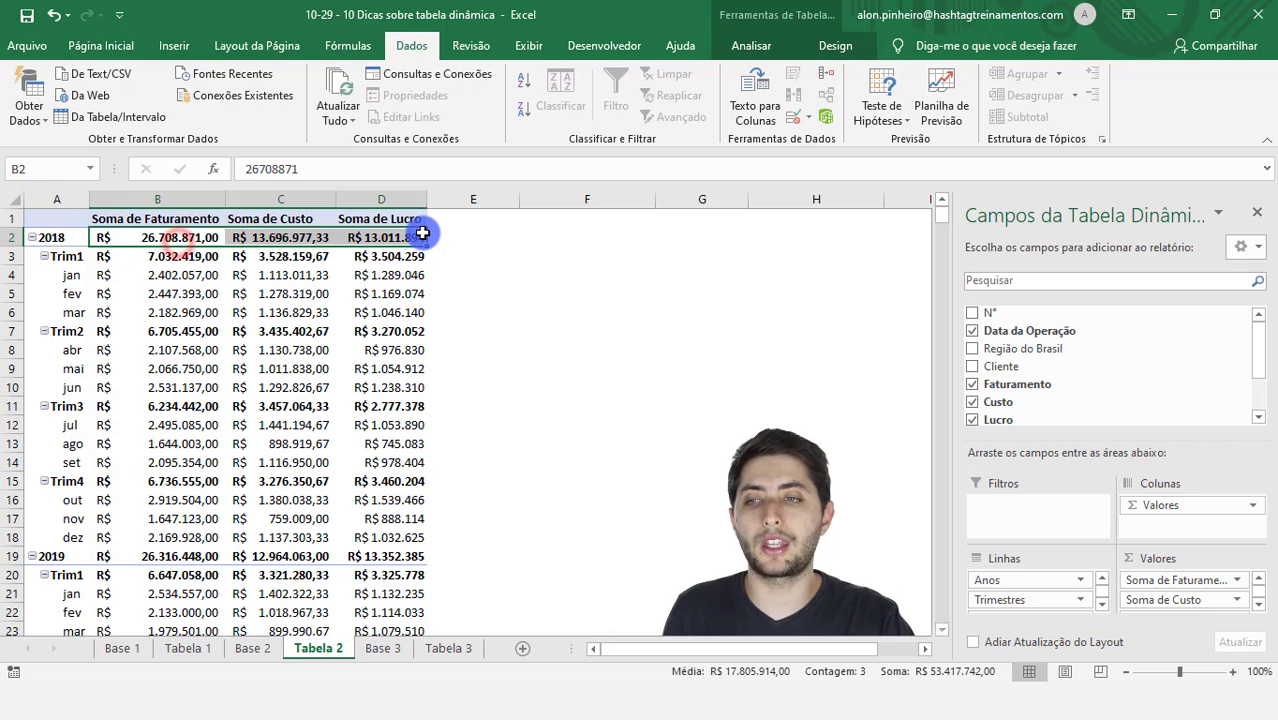
left_click_drag(175, 257, 397, 257)
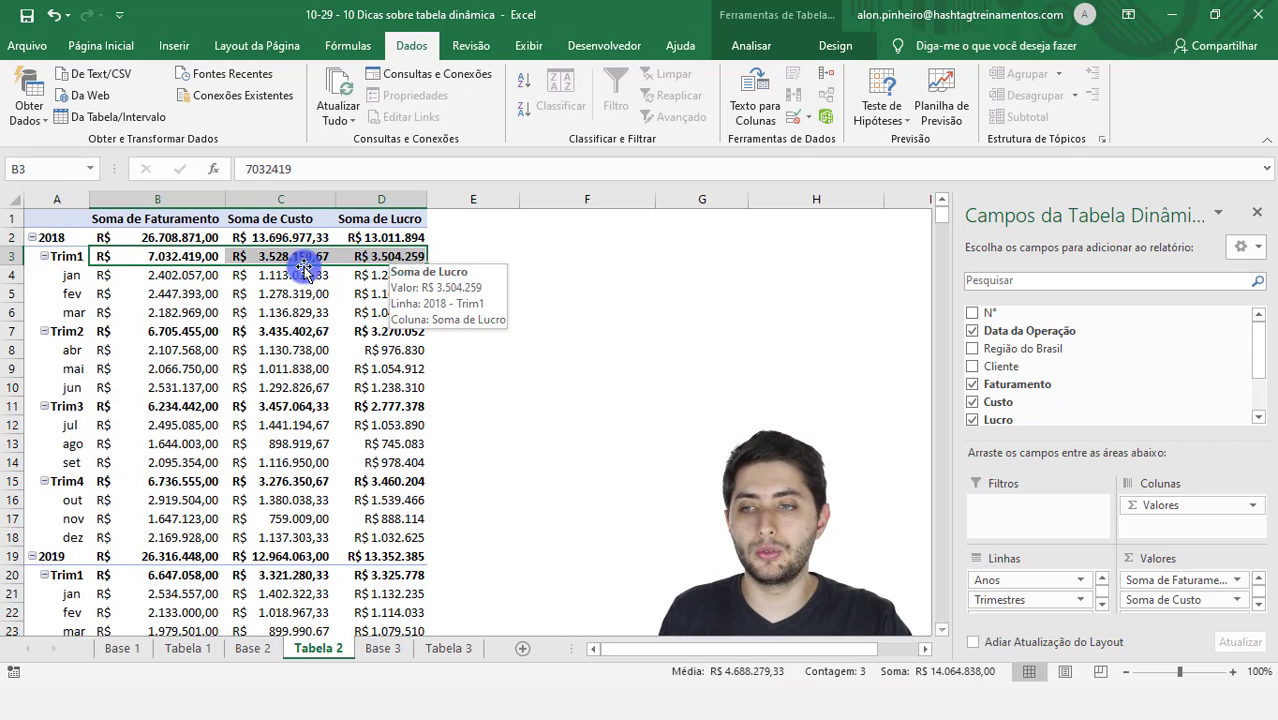
left_click(175, 277)
left_click(178, 293)
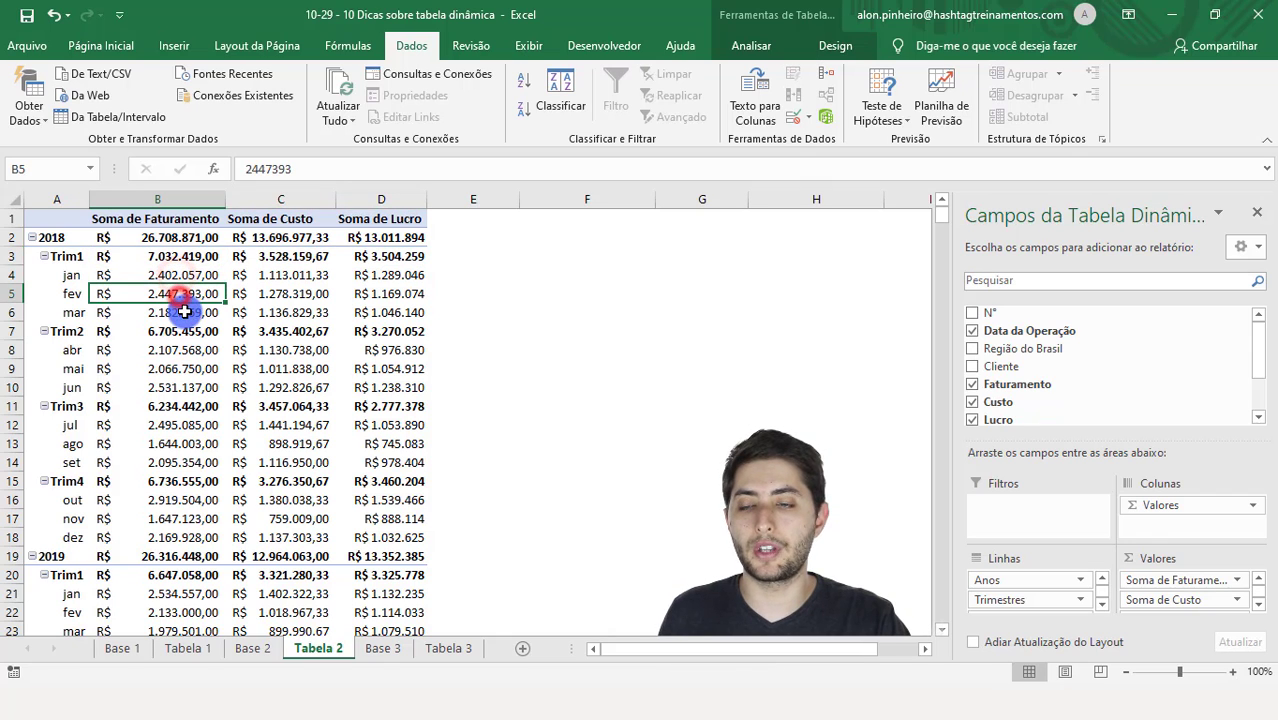
Step: Examine the Faturamento sum for mar and the Trim2 totals of 2018 in the pivot table
left_click(185, 311)
left_click_drag(190, 331, 365, 331)
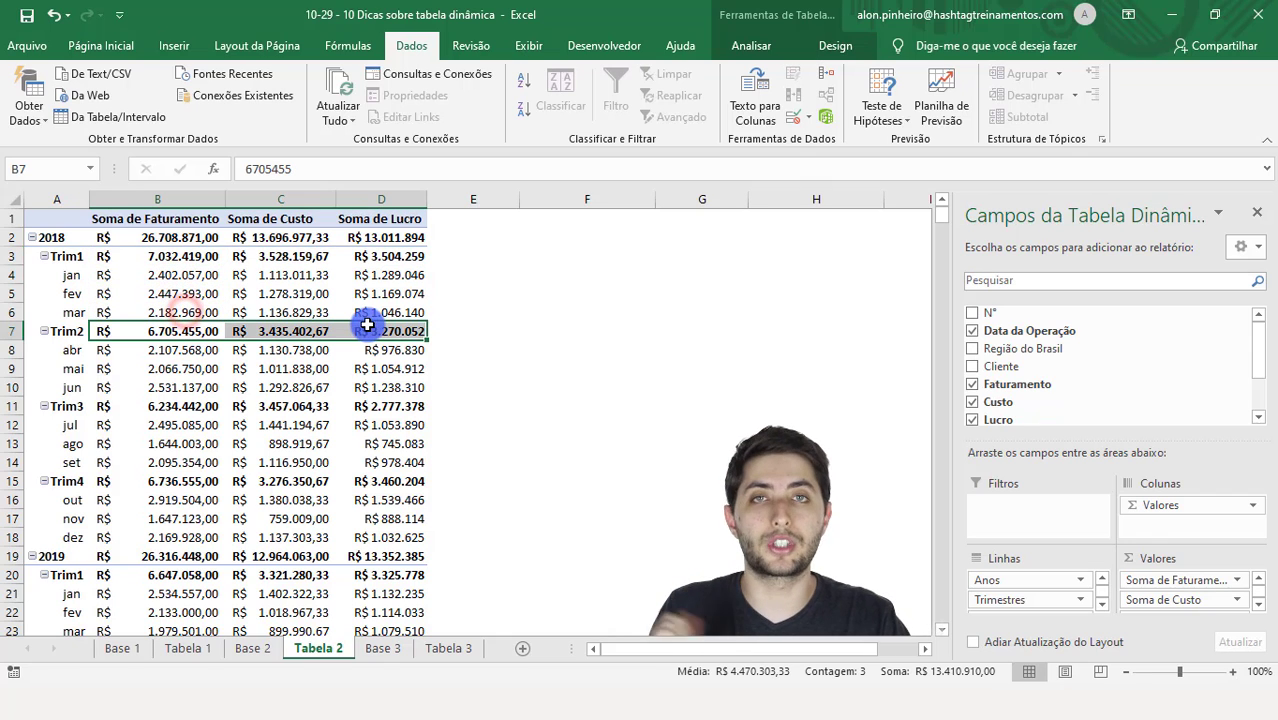
left_click(132, 339)
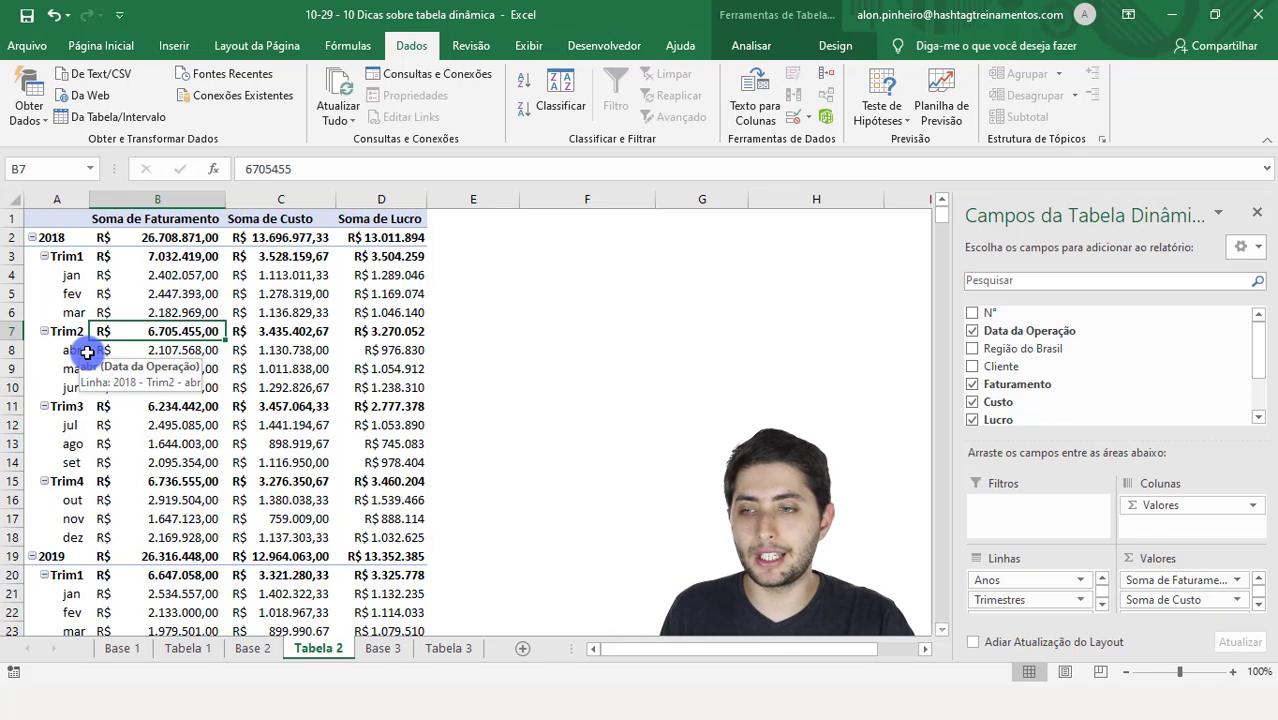
Step: Extract the source records behind the Soma de Faturamento value for abr 2018 into a new sheet
left_click(132, 350)
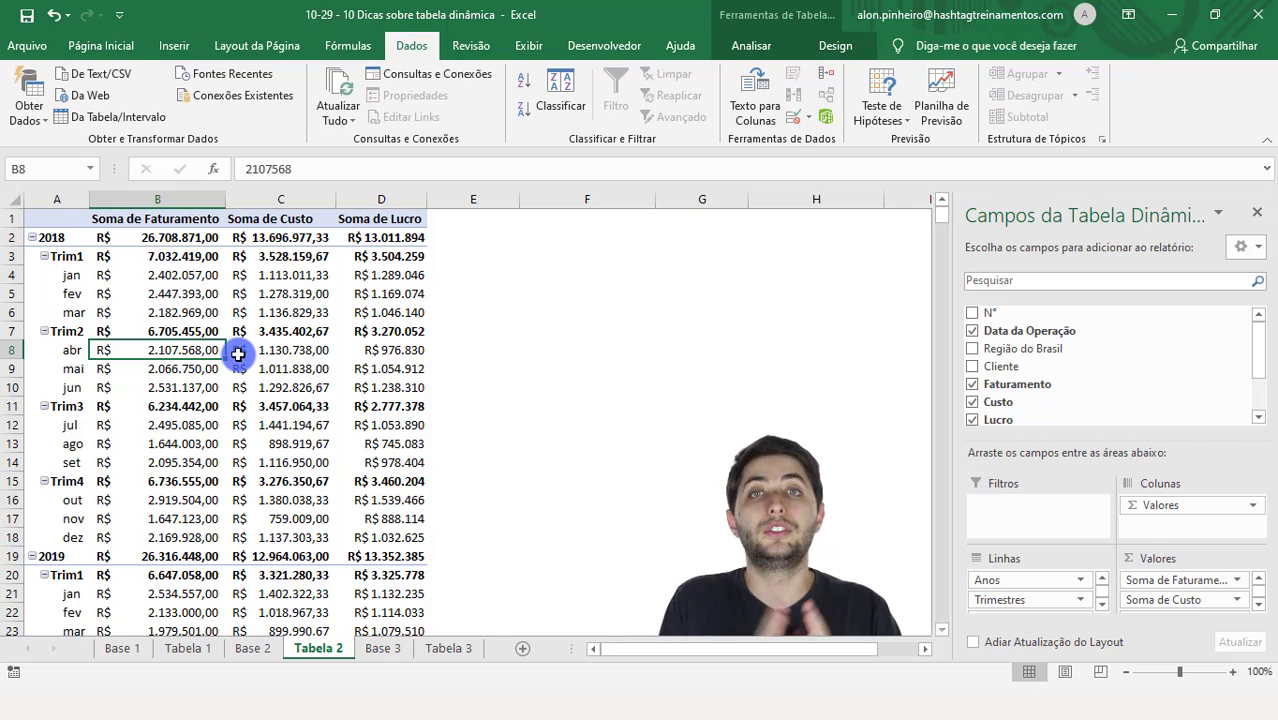
mouse_move(238, 354)
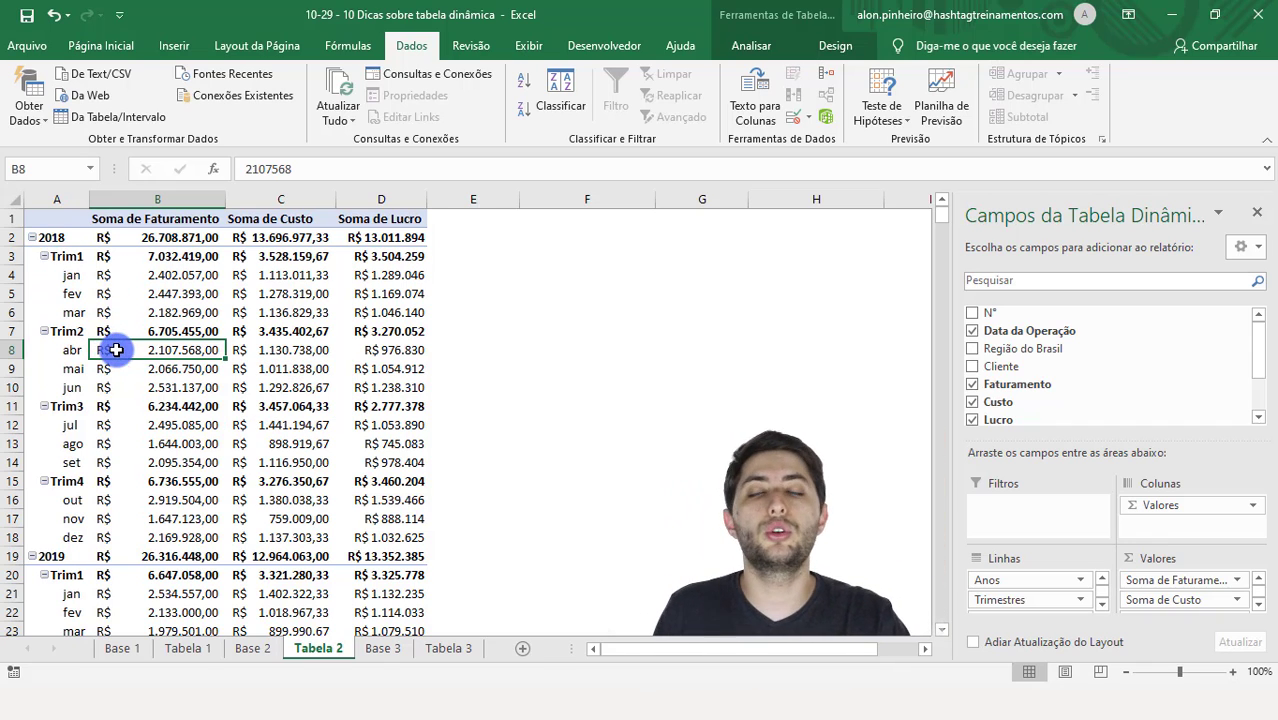
mouse_move(116, 350)
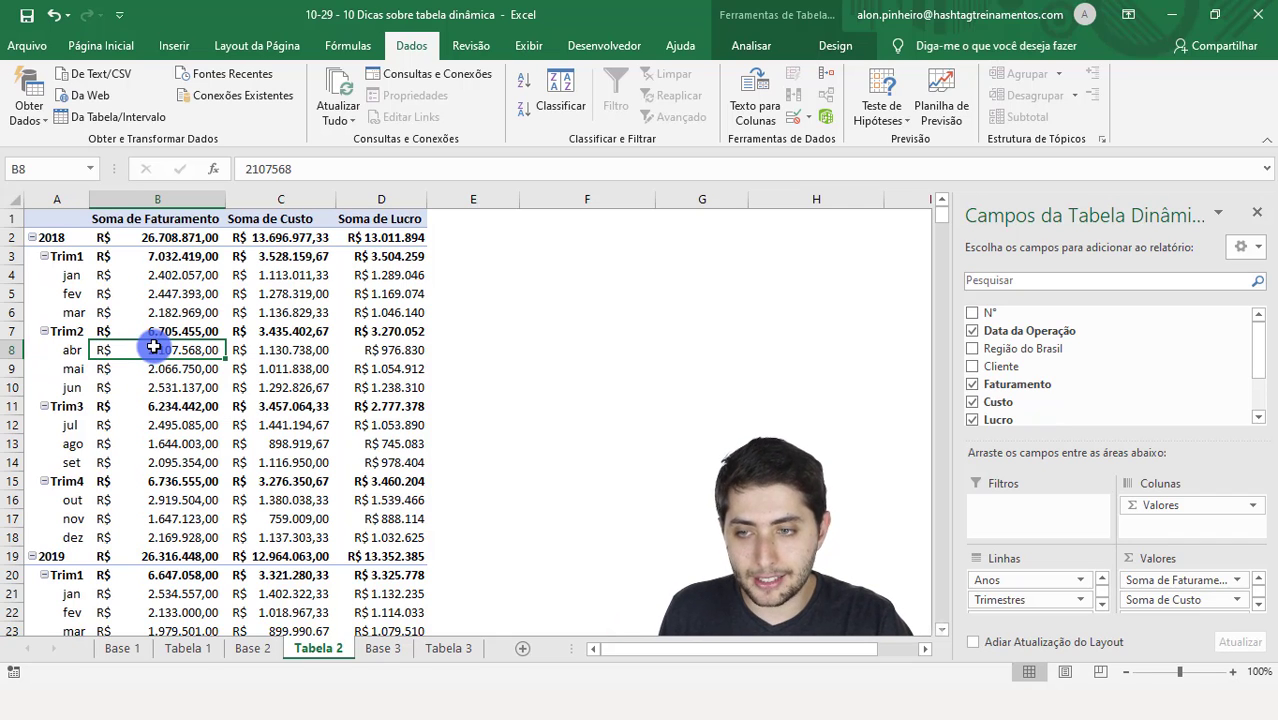
mouse_move(154, 347)
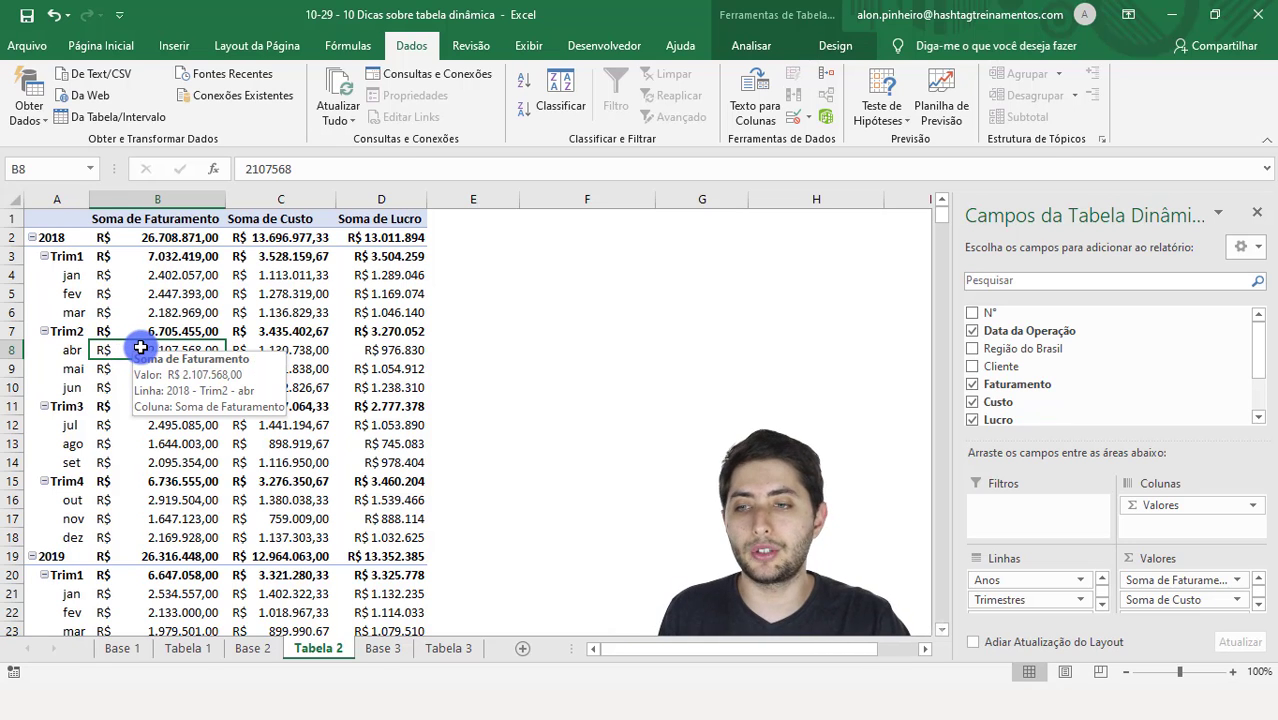
double_click(141, 347)
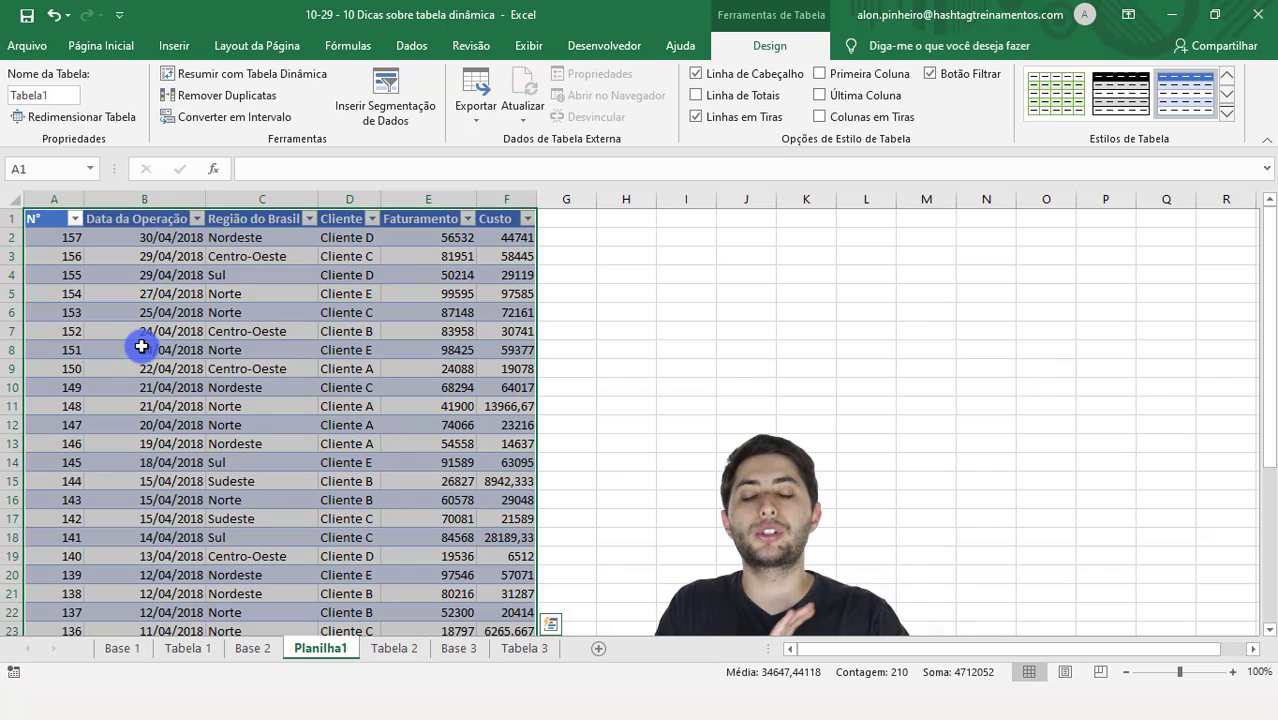
Step: Review the N°, Data da Operação and Região do Brasil columns of the extracted records and compare them with the Base 2 sheet
left_click(51, 203)
left_click(143, 192)
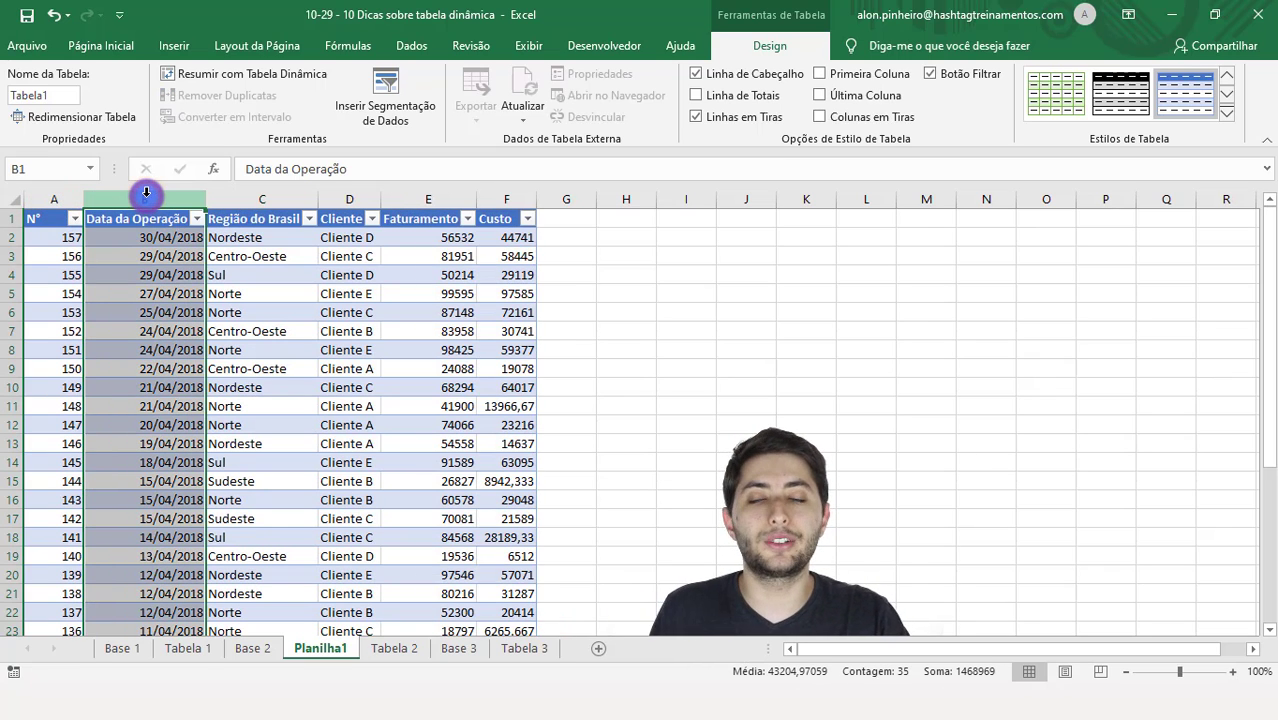
left_click(236, 199)
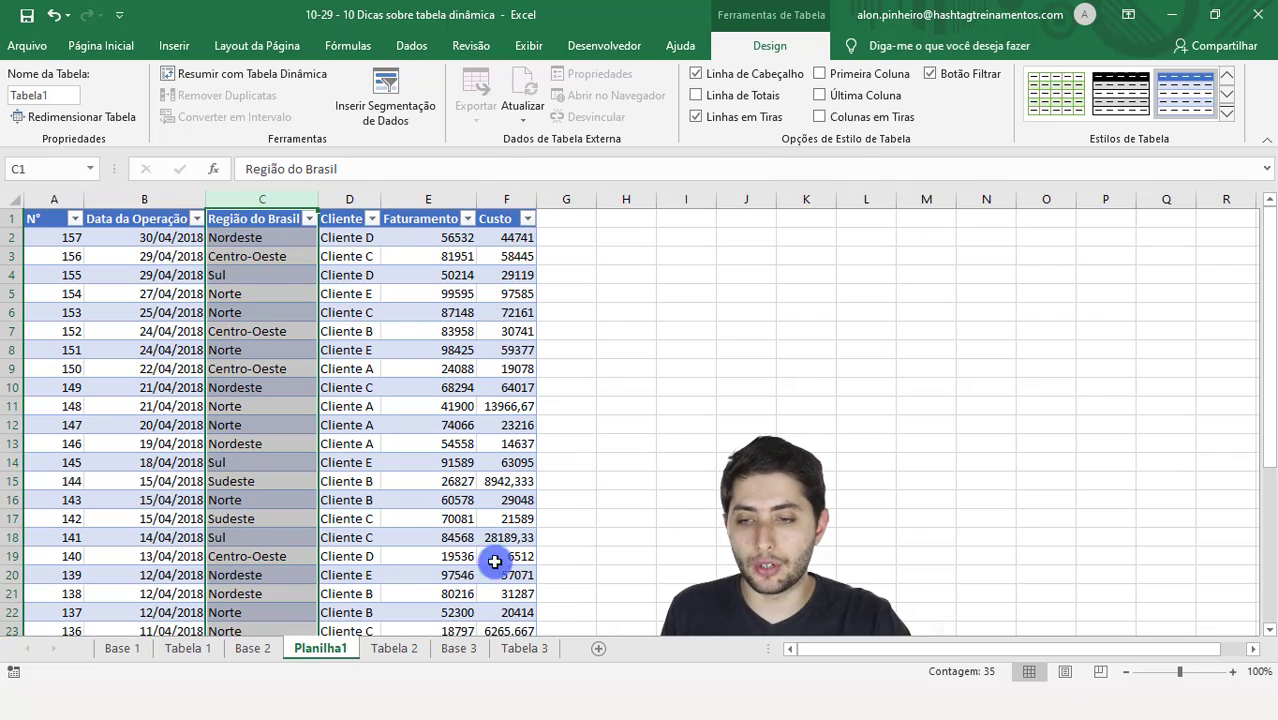
left_click(262, 644)
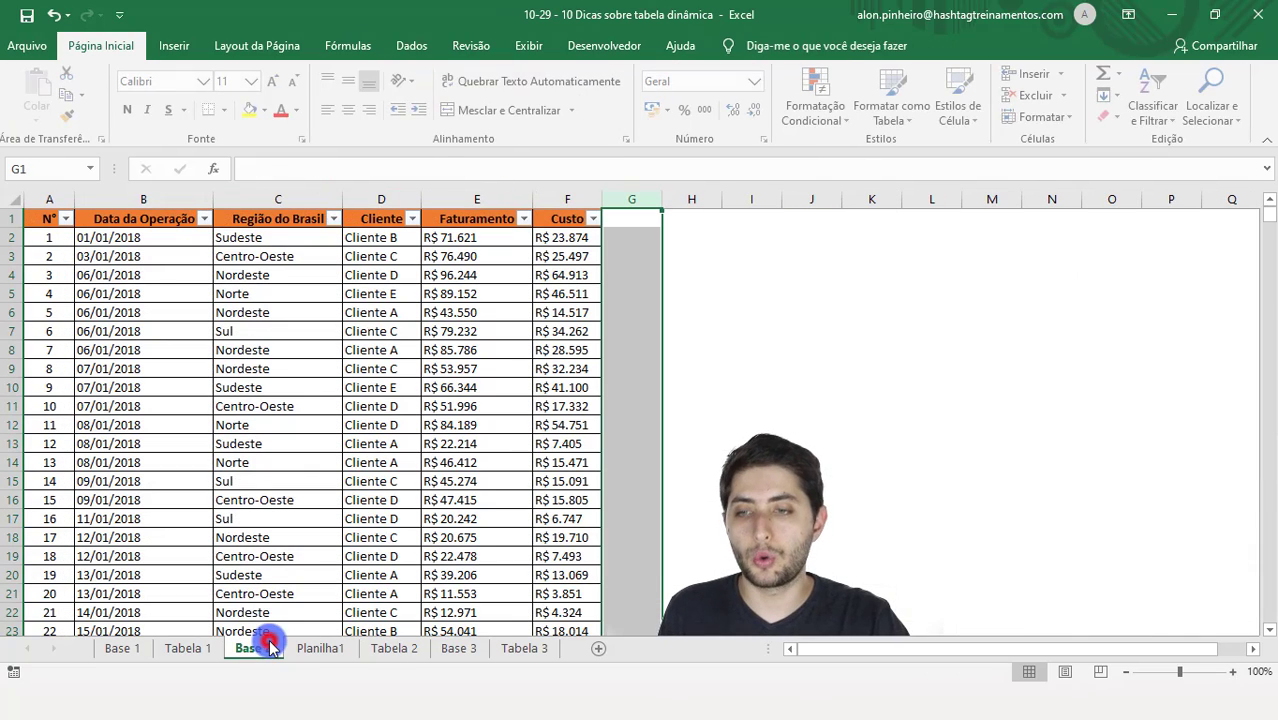
Step: Extract the source records behind the Soma de Custo value for ago 2018 in the Tabela 2 pivot table into a new sheet
left_click(394, 648)
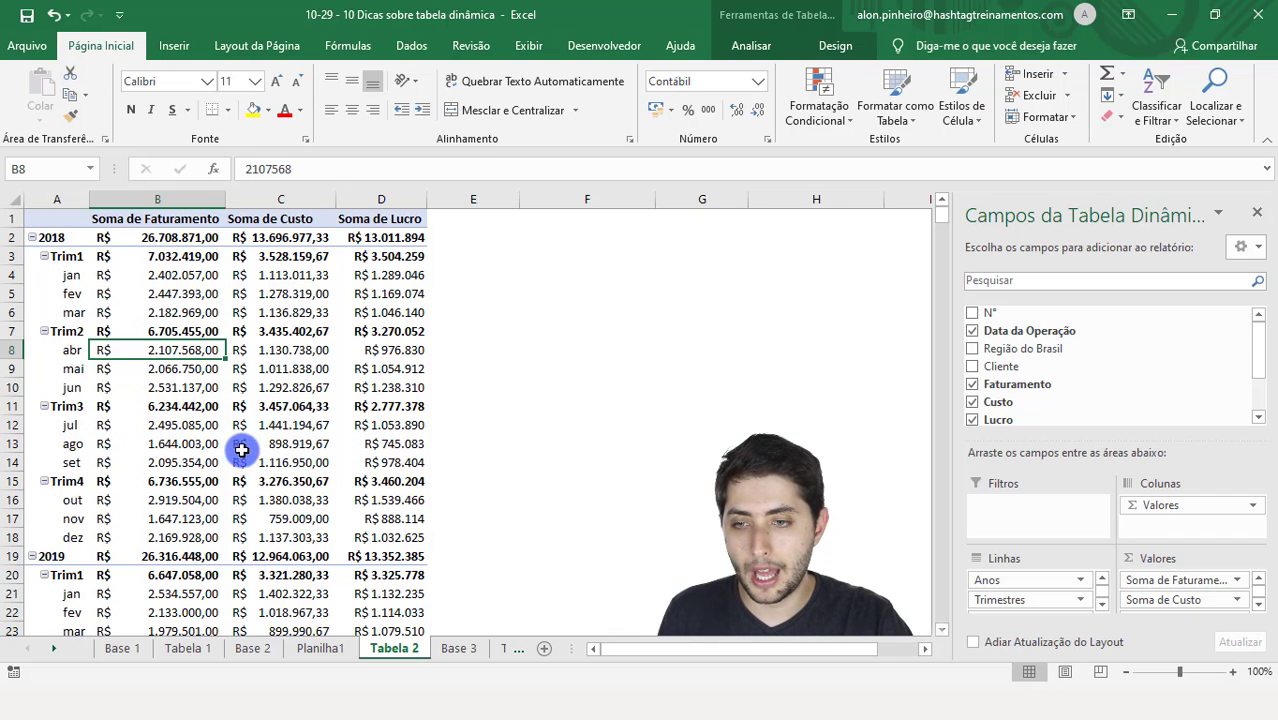
left_click(278, 442)
mouse_move(362, 428)
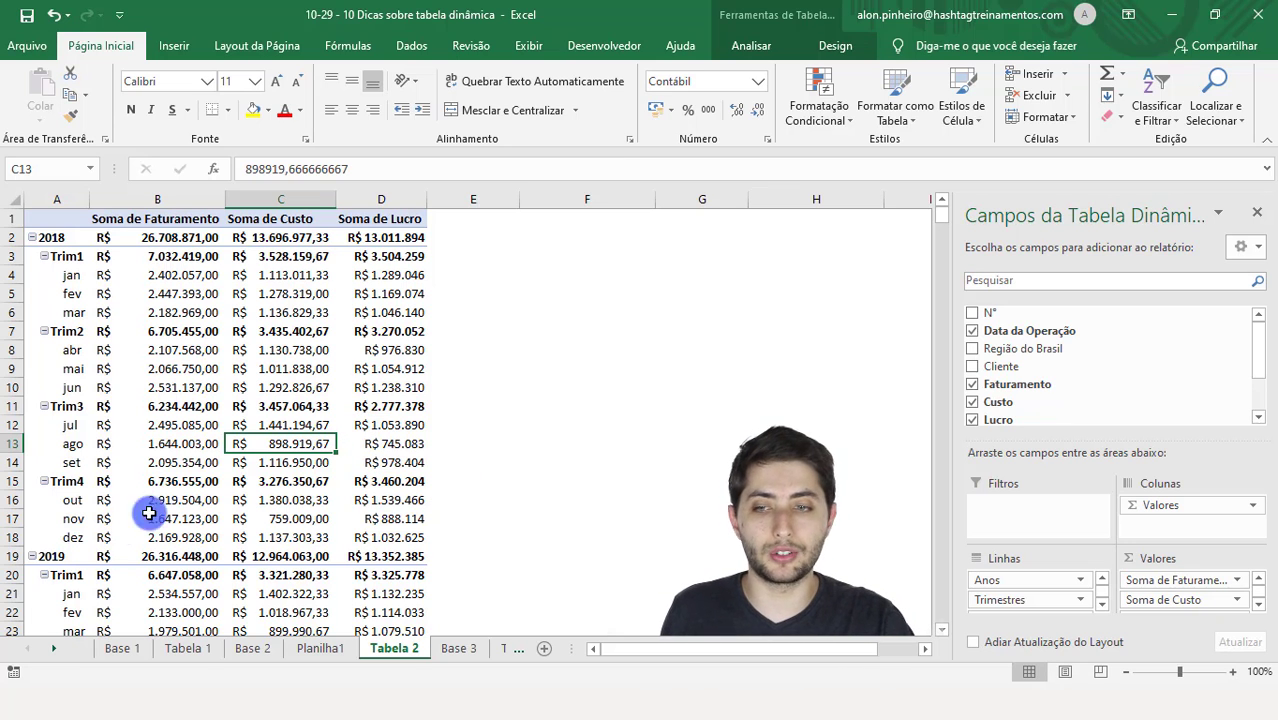
double_click(264, 440)
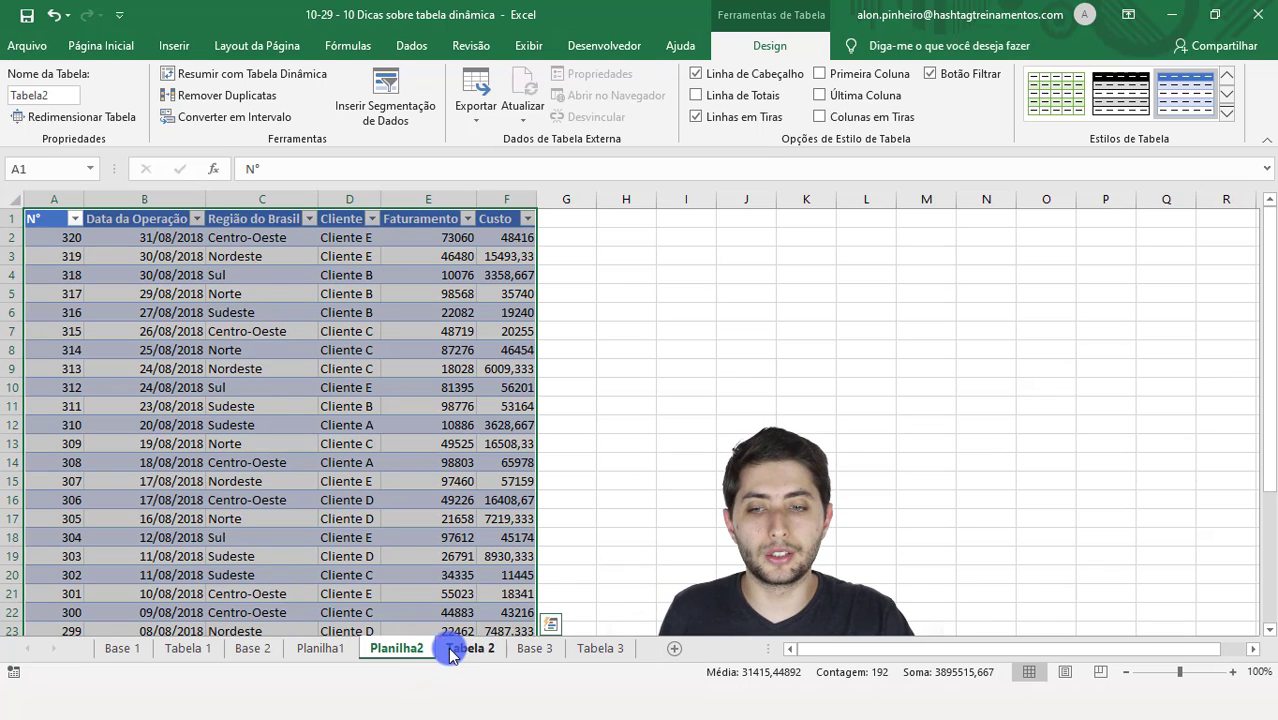
Step: Return to the Tabela 2 sheet and review the pivot table's year, quarter and month rows
left_click(487, 648)
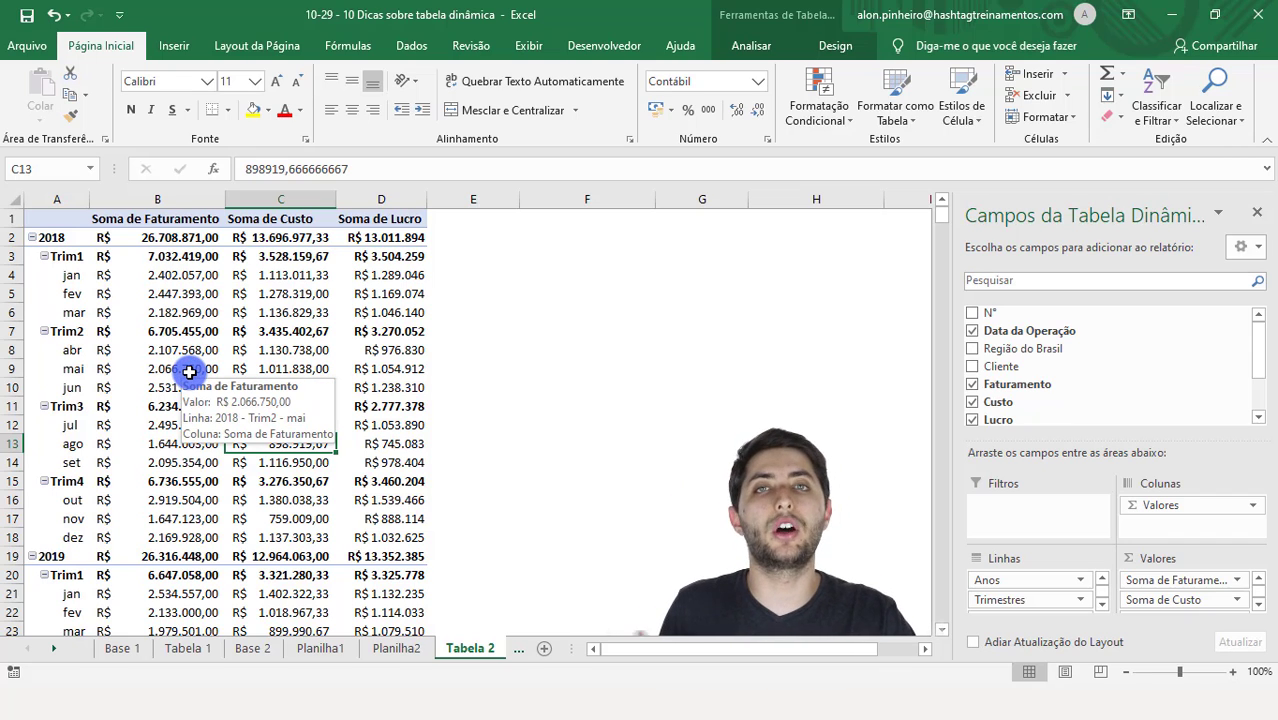
left_click(66, 240)
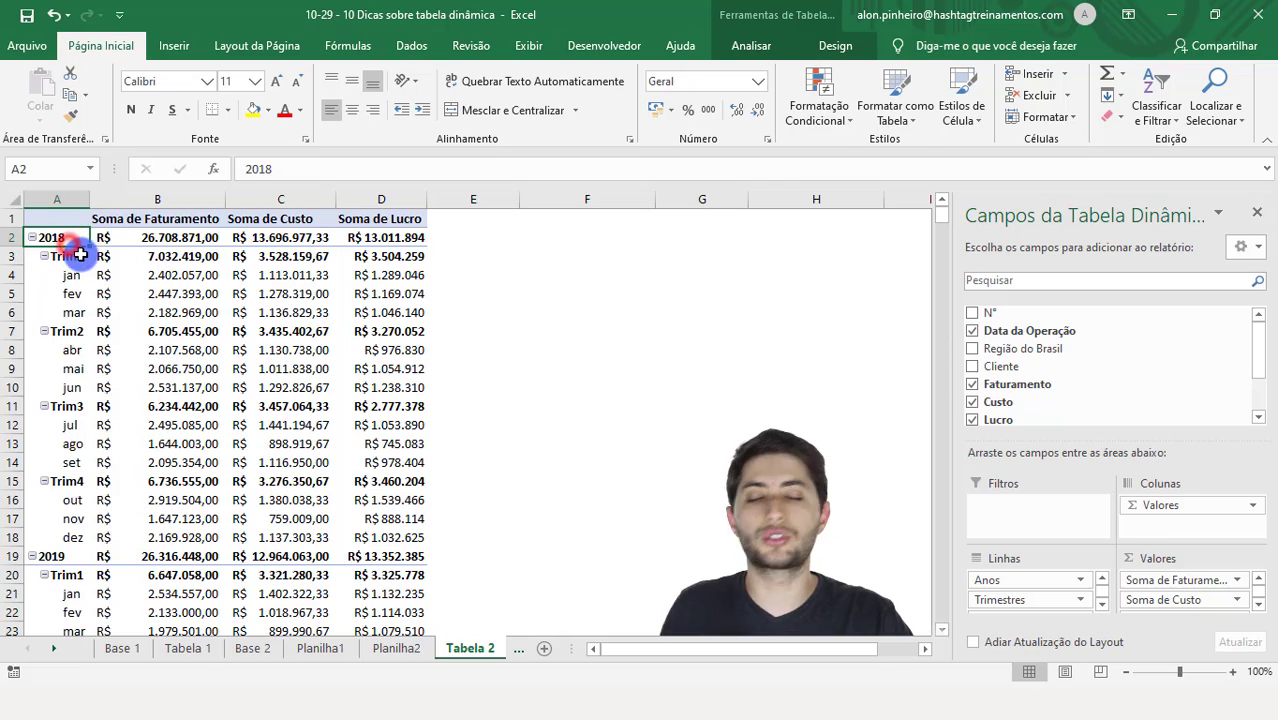
scroll(114, 340, "down", 2)
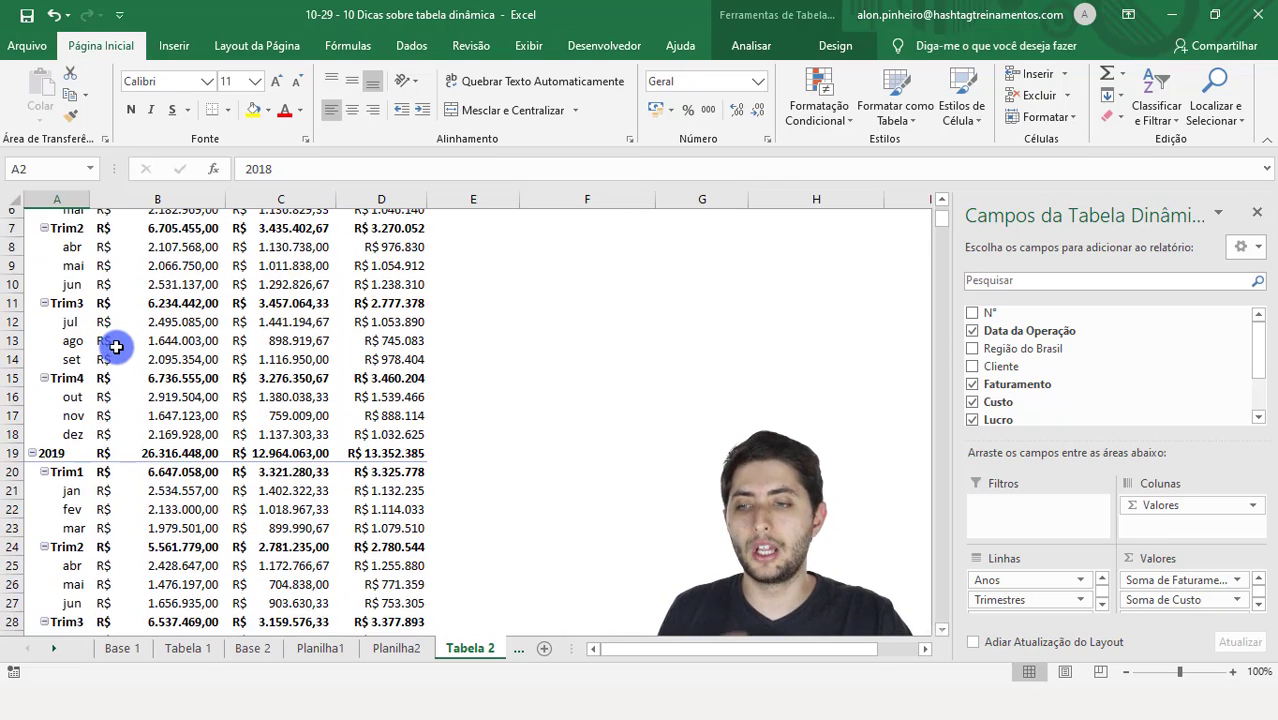
scroll(120, 352, "down", 1)
scroll(184, 372, "up", 3)
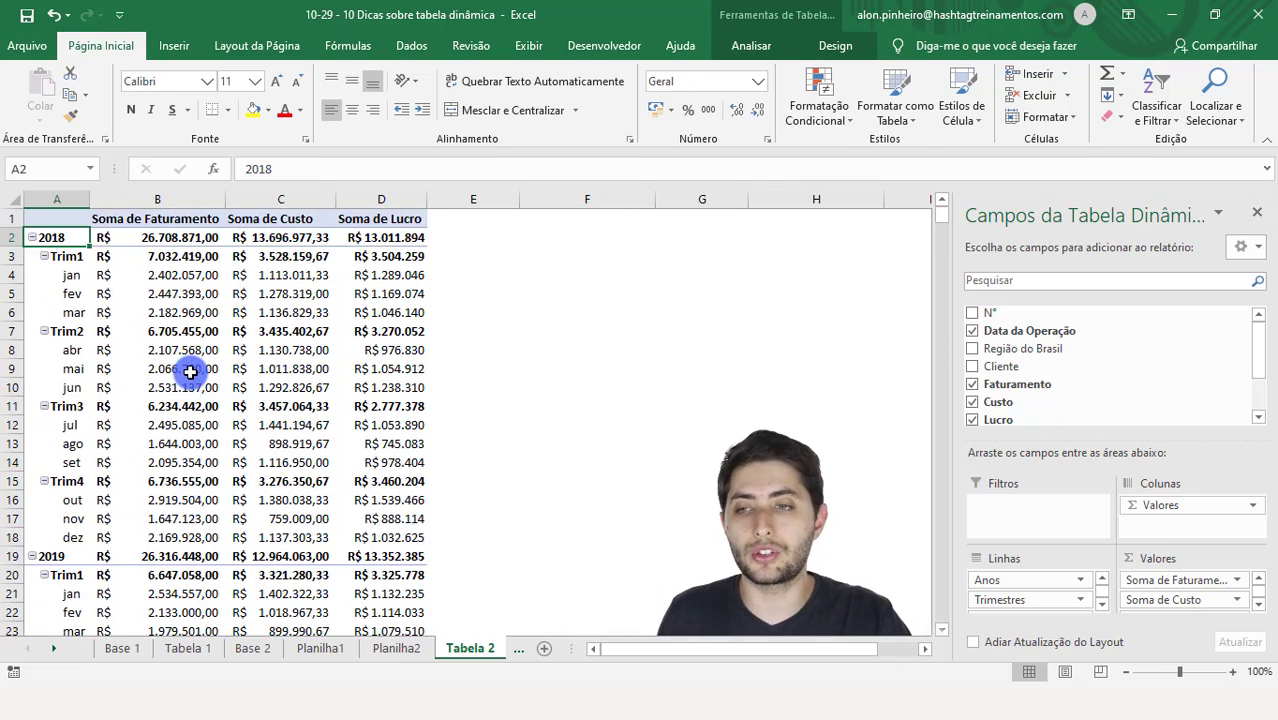
mouse_move(190, 372)
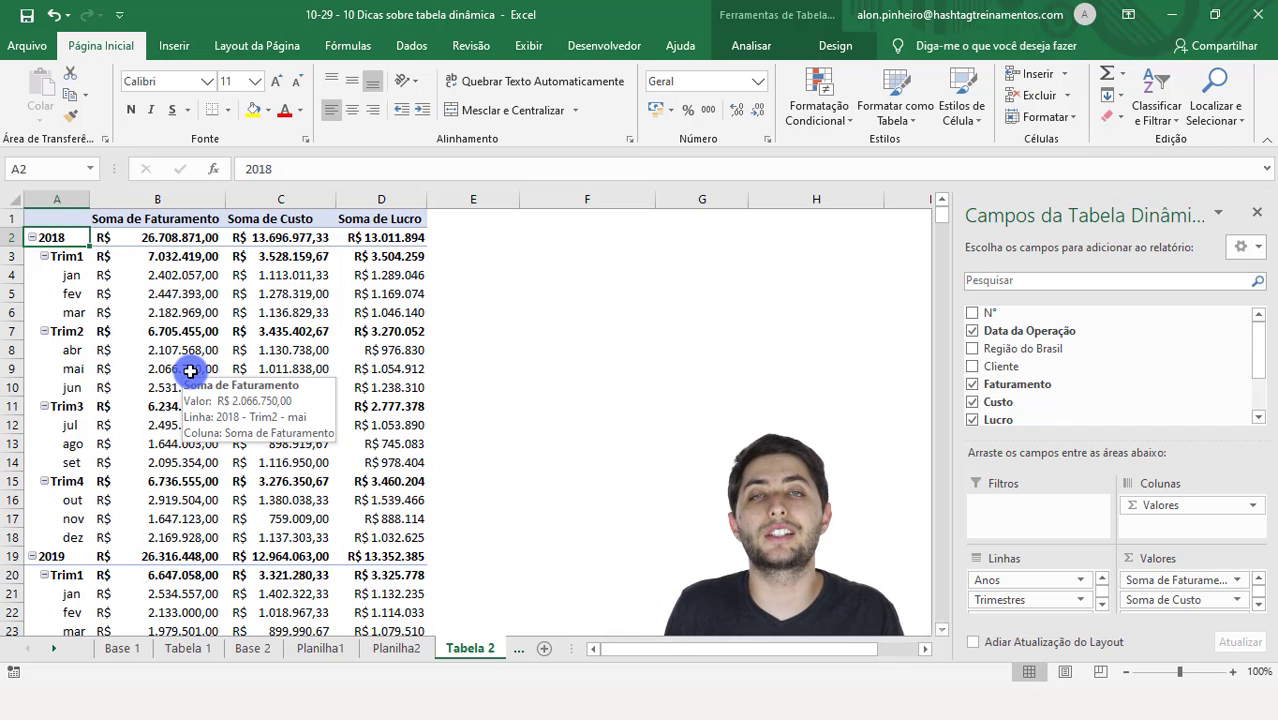
mouse_move(166, 320)
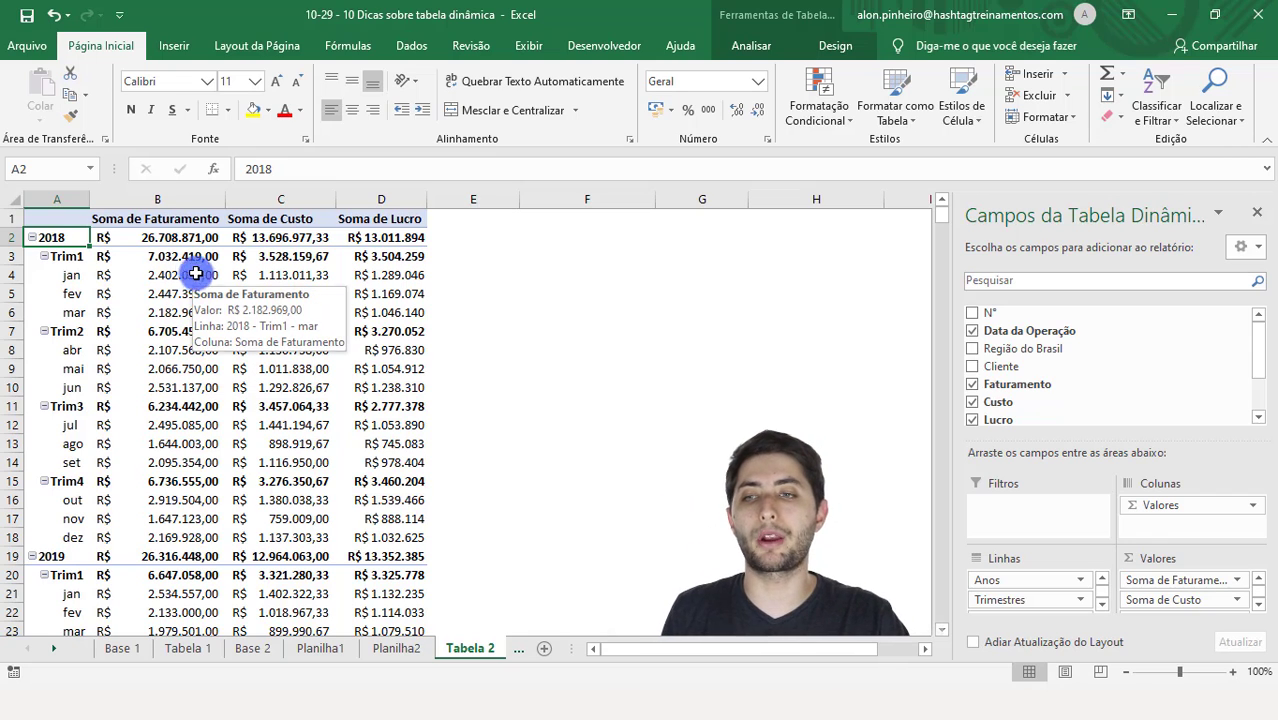
Step: Sort the months within each quarter by Soma de Faturamento from largest to smallest
left_click(175, 276)
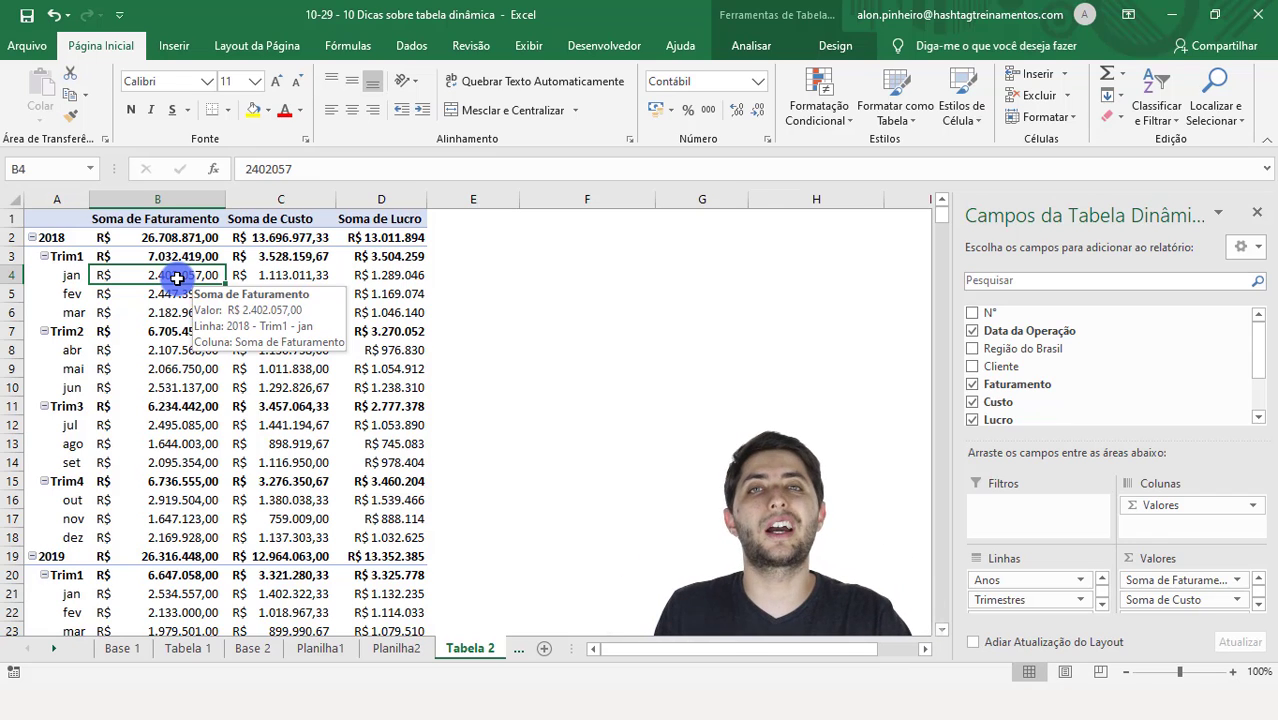
right_click(175, 278)
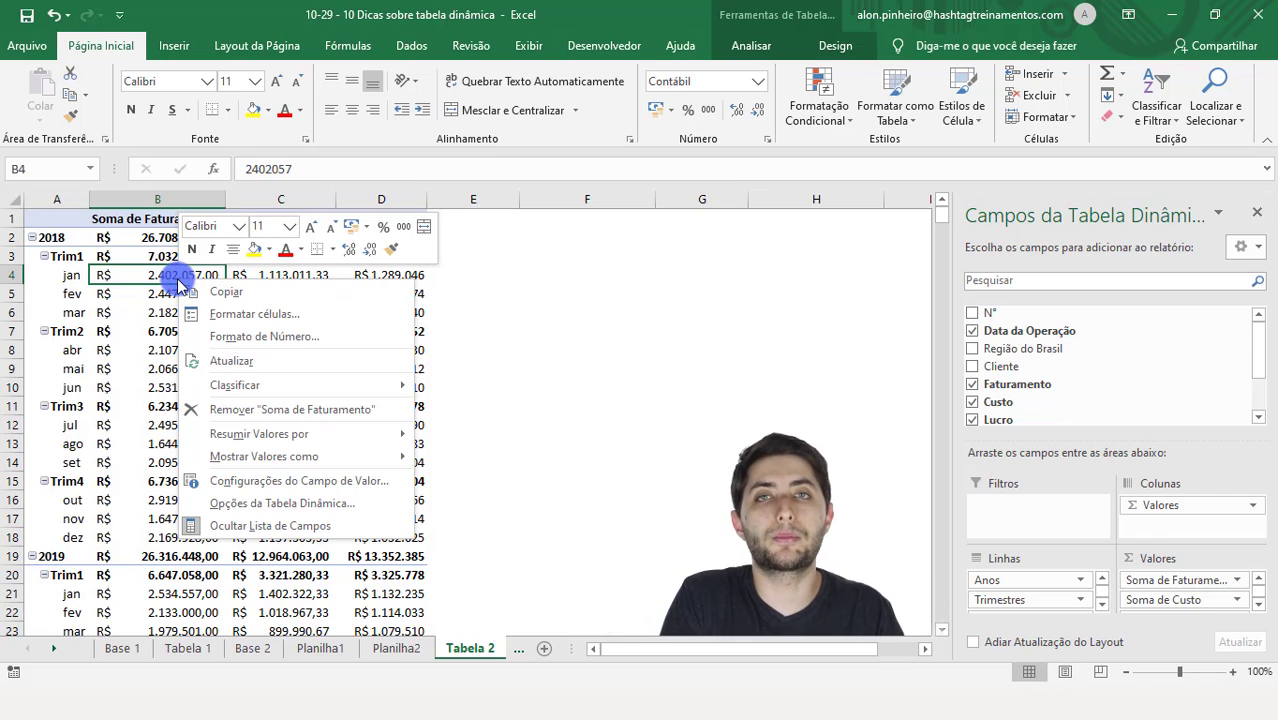
mouse_move(313, 388)
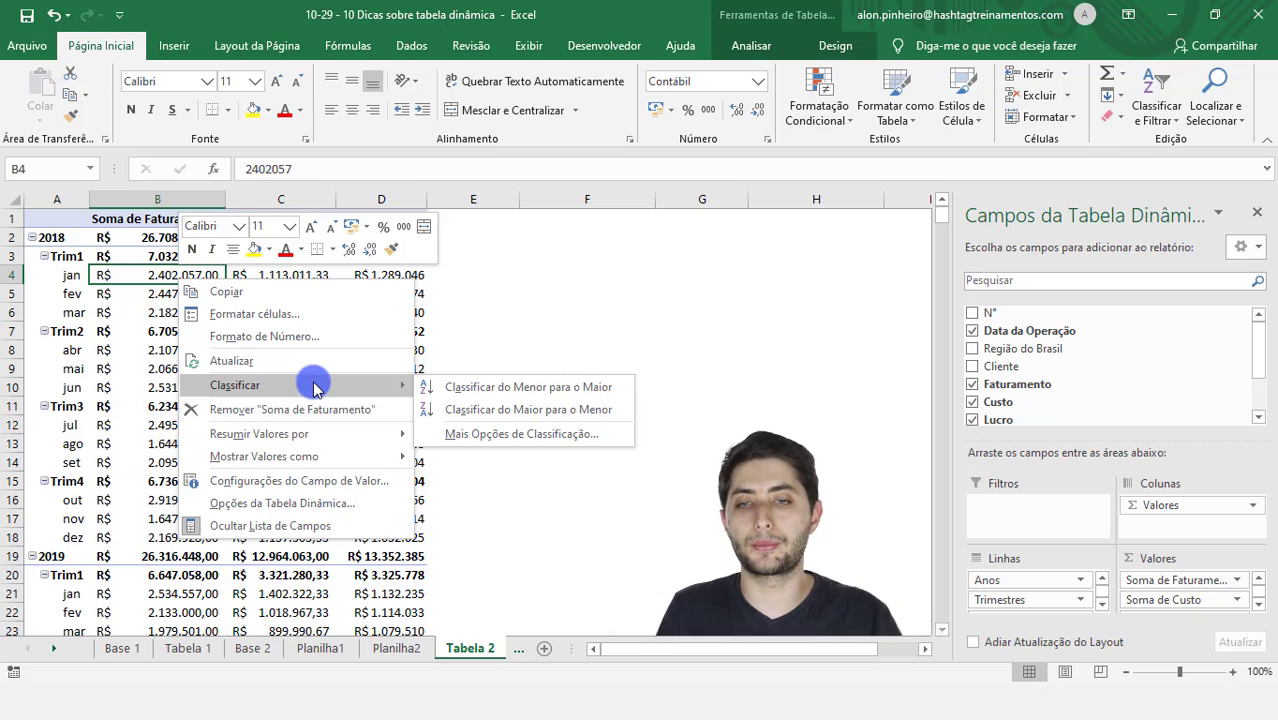
left_click(470, 410)
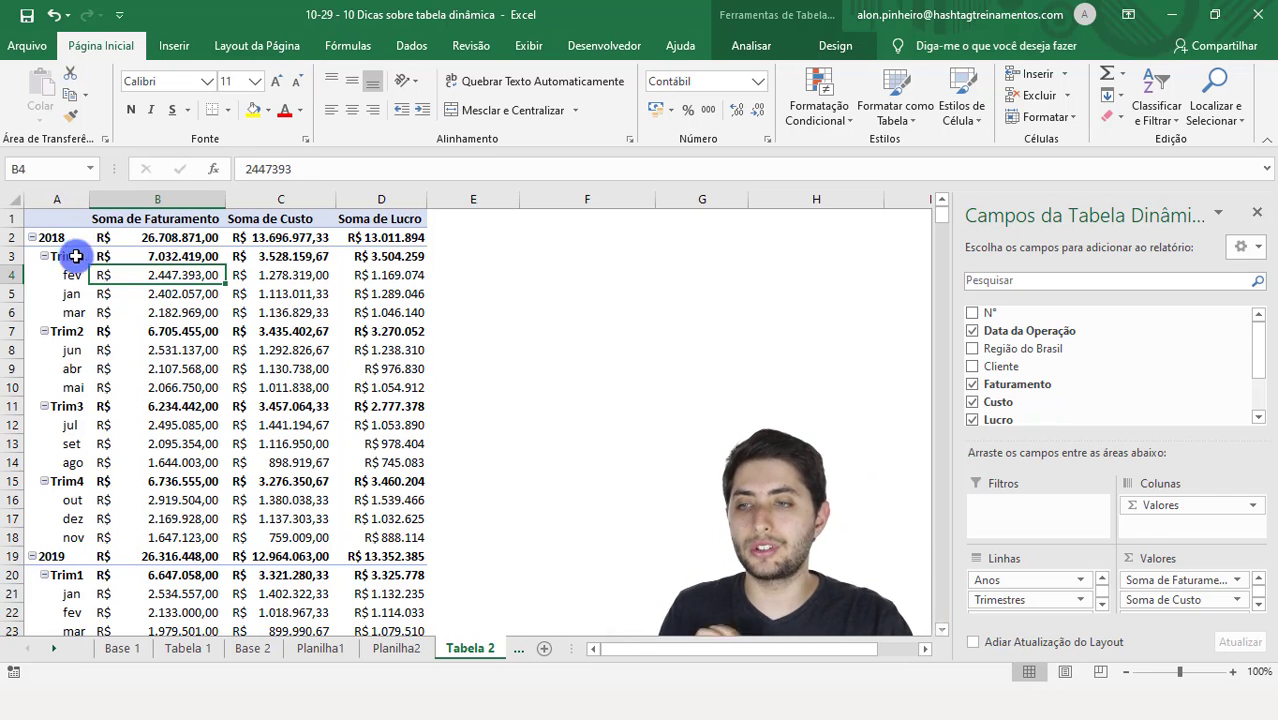
Step: Check the order of the monthly Faturamento sums within Trim1 and Trim2 of 2018
left_click(139, 274)
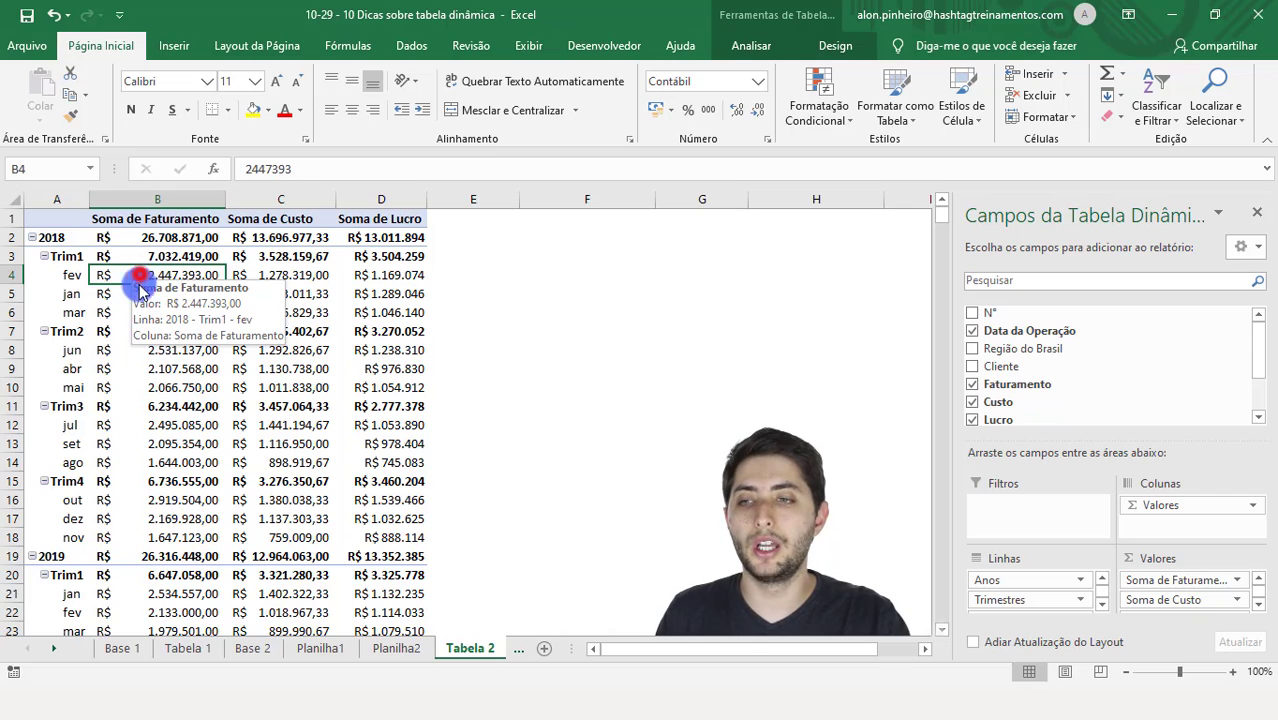
left_click(136, 293)
left_click(128, 312)
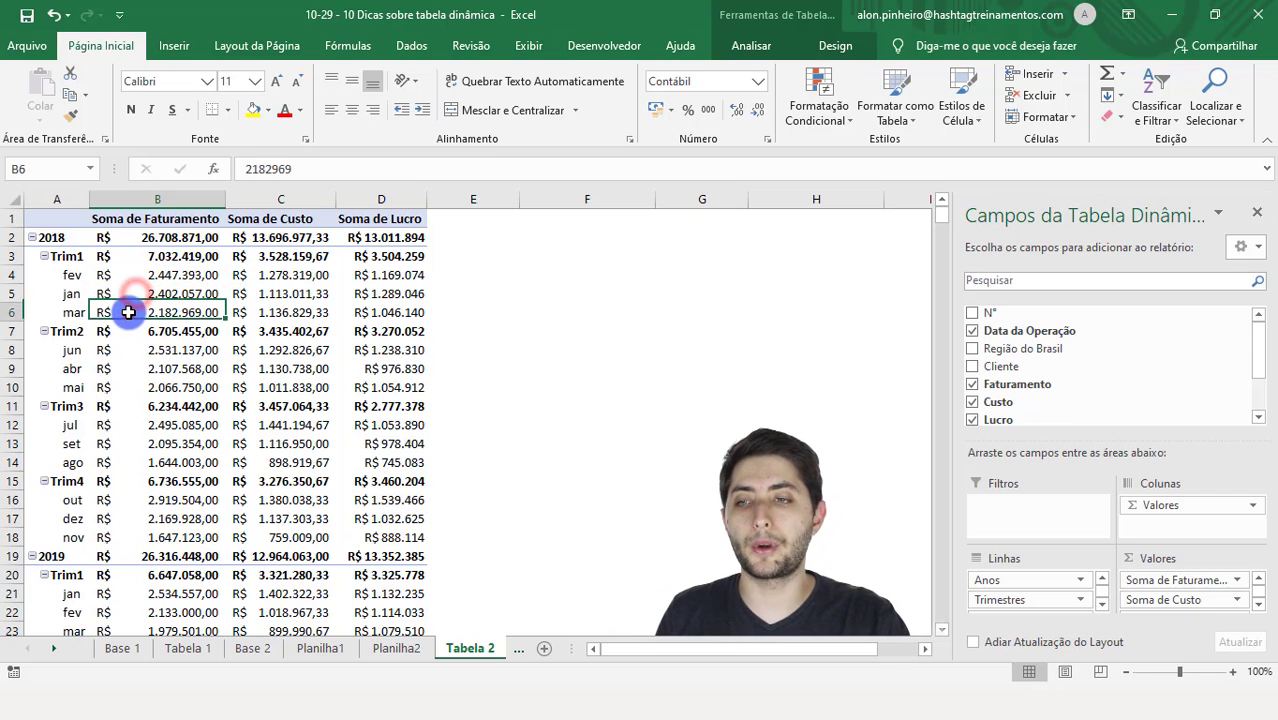
left_click(120, 346)
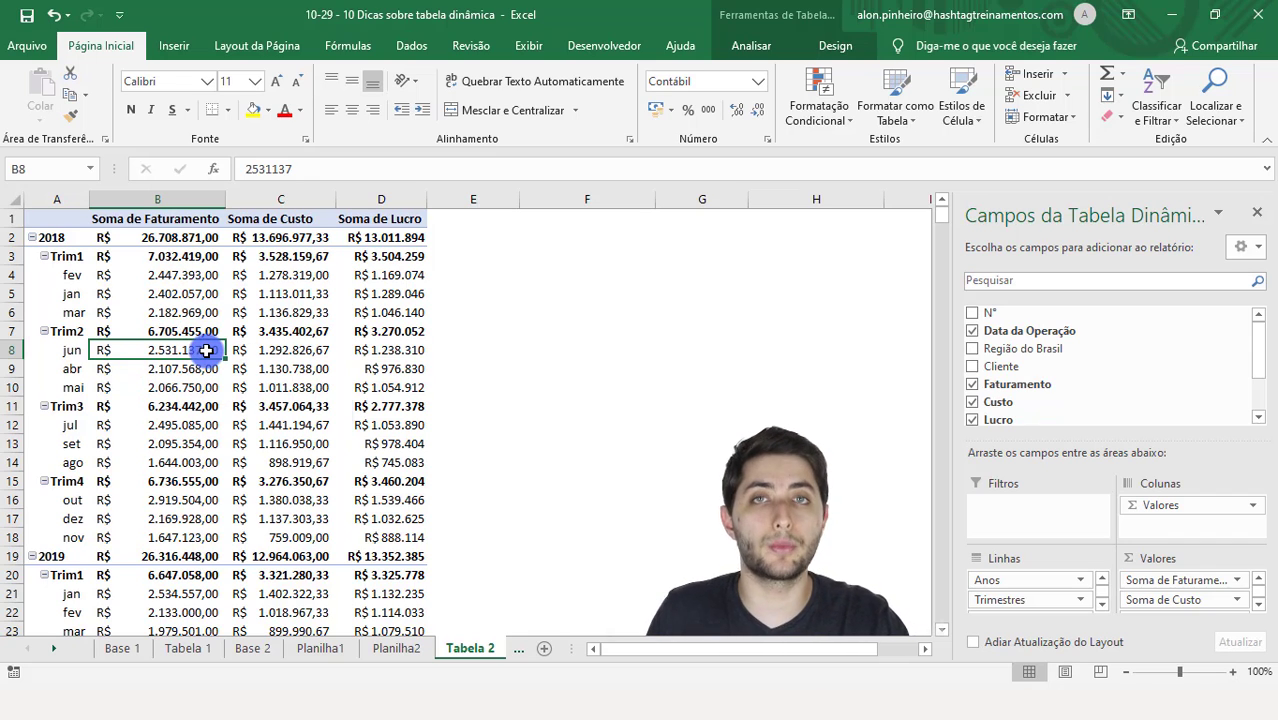
left_click(132, 368)
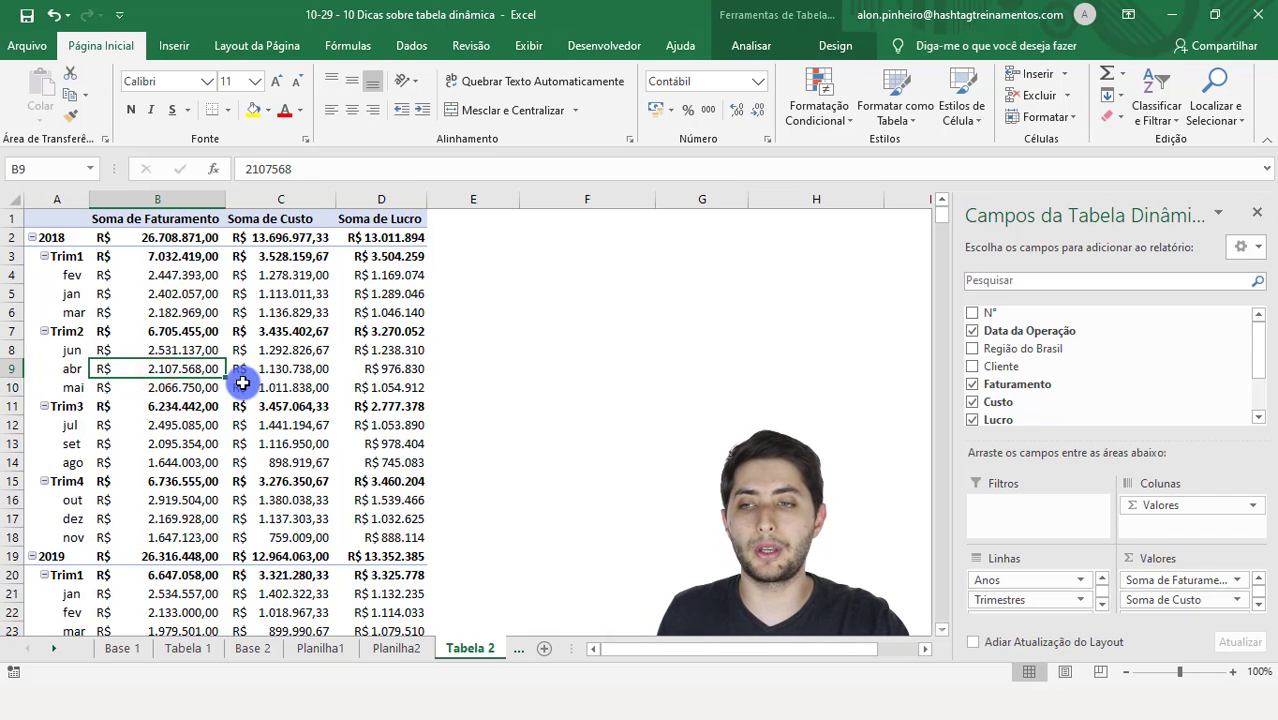
left_click(196, 394)
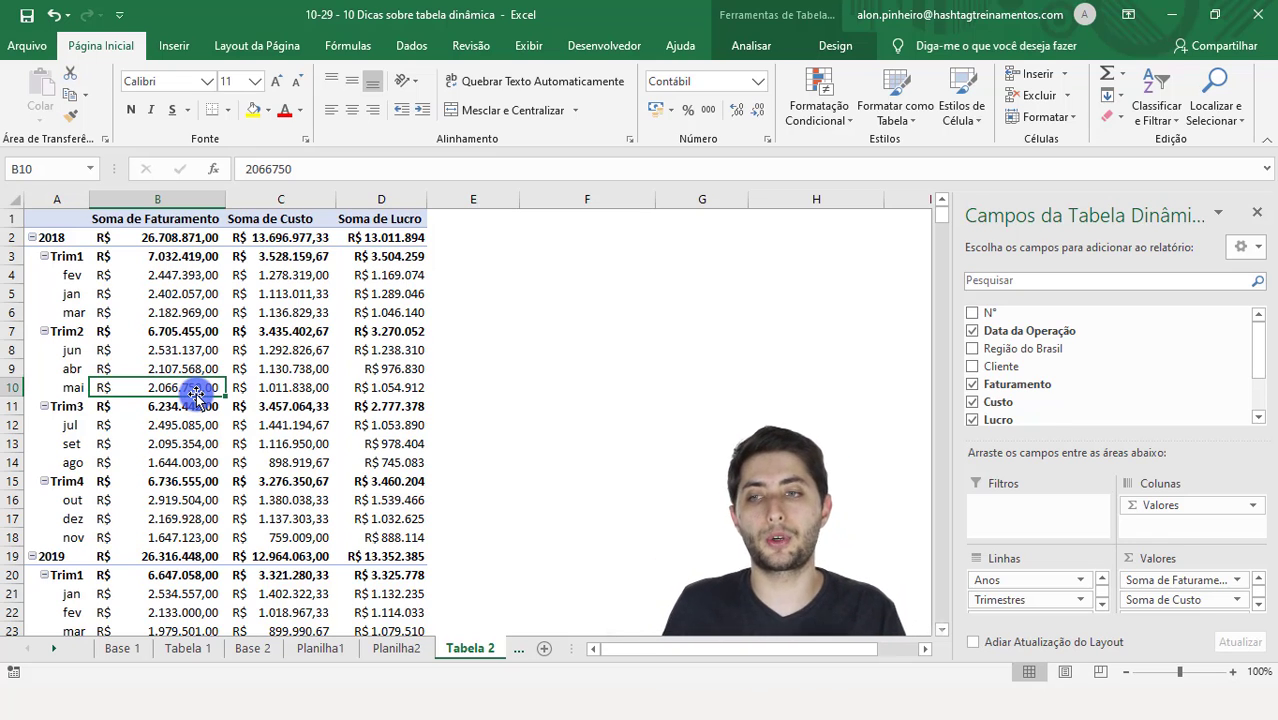
Step: Sort the pivot table's quarters (Trimestres) from newest to oldest
left_click(74, 263)
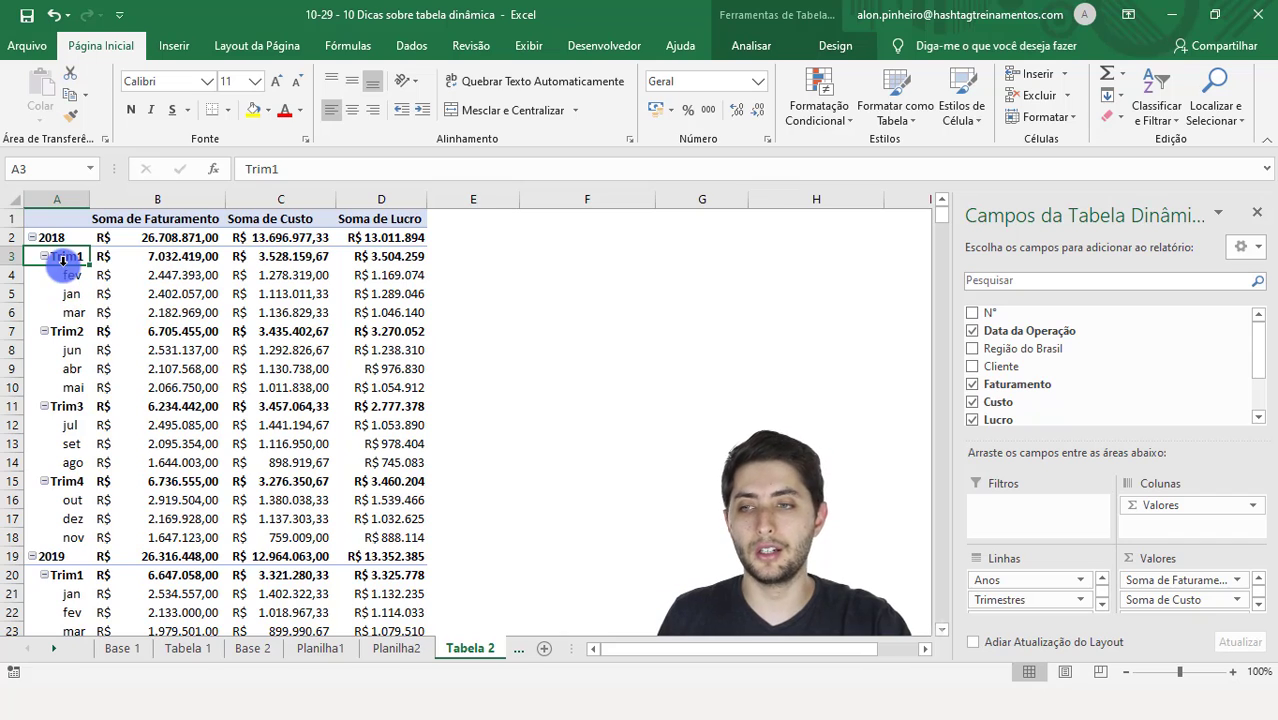
right_click(63, 258)
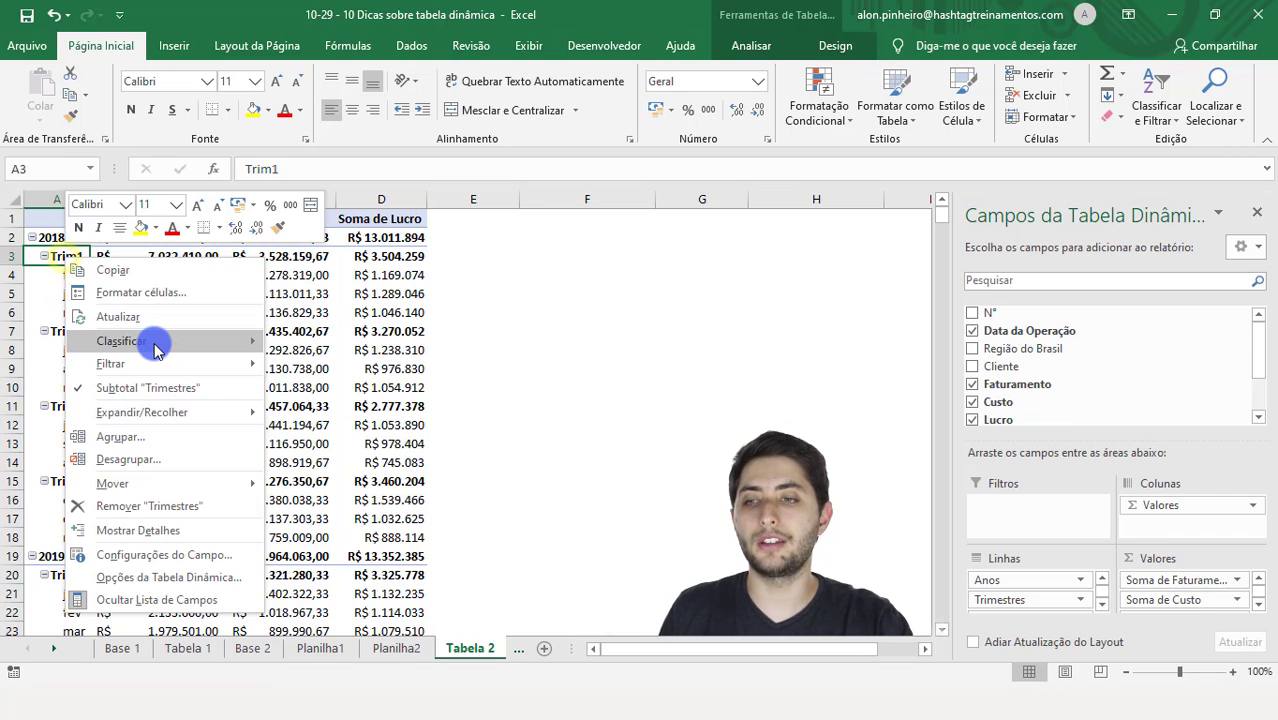
mouse_move(155, 348)
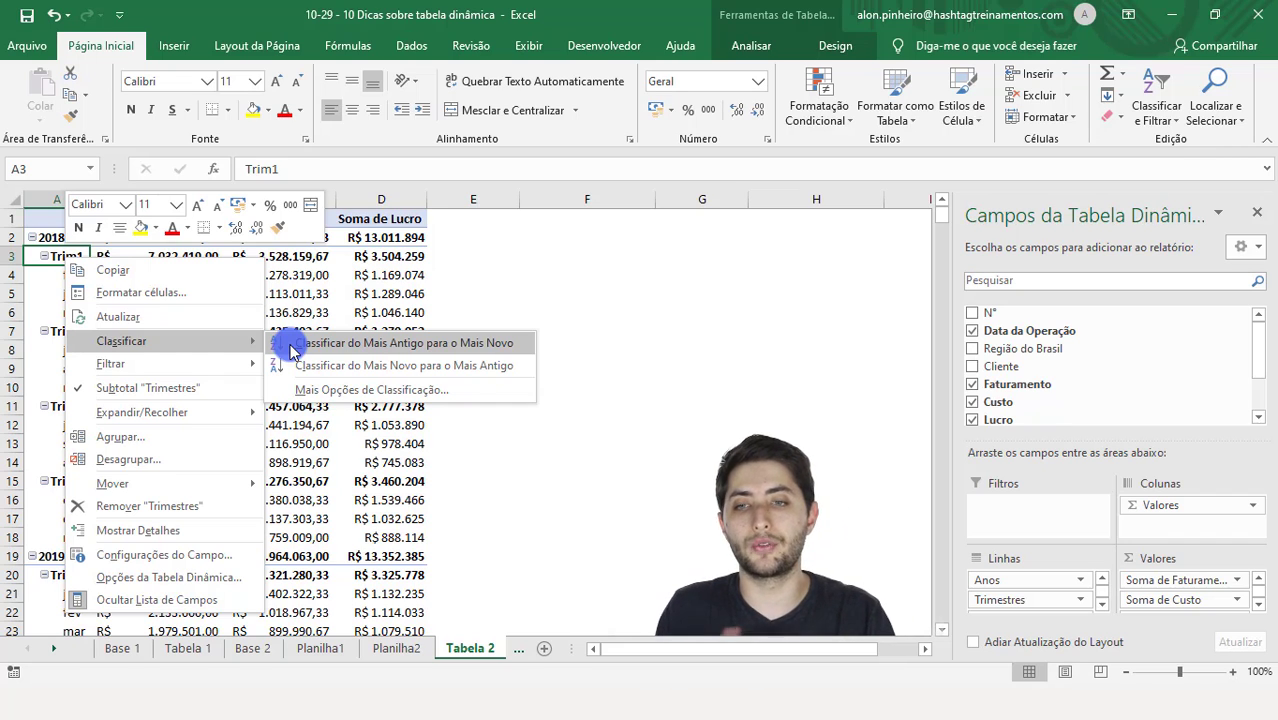
left_click(357, 372)
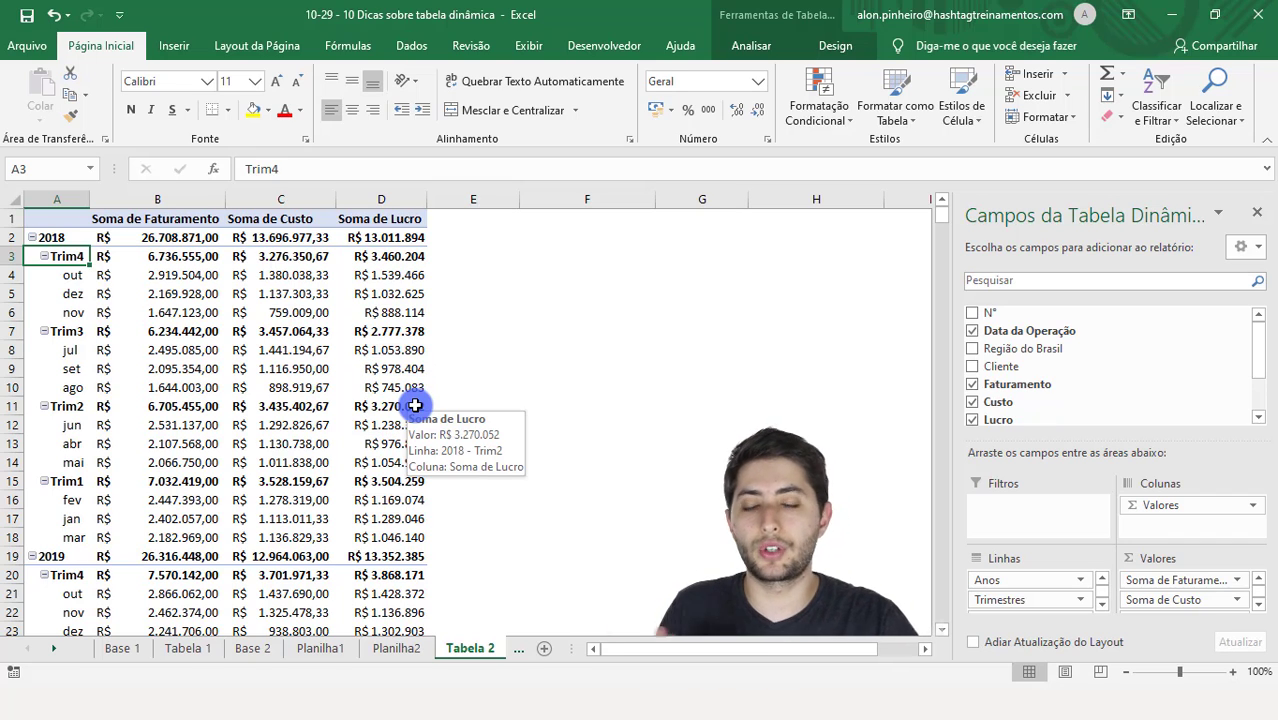
Step: Sort the pivot table's years (Anos) from newest to oldest and check the order of the year groups
left_click(72, 238)
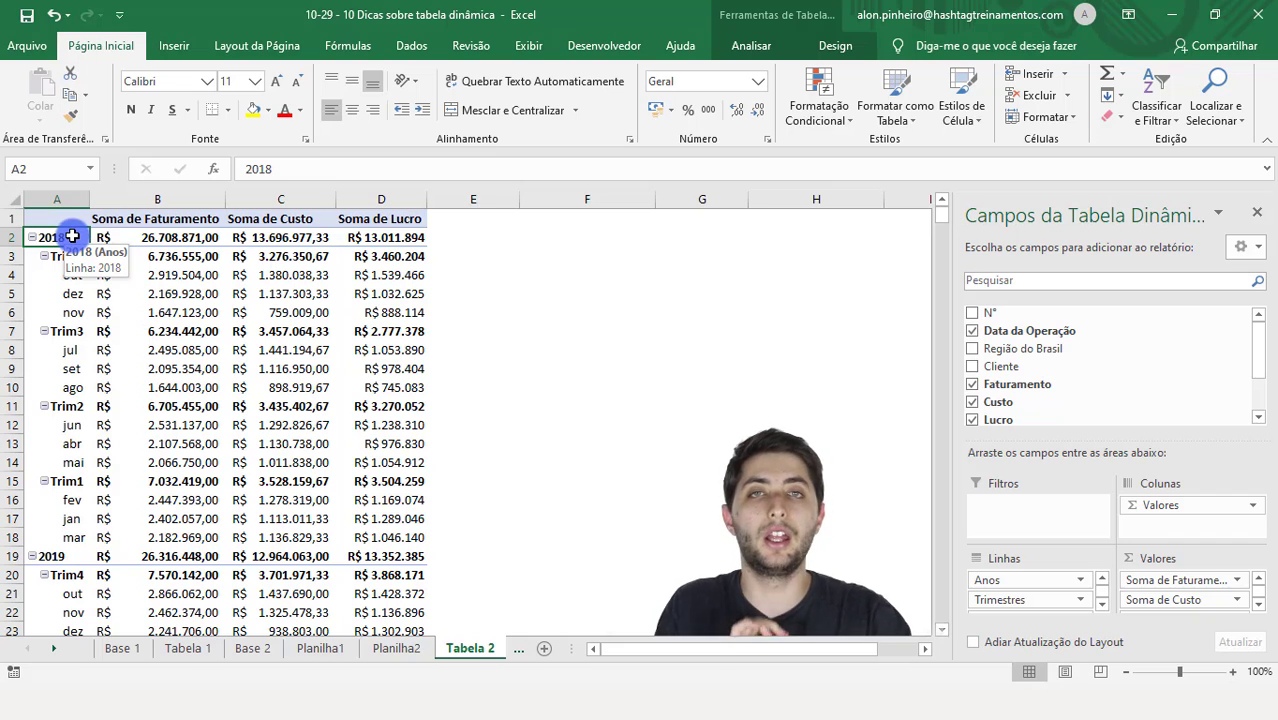
right_click(72, 238)
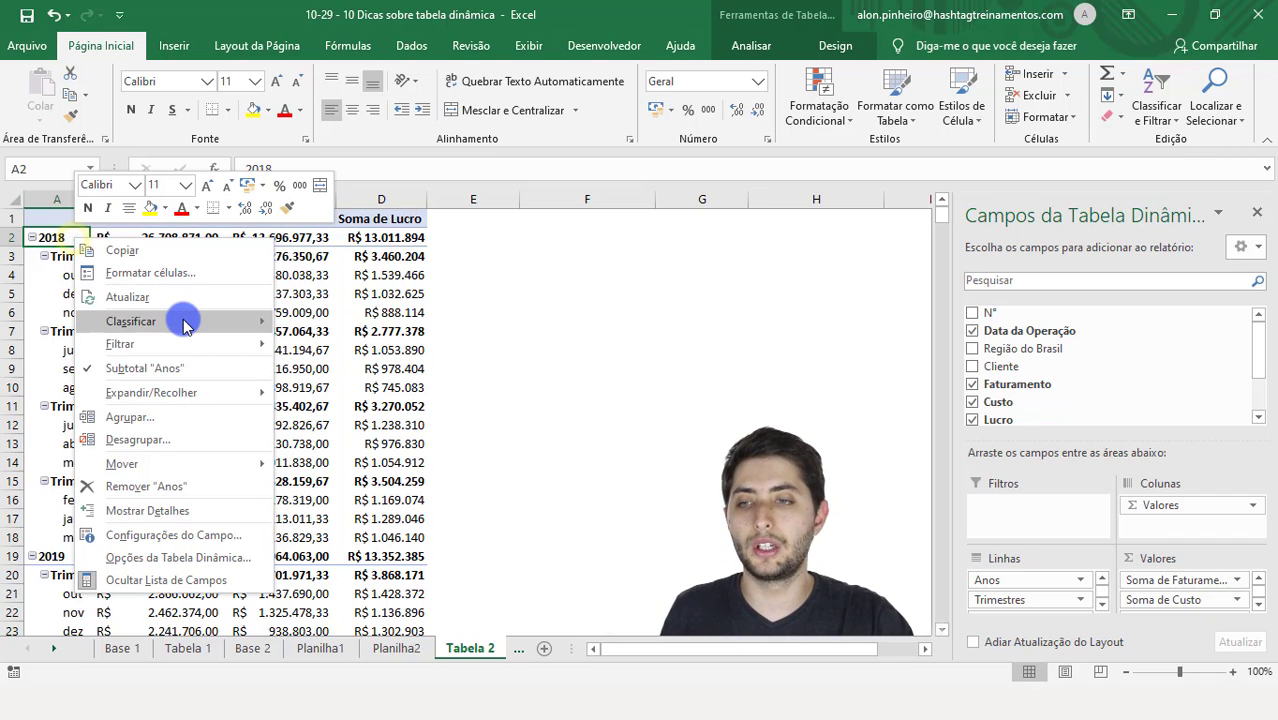
mouse_move(183, 322)
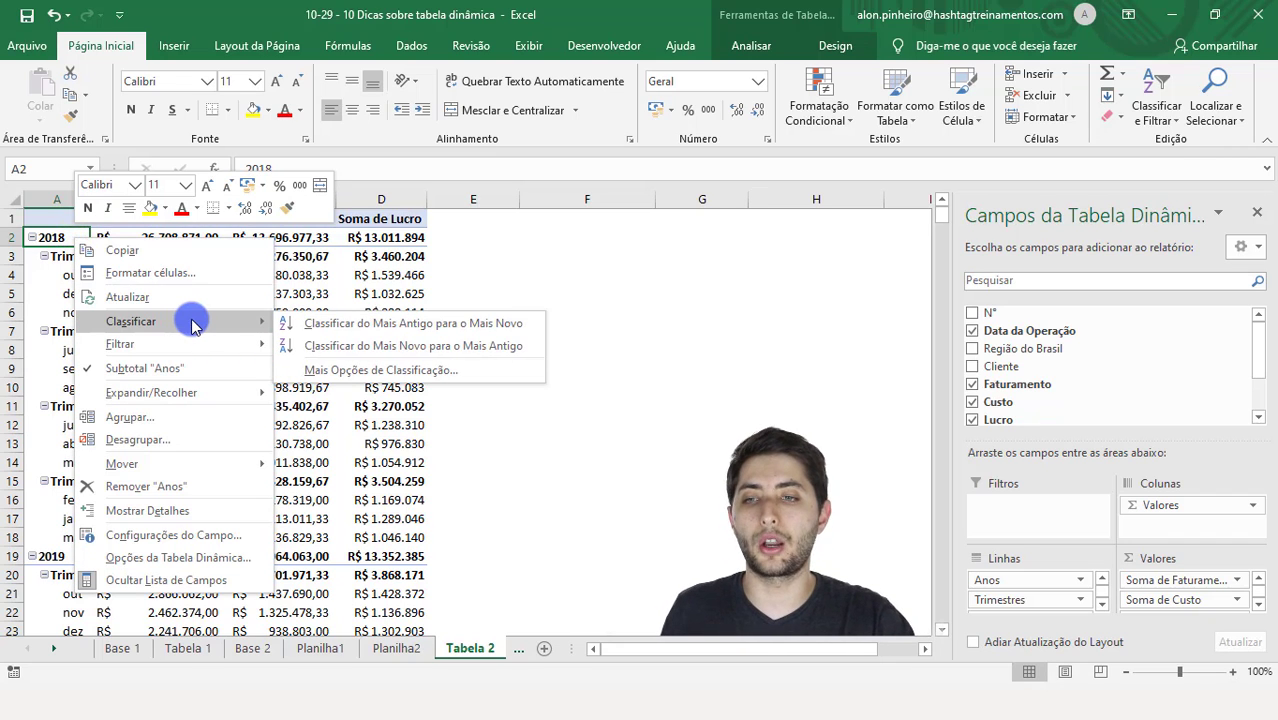
left_click(323, 348)
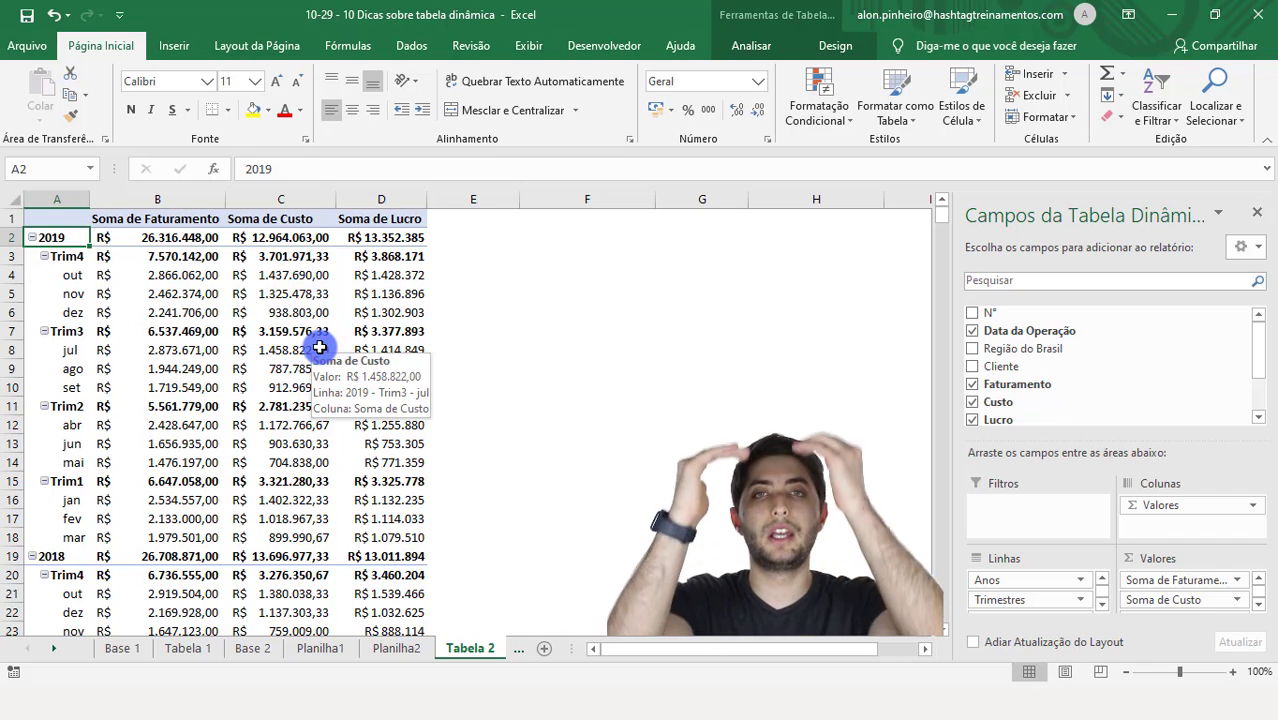
scroll(319, 410, "down", 6)
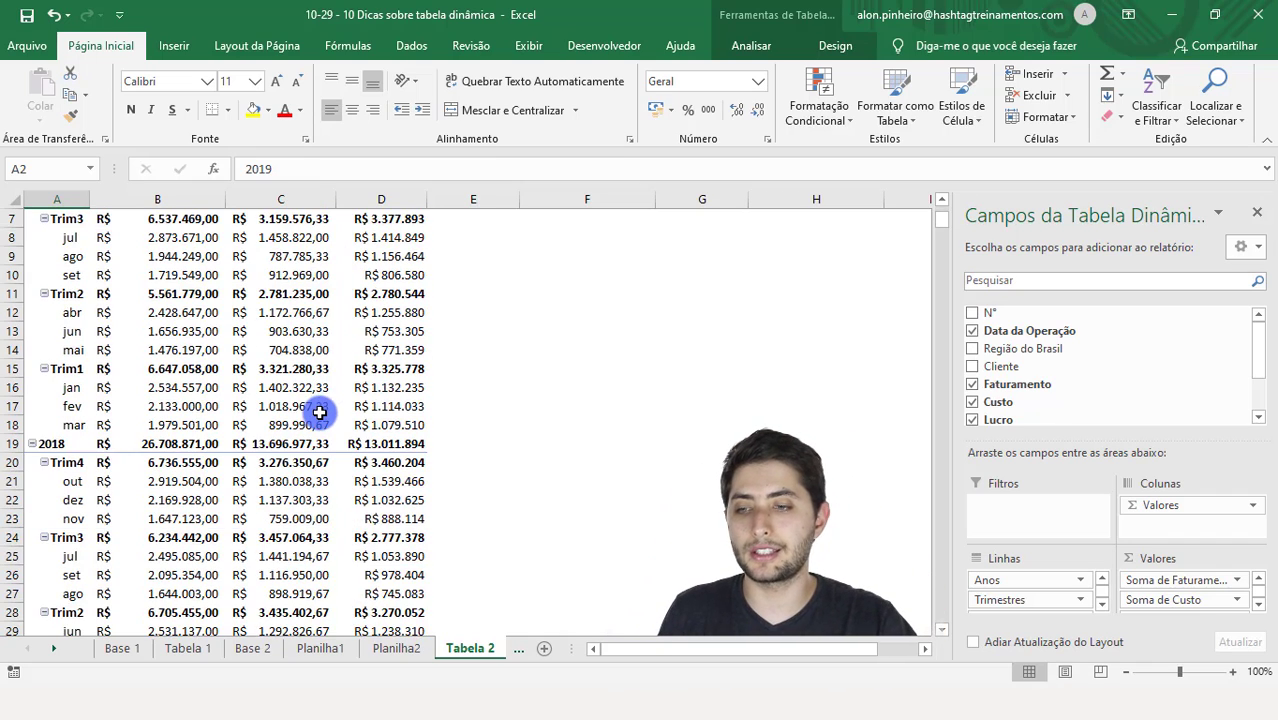
scroll(319, 413, "up", 6)
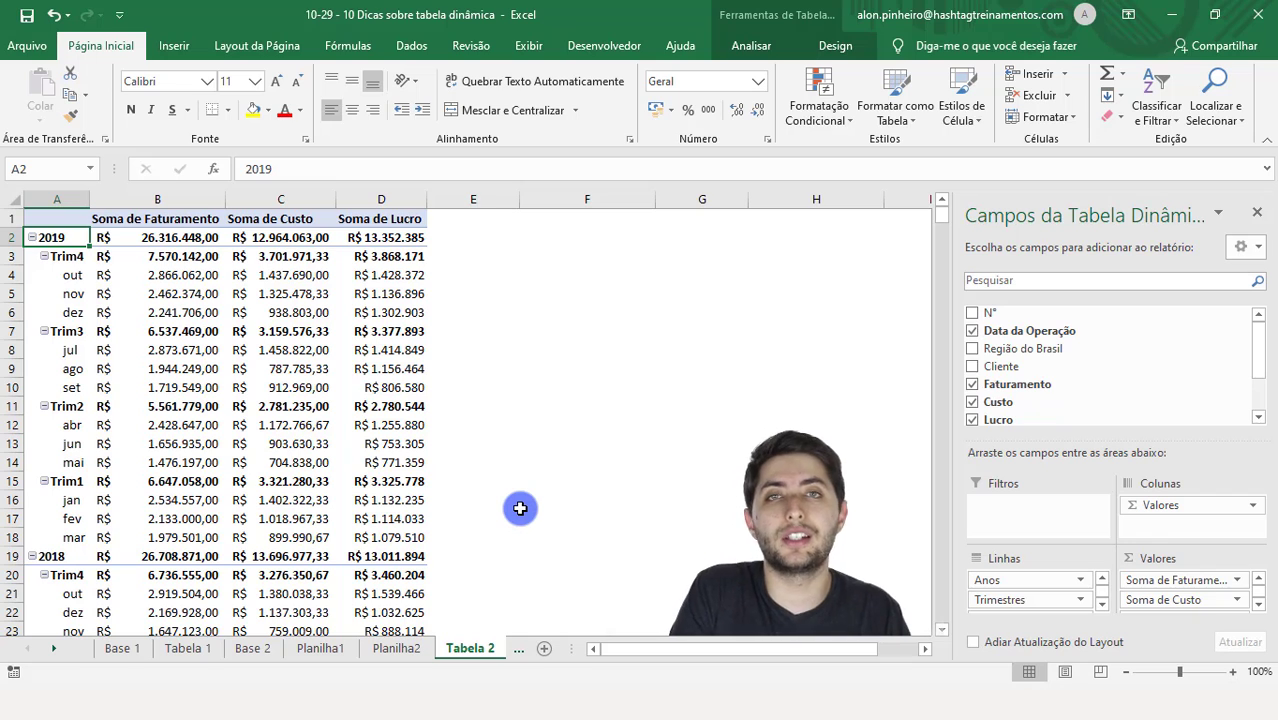
mouse_move(339, 355)
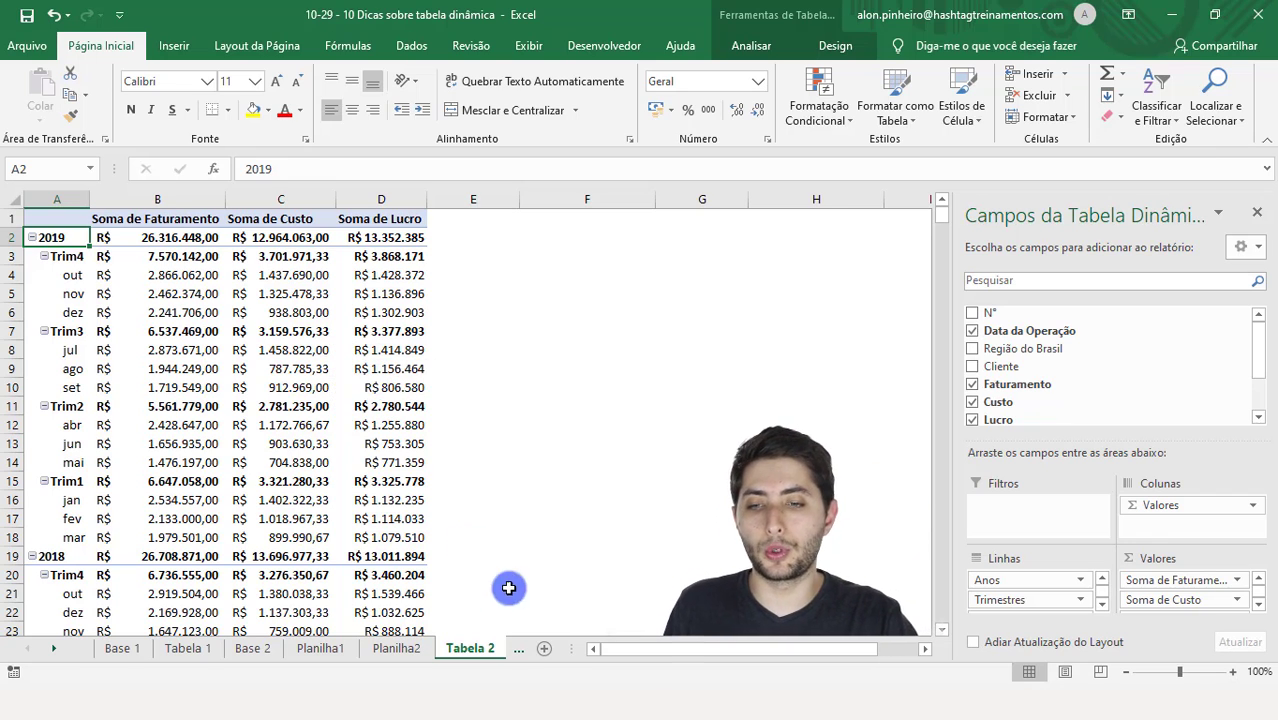
Step: Switch to the Tabela 3 sheet and select the region labels in the pivot table's rows
left_click(392, 648)
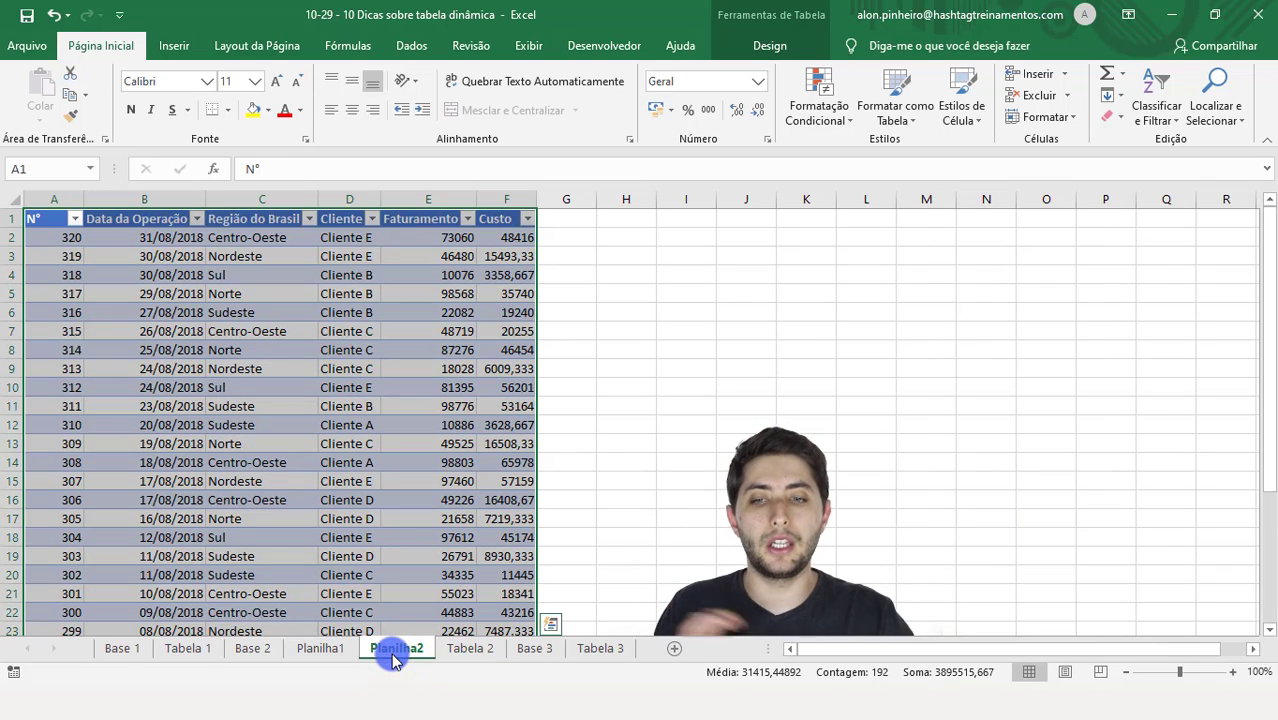
left_click(484, 657)
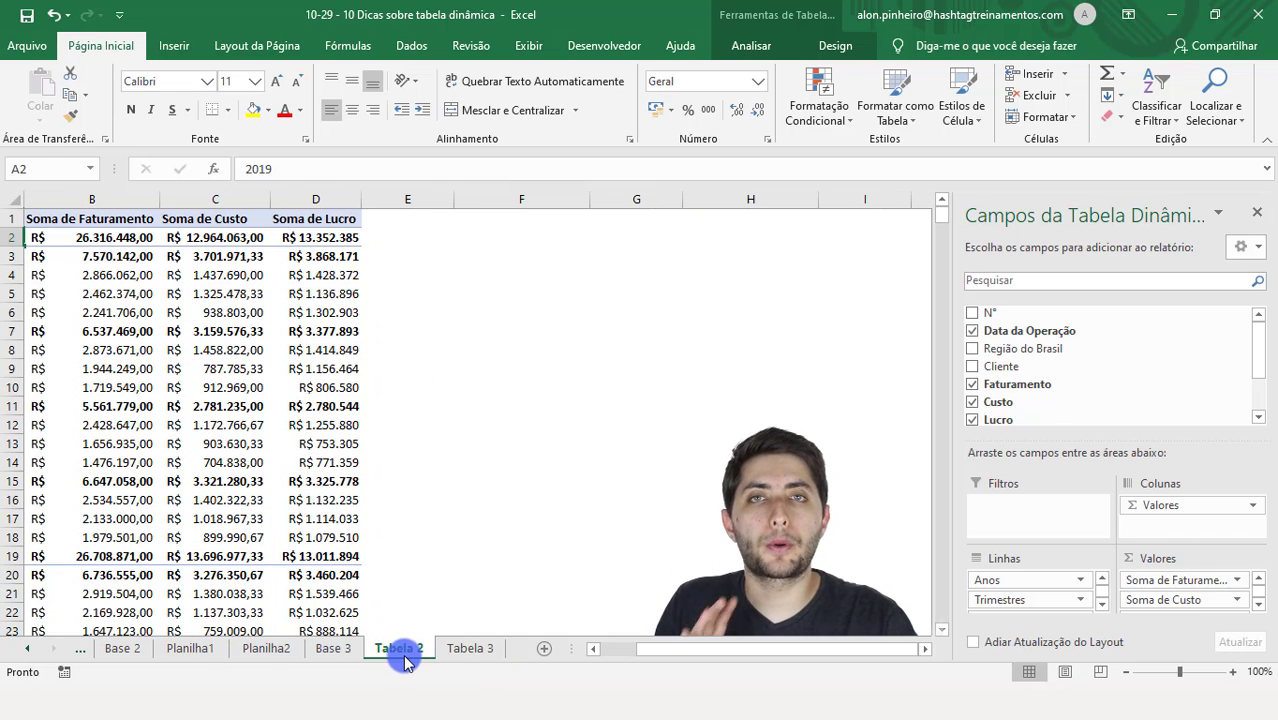
left_click(452, 658)
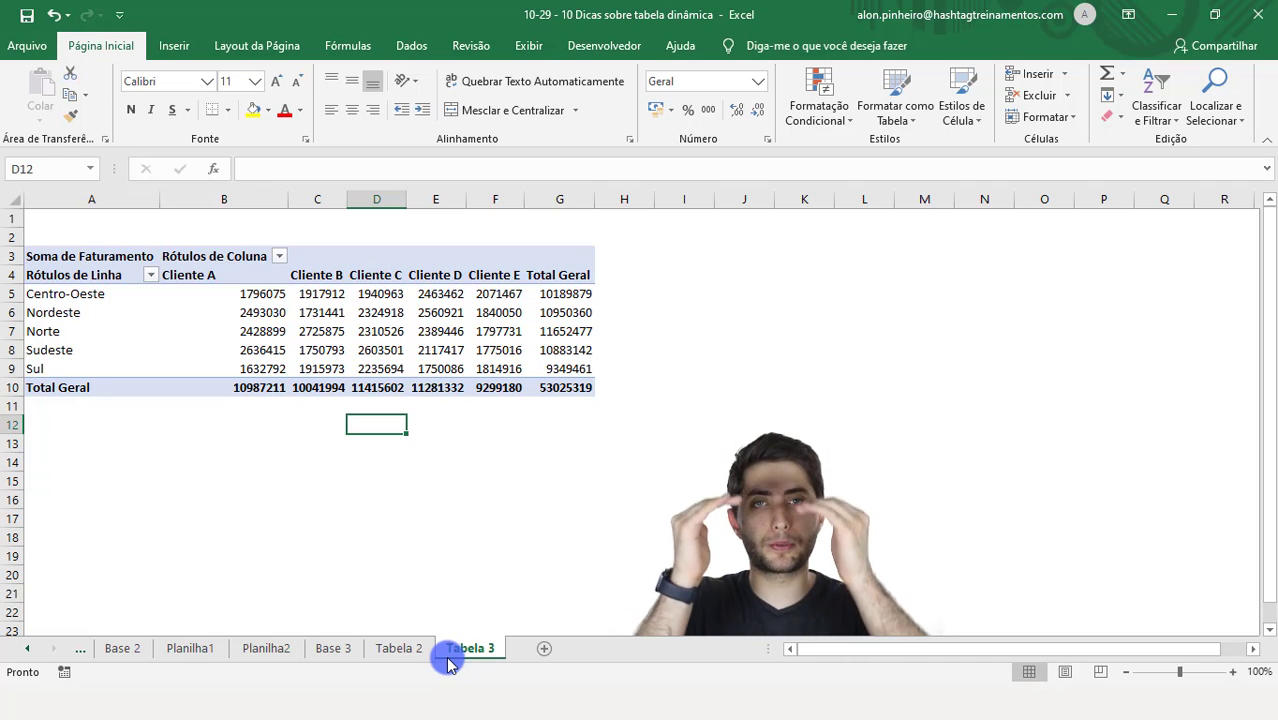
left_click(210, 362)
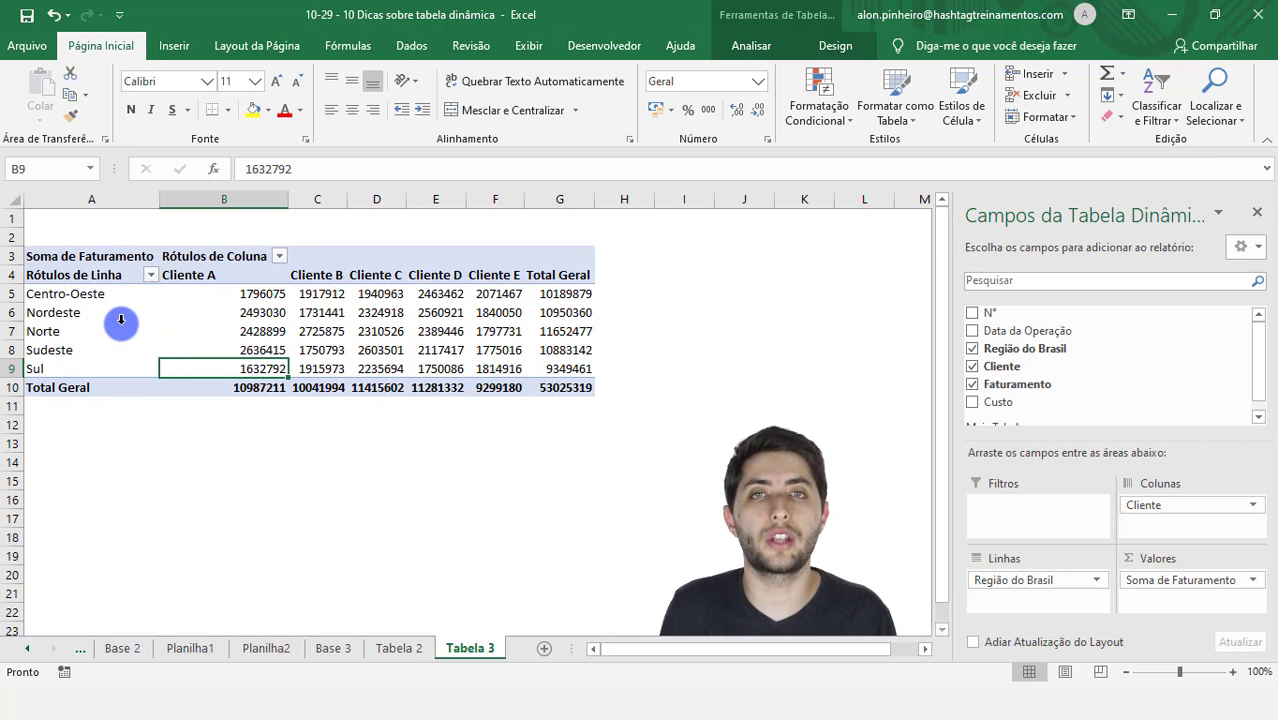
left_click_drag(112, 295, 107, 367)
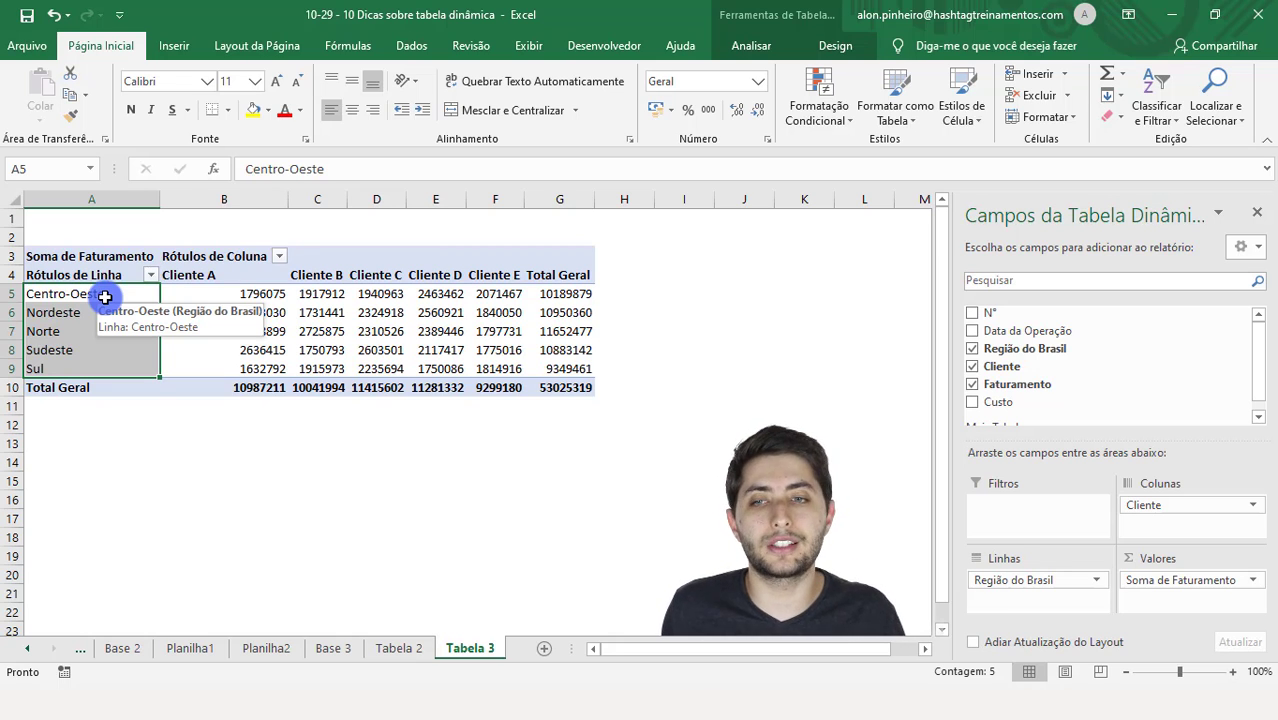
Step: Enter the desired region order Sudeste, Sul, Centro Oeste, Nordeste, Norte in cells I2 to I6
left_click(684, 237)
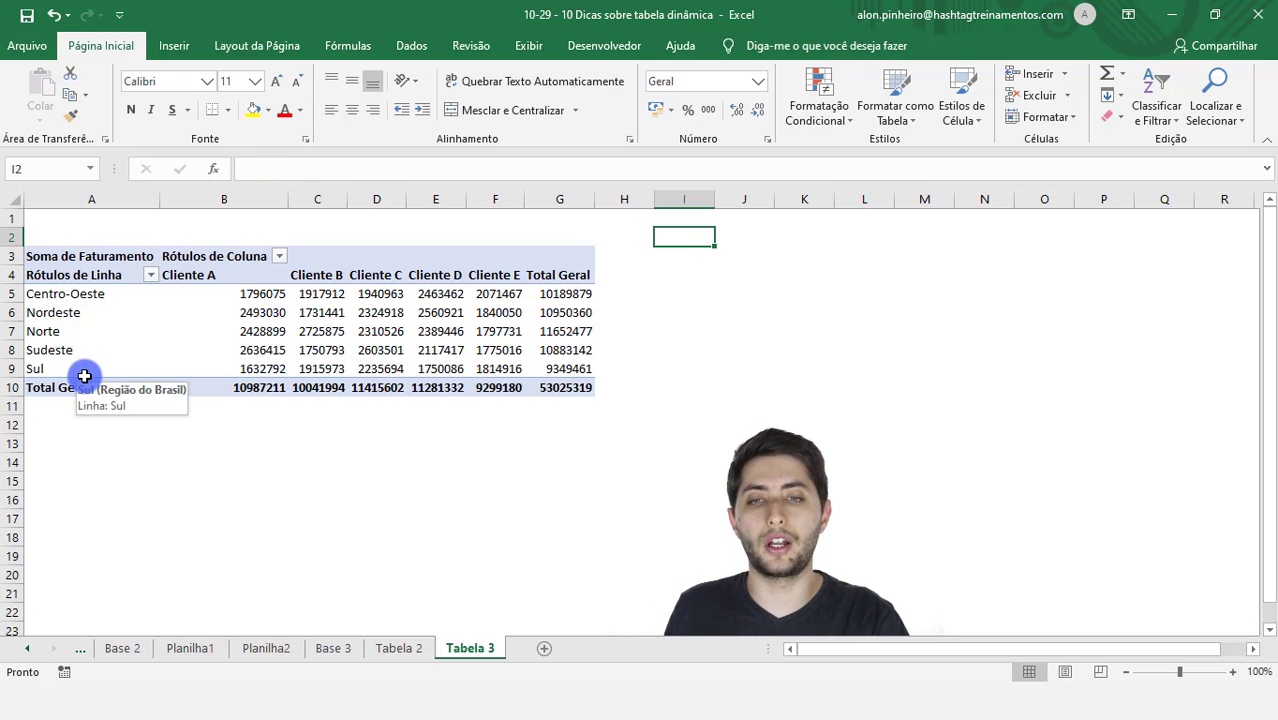
type("Sudeste")
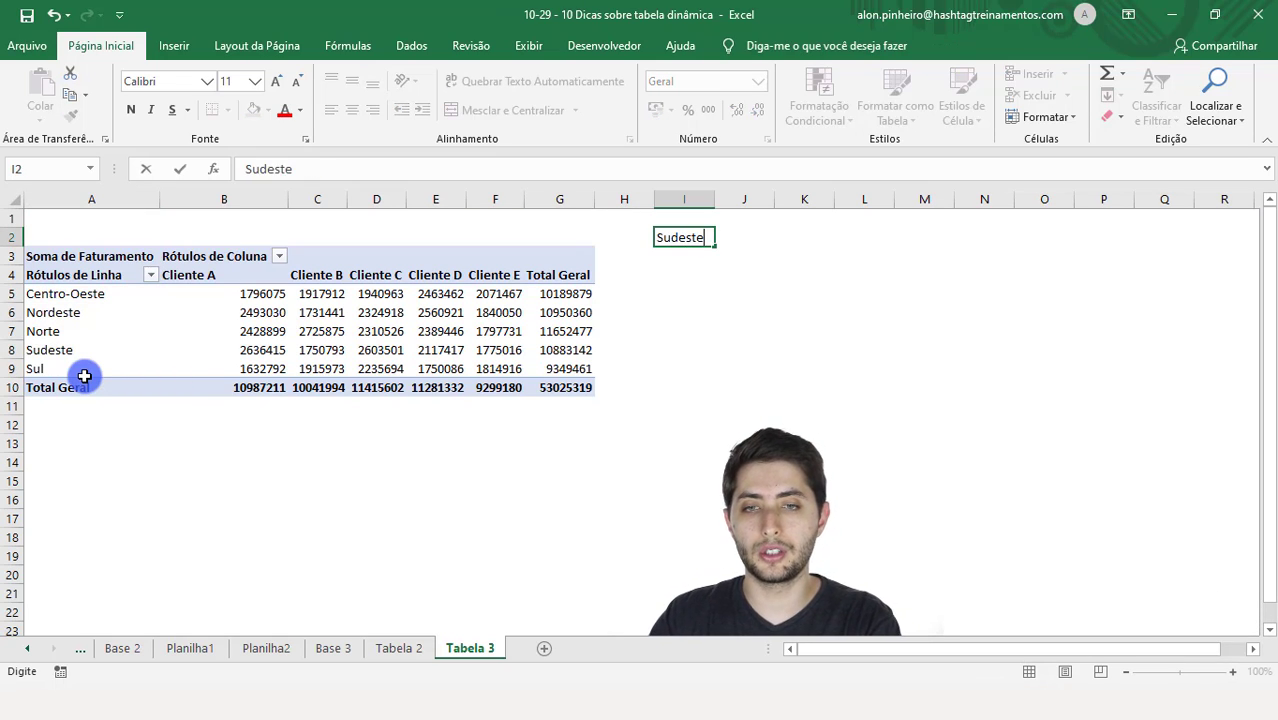
key("Return")
type("Sul")
key("Return")
type("Centro Os")
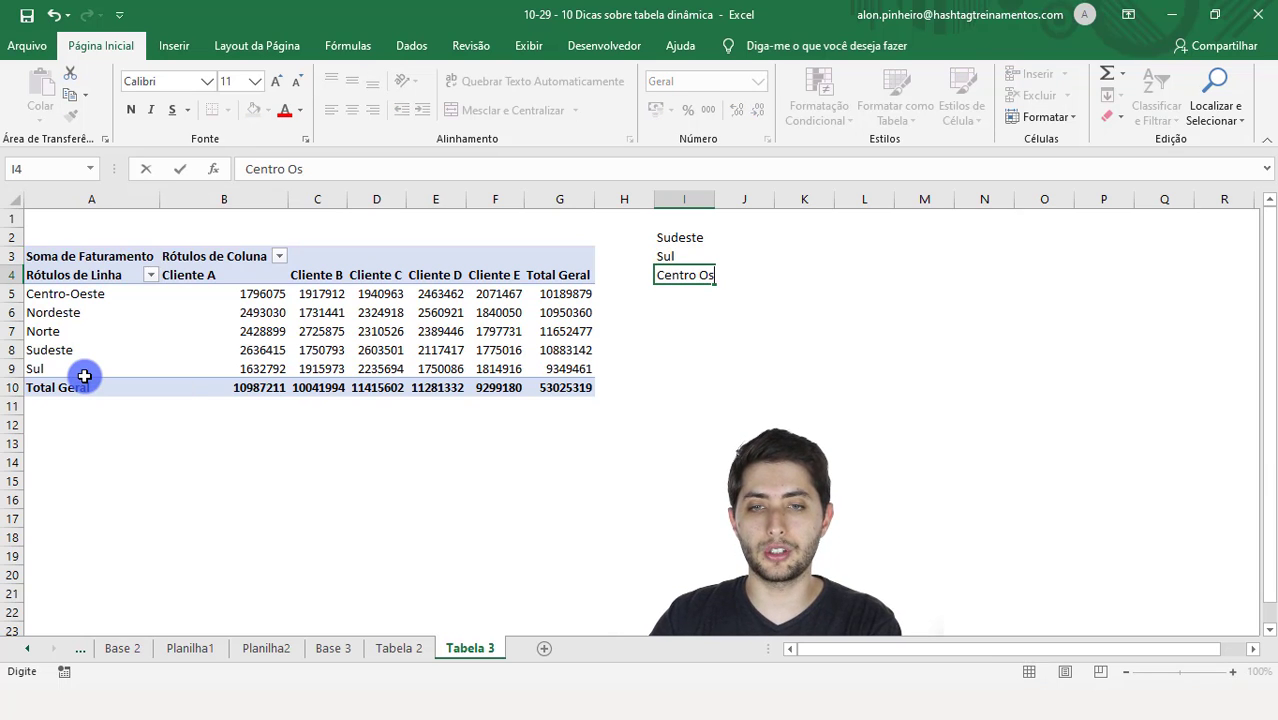
key("BackSpace")
type("este")
key("Return")
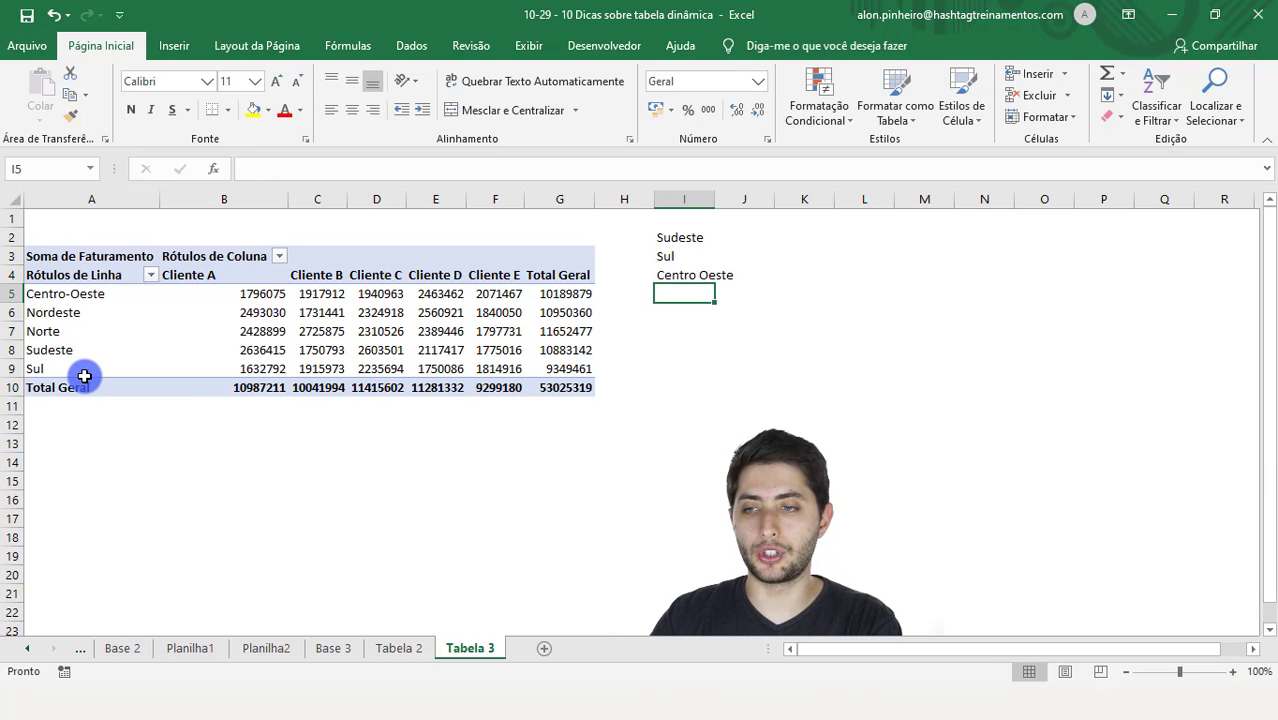
type("Nordeste")
key("Return")
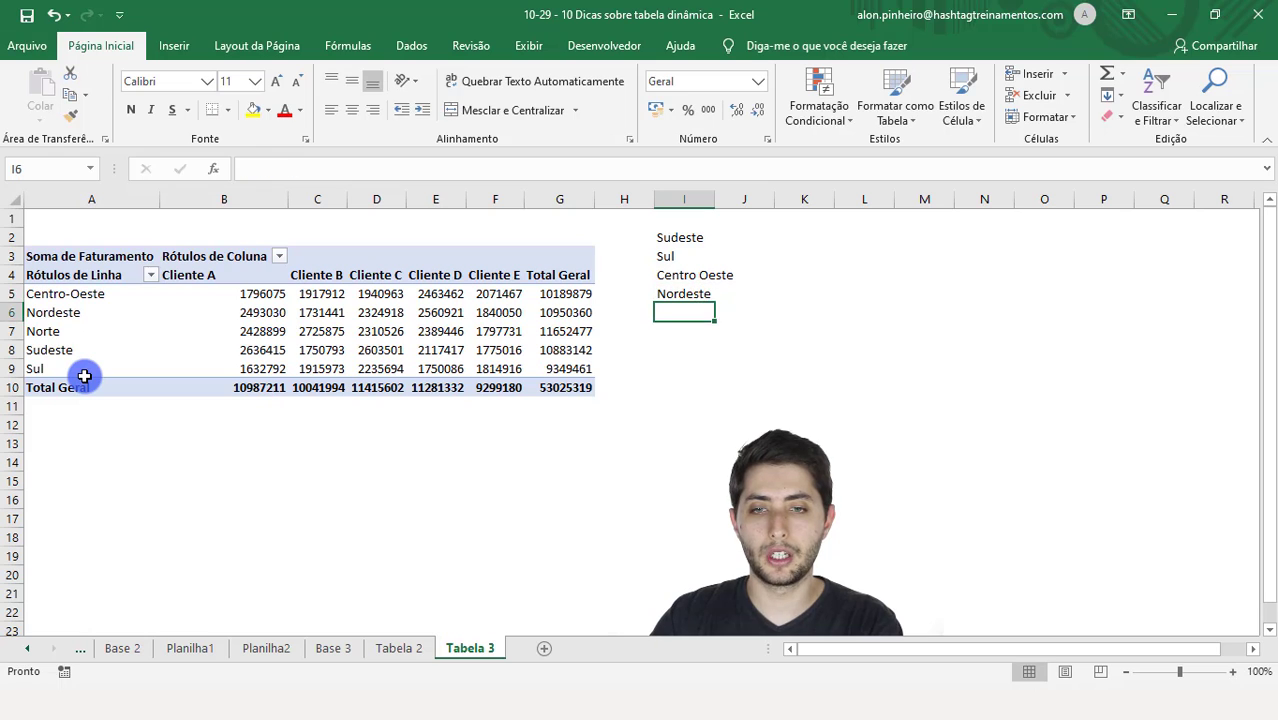
type("Norte")
key("Return")
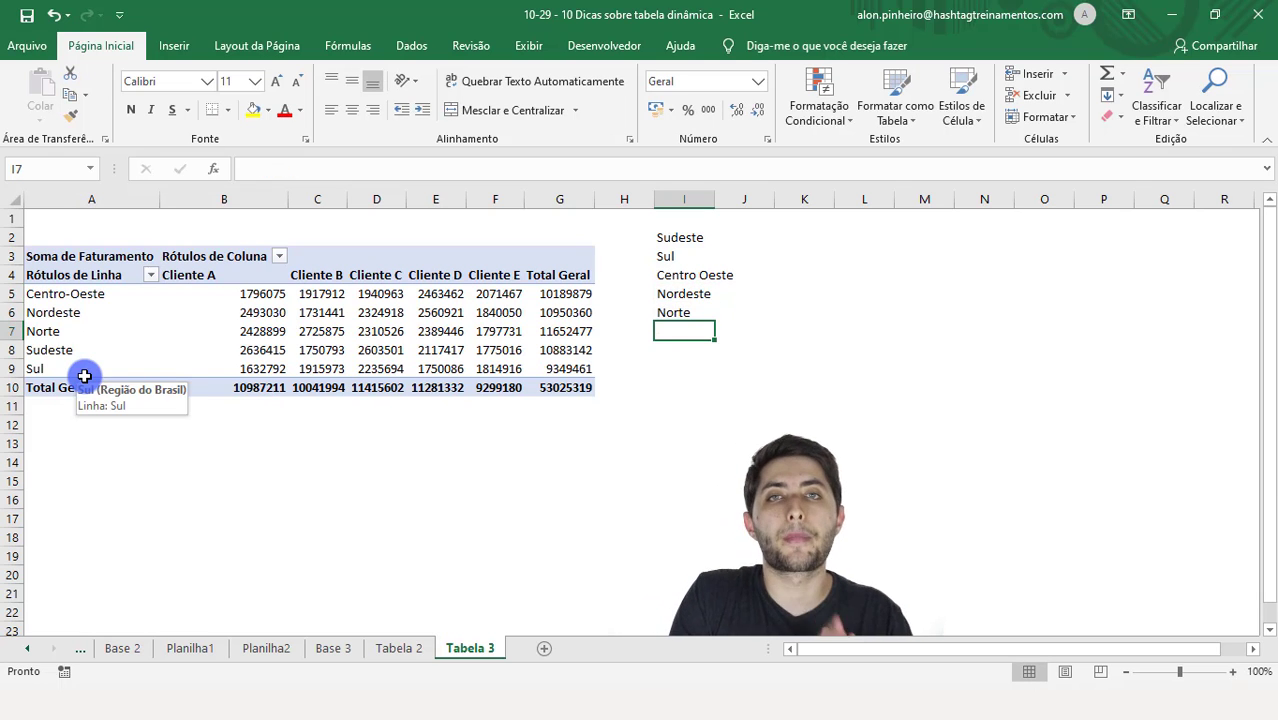
Step: Select the region list in I2:I6 and open the custom lists editor from the advanced Excel options
left_click_drag(658, 237, 672, 312)
left_click(112, 313)
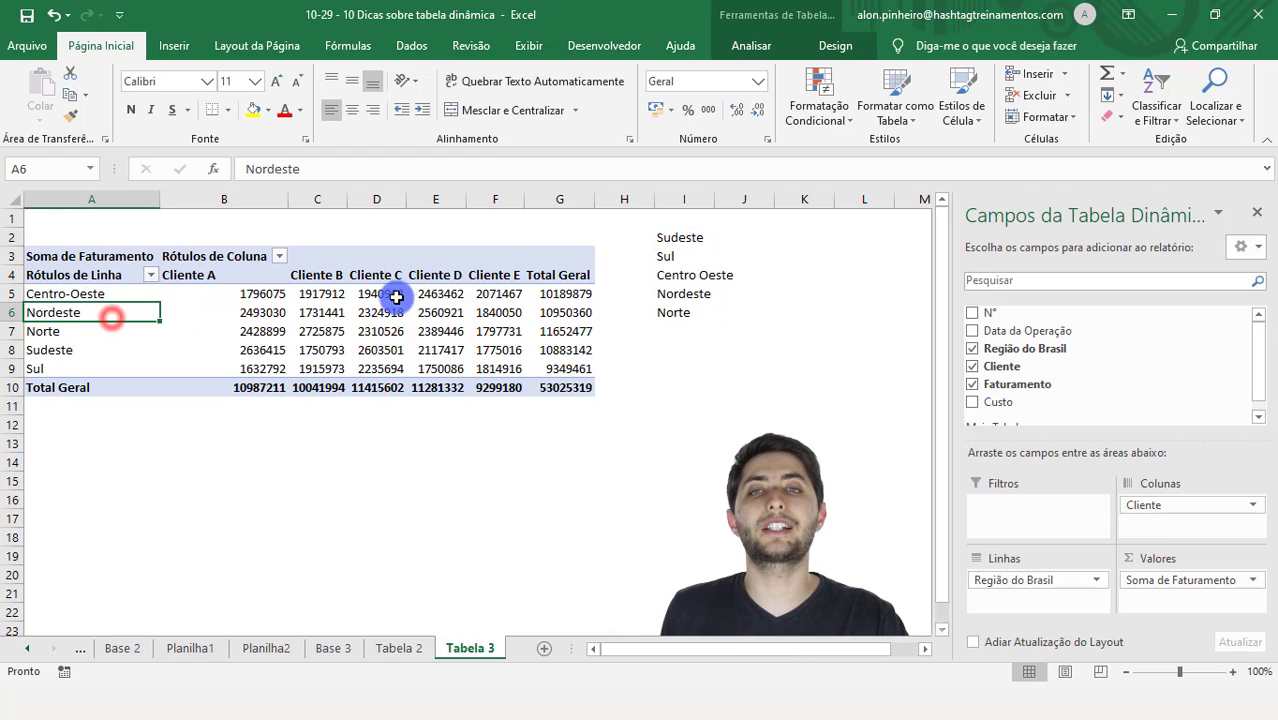
left_click_drag(680, 240, 688, 314)
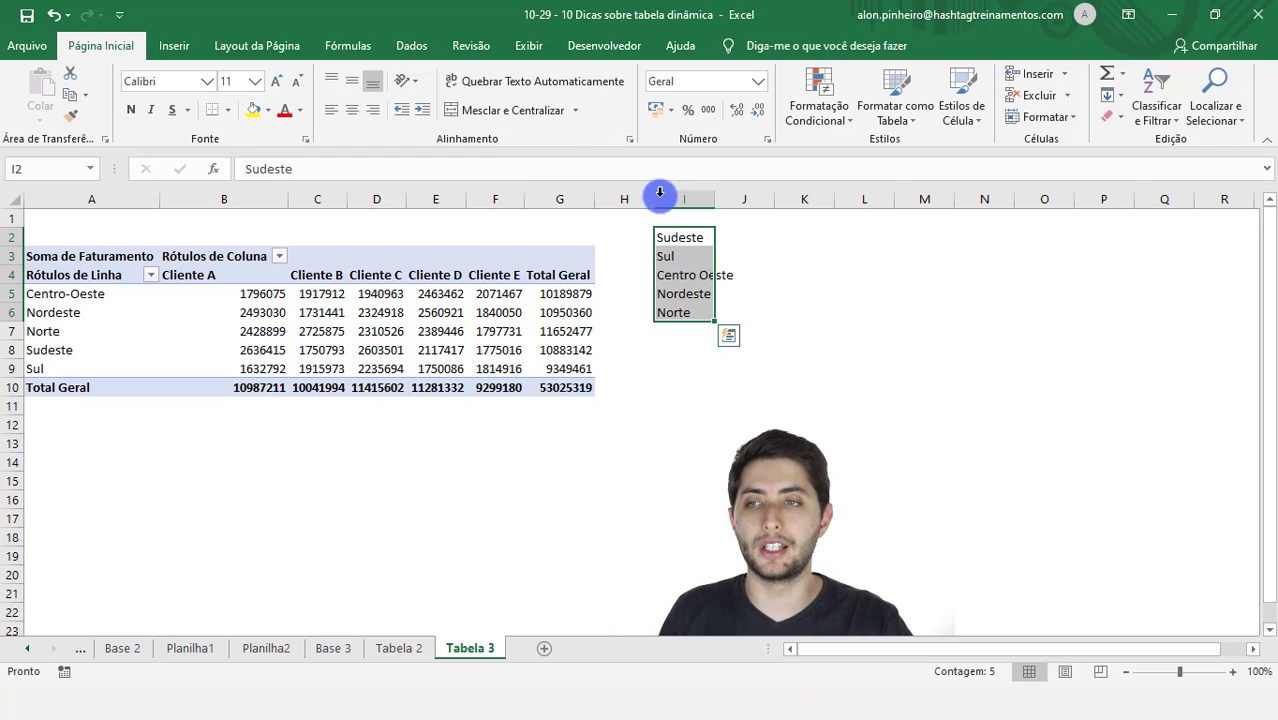
left_click(30, 47)
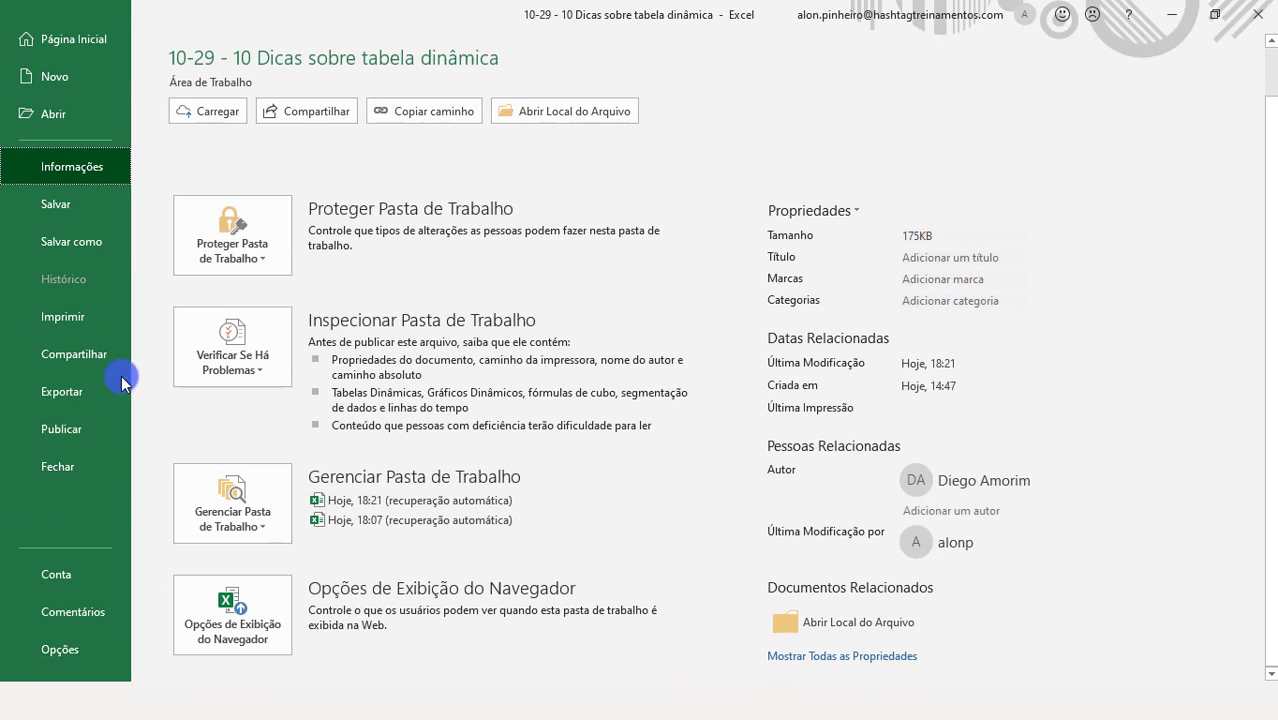
left_click(57, 650)
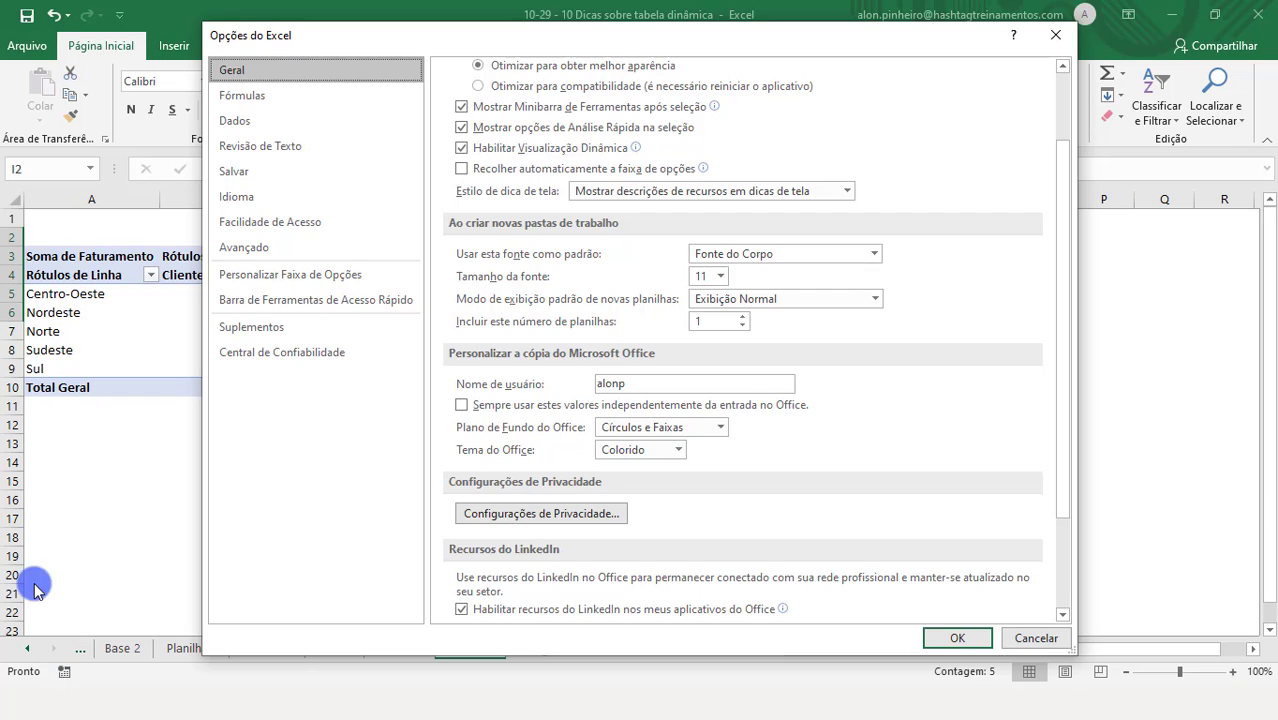
left_click(230, 252)
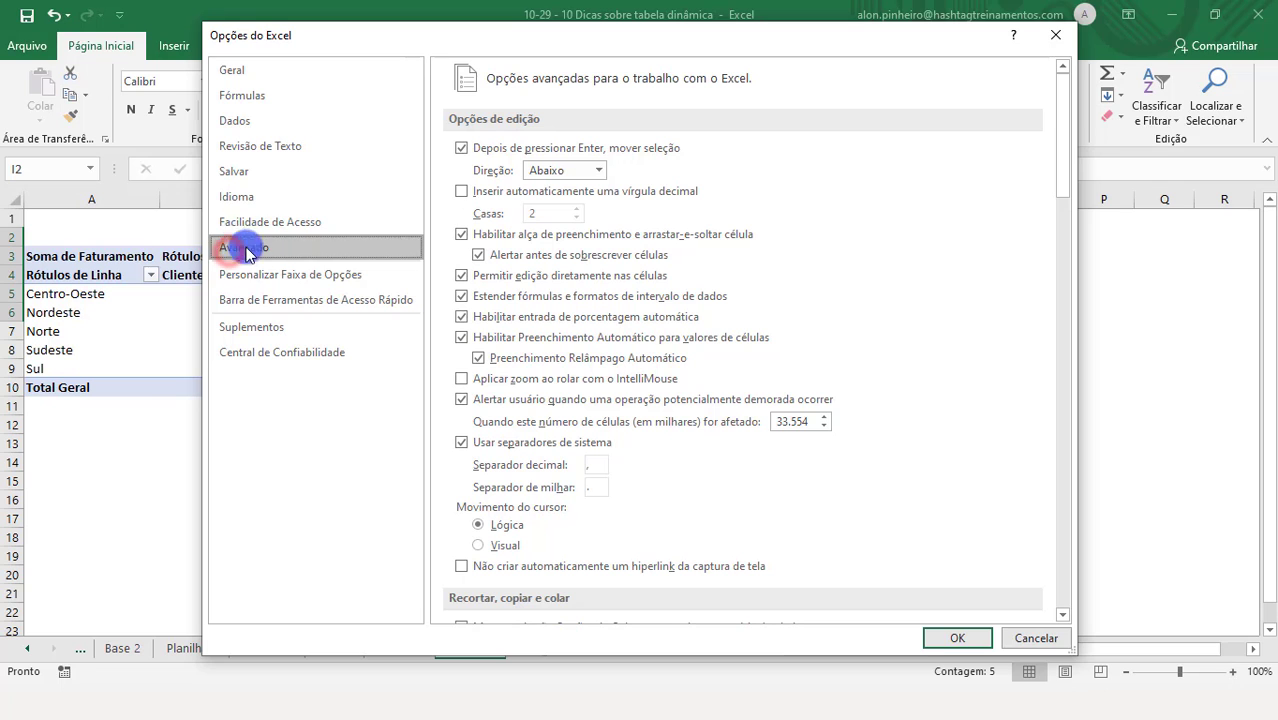
left_click(275, 246)
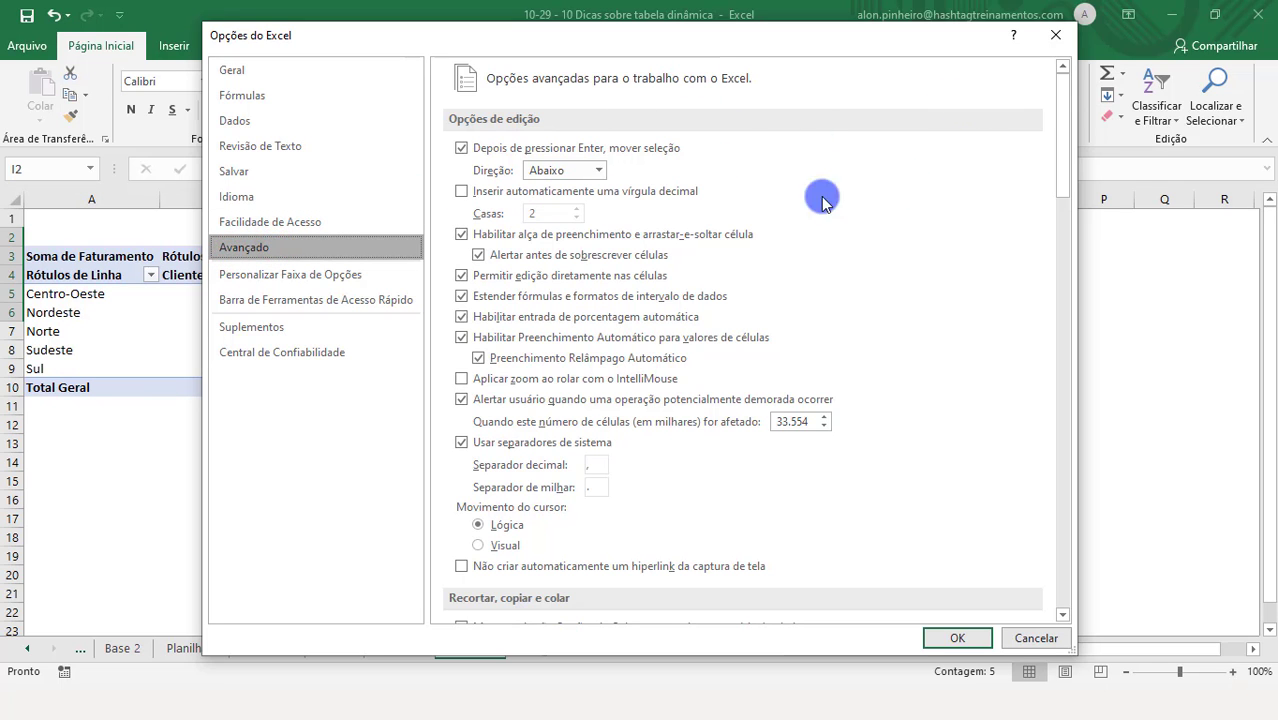
left_click_drag(1059, 93, 970, 592)
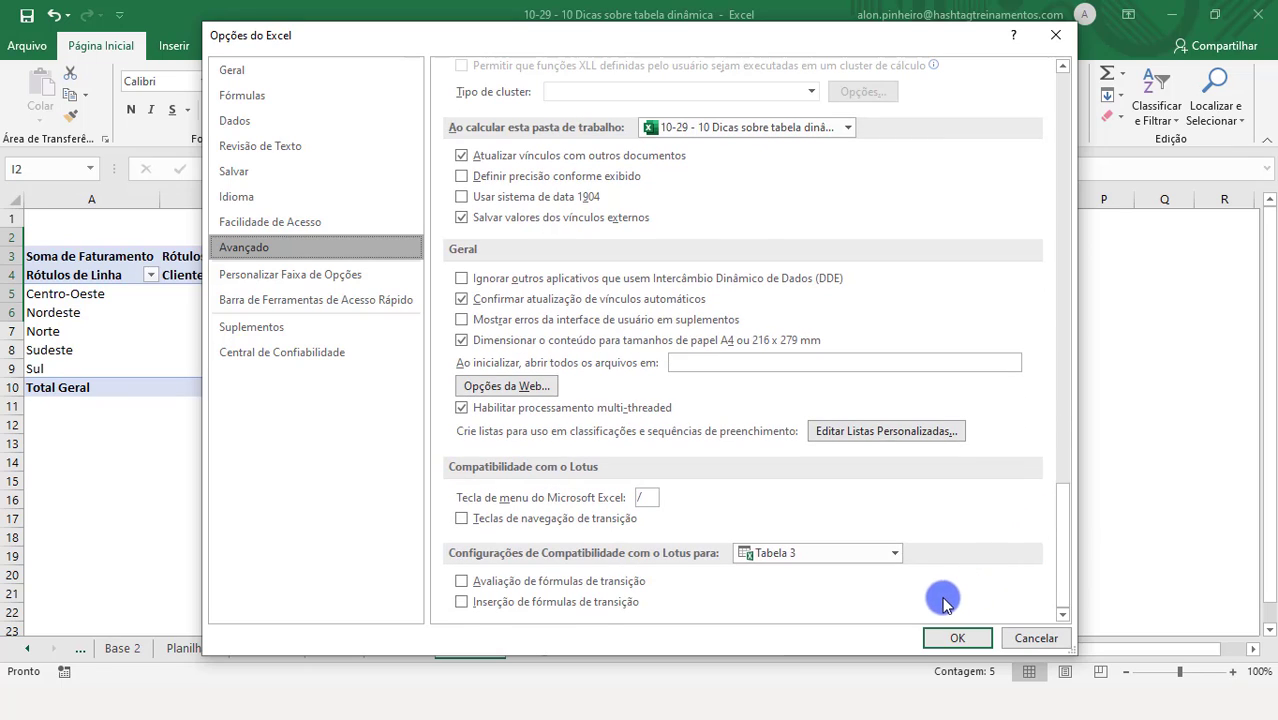
left_click(866, 437)
left_click_drag(643, 31, 432, 124)
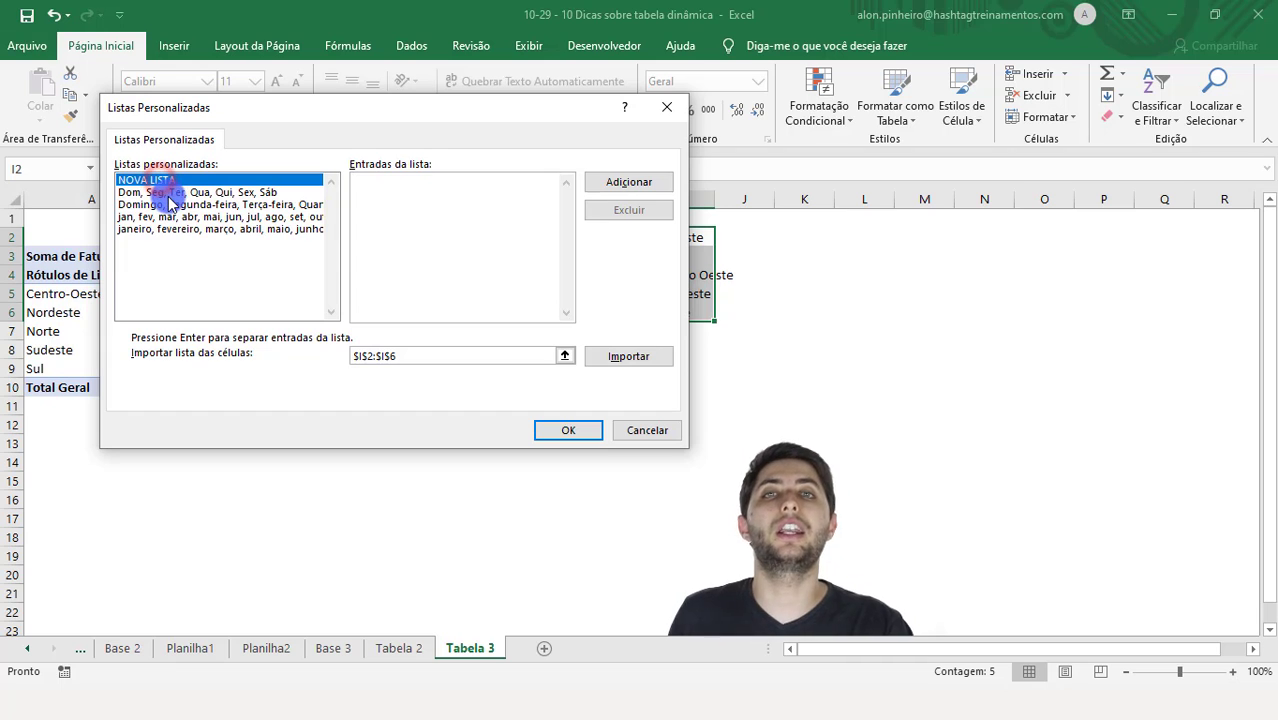
Step: Fill in the new custom list's entries as Sudeste, Sul, Centro-Oeste, Nordeste and Norte
left_click(447, 199)
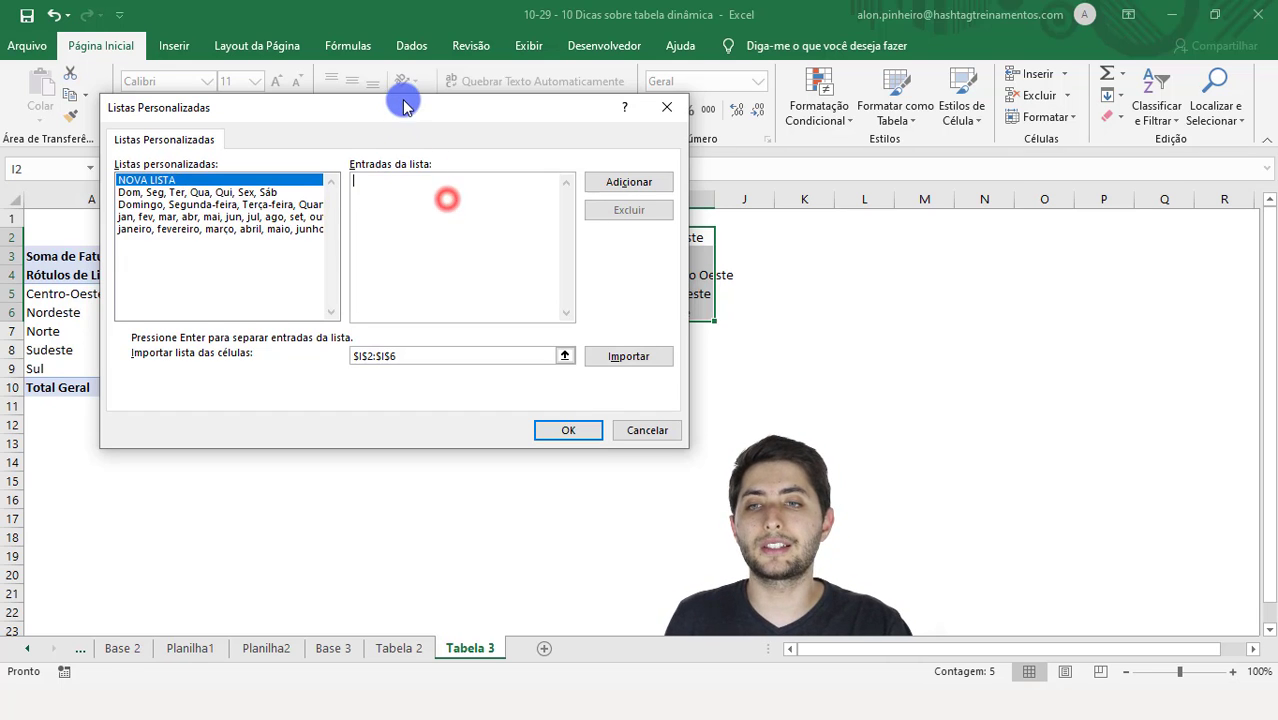
left_click_drag(400, 104, 315, 121)
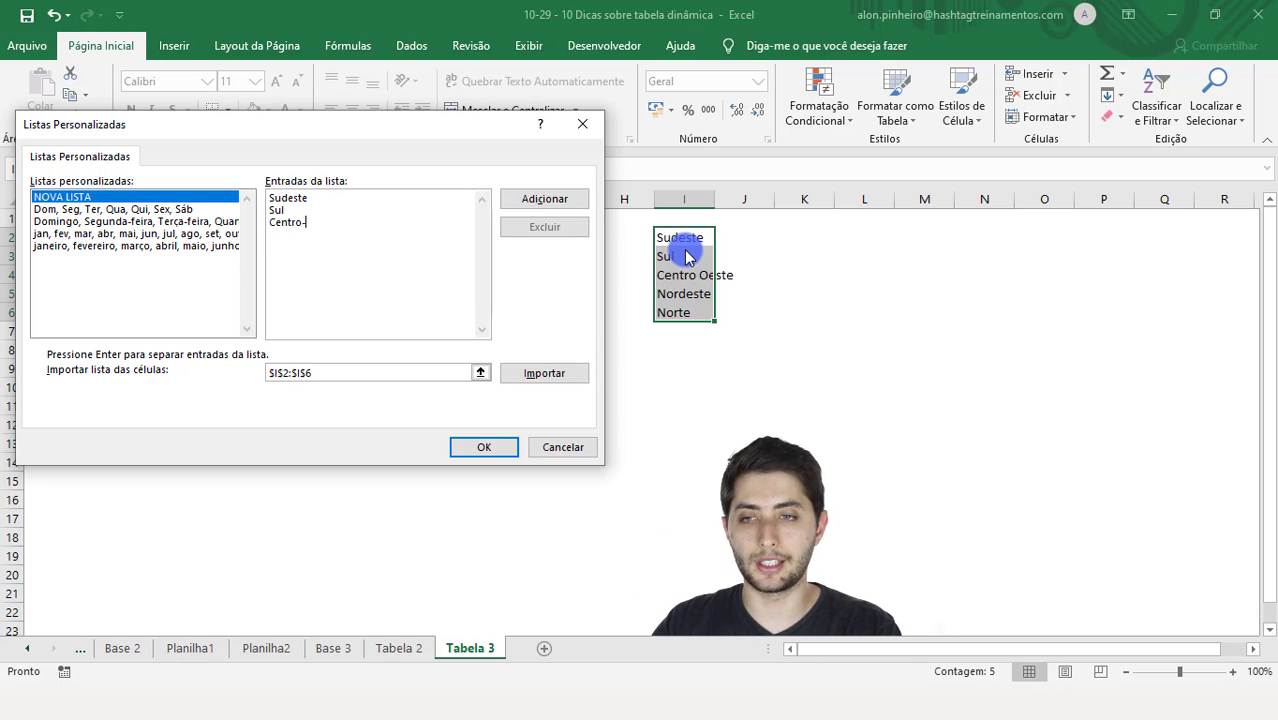
type("ste")
key("Return")
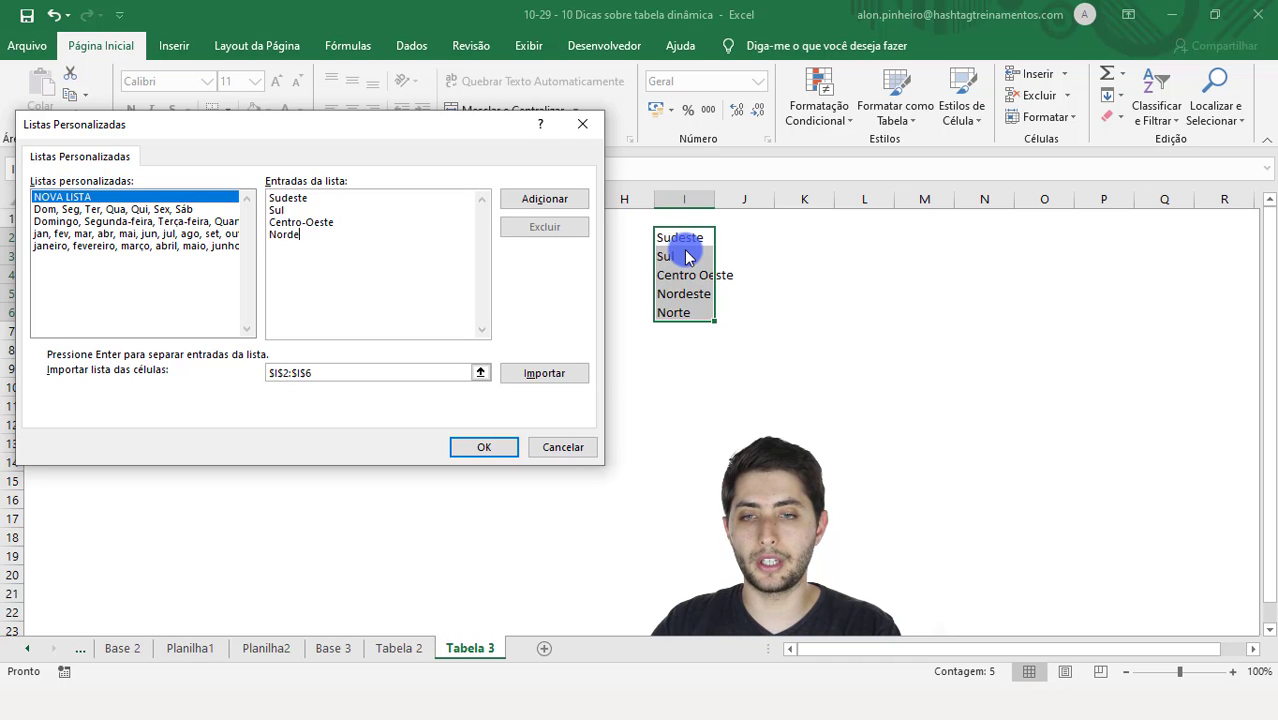
type("rte")
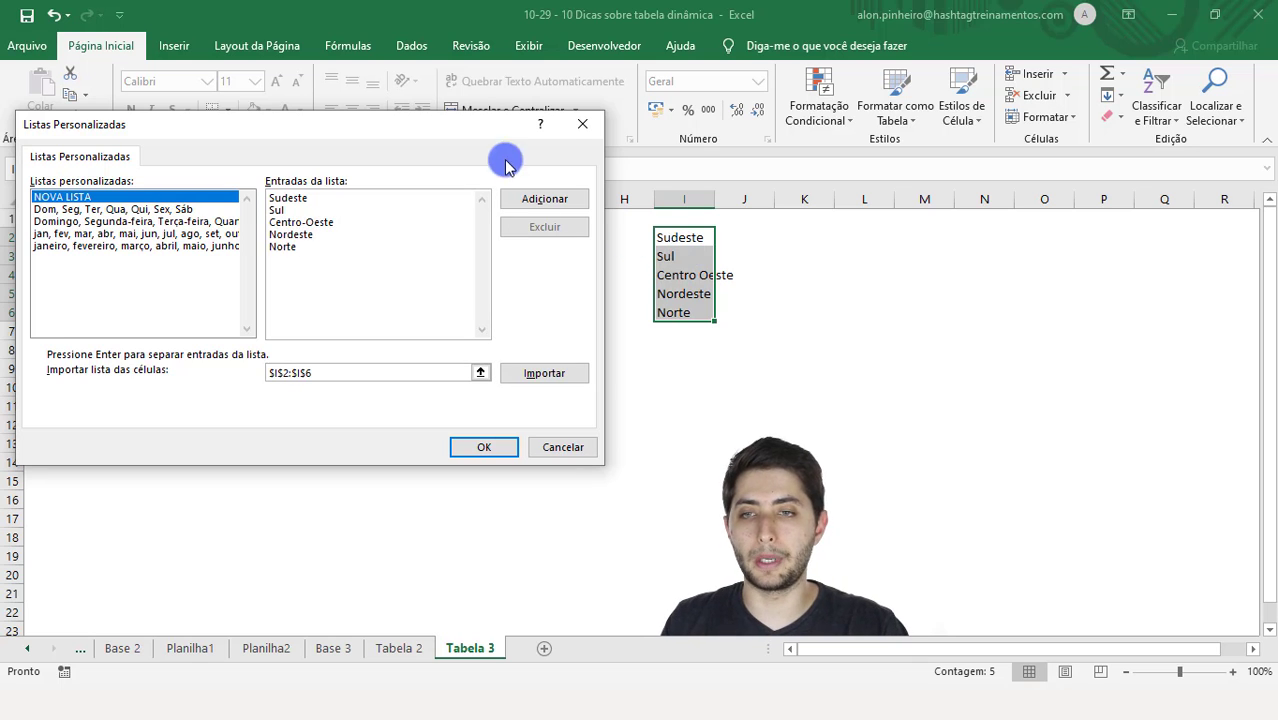
left_click_drag(466, 132, 512, 133)
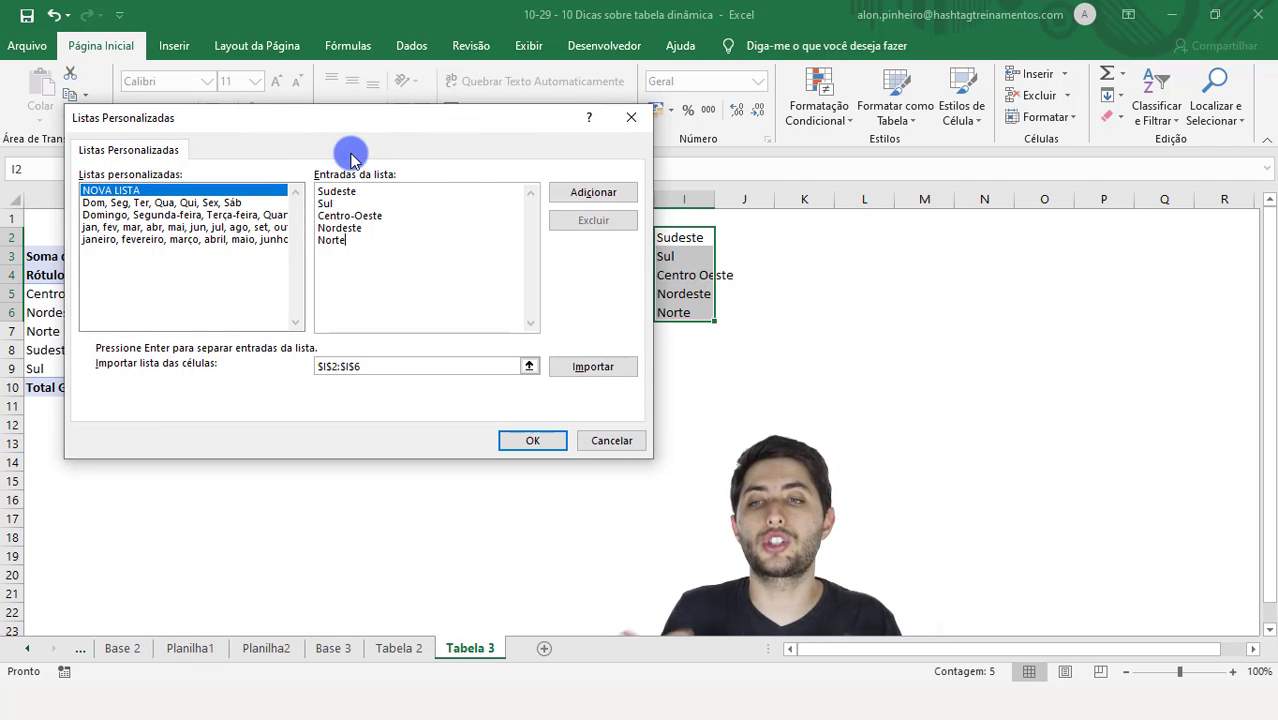
Step: Add the region entries as a custom list, accept the Excel options and deselect the range on Tabela 3
left_click(577, 195)
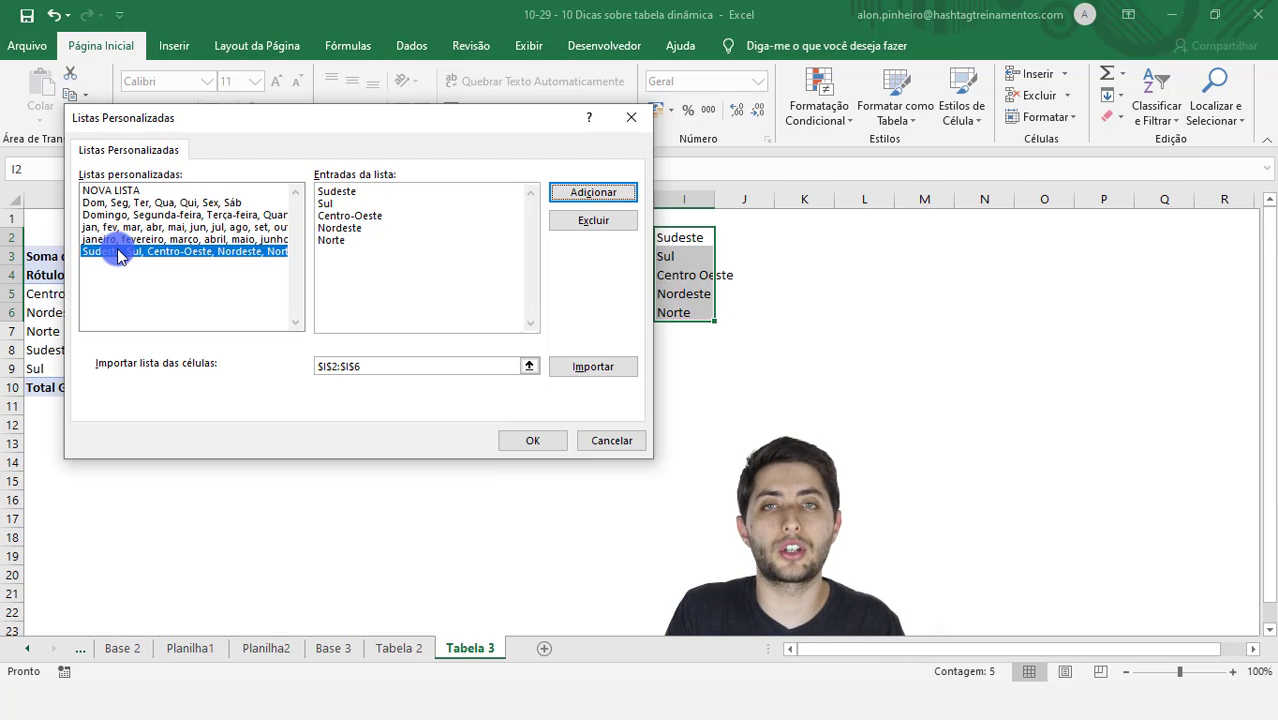
left_click(532, 440)
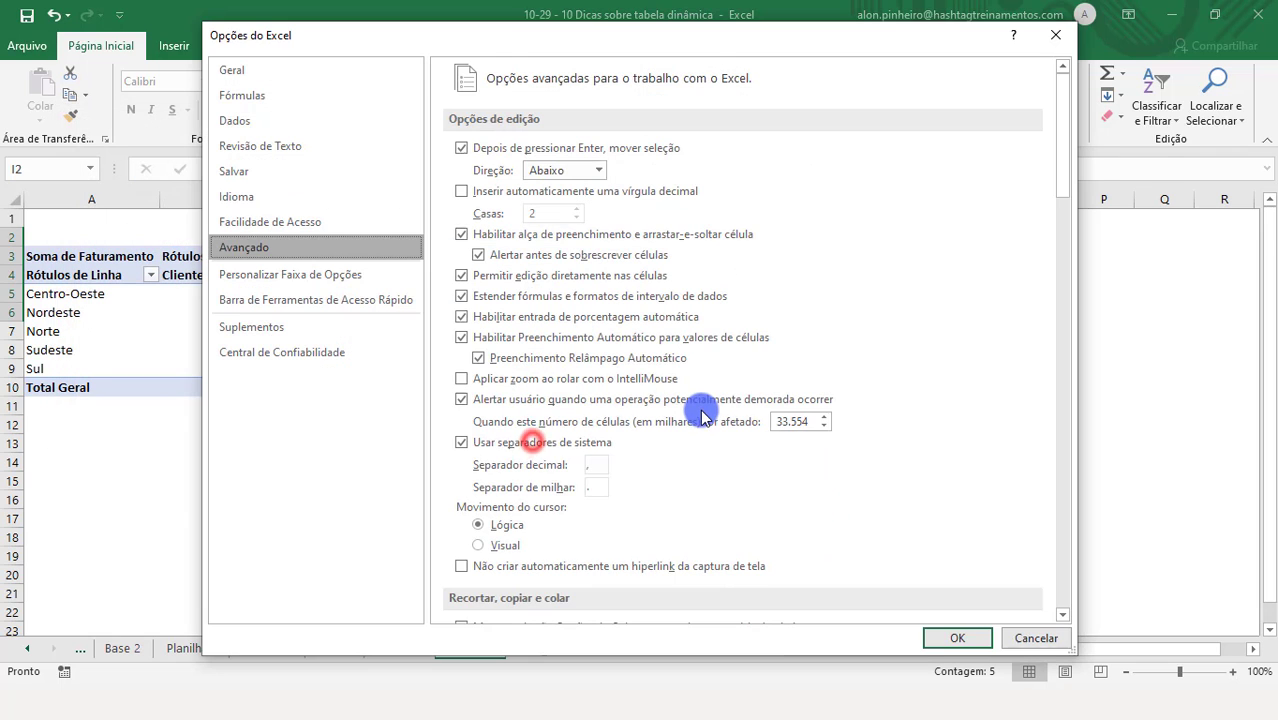
left_click(956, 630)
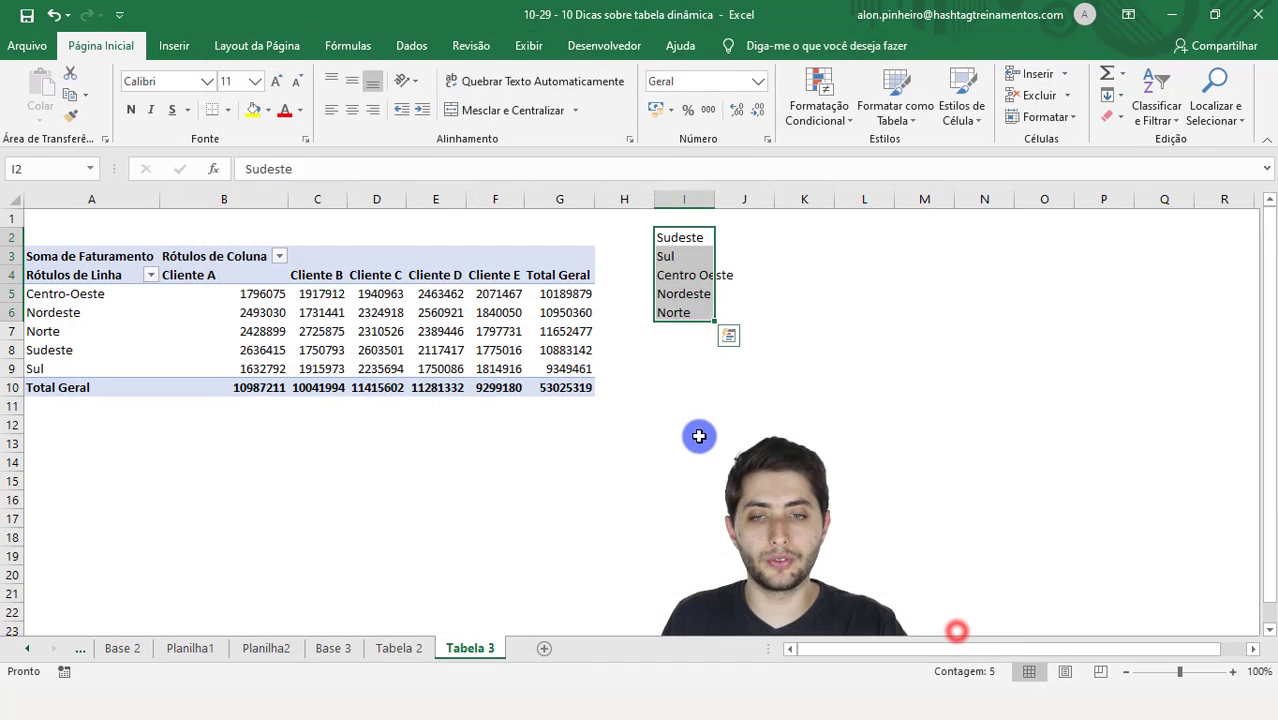
left_click(696, 433)
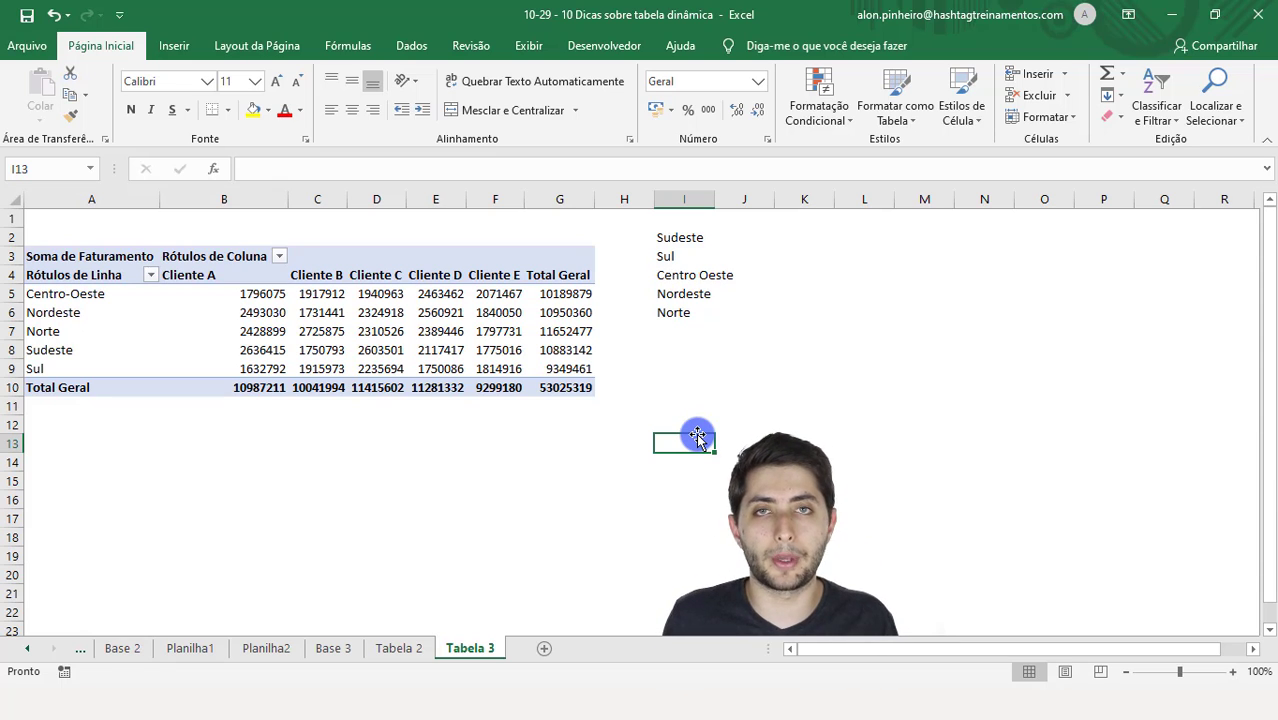
Step: Enter segunda-feira in L4, autofill the weekdays down to L10 and fit the width of column L to its contents
left_click(876, 281)
type("segunda-feira")
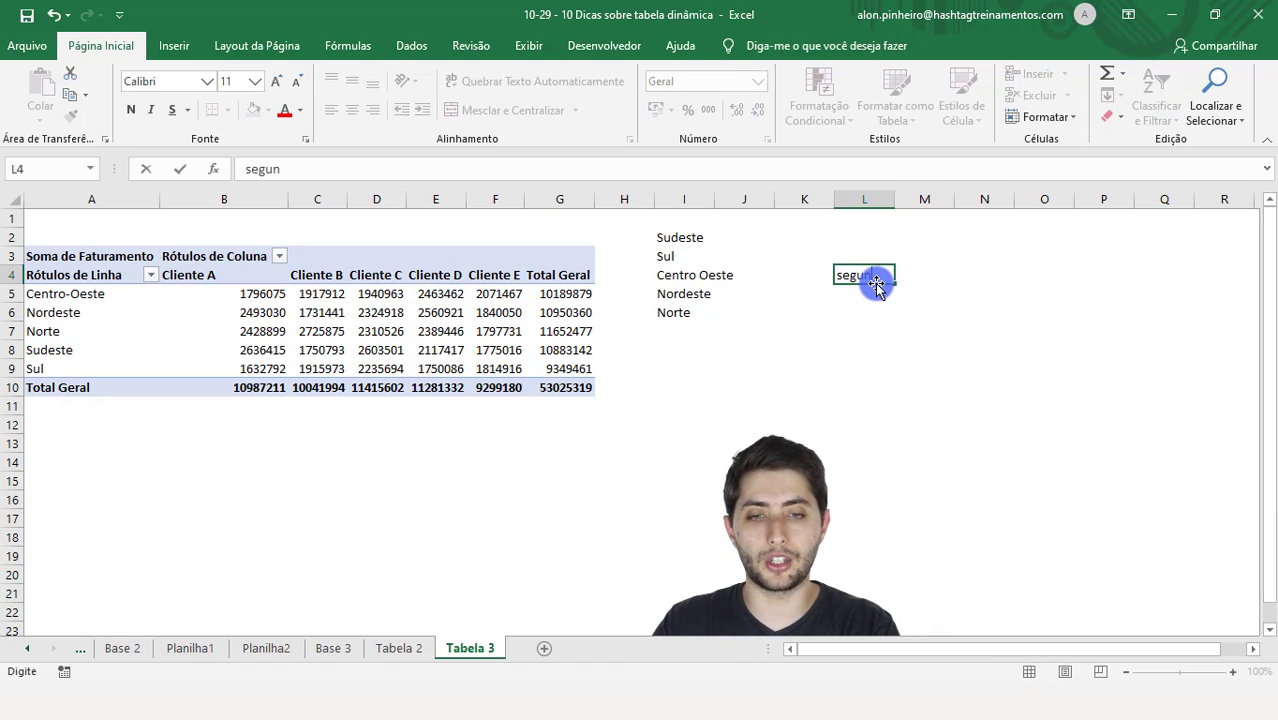
key("Return")
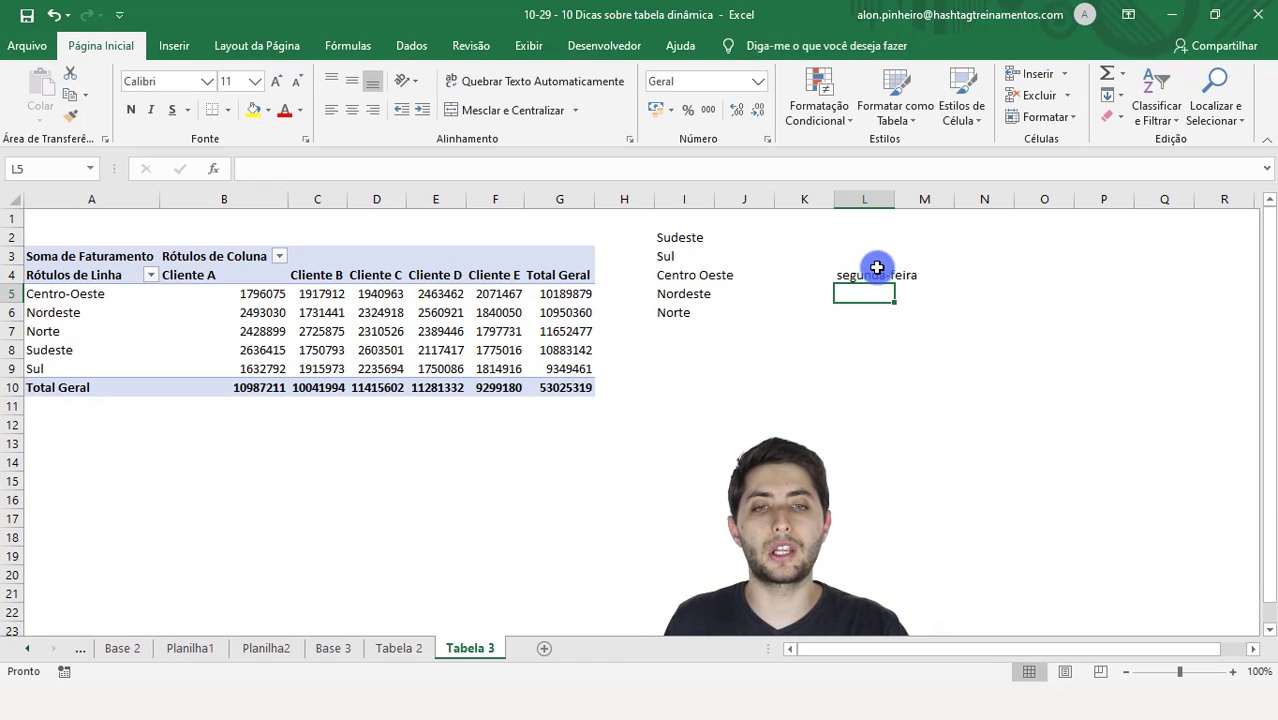
left_click(878, 271)
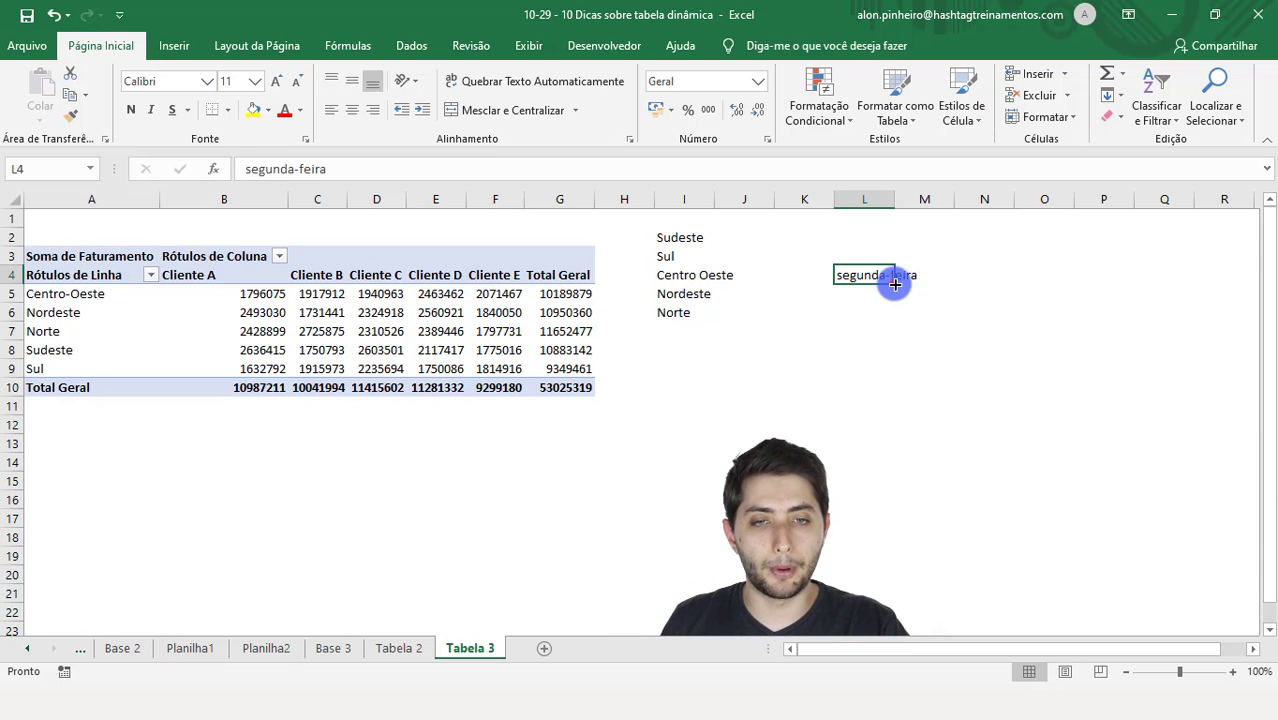
left_click_drag(895, 287, 900, 400)
double_click(895, 199)
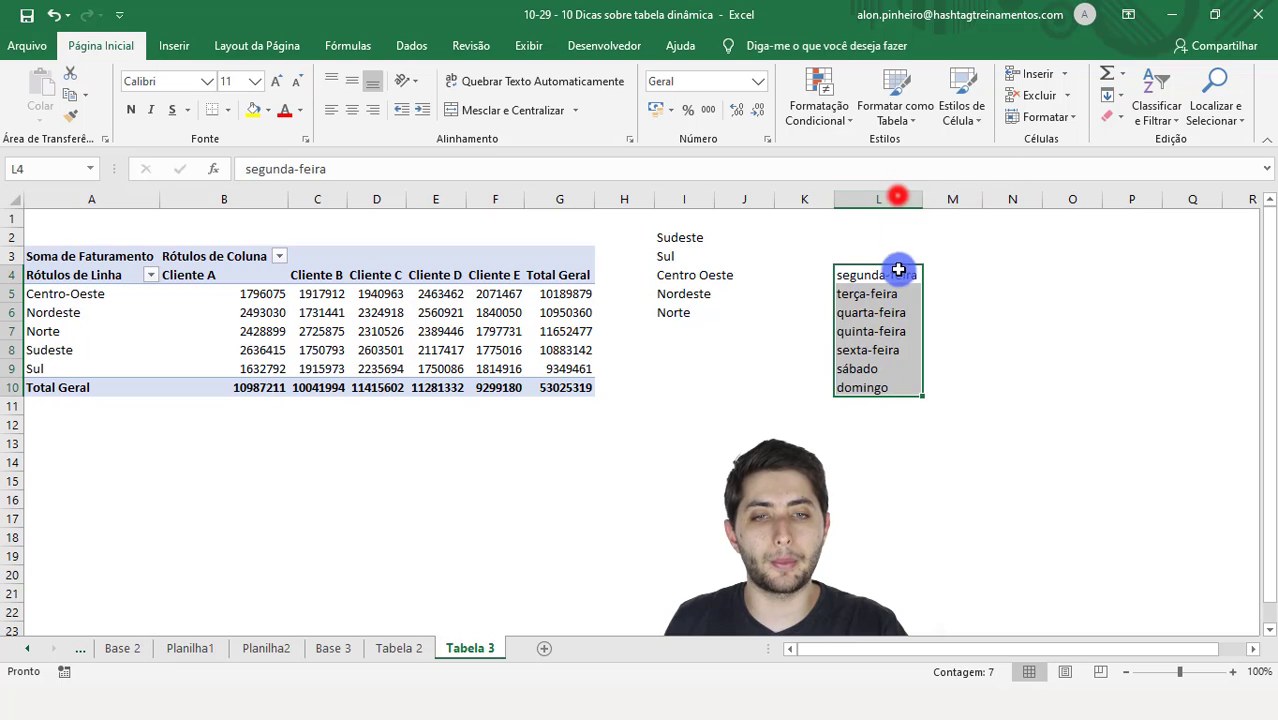
left_click(895, 275)
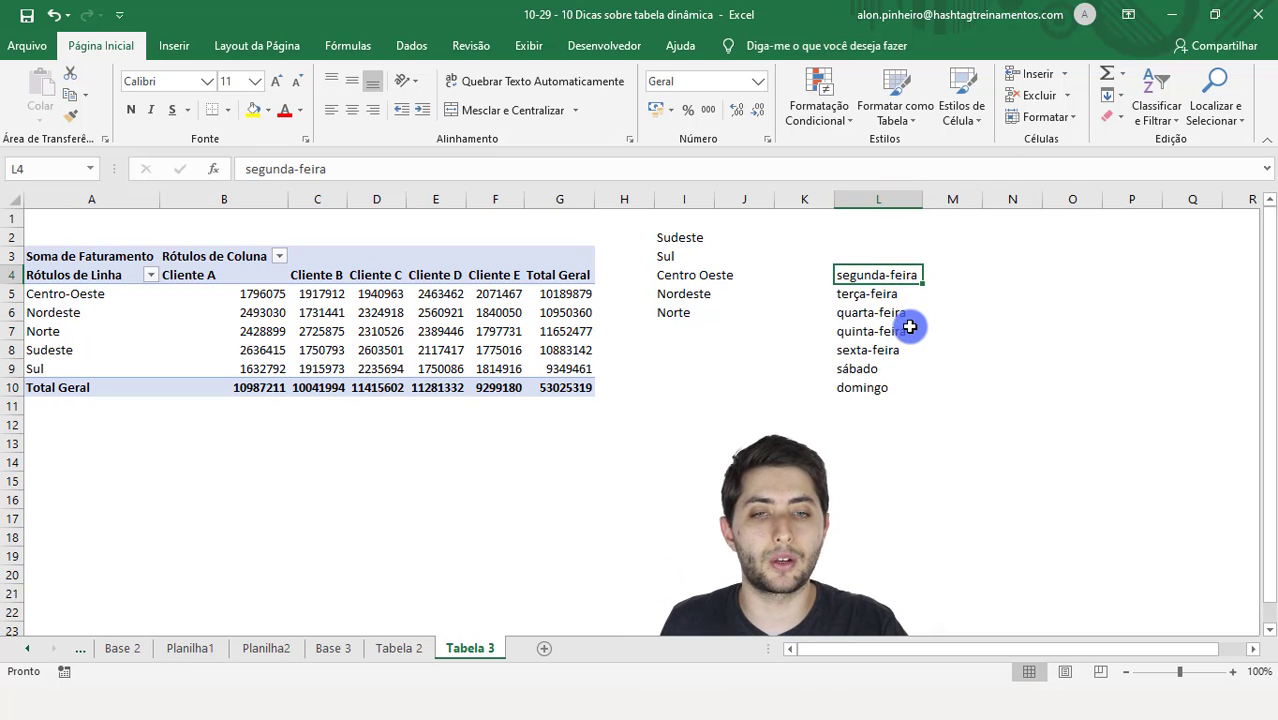
Step: Enter sudeste in M4, autofill the custom region list down to M8 and select the filled range
left_click(947, 280)
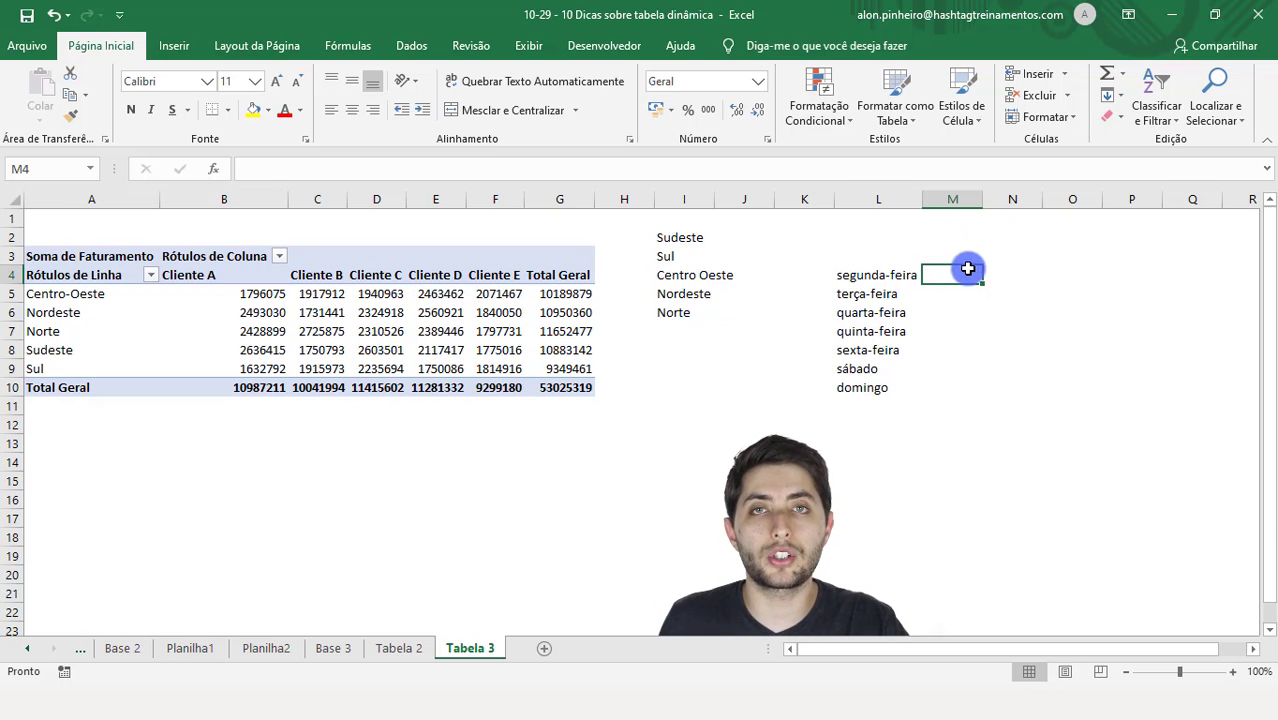
type("sudeste")
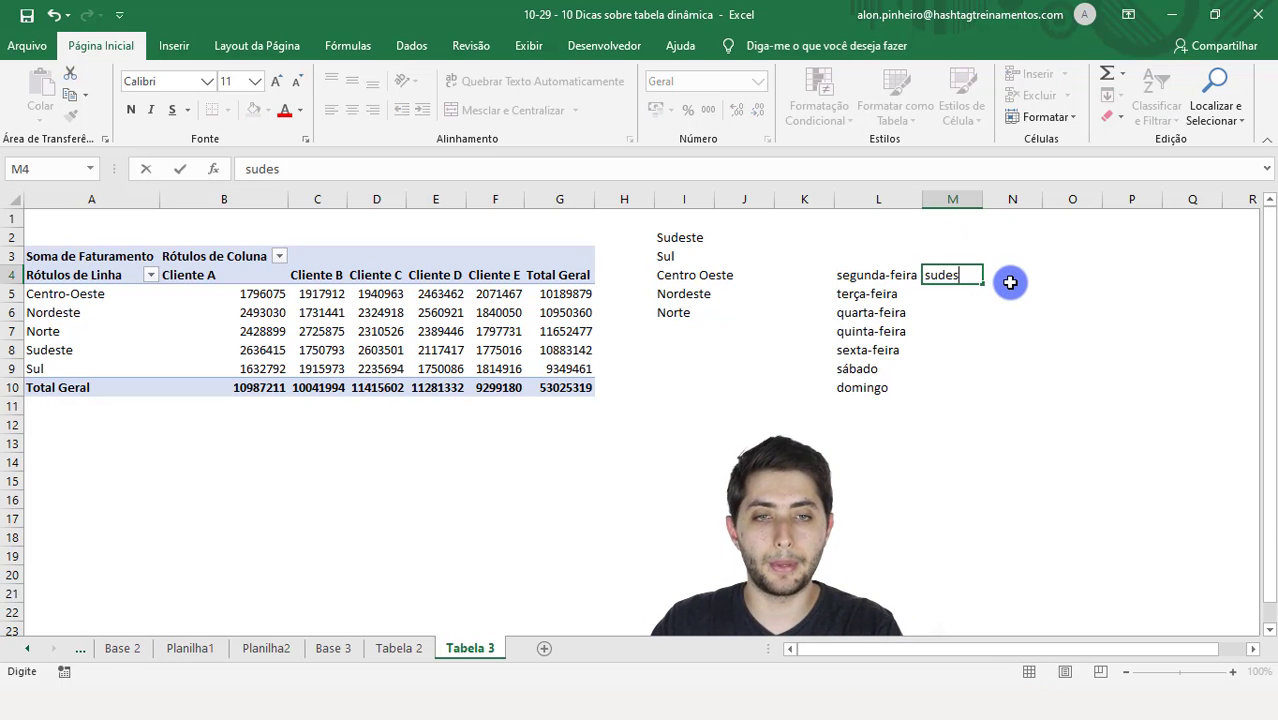
key("Return")
left_click(948, 276)
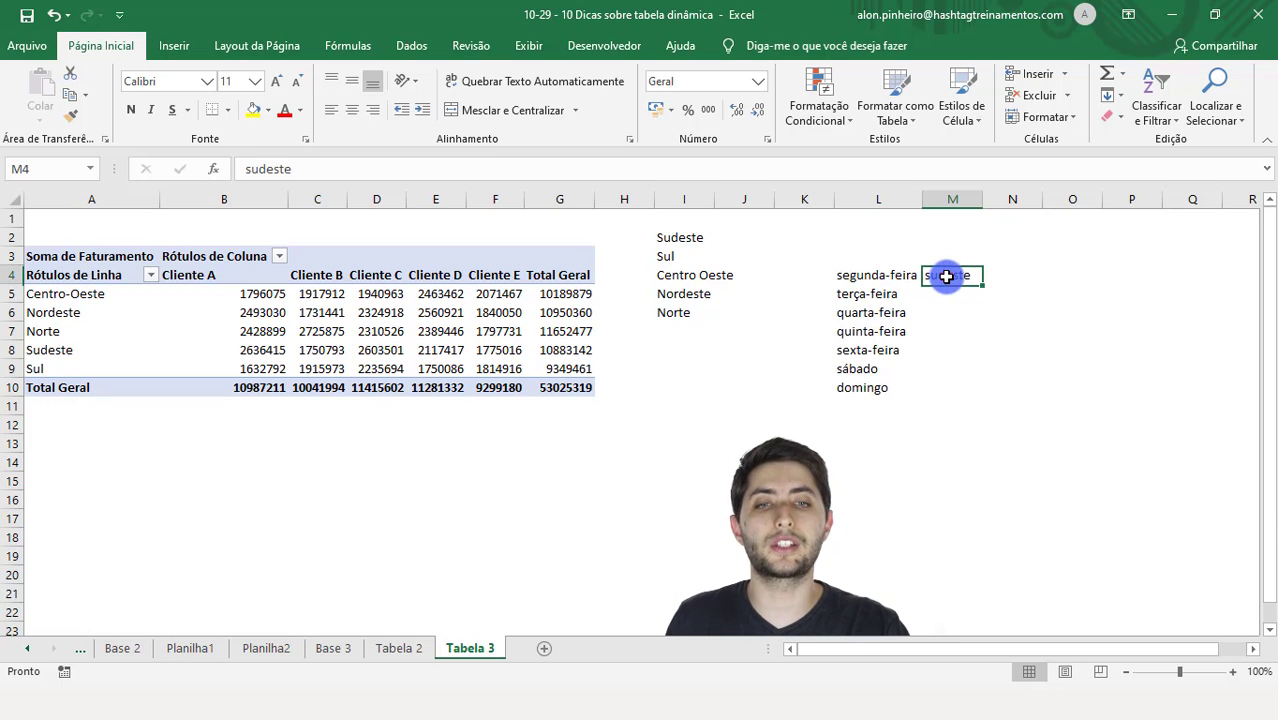
left_click_drag(985, 283, 994, 360)
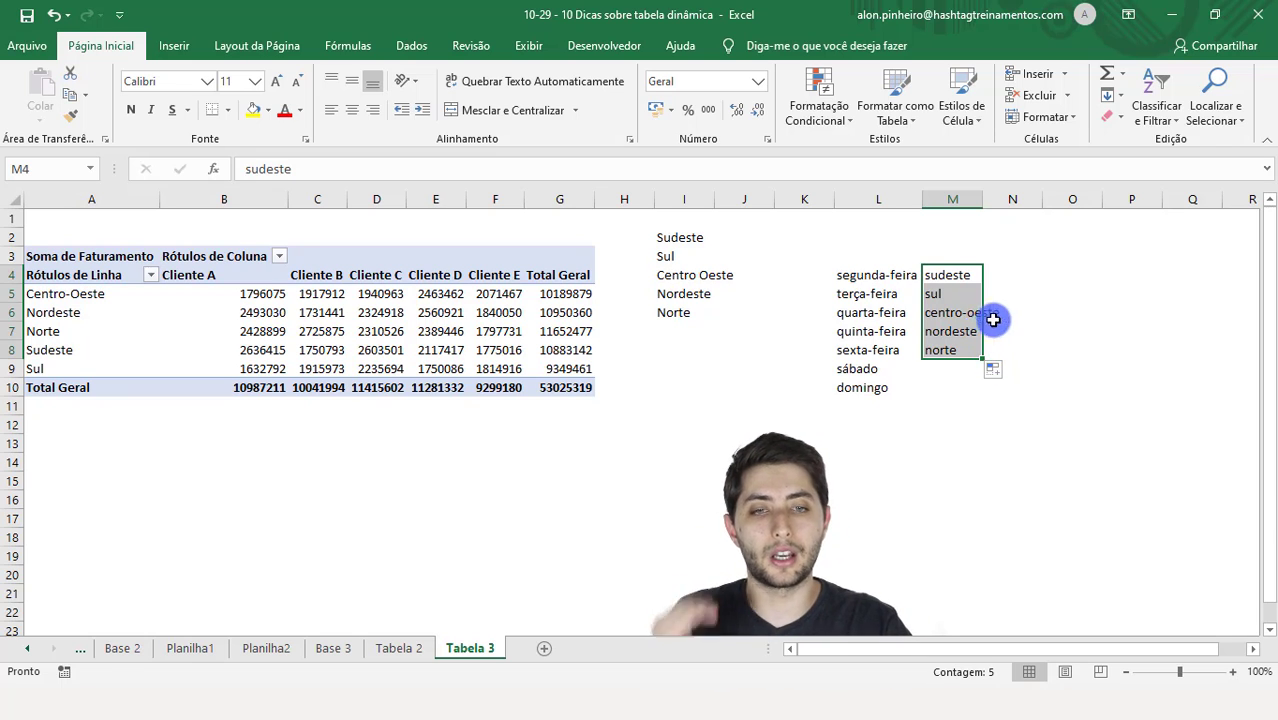
left_click(1030, 281)
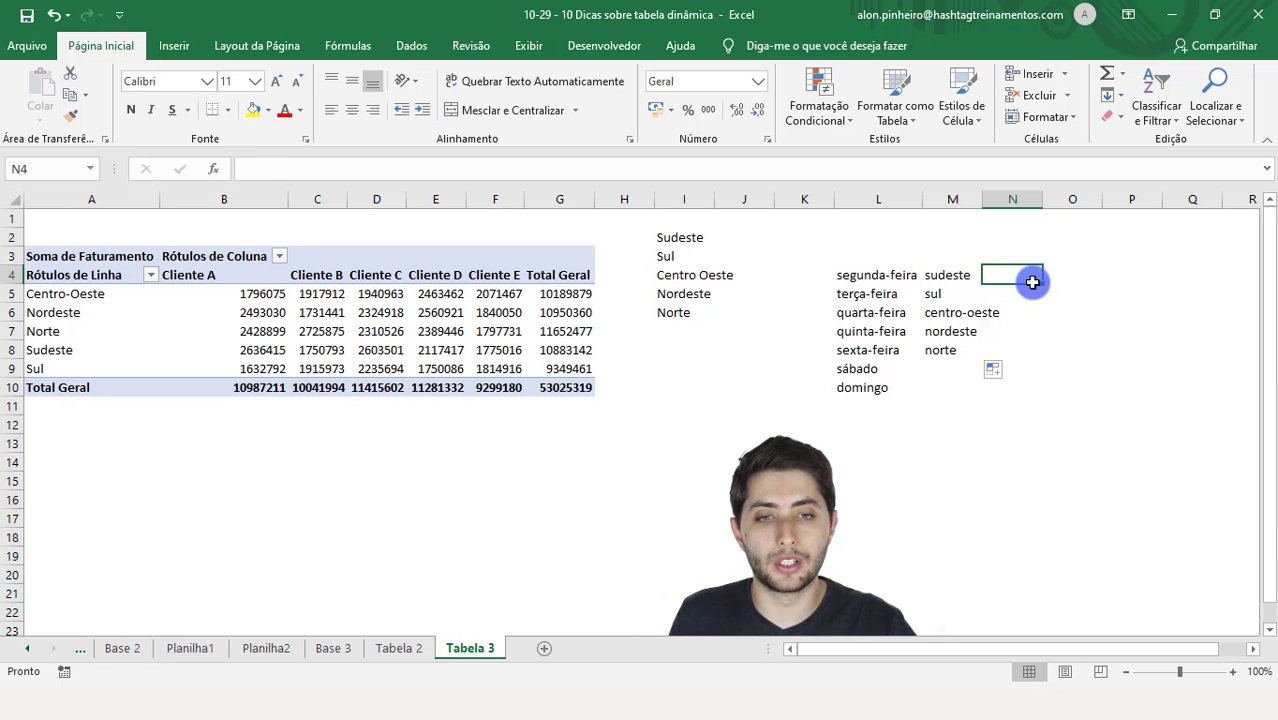
left_click_drag(956, 275, 950, 348)
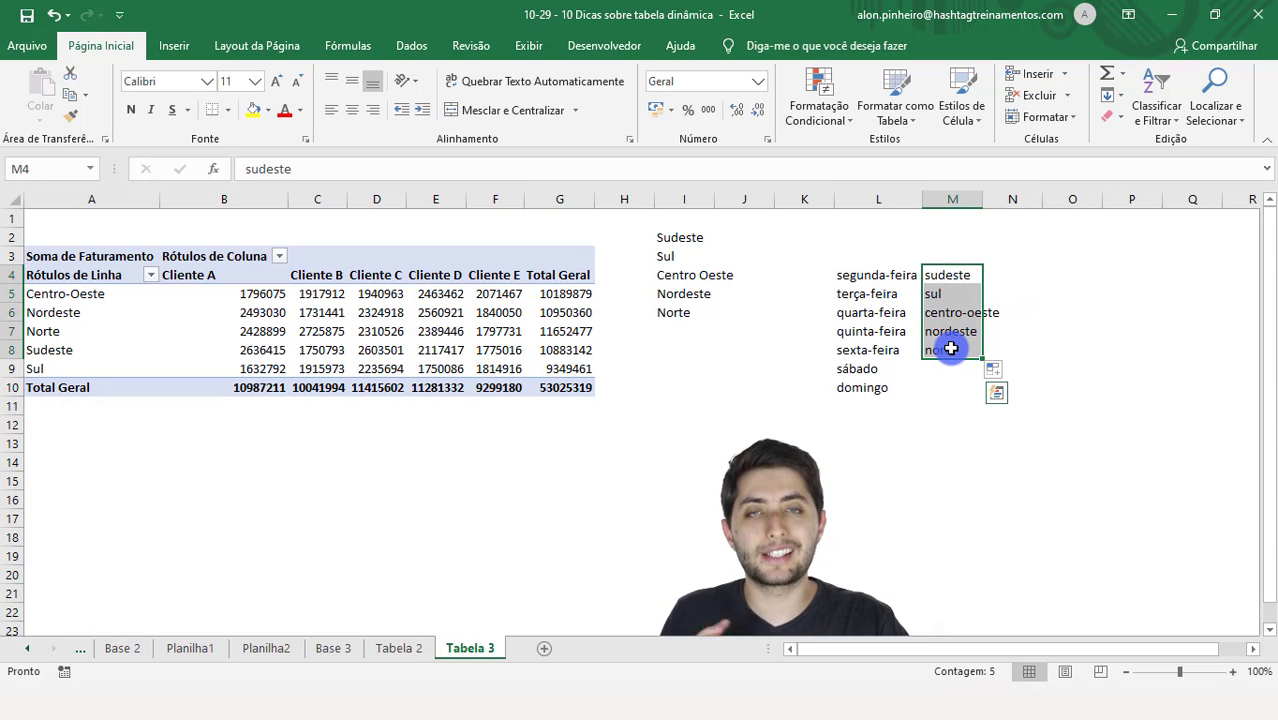
Step: Select the pivot table's region rows A5:G9, close the pivot field list and select cell M4
left_click(48, 297)
left_click_drag(48, 297, 63, 377)
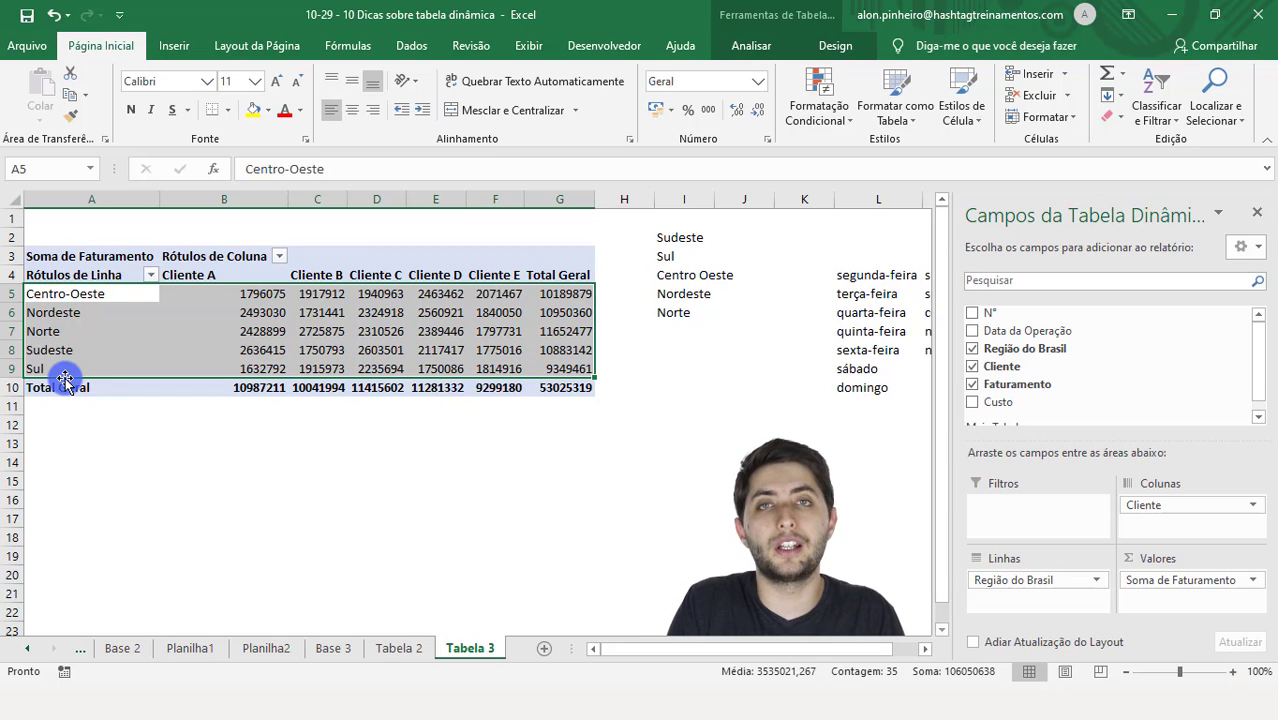
left_click(1257, 212)
left_click(941, 275)
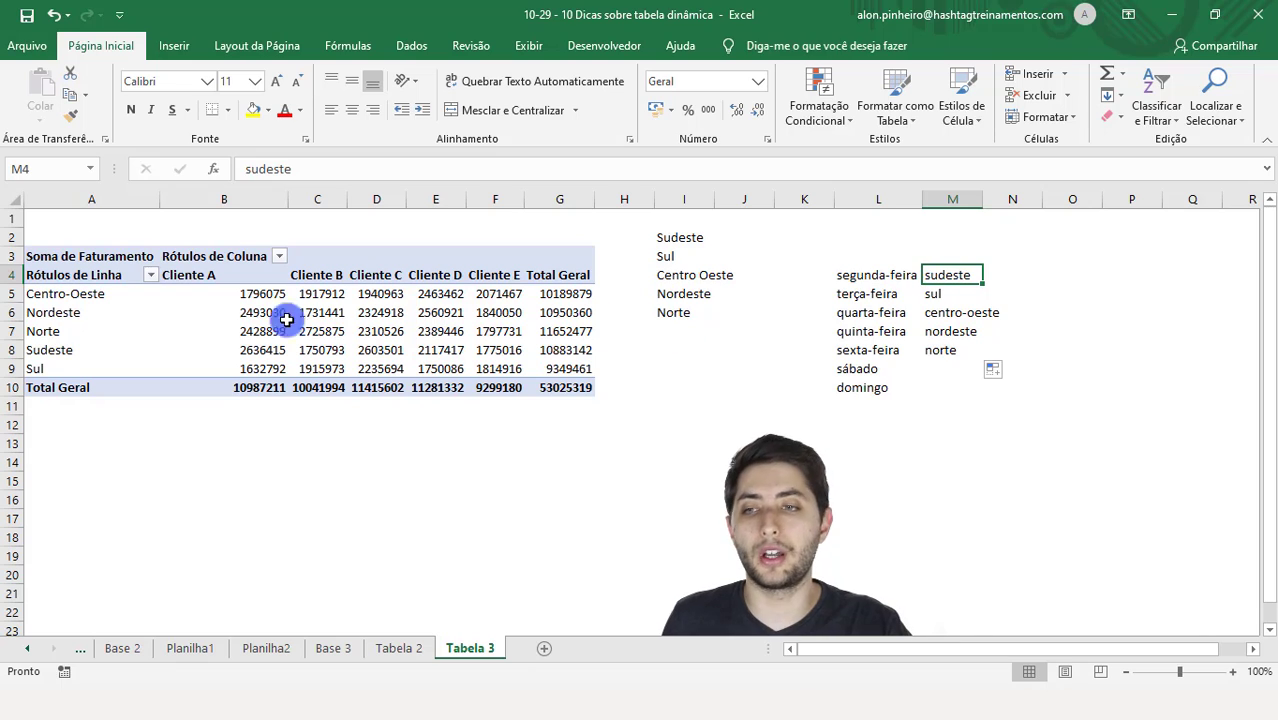
Step: In the Região do Brasil sort options, turn off automatic sorting and set the first key order to Sudeste, Sul, Centro-Oeste, Nordeste, Norte
left_click(131, 294)
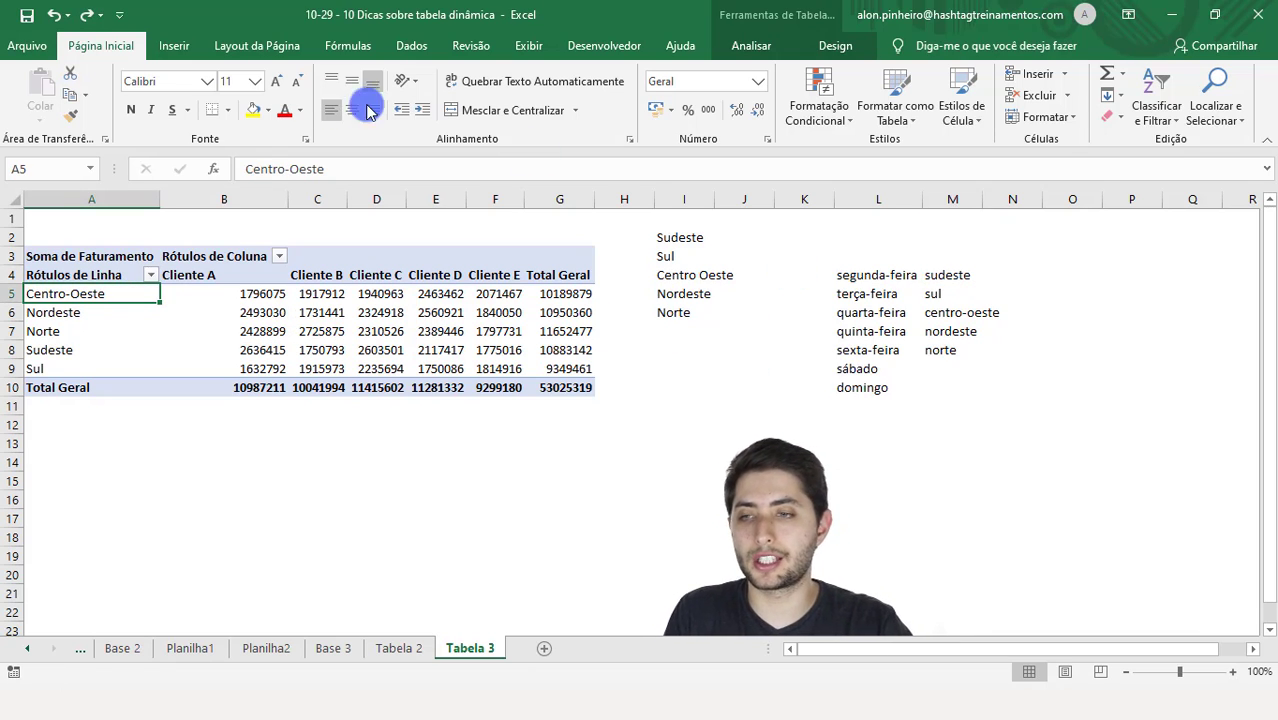
right_click(105, 293)
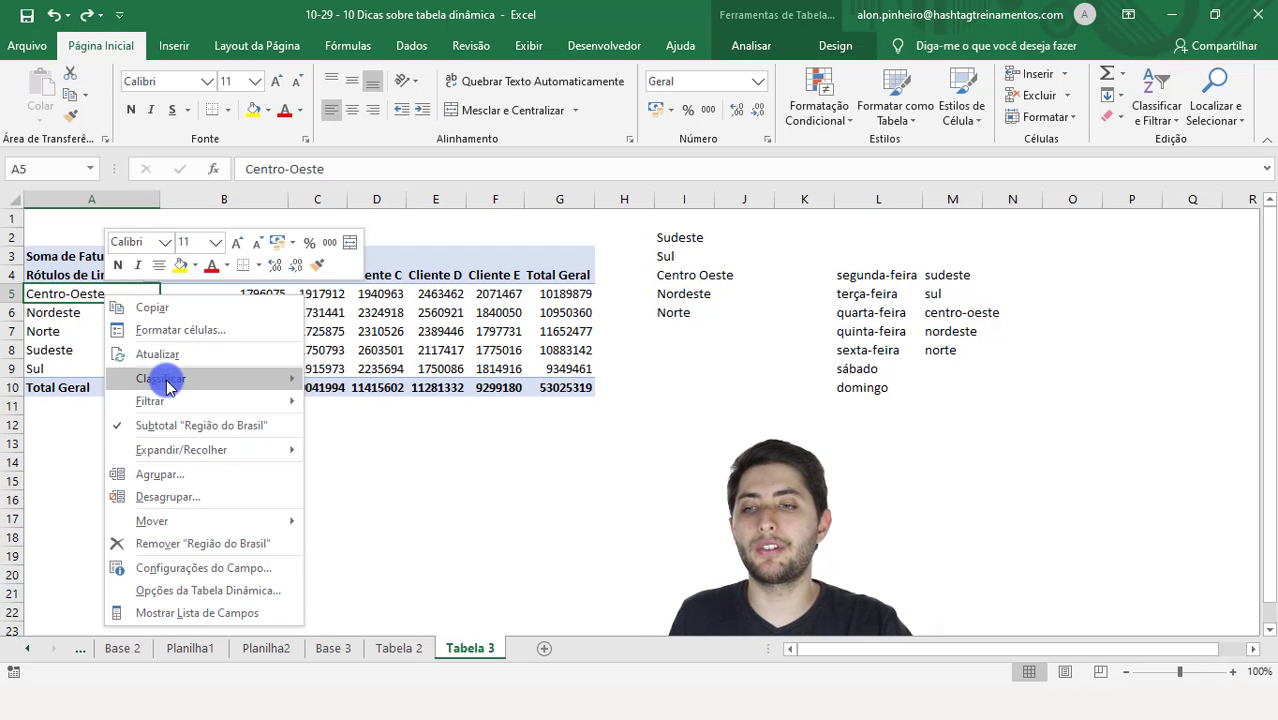
mouse_move(165, 378)
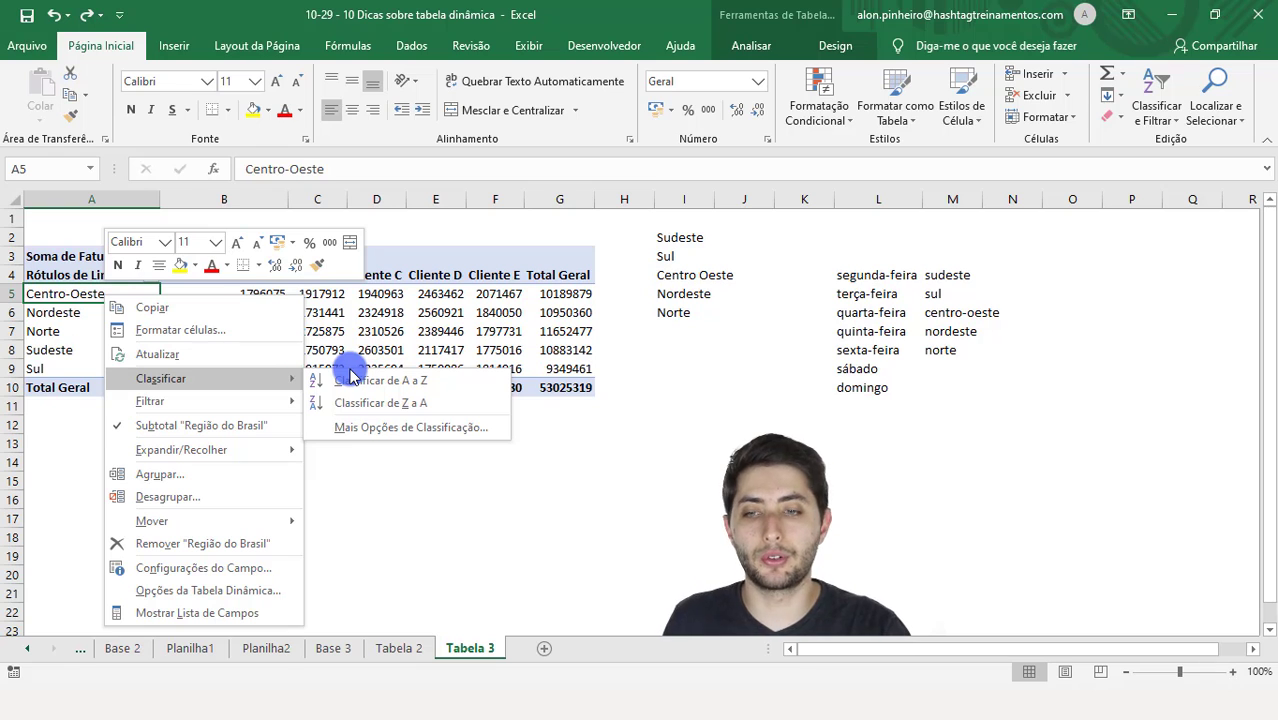
left_click(362, 428)
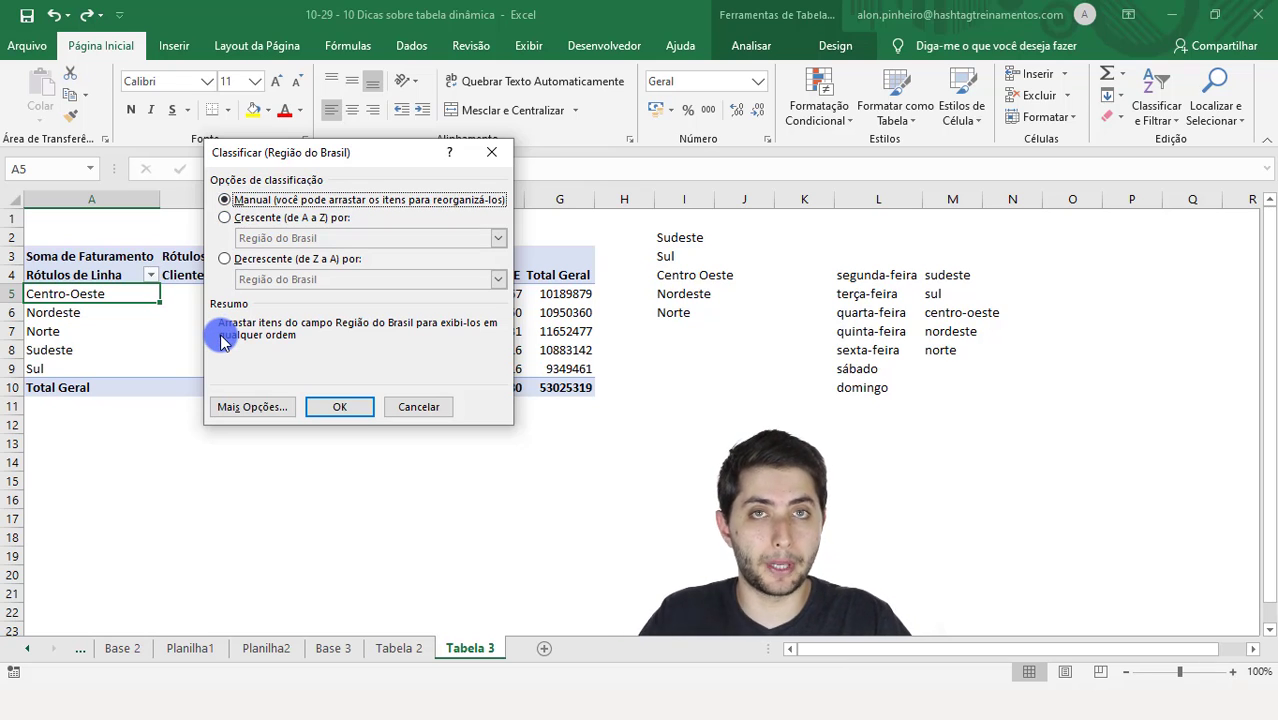
left_click(253, 406)
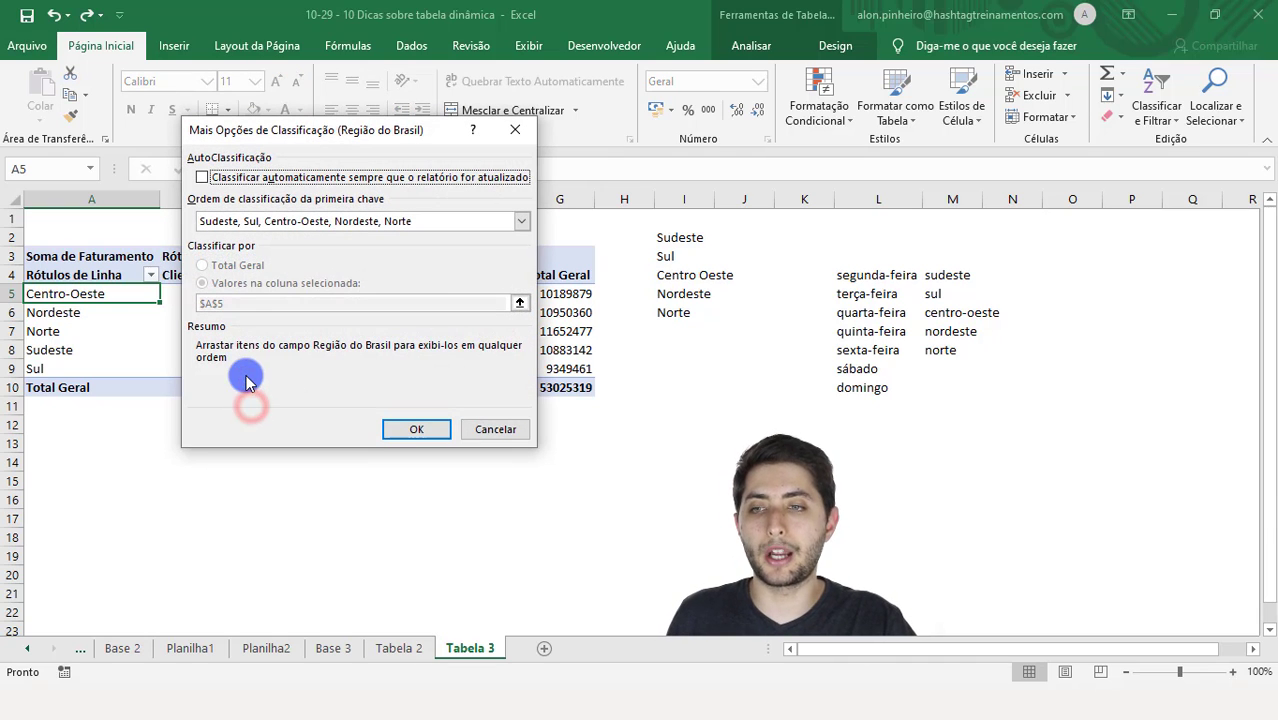
left_click(336, 178)
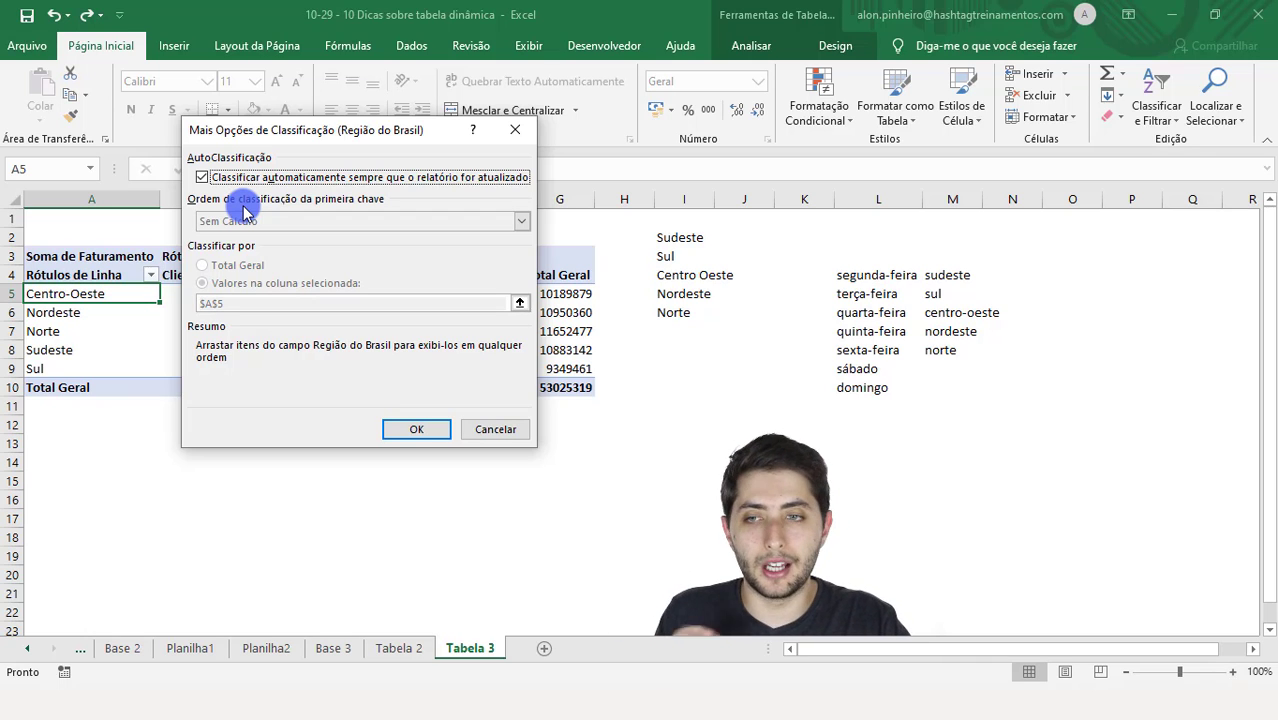
left_click(205, 178)
left_click(213, 178)
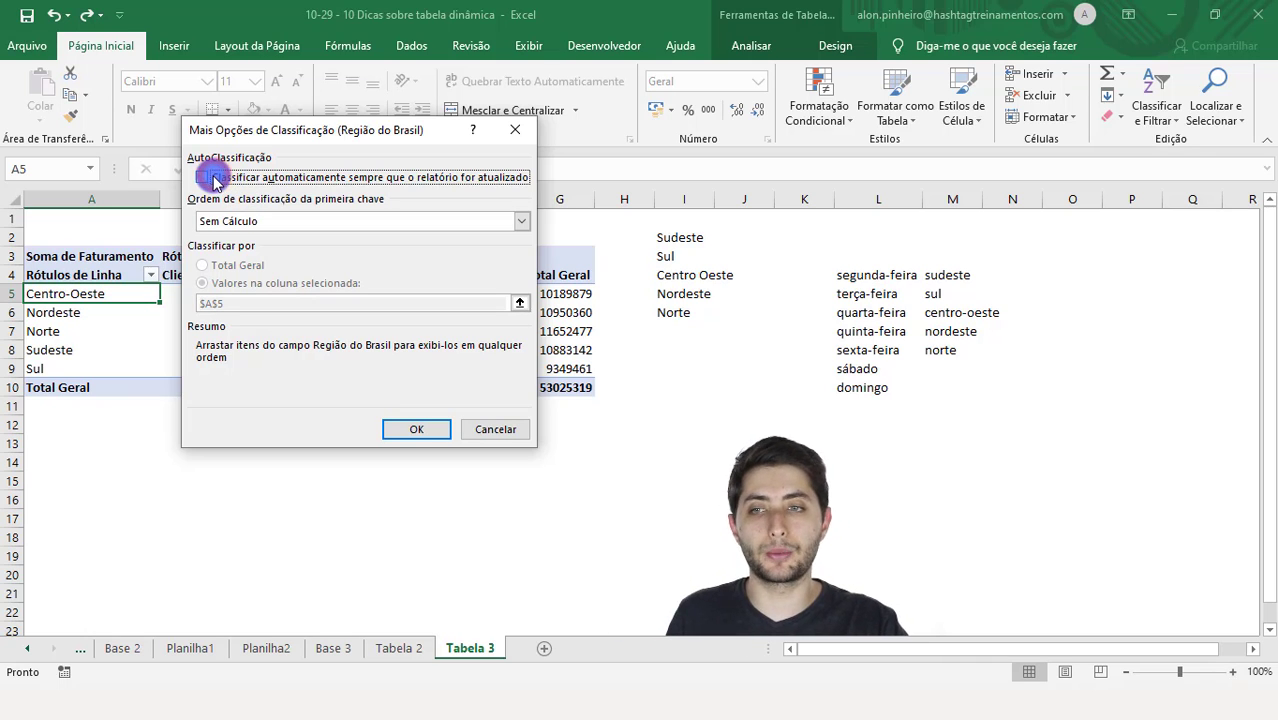
left_click(292, 221)
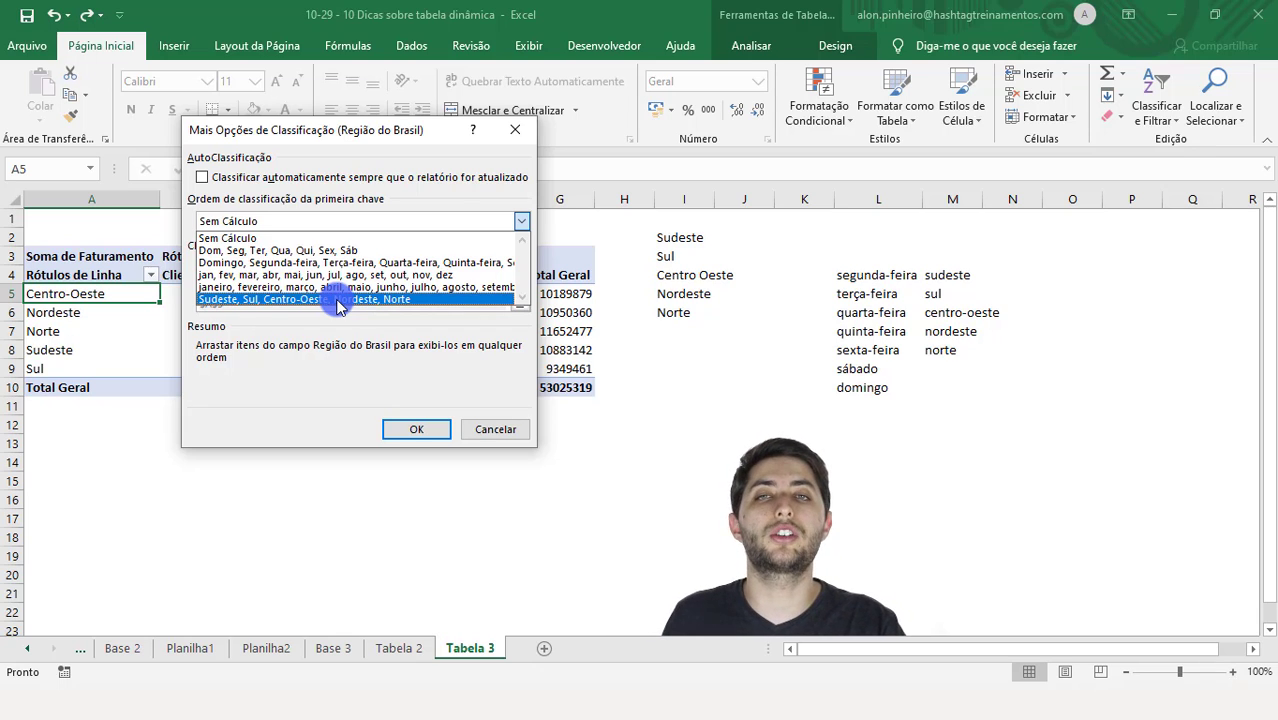
left_click(332, 299)
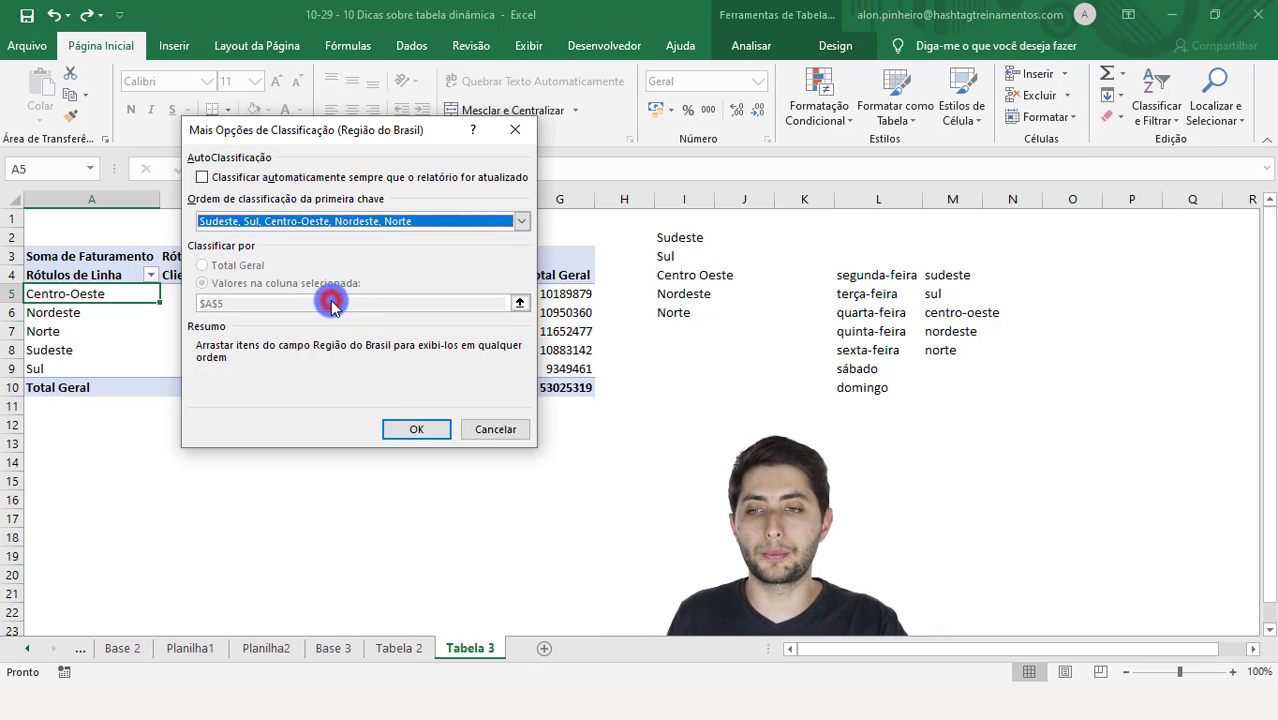
left_click(416, 429)
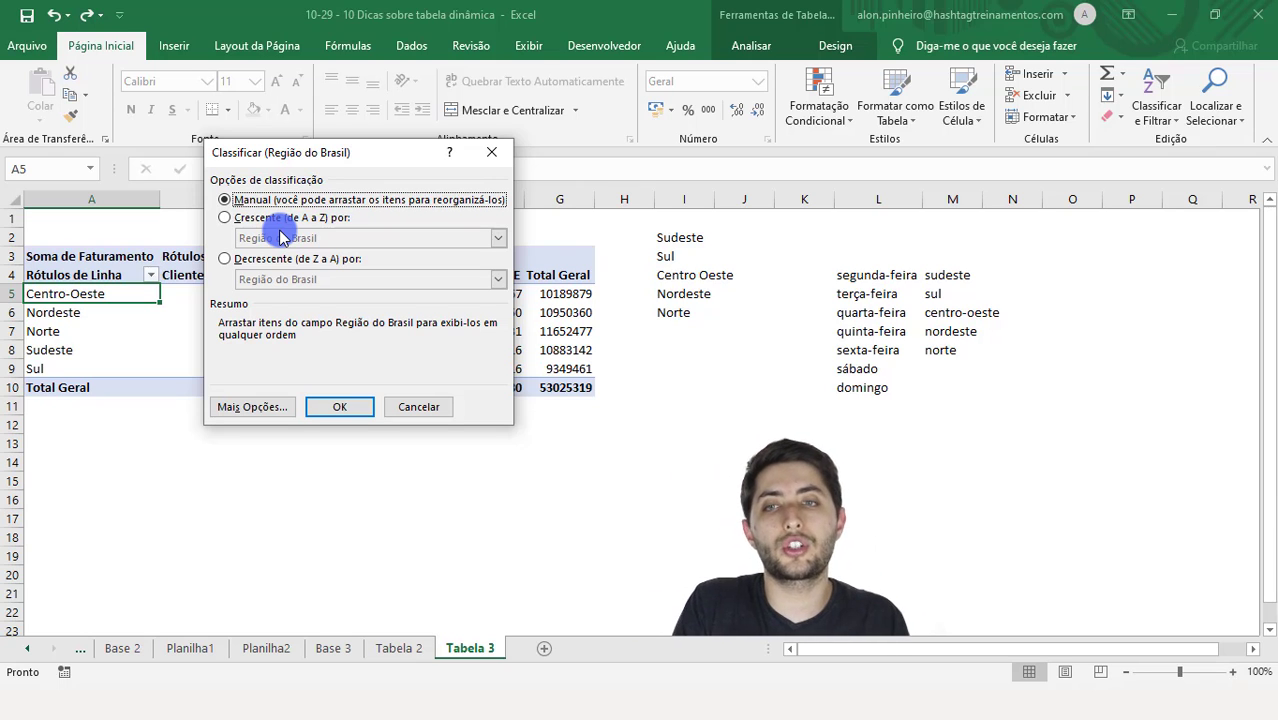
Step: Sort the pivot rows in ascending order by Região do Brasil and select the region rows to check their order
left_click(224, 217)
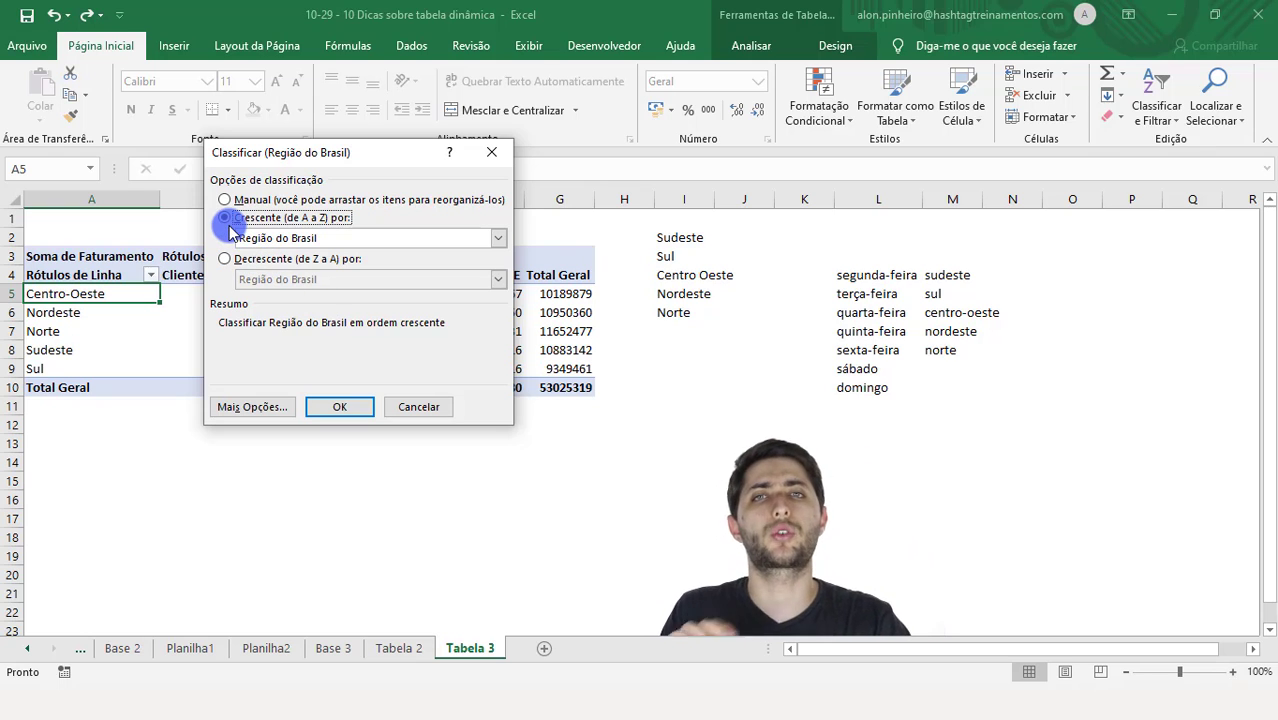
left_click(350, 406)
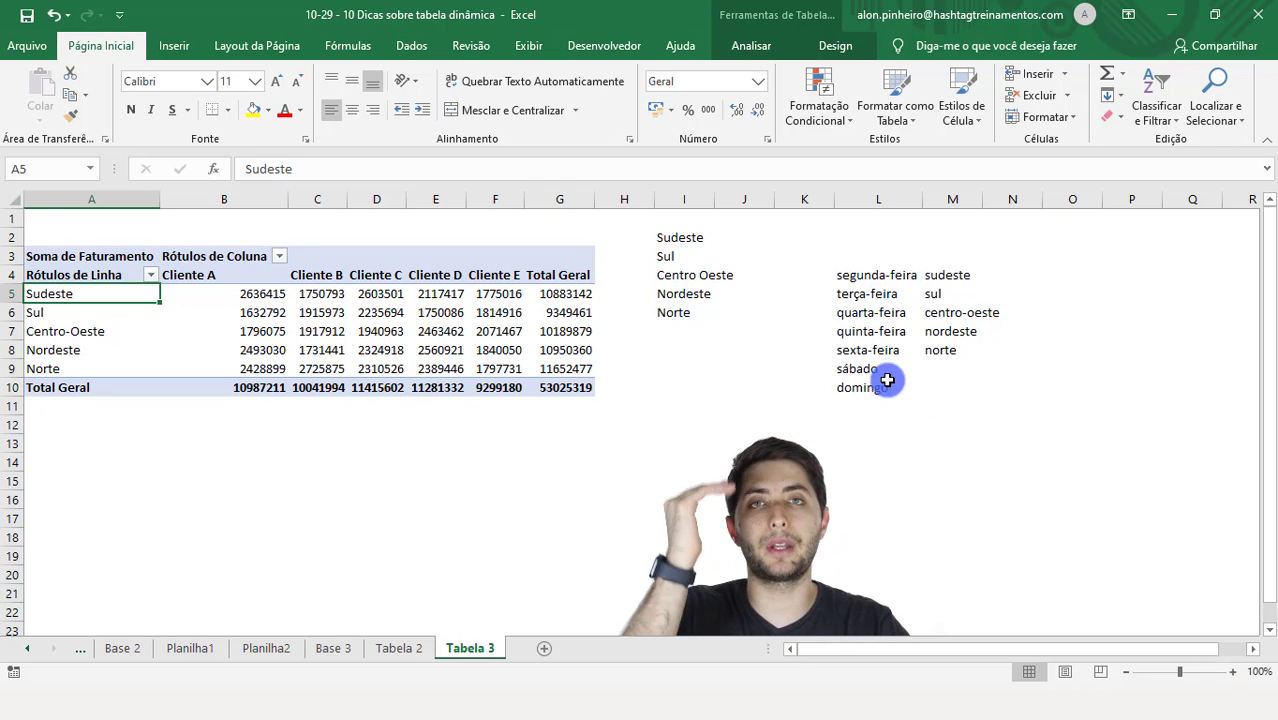
left_click(40, 293)
left_click_drag(40, 293, 78, 358)
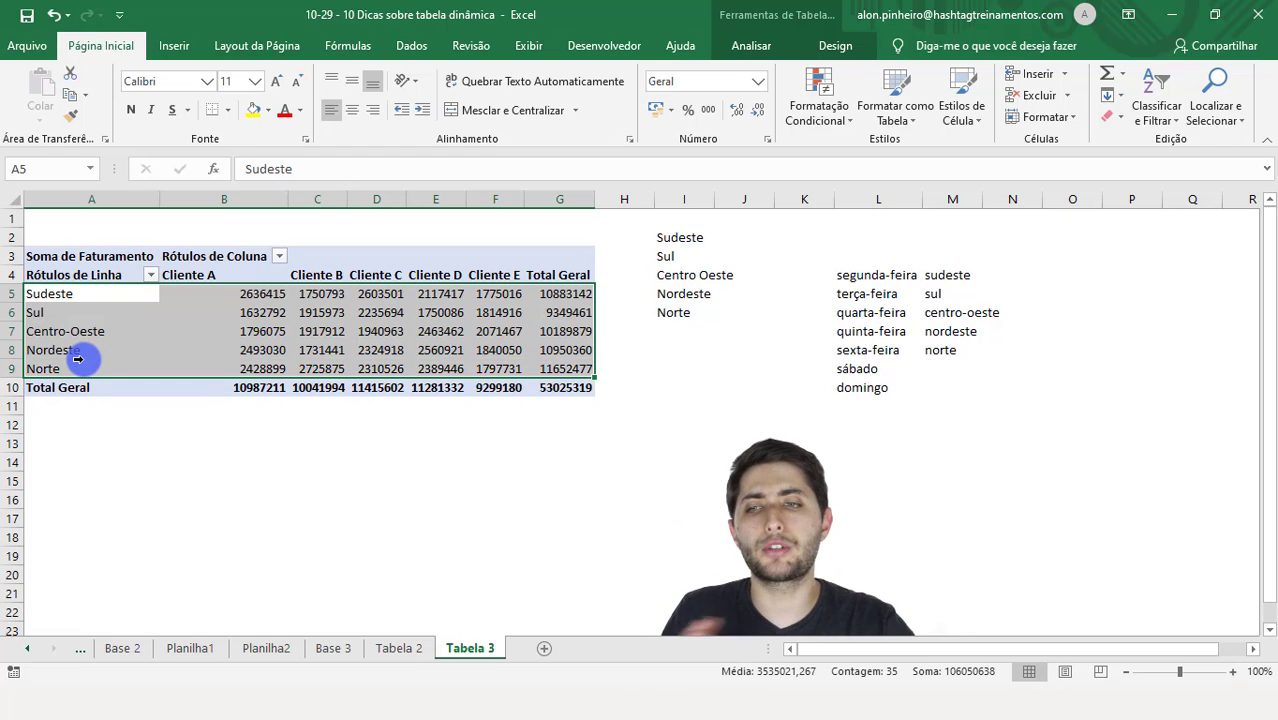
mouse_move(215, 295)
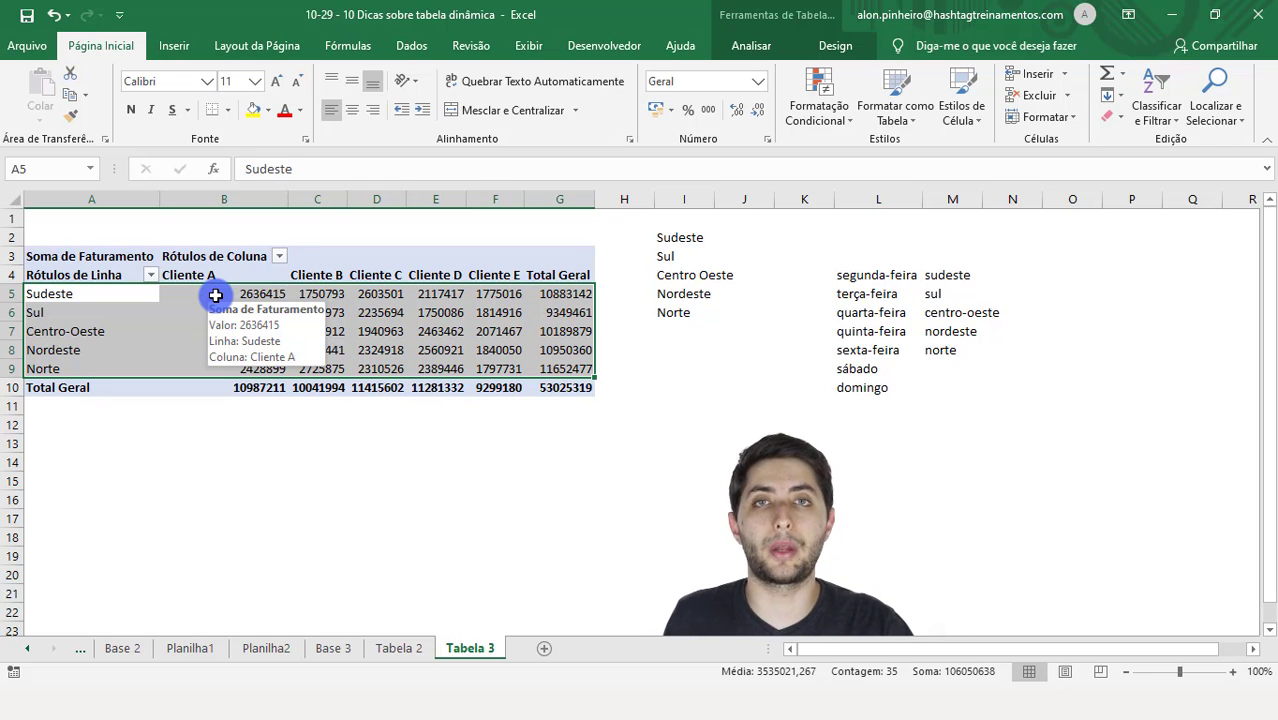
left_click(265, 335)
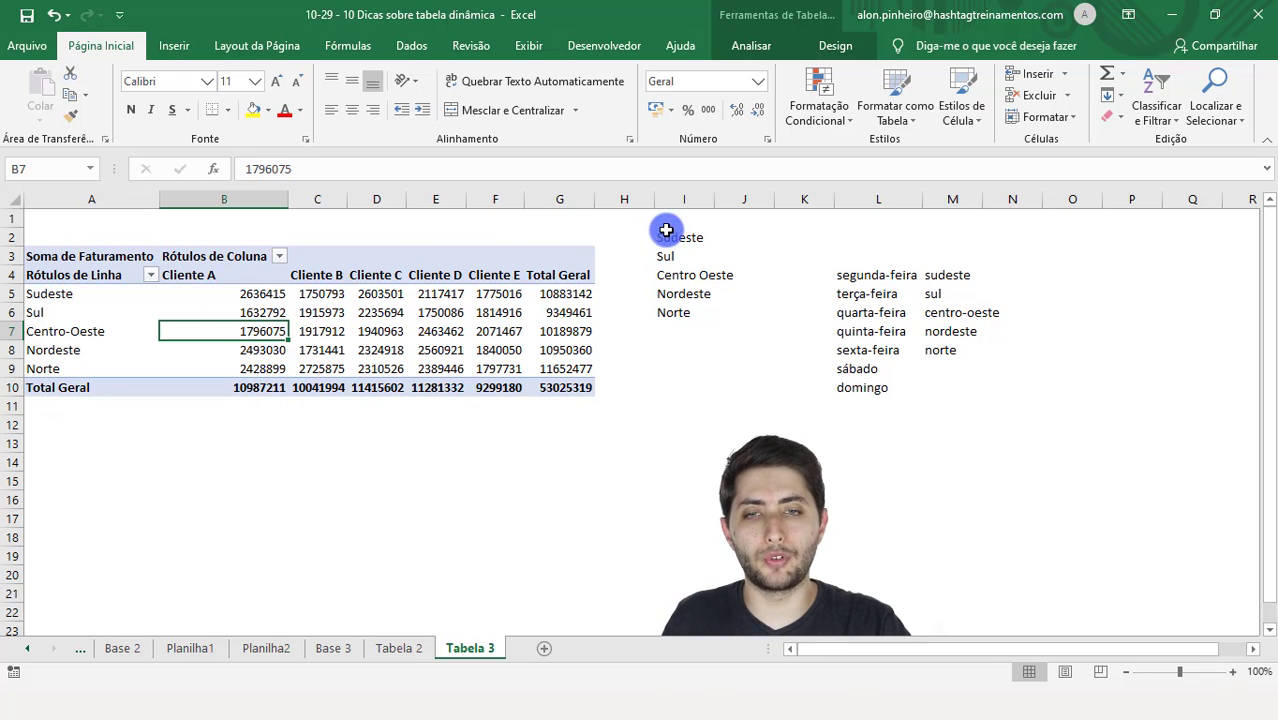
Step: Clear the helper lists in I2:M11 and select a value cell in the pivot table
left_click_drag(665, 235, 982, 404)
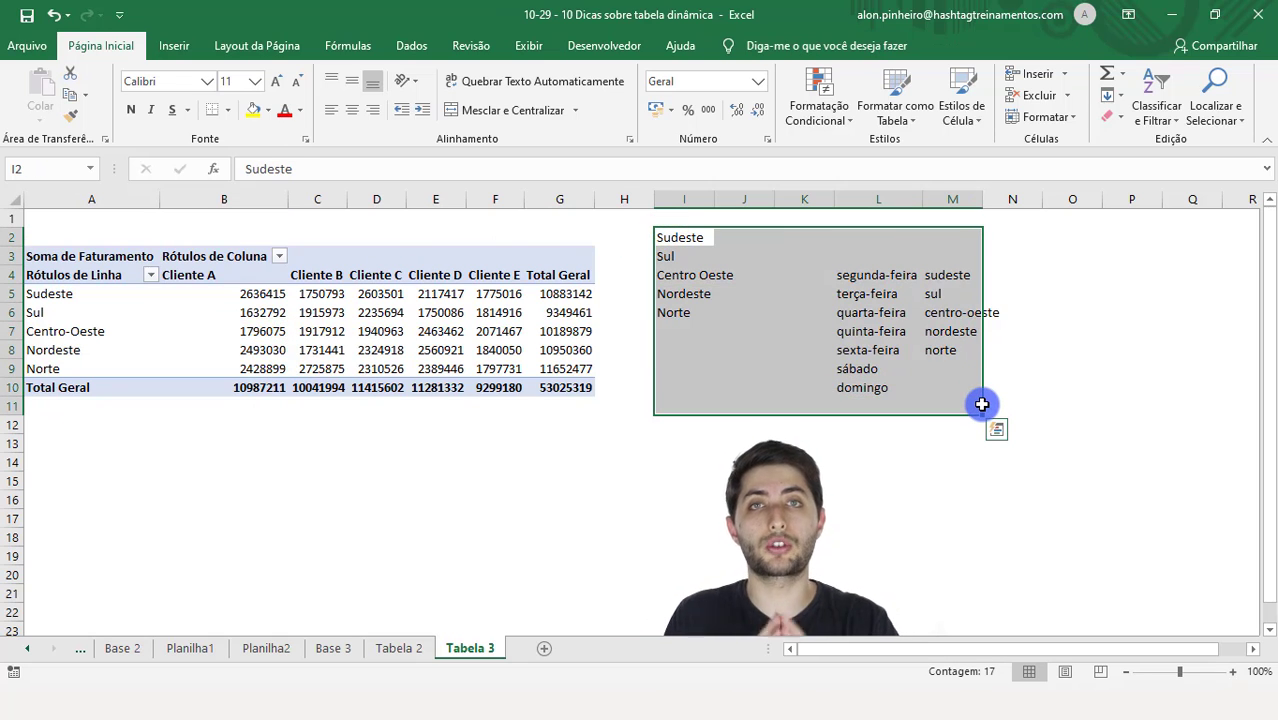
key("Delete")
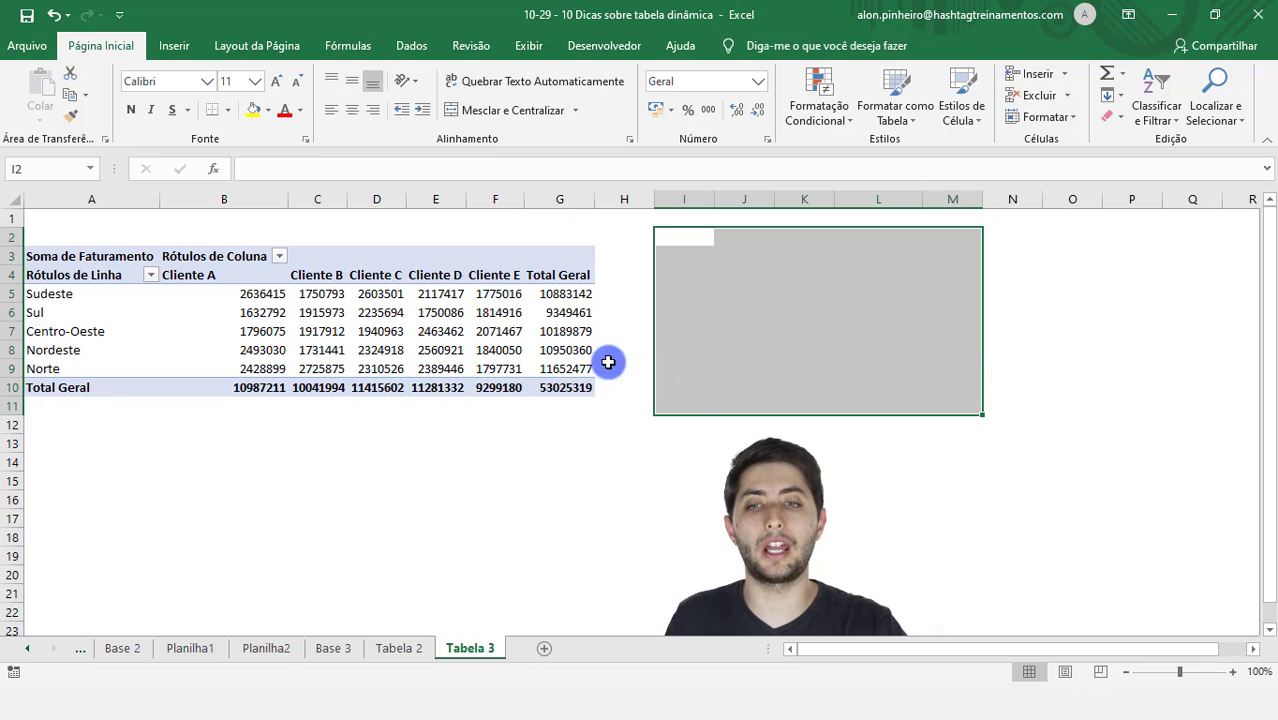
left_click(497, 328)
mouse_move(497, 328)
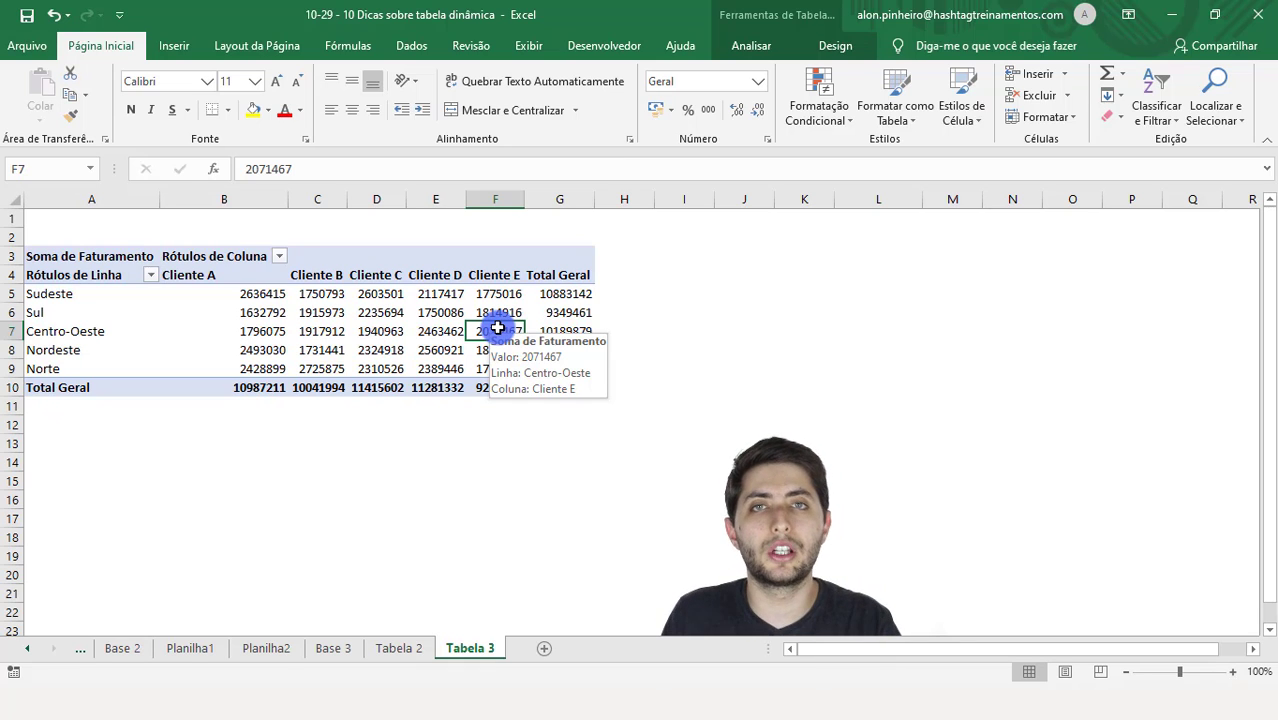
mouse_move(583, 368)
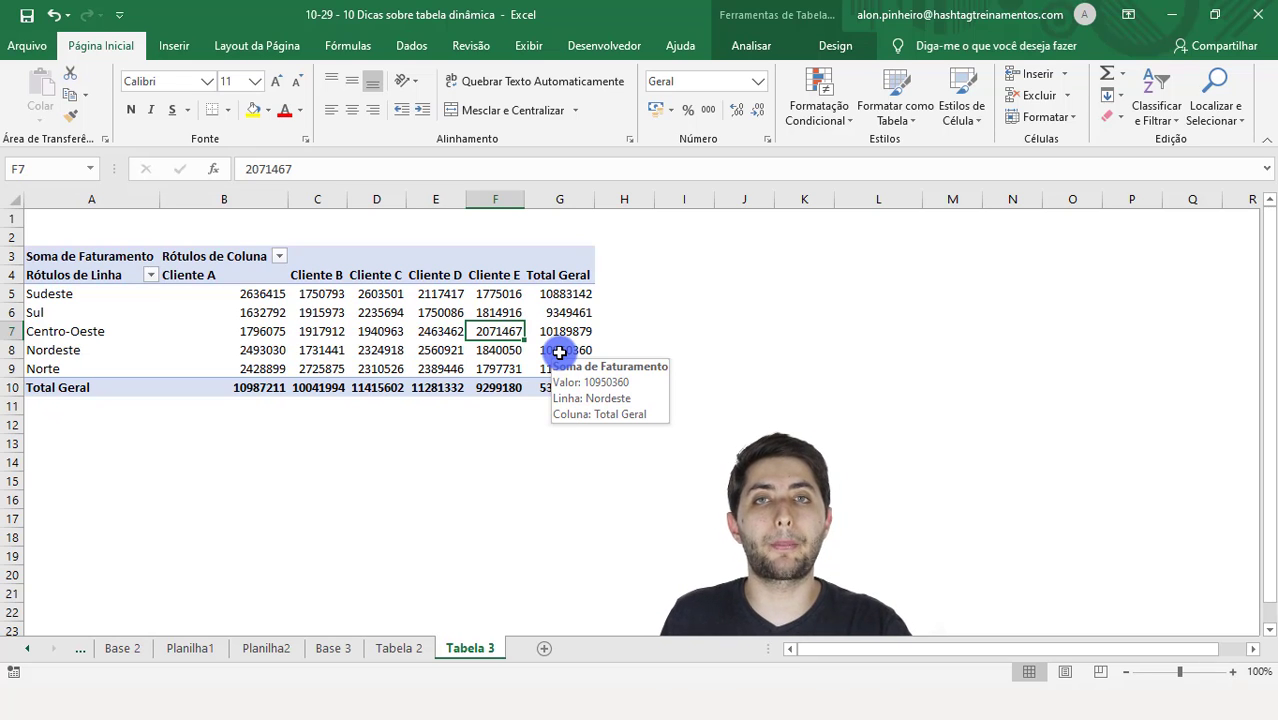
Step: Insert a slicer for the Cliente field and place it beside the pivot table
left_click(339, 297)
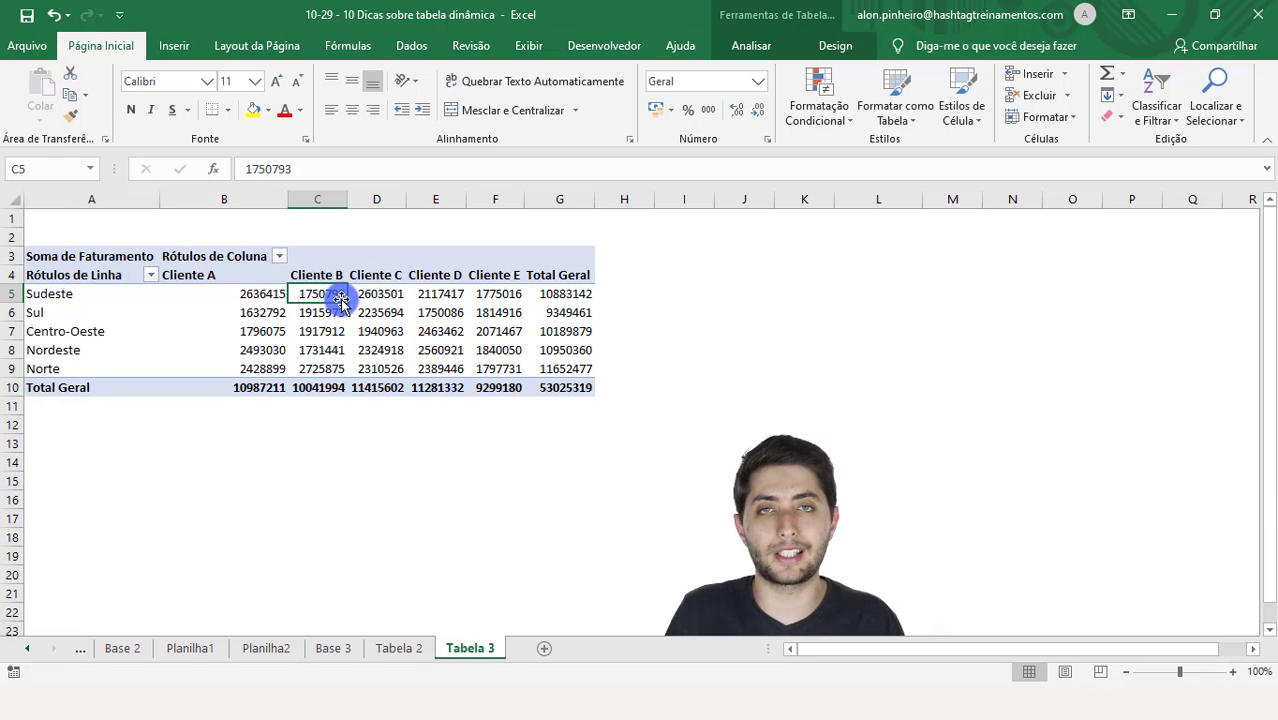
left_click(750, 46)
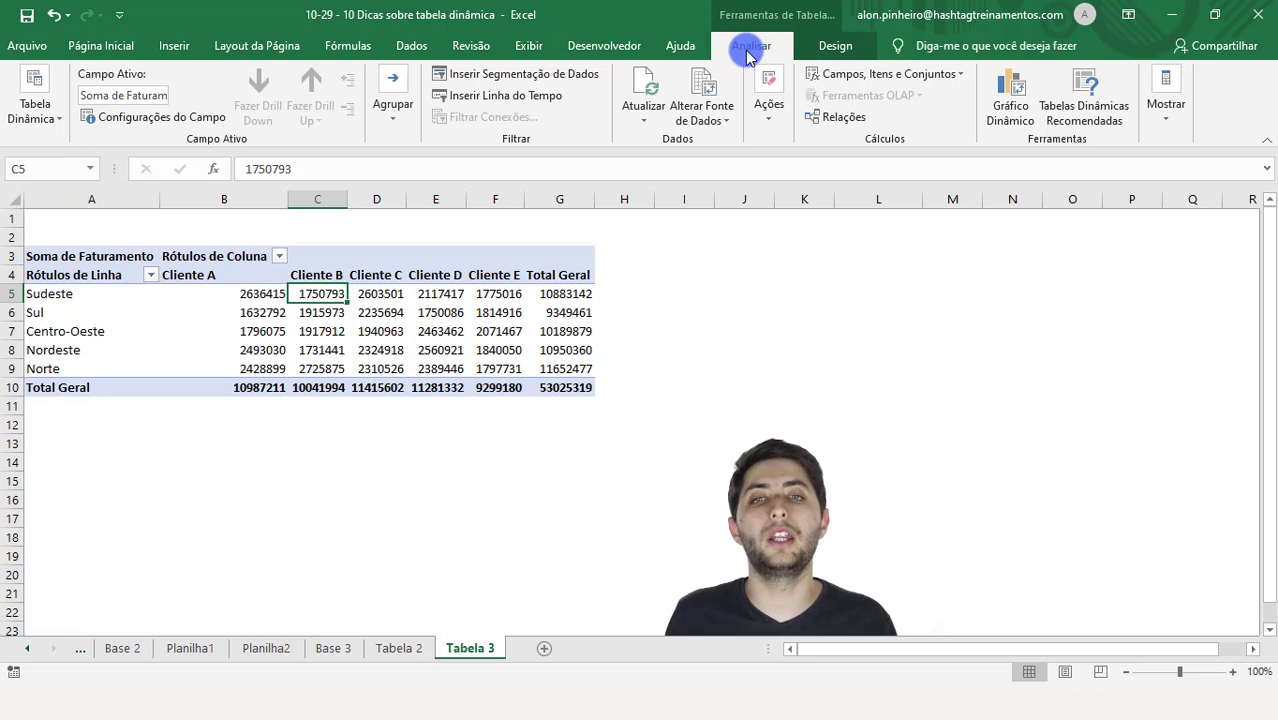
left_click(503, 78)
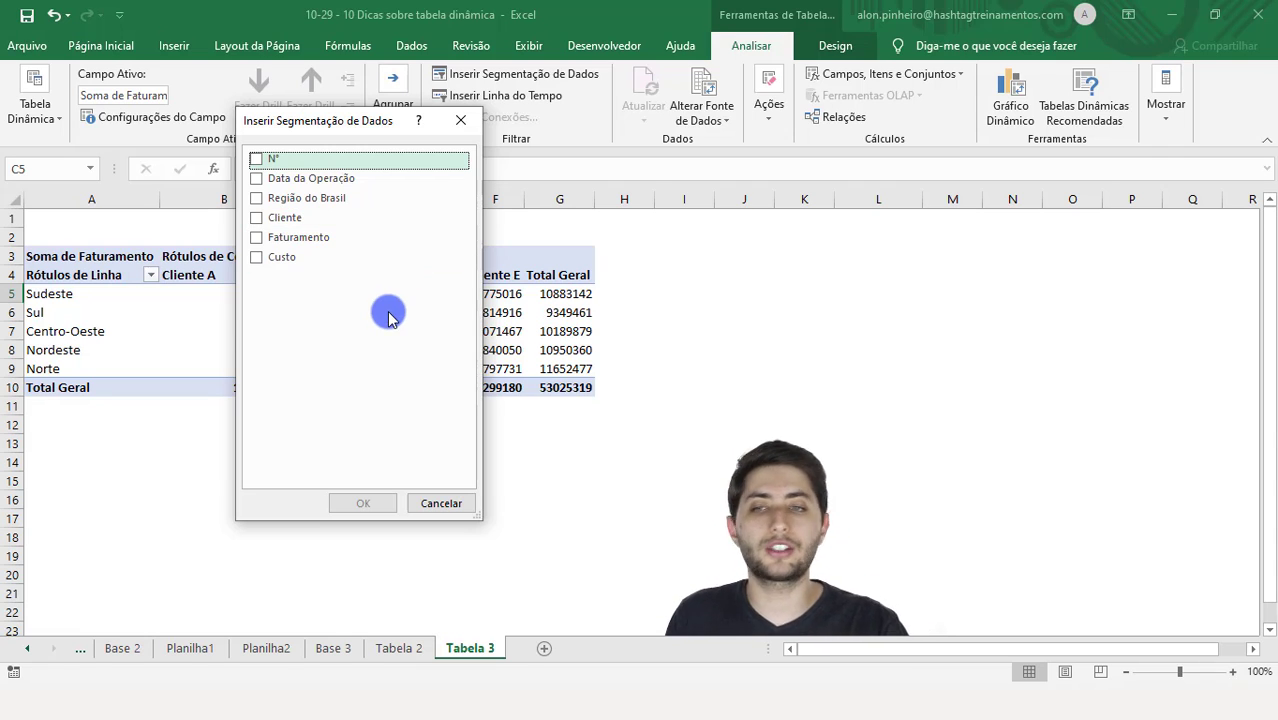
left_click(256, 222)
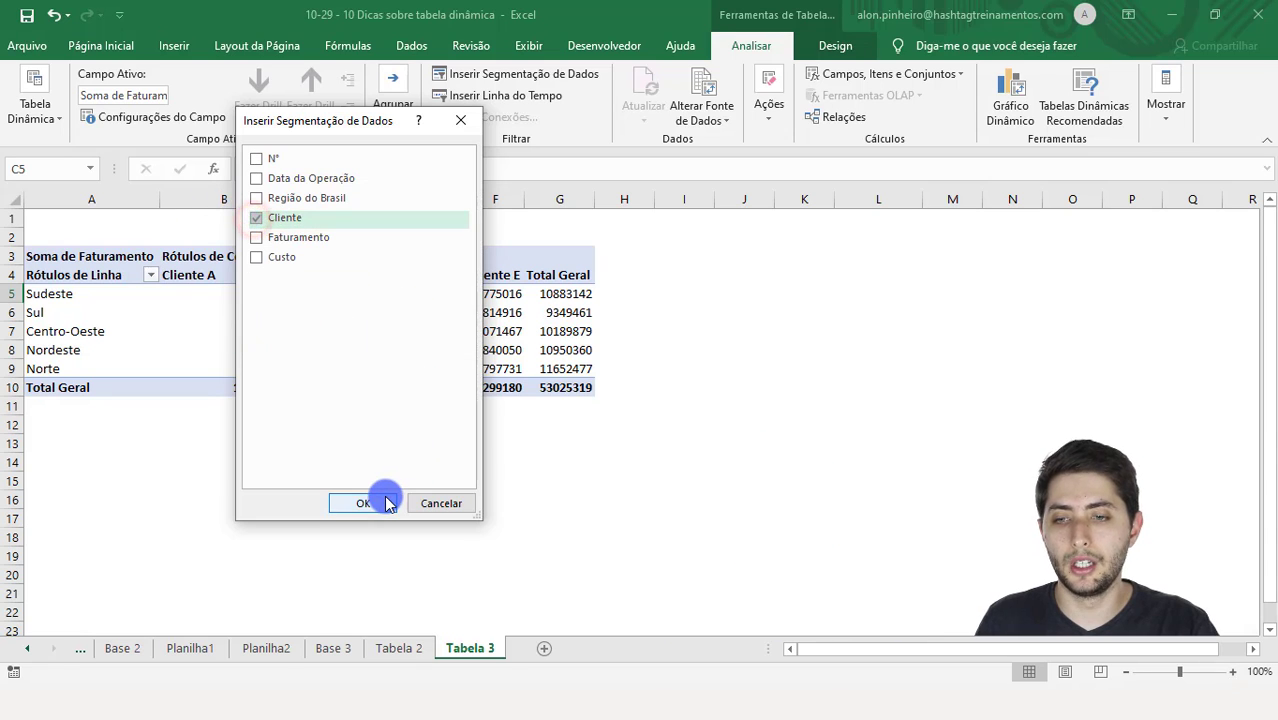
left_click(375, 503)
left_click_drag(646, 519, 708, 495)
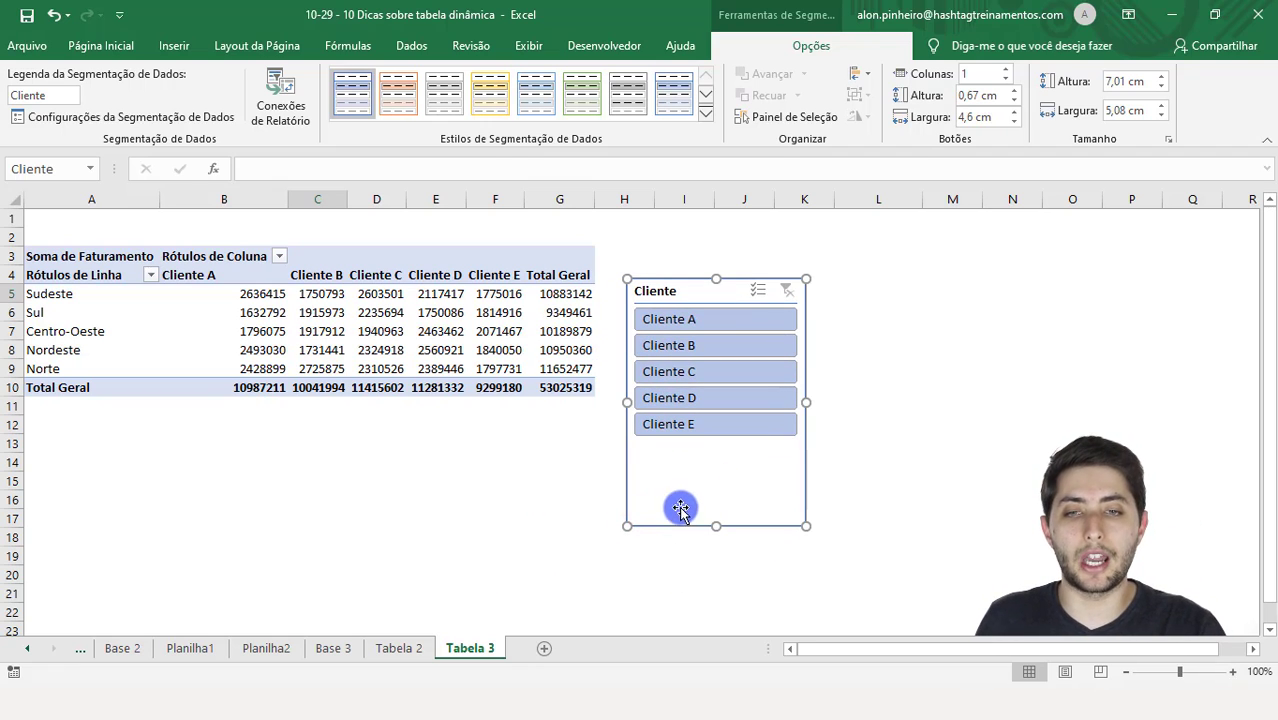
Step: Select pivot values B5:G9, and use the slicer to filter the pivot table by Cliente A and then only by Cliente C
left_click(550, 522)
left_click_drag(259, 290, 548, 370)
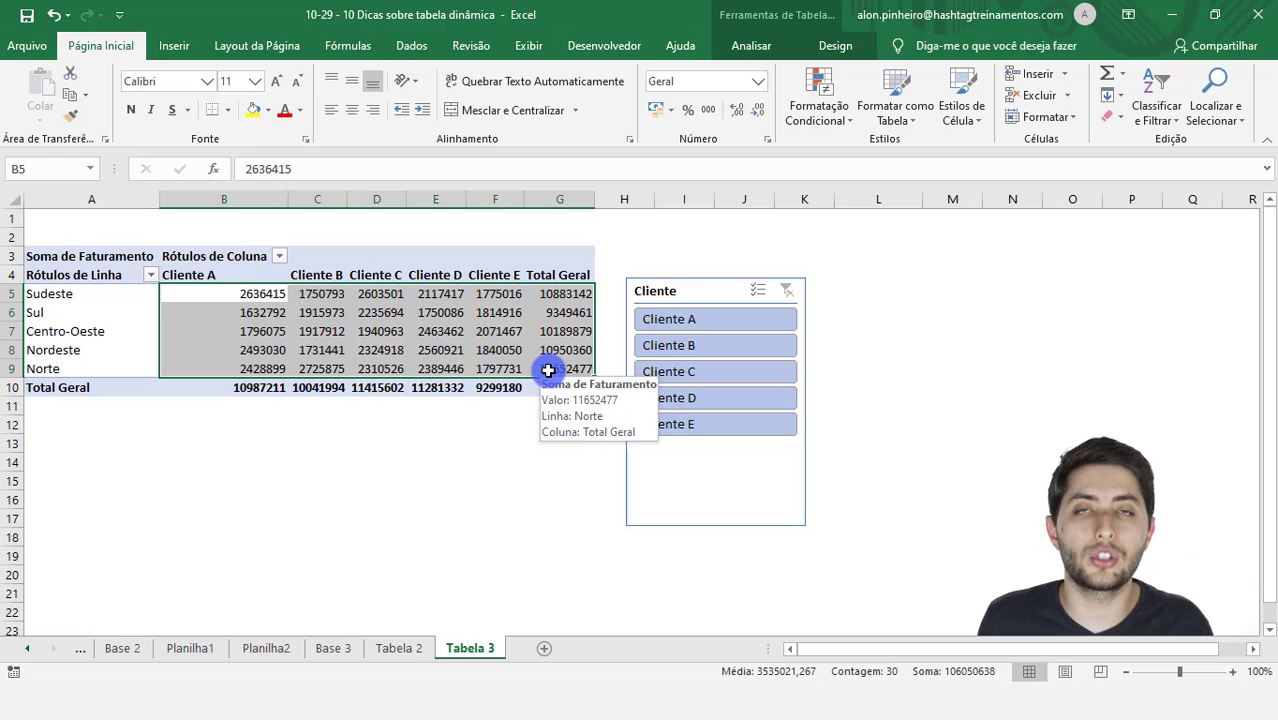
left_click(721, 521)
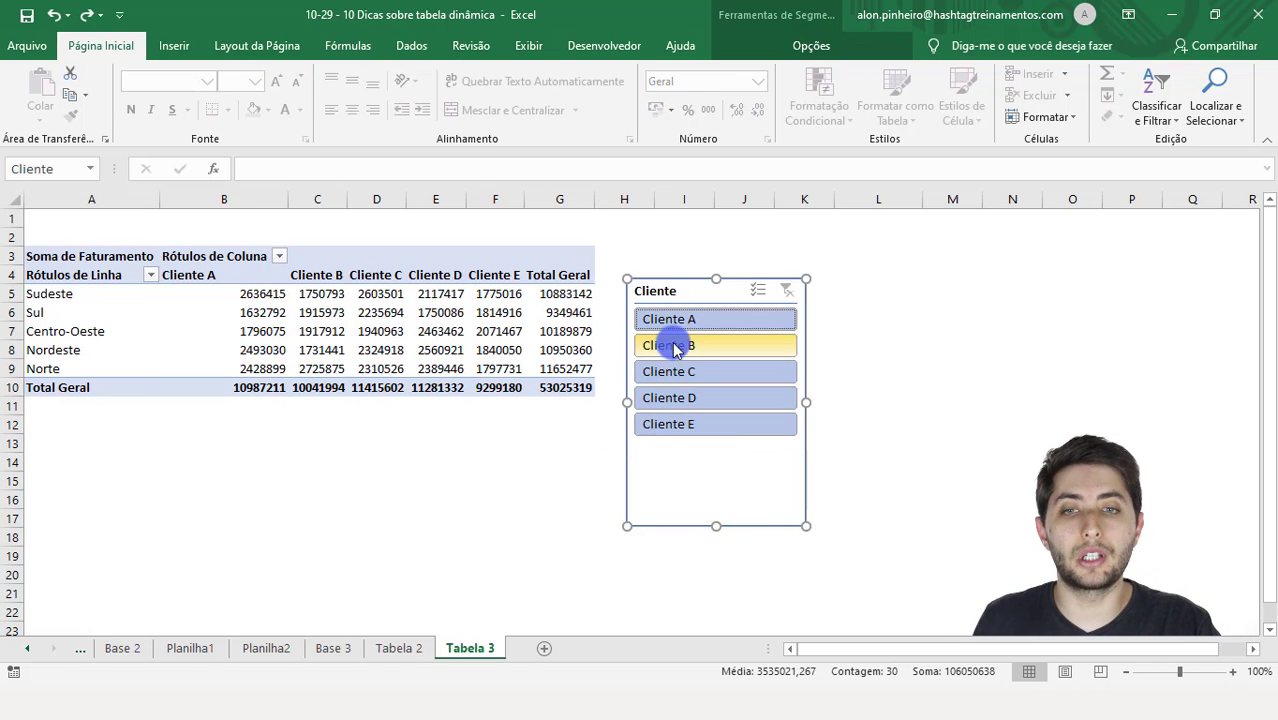
left_click(701, 317)
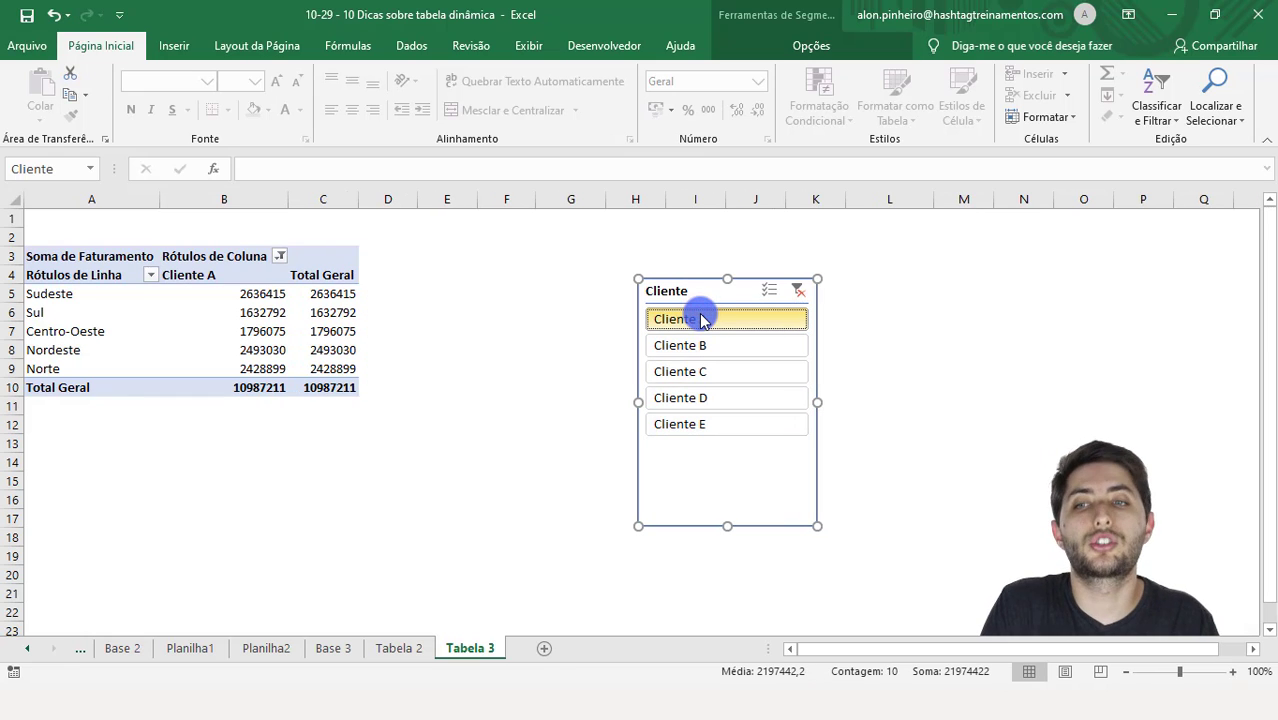
left_click(689, 381)
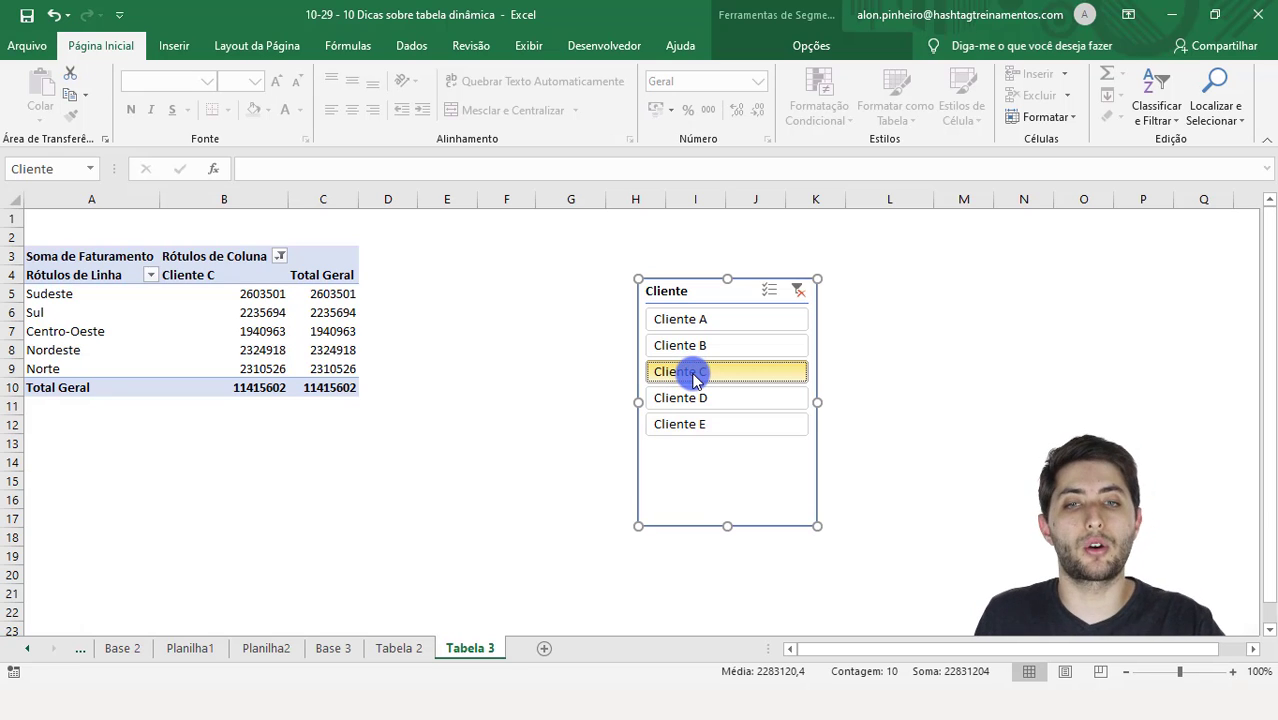
Step: Turn on multi-select in the slicer and add Cliente A and Cliente B to Cliente C, toggling Cliente D on and off
left_click(768, 290)
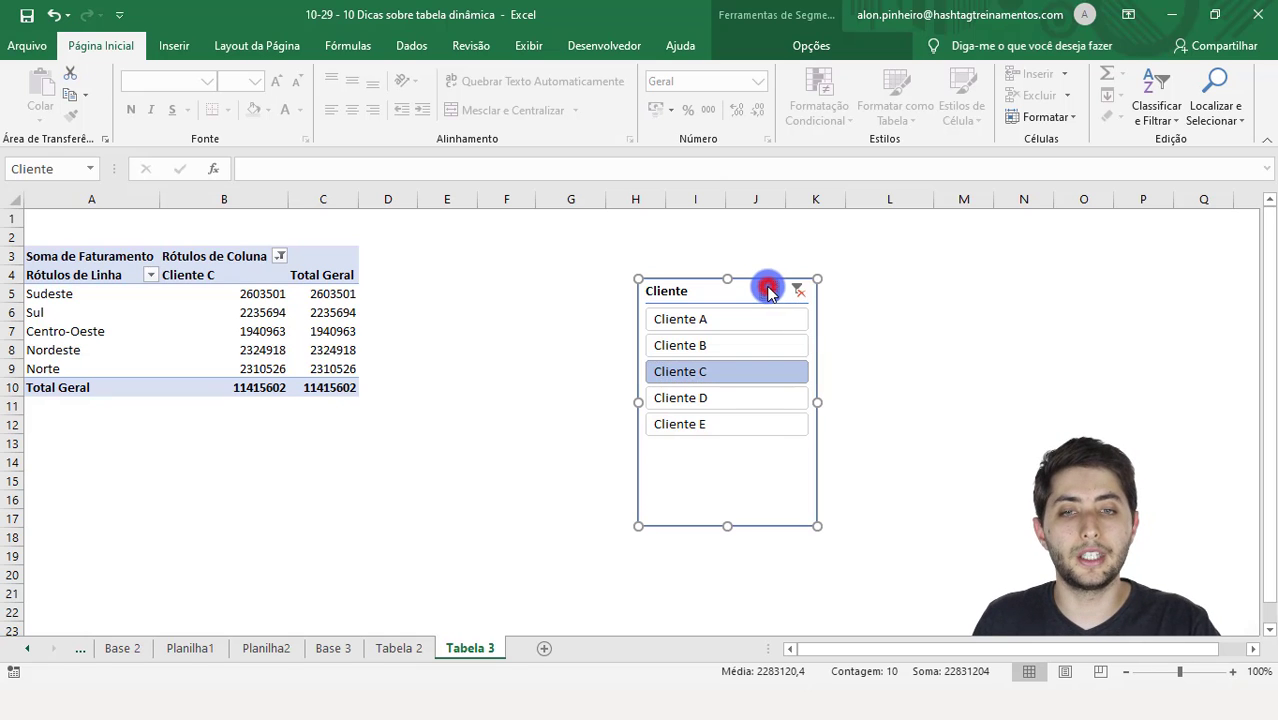
left_click(765, 321)
left_click(754, 352)
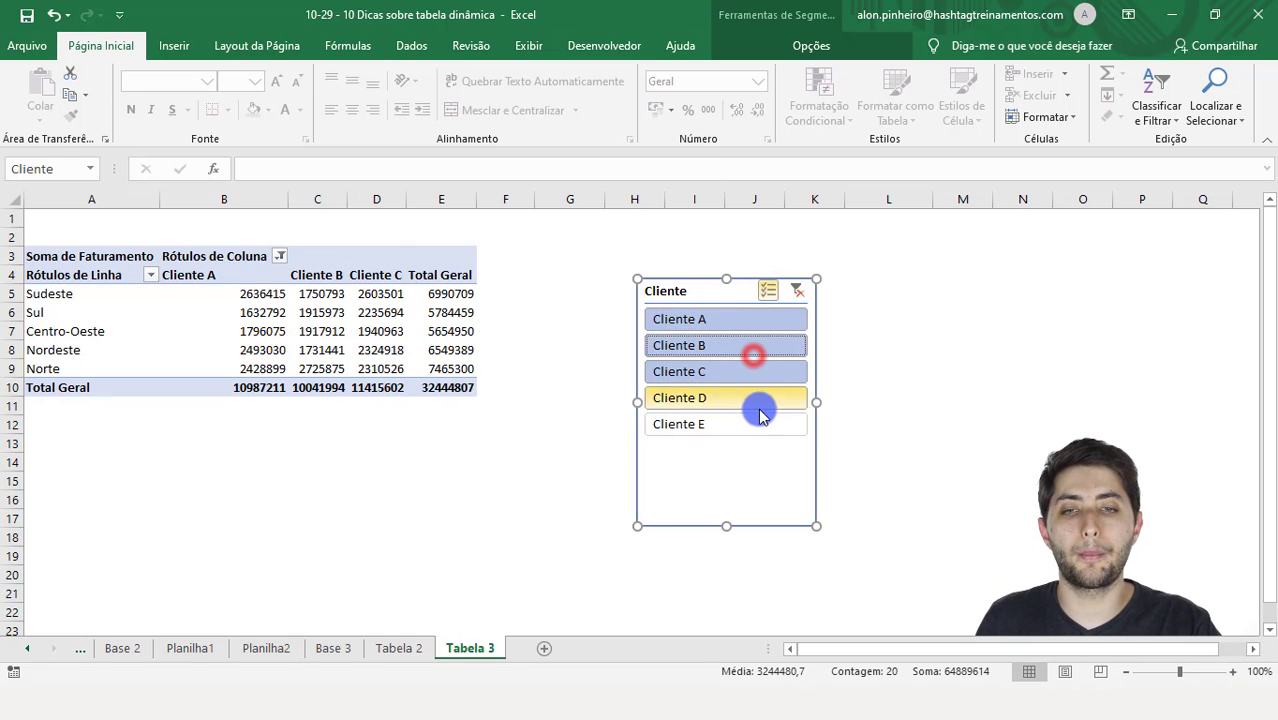
left_click(753, 402)
left_click(753, 405)
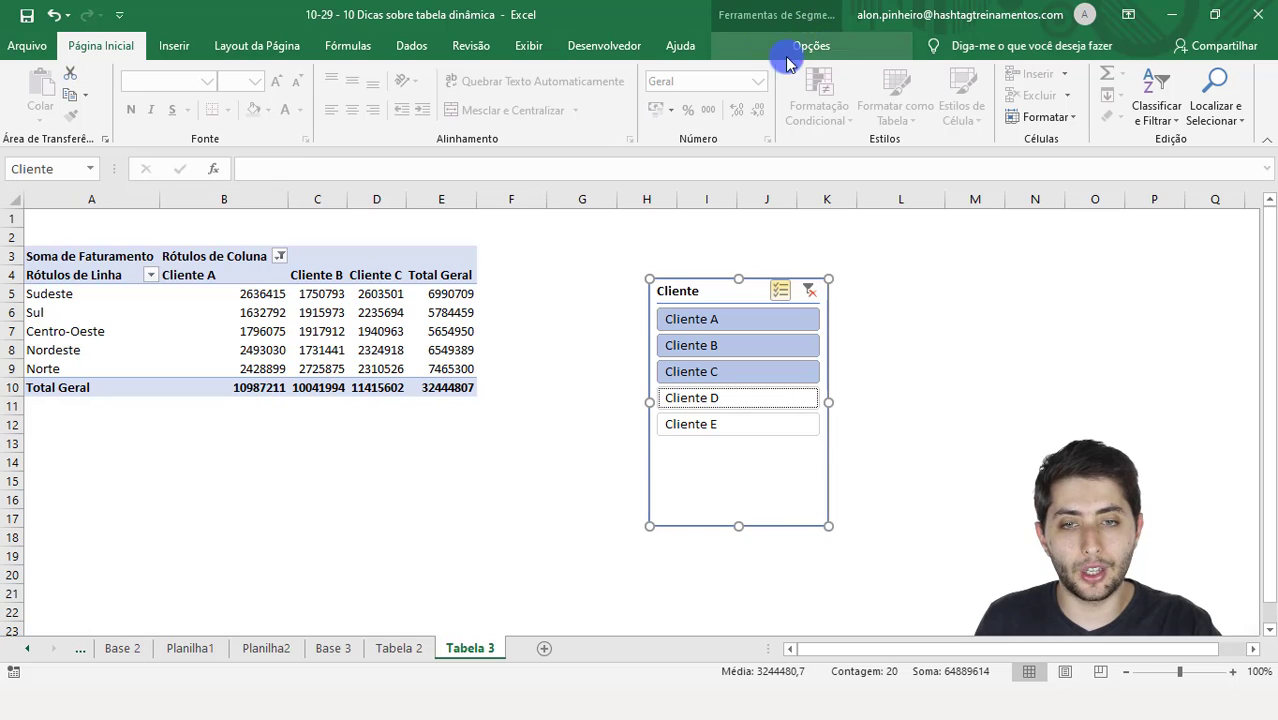
left_click(772, 477)
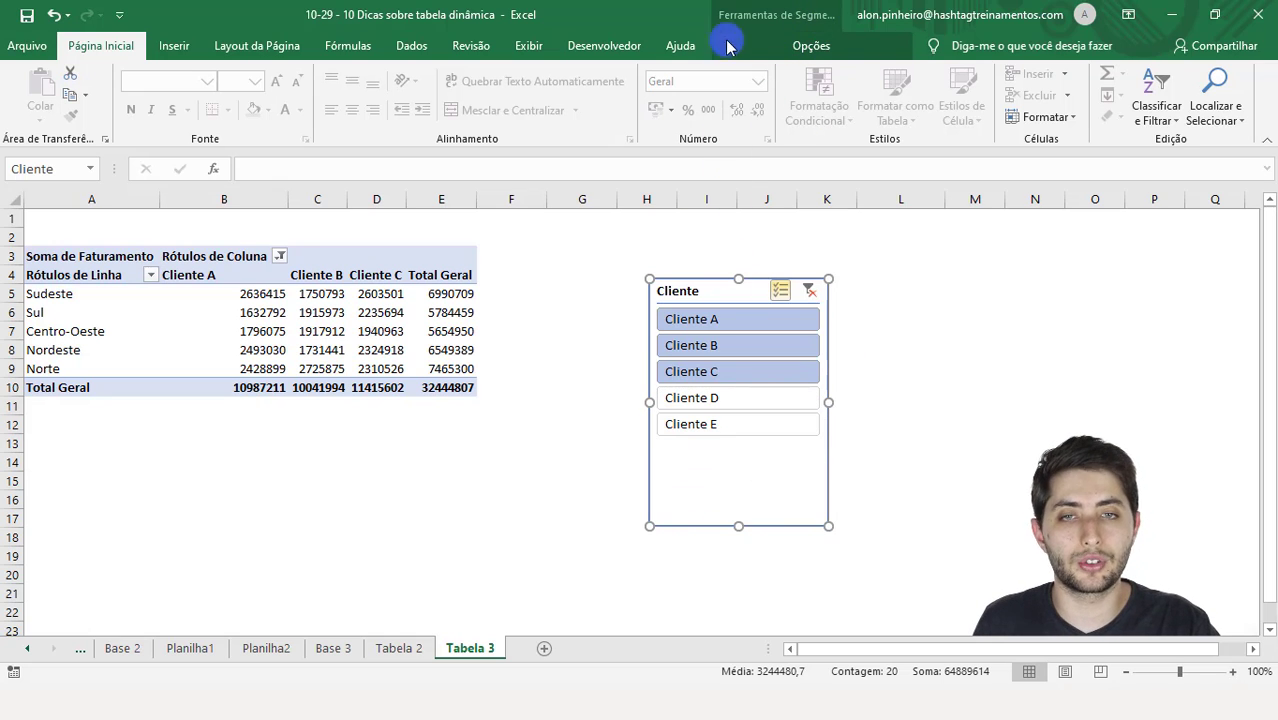
Step: Apply the light yellow slicer style to the Cliente slicer
left_click(800, 50)
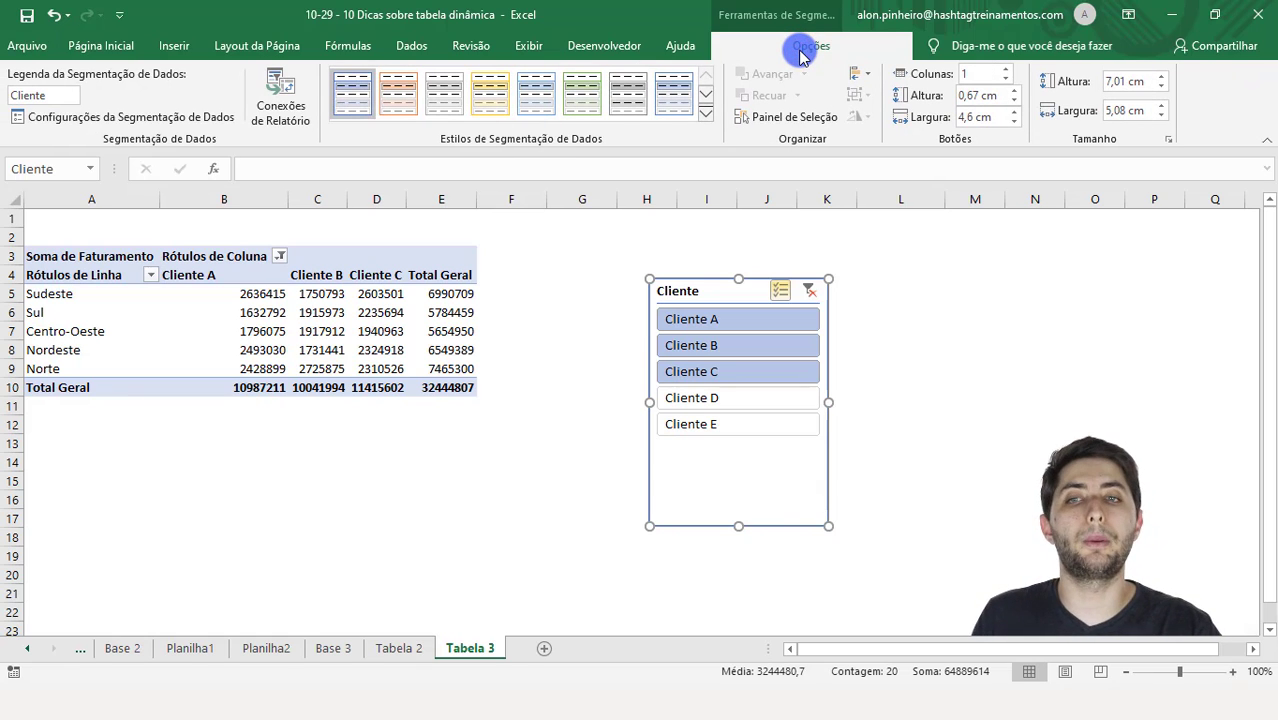
left_click(487, 98)
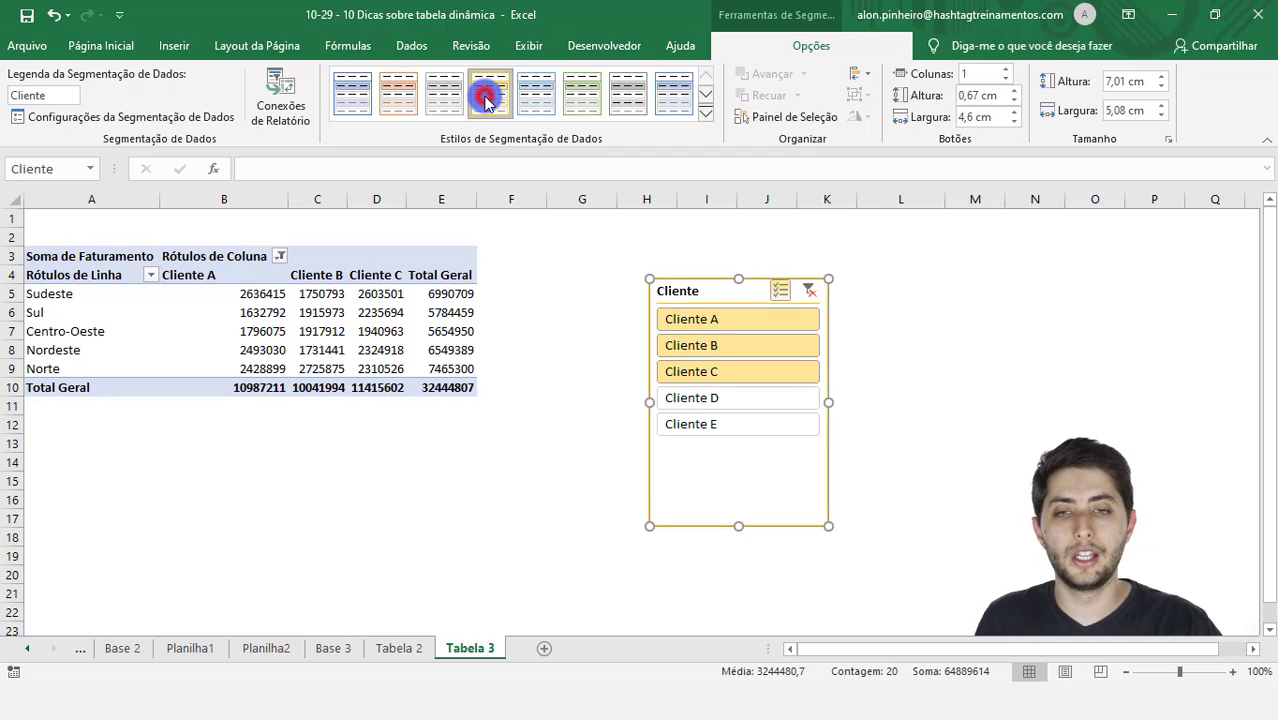
left_click(532, 100)
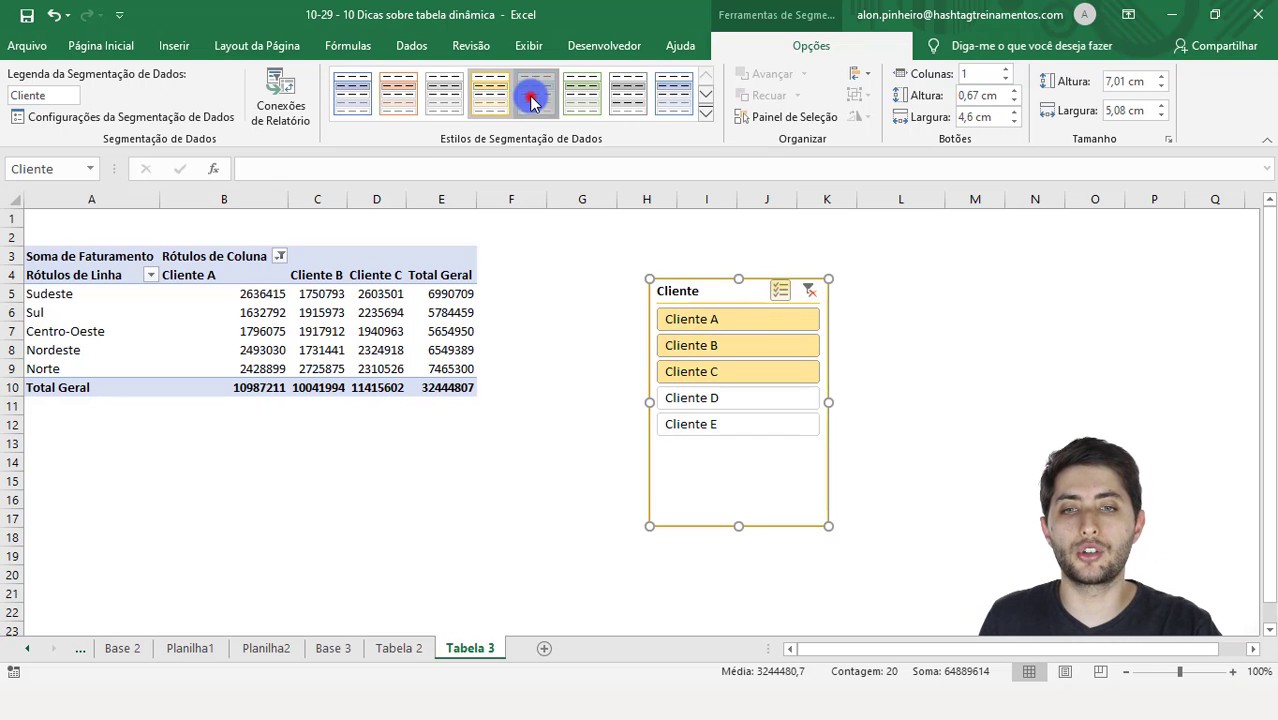
left_click(487, 100)
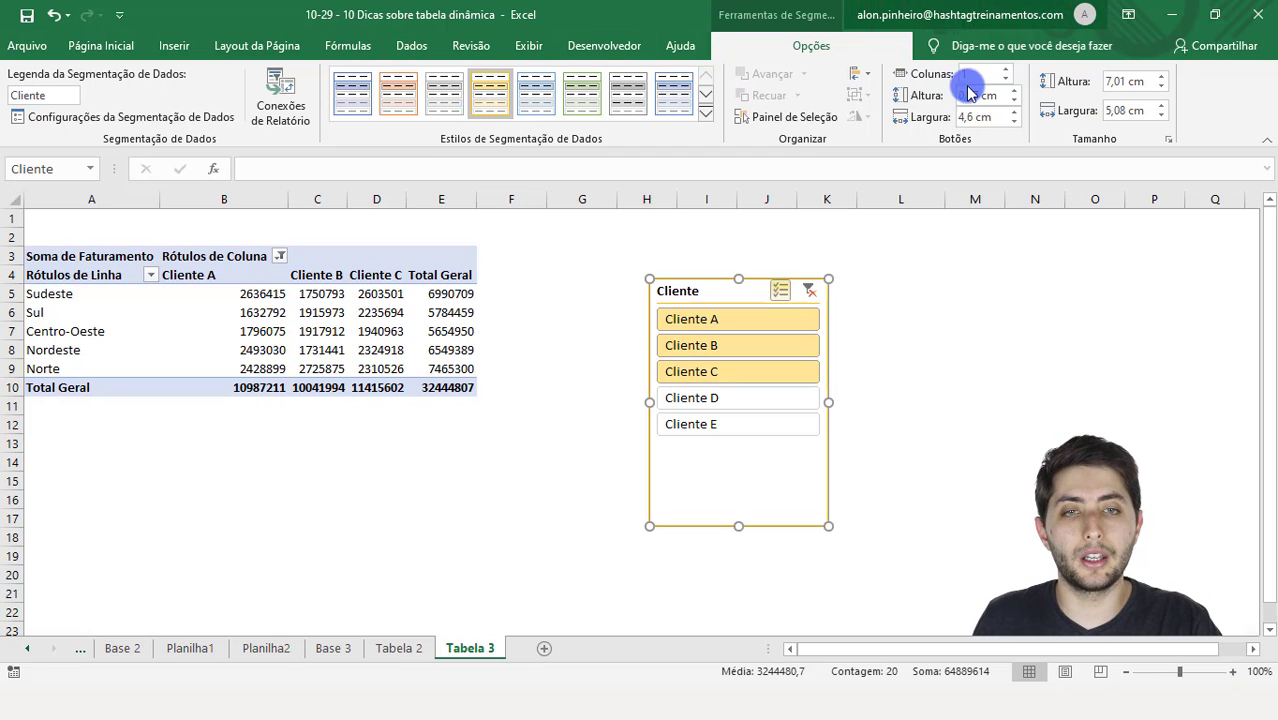
Step: Arrange the Cliente slicer buttons in 3 columns and resize the slicer to about 2.73 cm high and 8.31 cm wide
left_click_drag(740, 528, 738, 463)
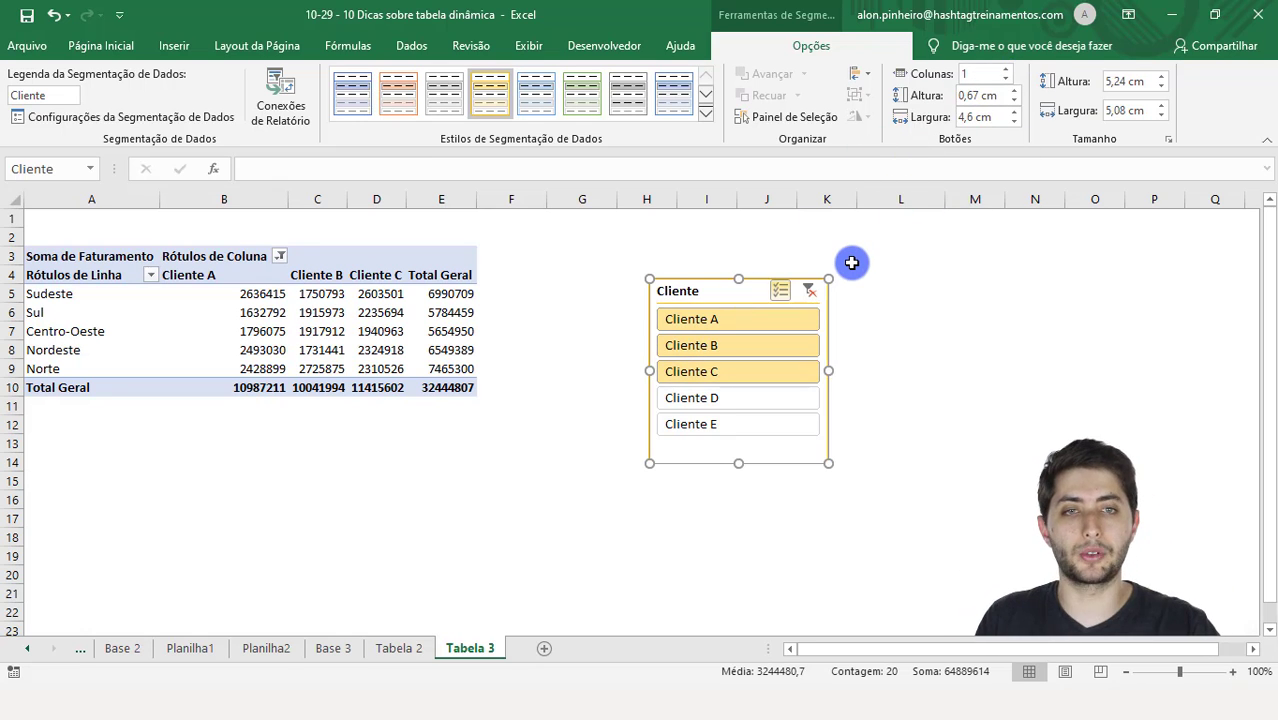
left_click(1006, 69)
left_click_drag(828, 371, 858, 365)
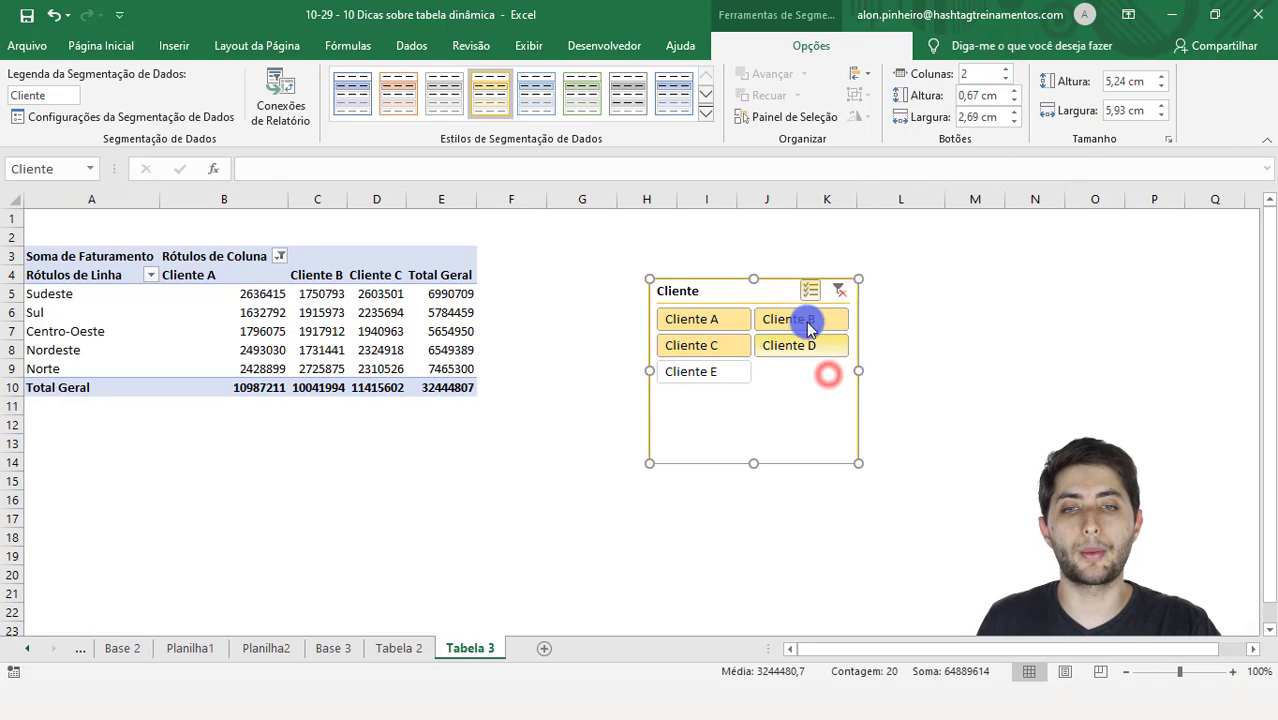
left_click(1006, 69)
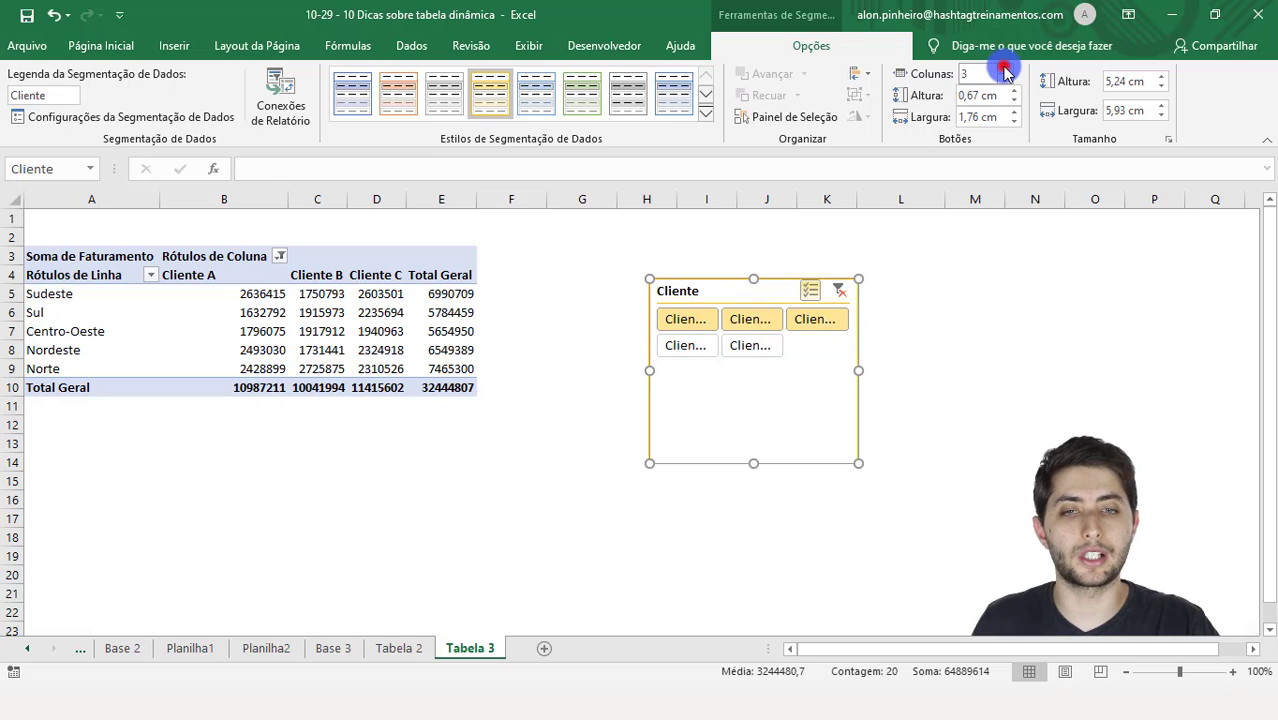
left_click_drag(858, 371, 942, 365)
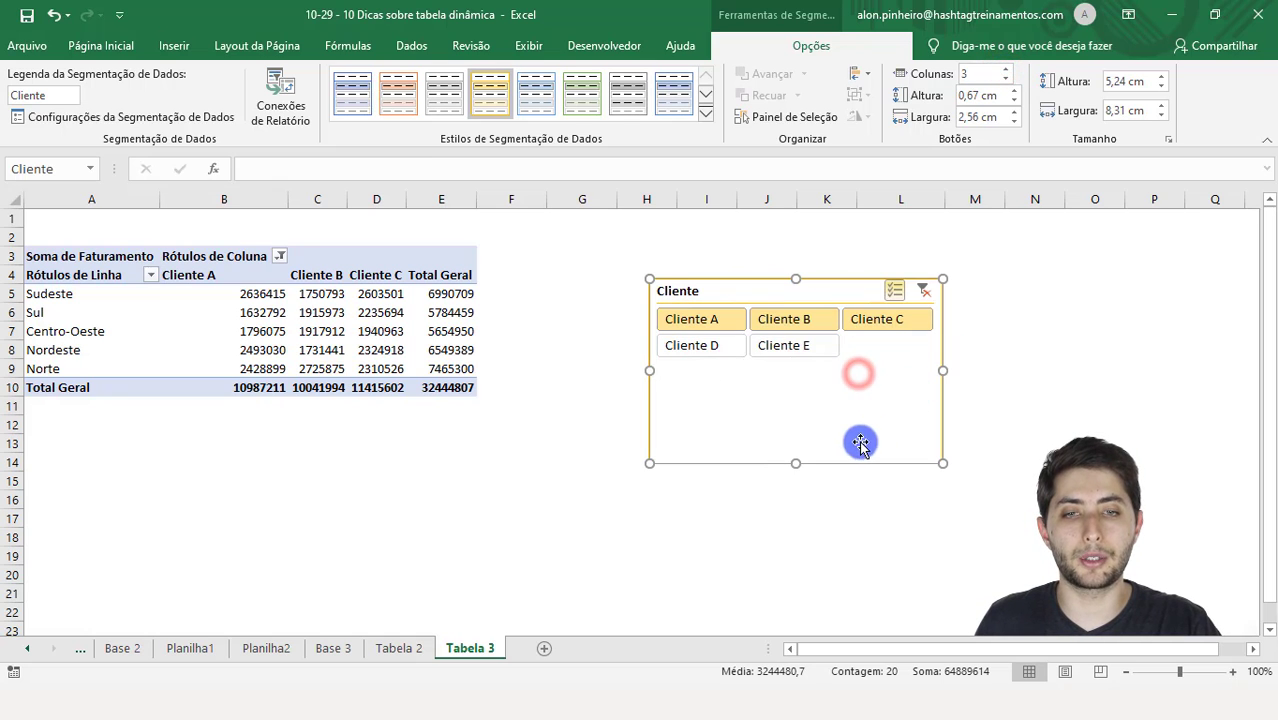
left_click_drag(796, 463, 806, 381)
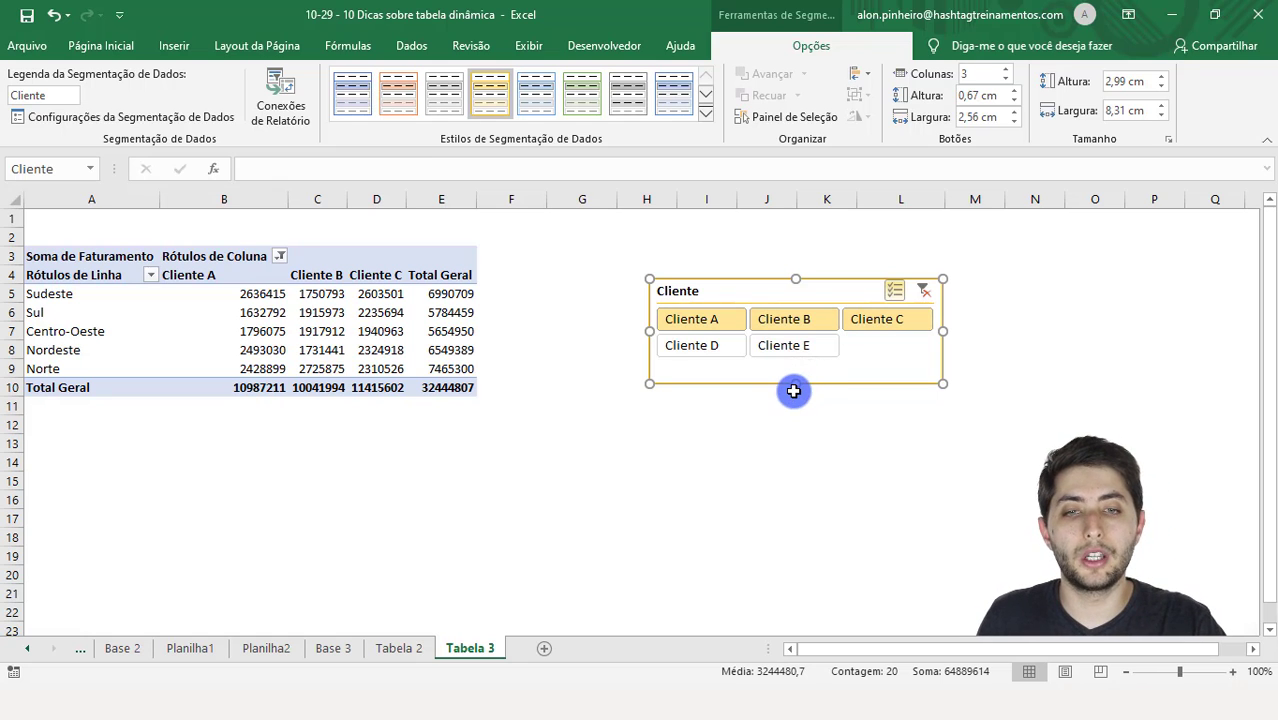
left_click_drag(802, 377, 798, 375)
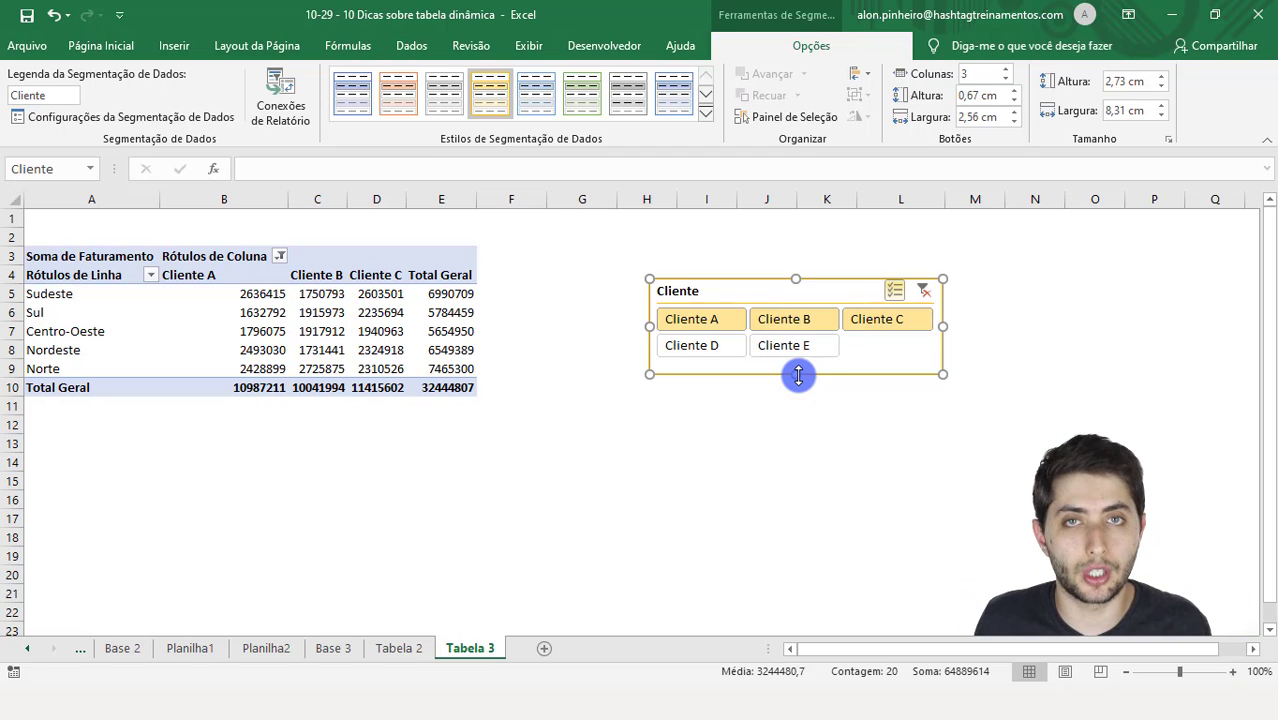
Step: Add Cliente D and Cliente E to the slicer's selection and deselect the slicer
left_click(716, 347, "ctrl")
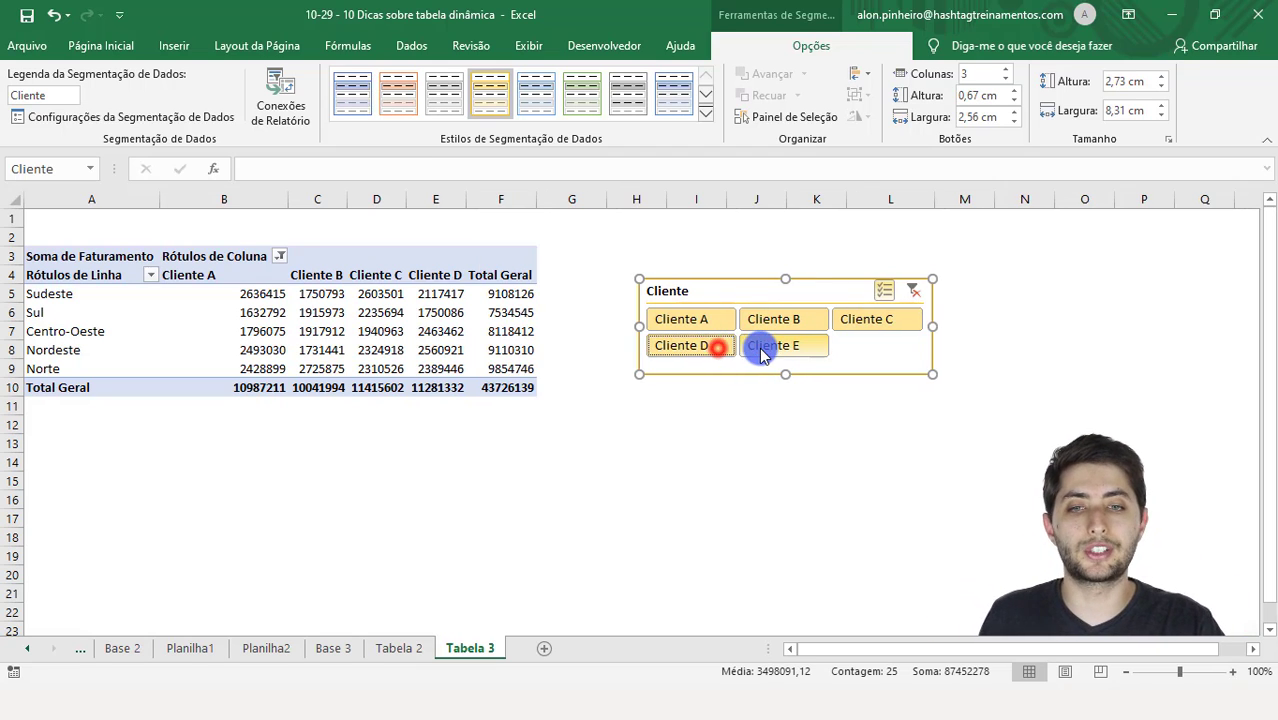
left_click(766, 347, "ctrl")
left_click(786, 402)
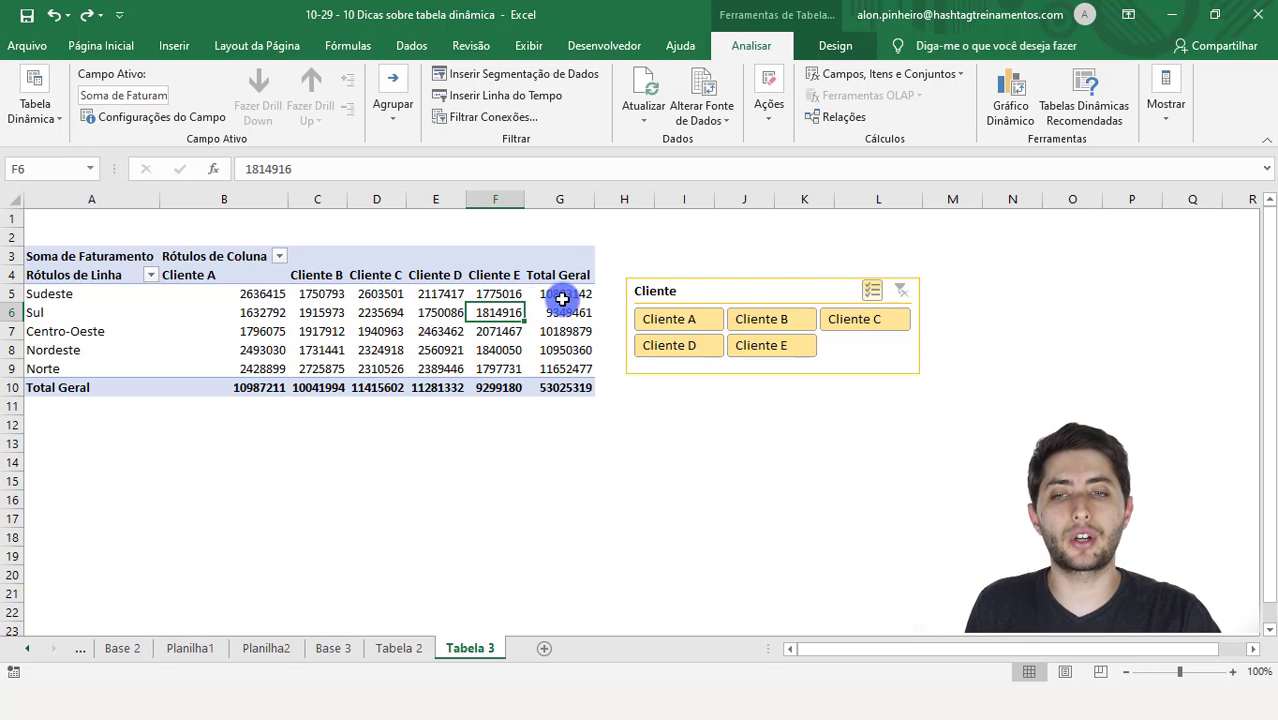
Step: Show the pivot table's field list and add Data da Operação to the rows below Região do Brasil
left_click(503, 313)
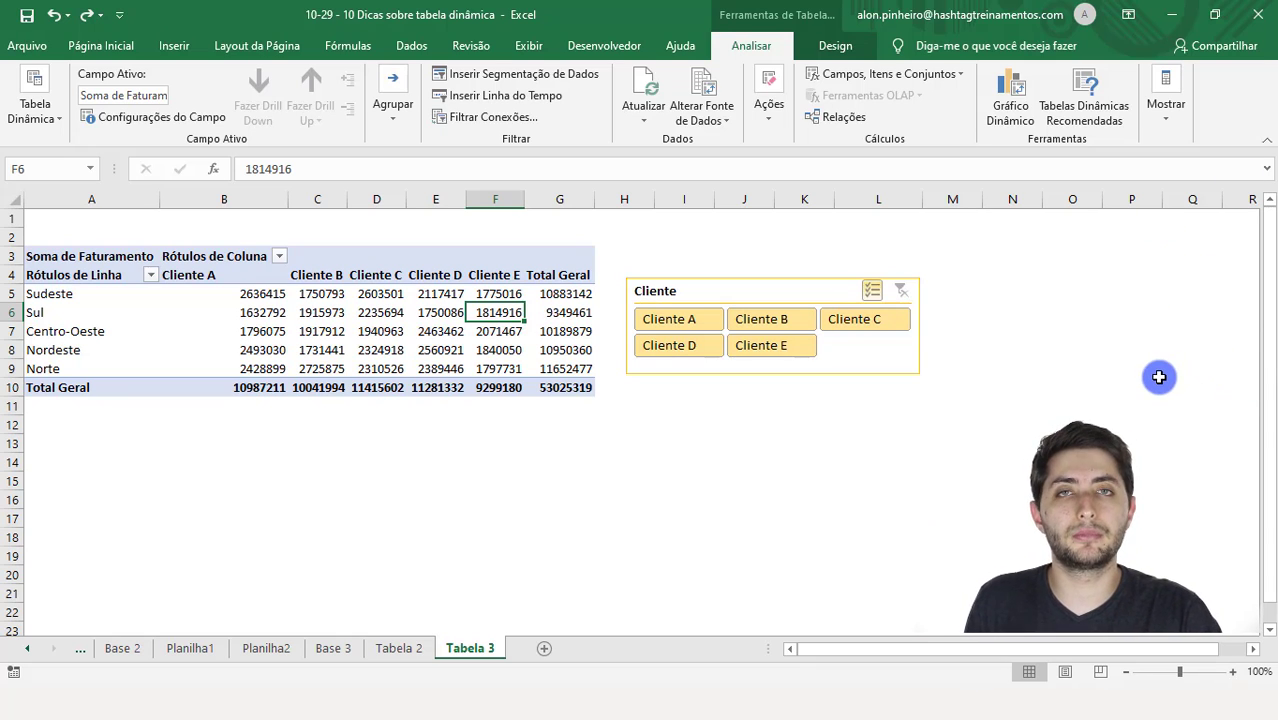
left_click(435, 330)
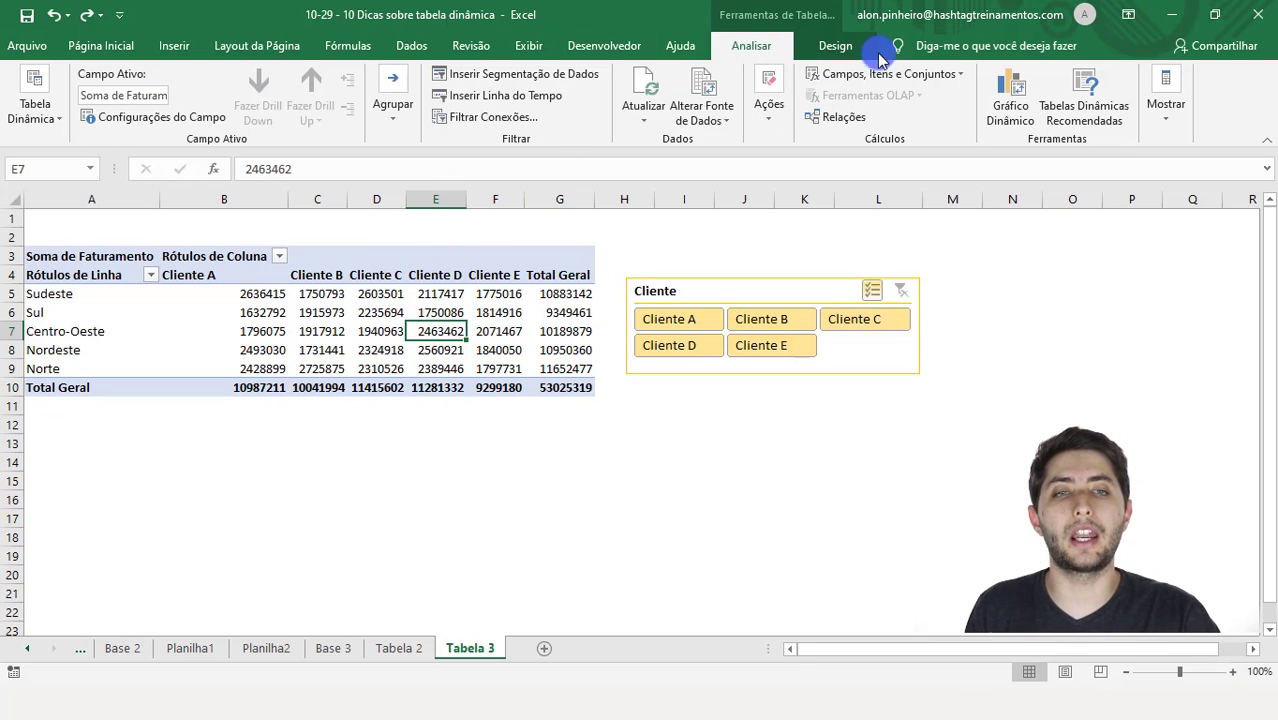
left_click(1150, 108)
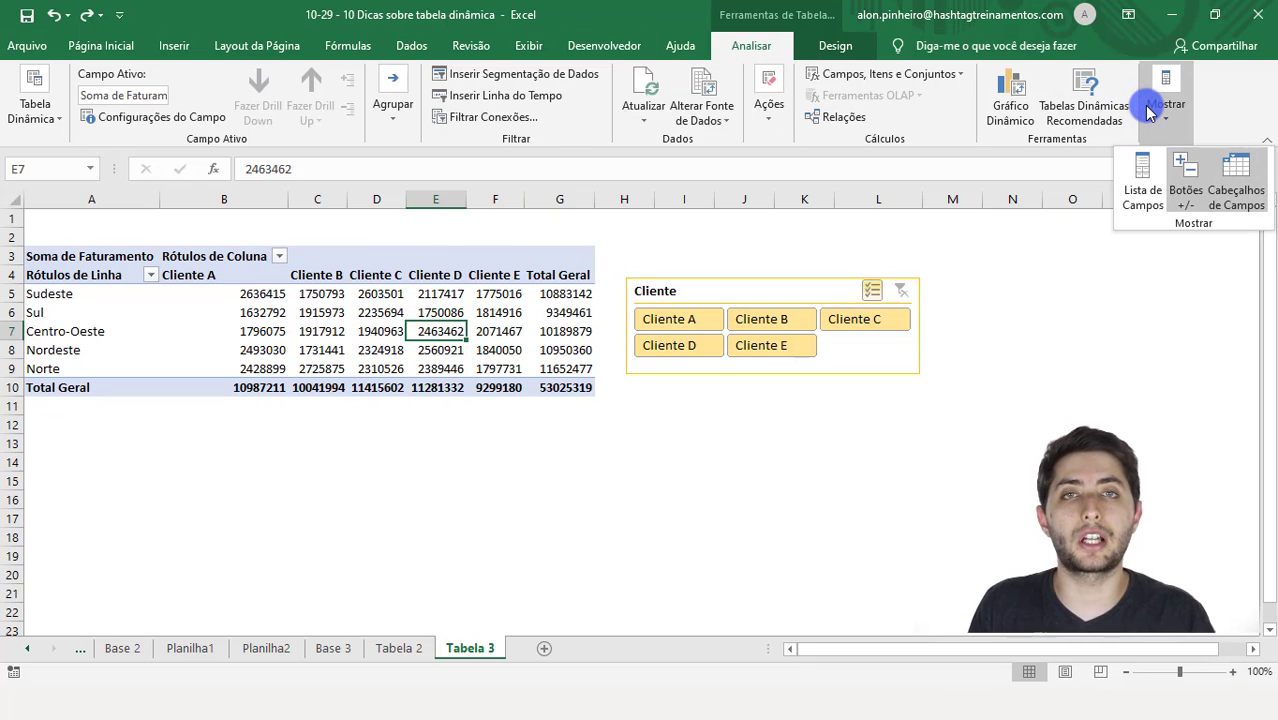
left_click(1140, 192)
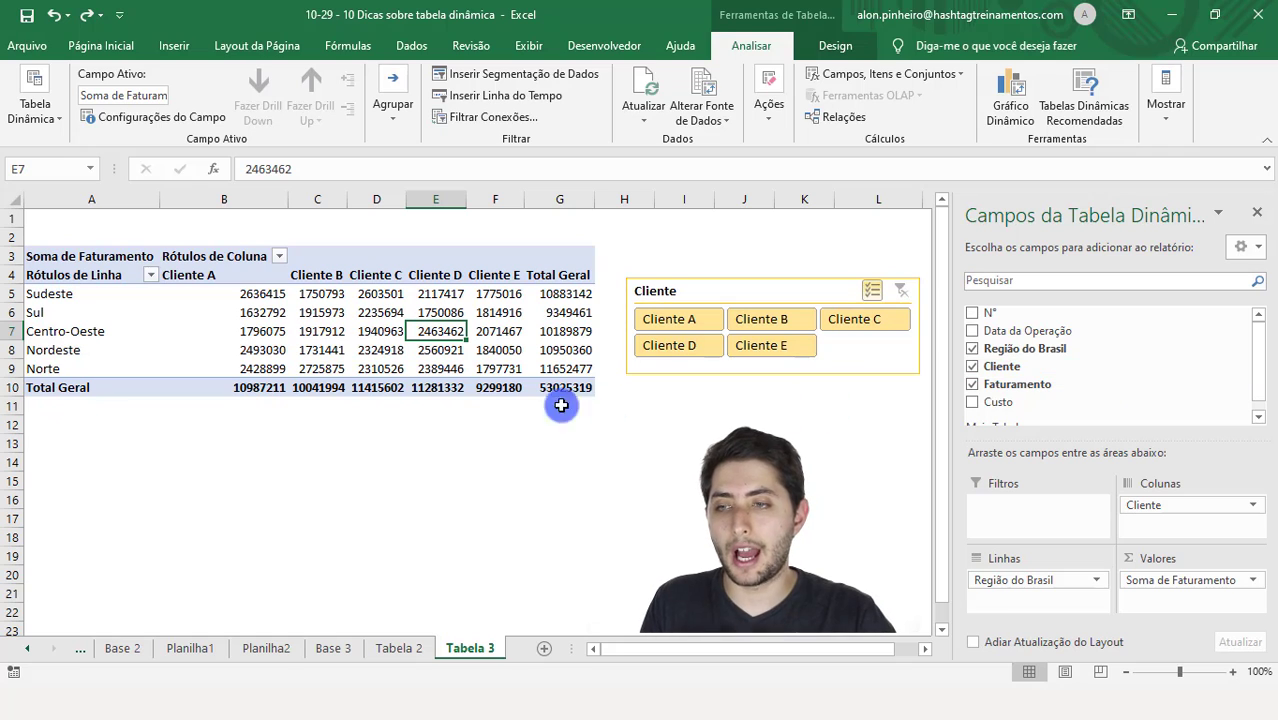
mouse_move(165, 293)
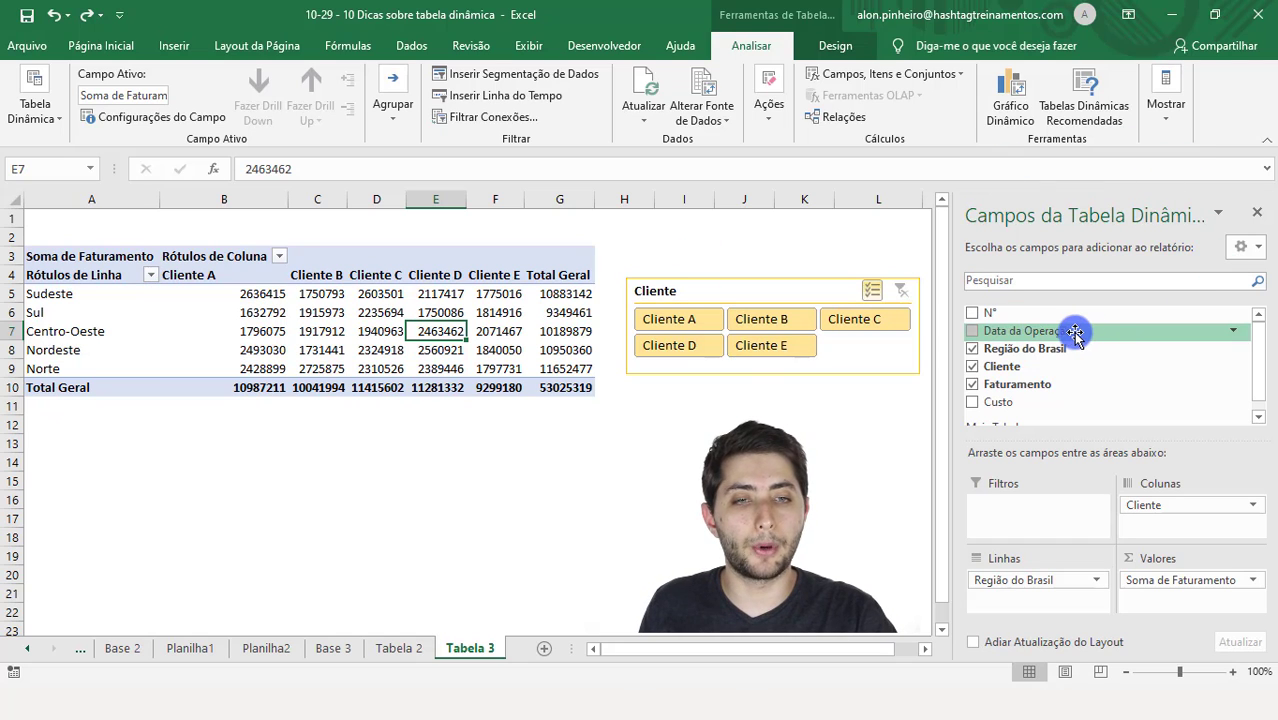
left_click_drag(1070, 331, 1043, 596)
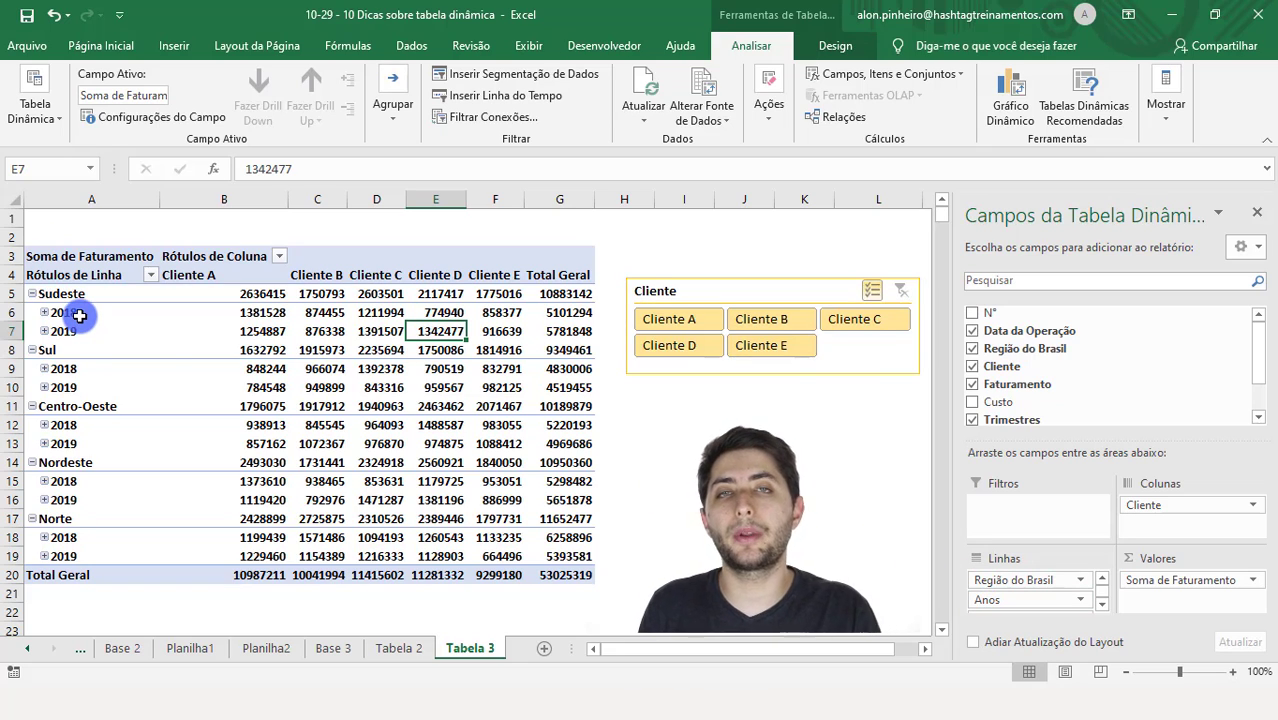
Step: Select the 2018 row under Sudeste and expand it to quarters, and expand Trim1 to its months
left_click(216, 316)
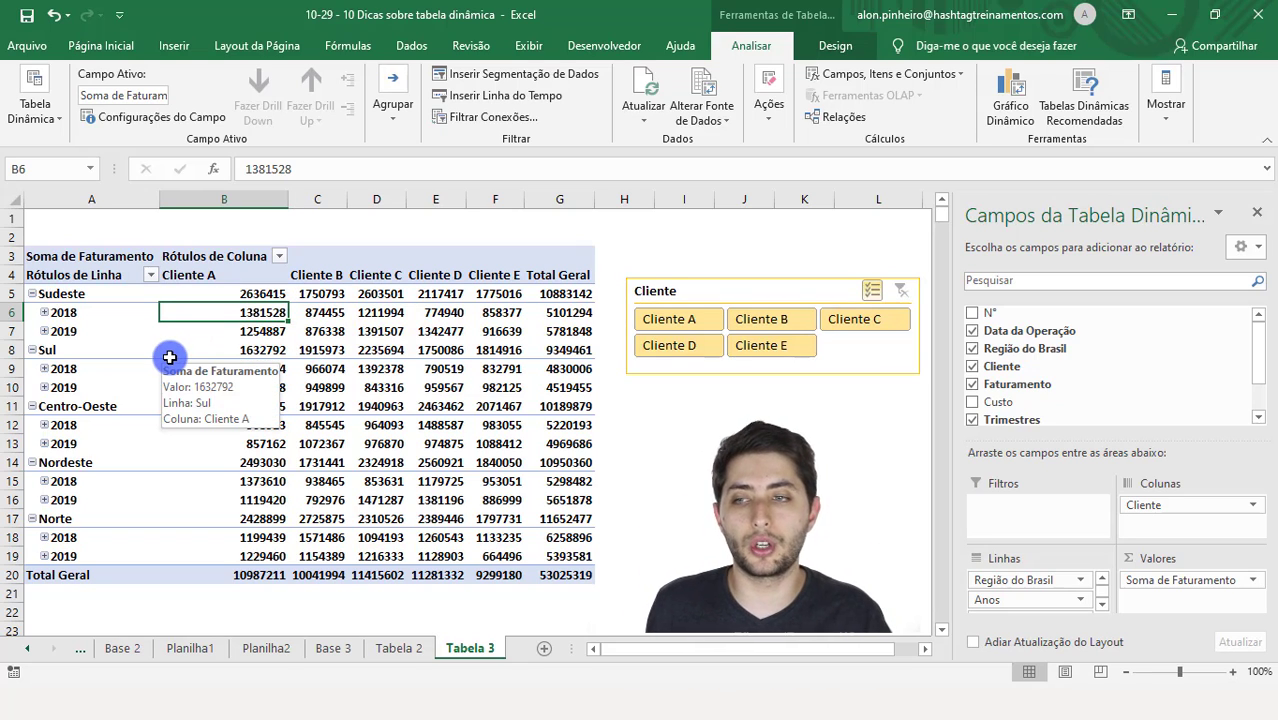
left_click(124, 316)
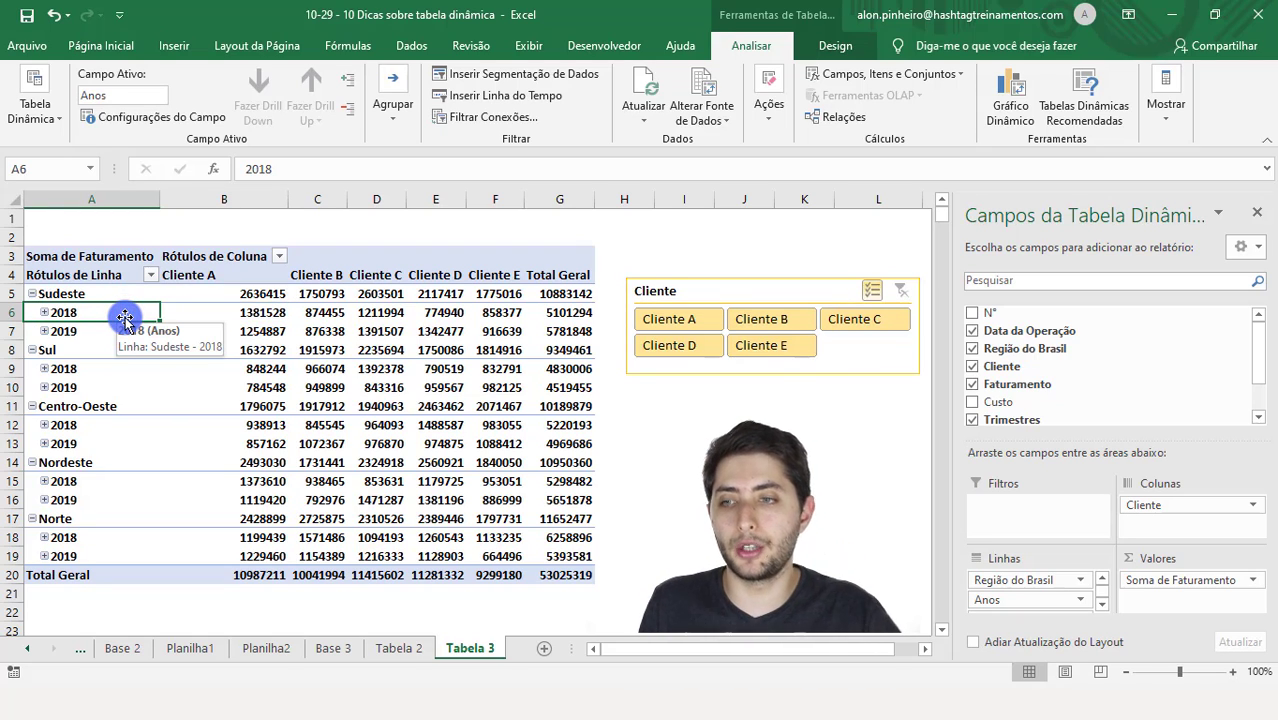
left_click(44, 313)
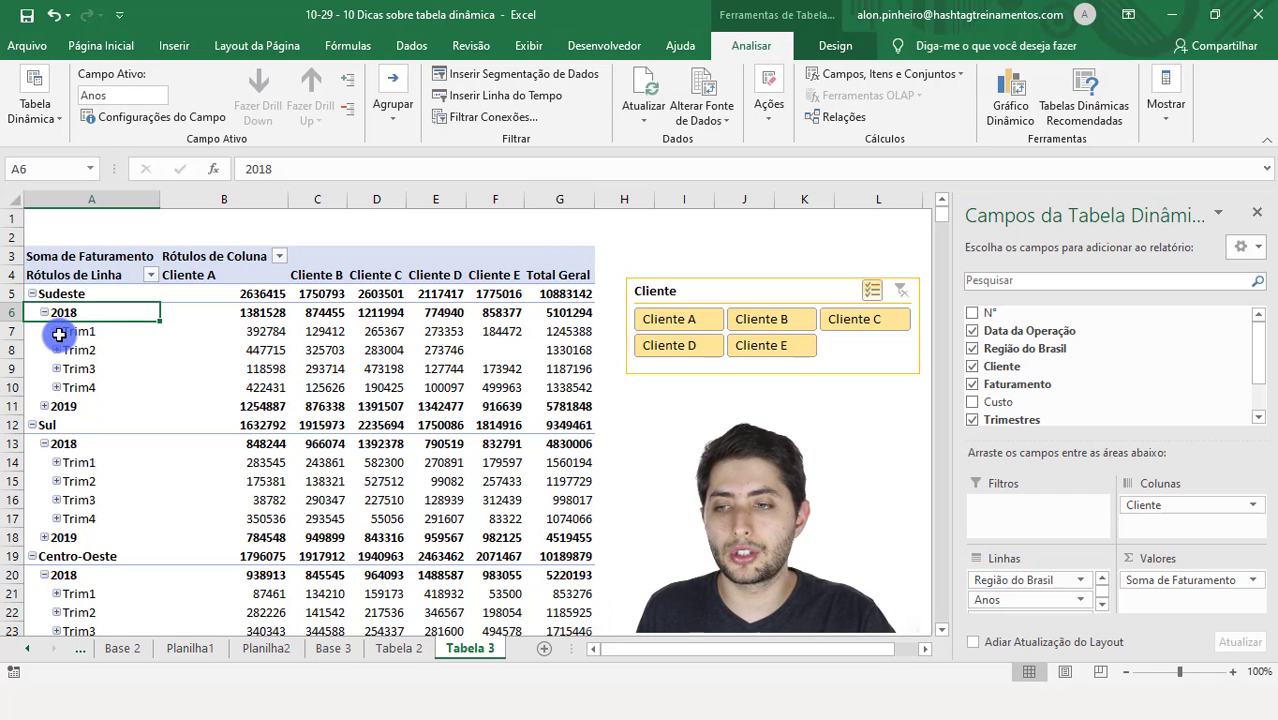
left_click(57, 333)
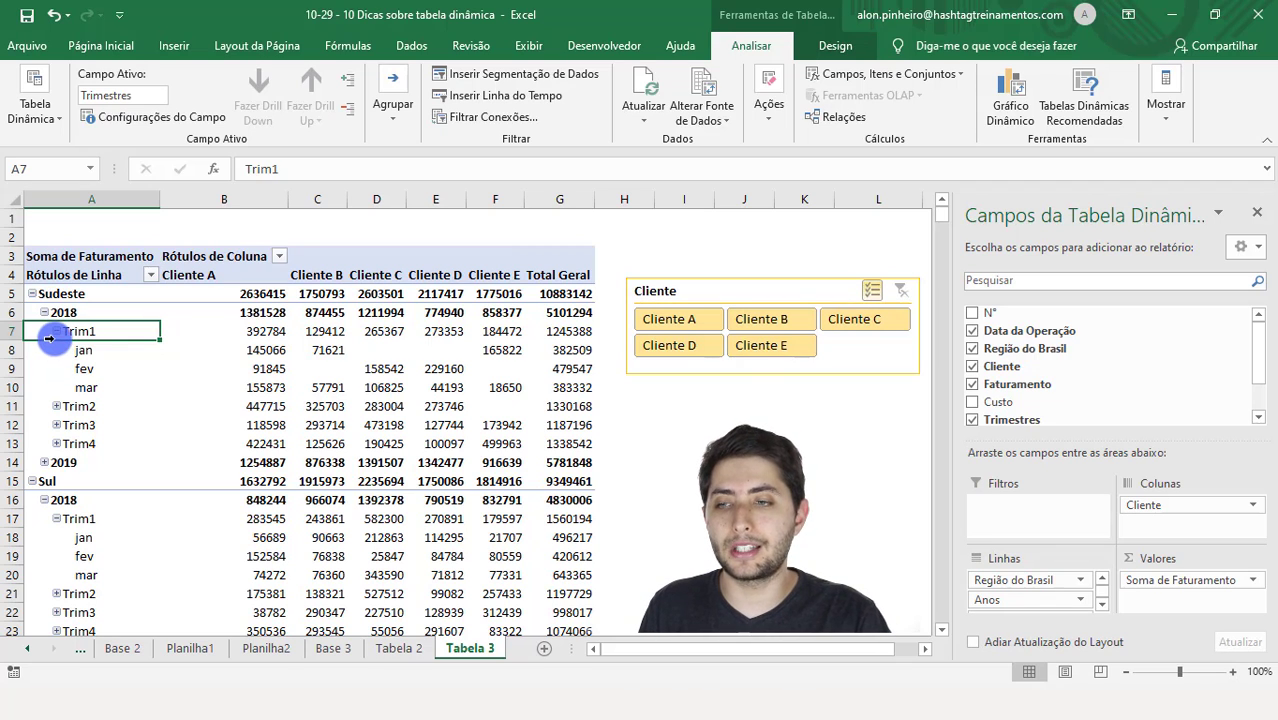
Step: Collapse the Trim1 months and the 2018 quarters under Sudeste to return the rows to year level
left_click(57, 332)
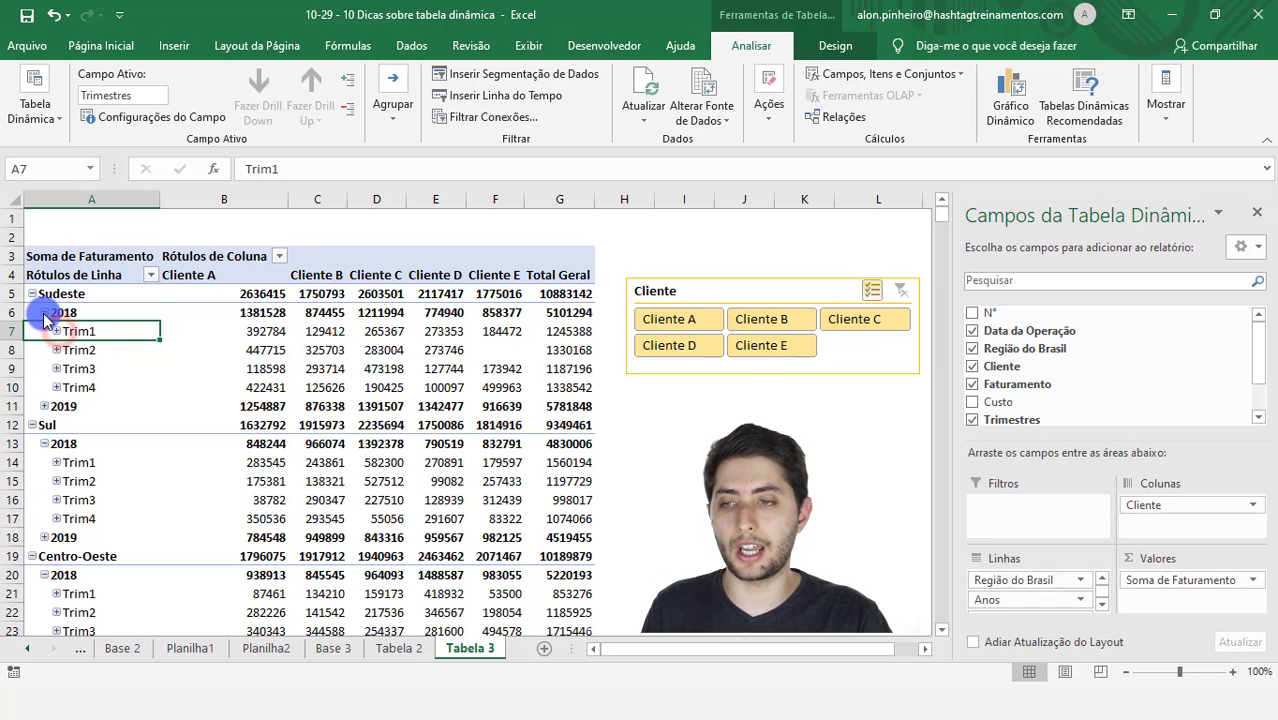
left_click(43, 313)
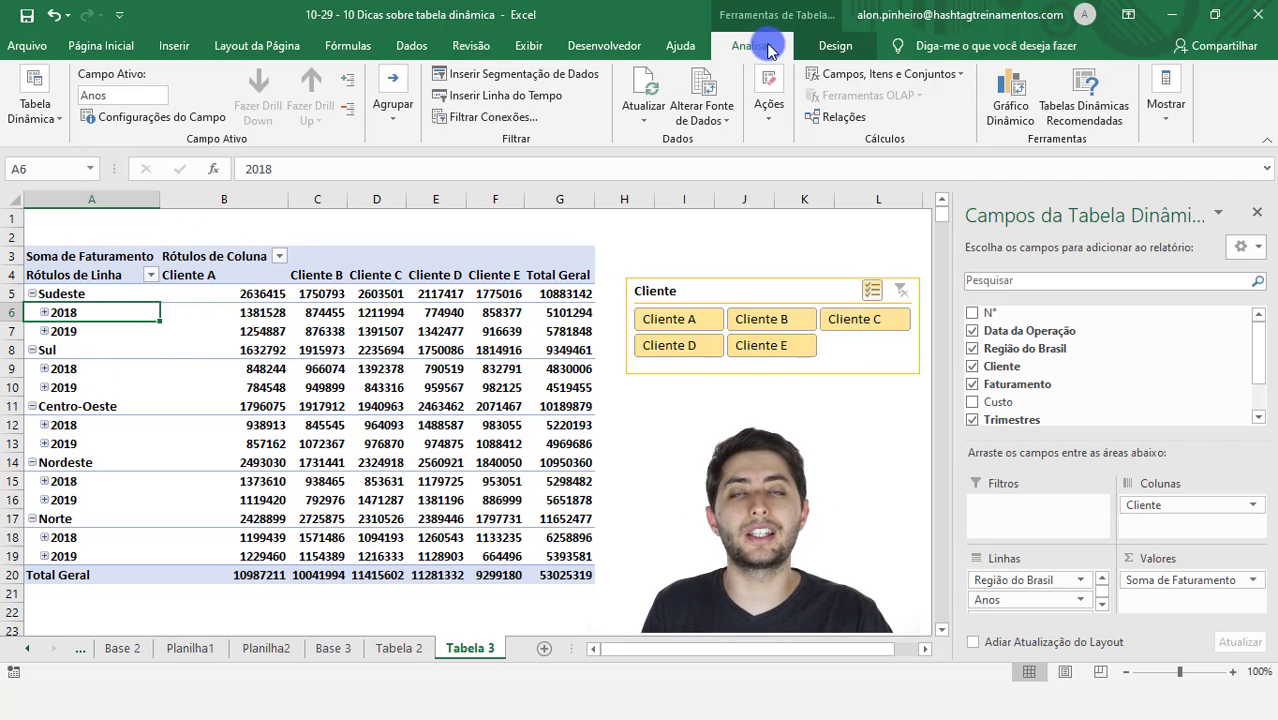
Step: Expand every year in the pivot table to quarters and down to months, and collapse the whole field back to years
left_click(348, 92)
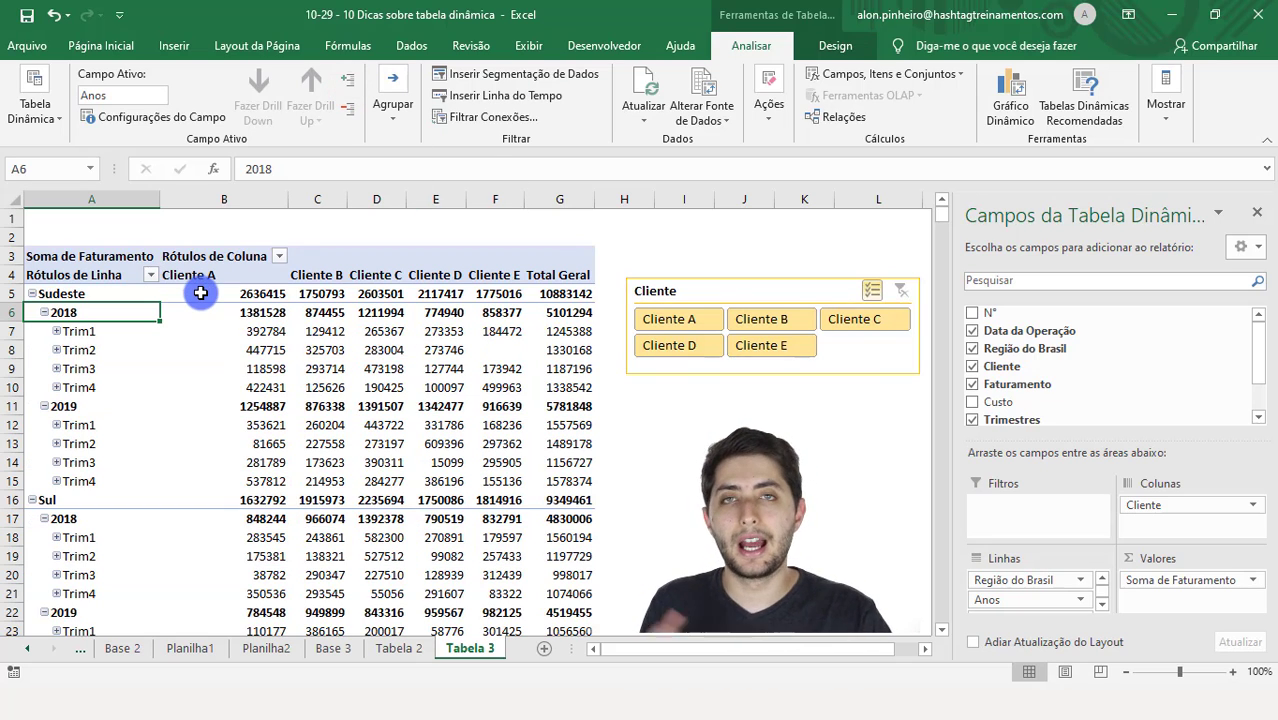
mouse_move(199, 290)
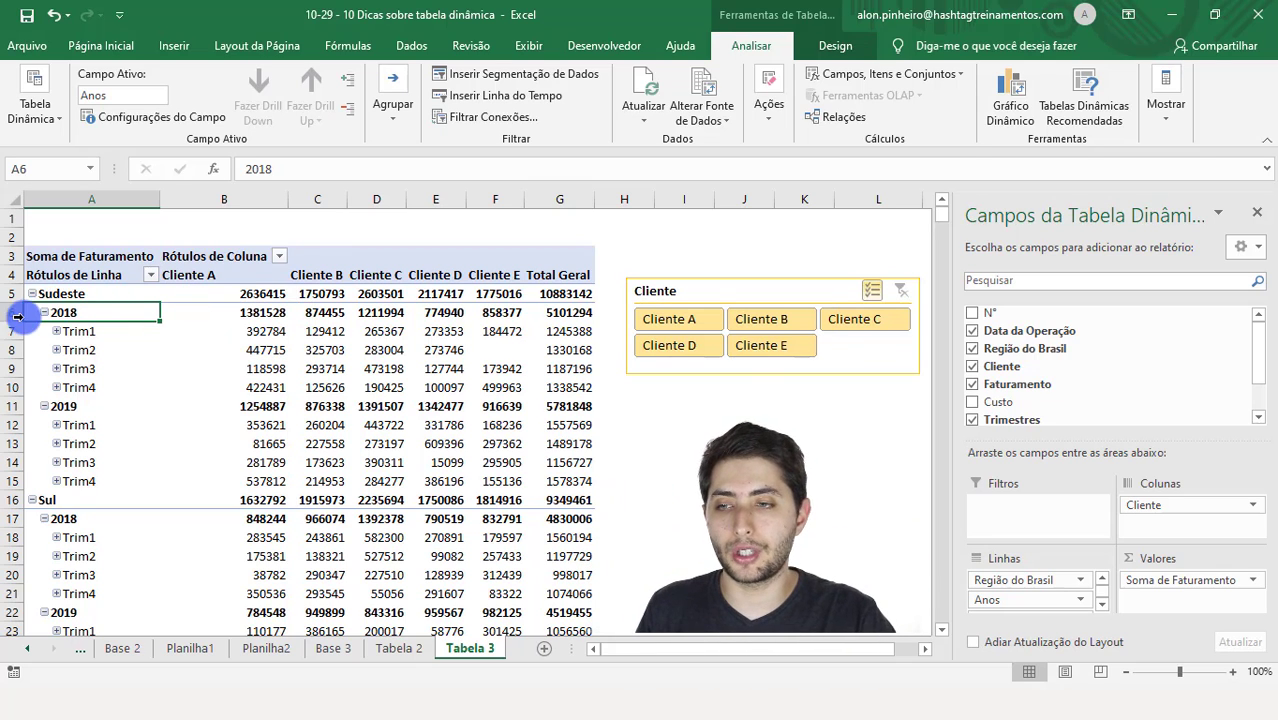
scroll(50, 455, "down", 2)
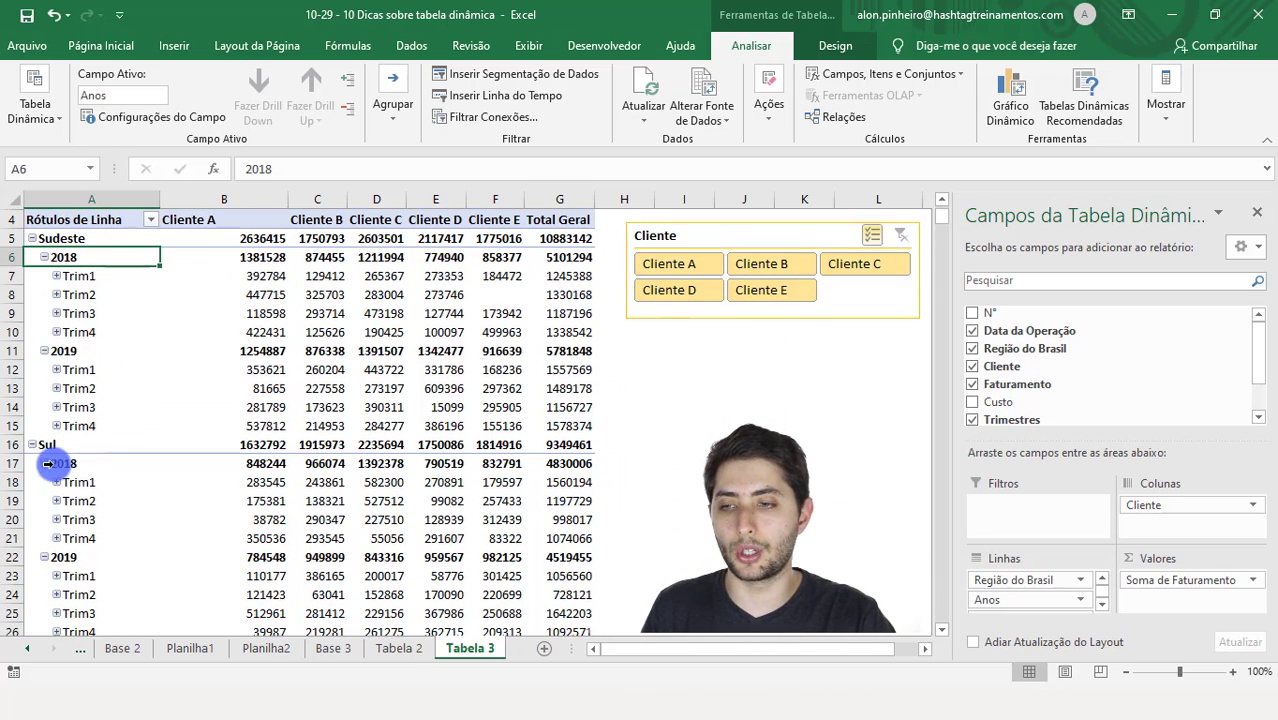
scroll(108, 424, "up", 2)
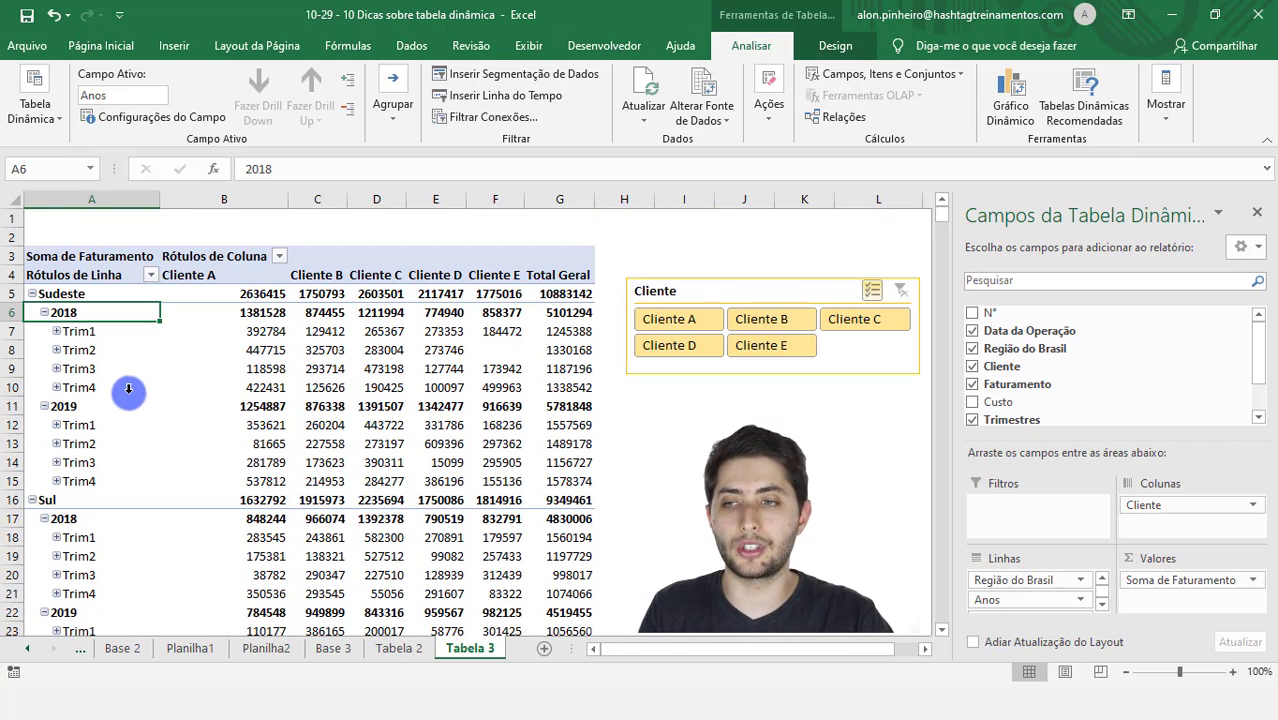
left_click(350, 84)
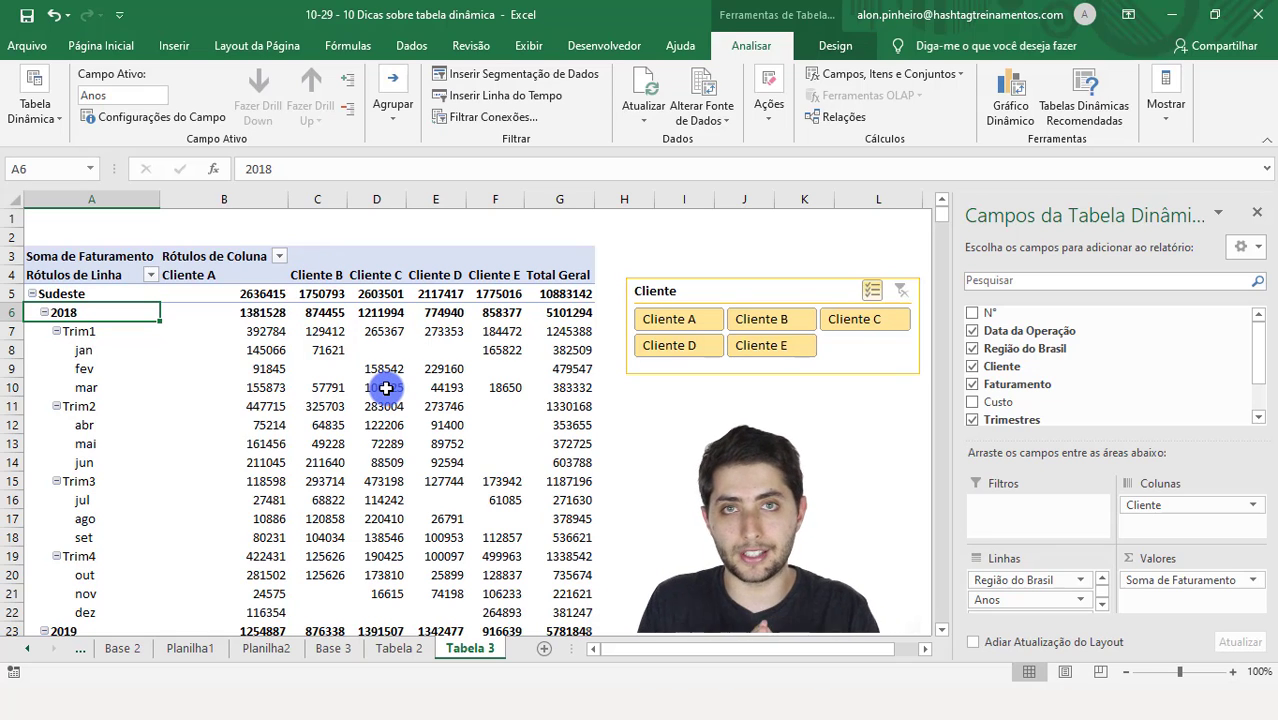
mouse_move(386, 388)
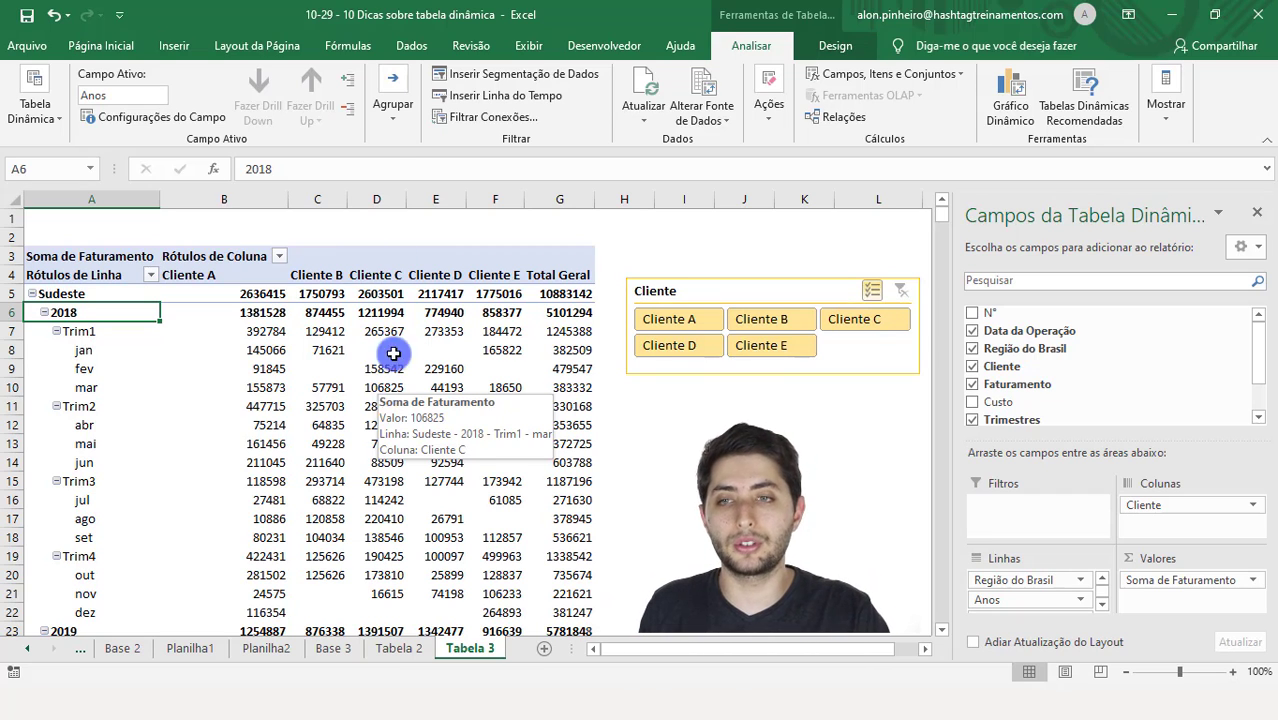
left_click(350, 118)
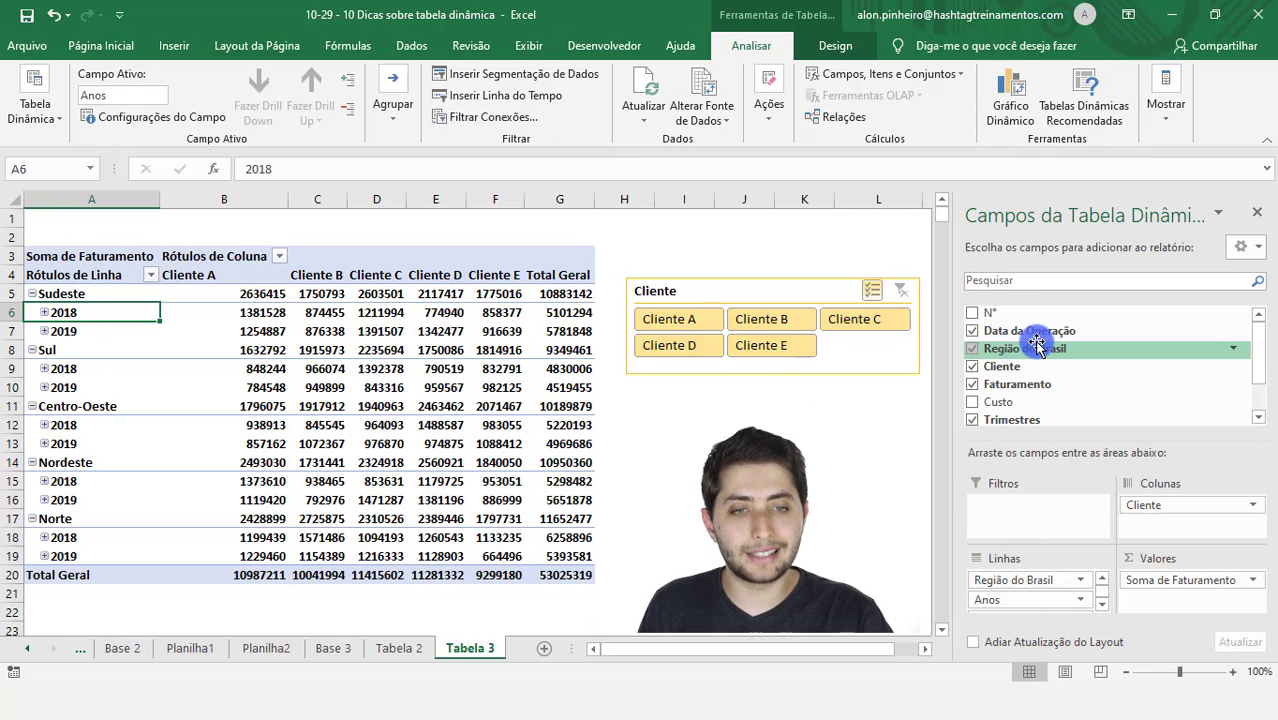
Step: Move the Anos field from the rows to the report filters and look at its list of years without changing the selection
left_click(1103, 603)
left_click(1103, 603)
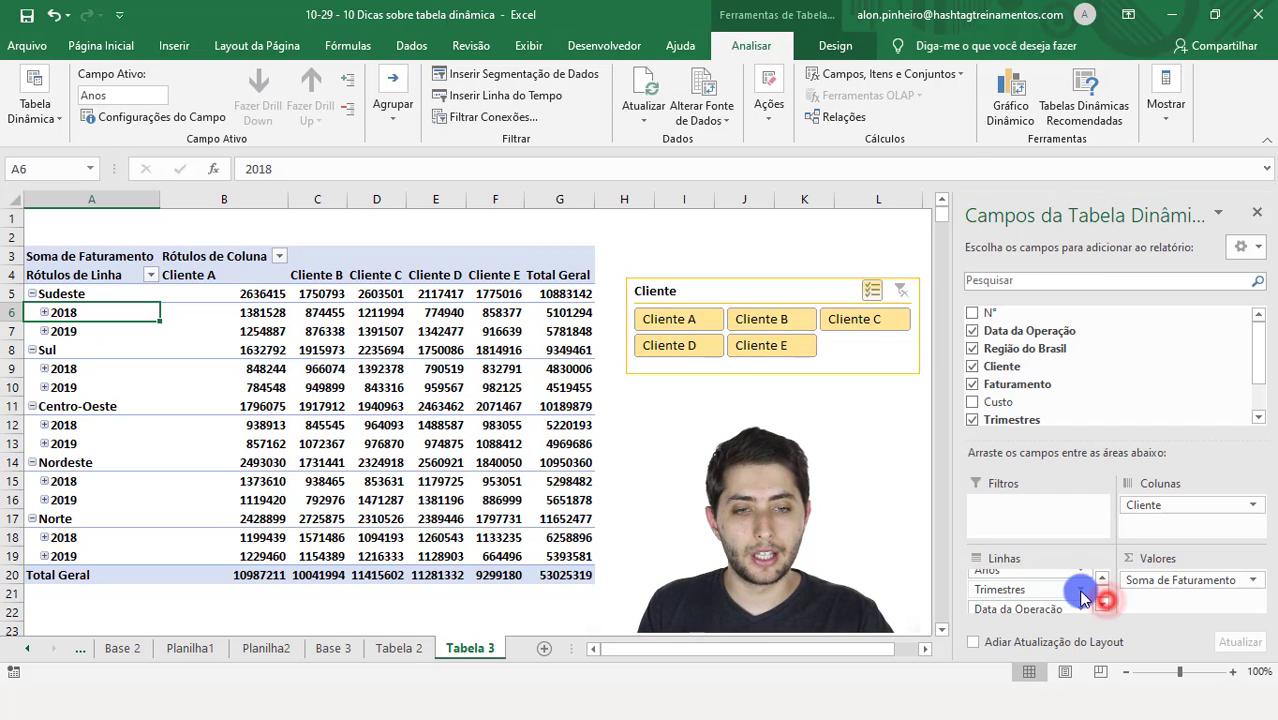
left_click(1019, 573)
left_click(1033, 588)
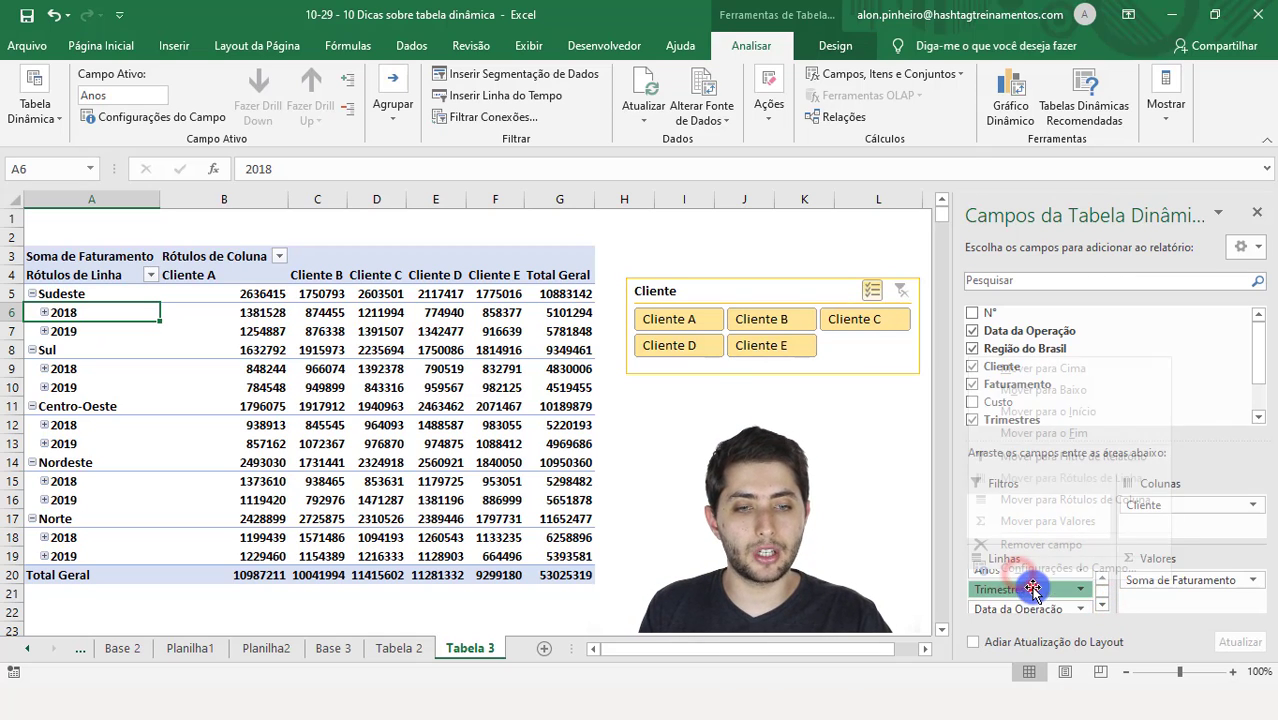
left_click(1116, 620)
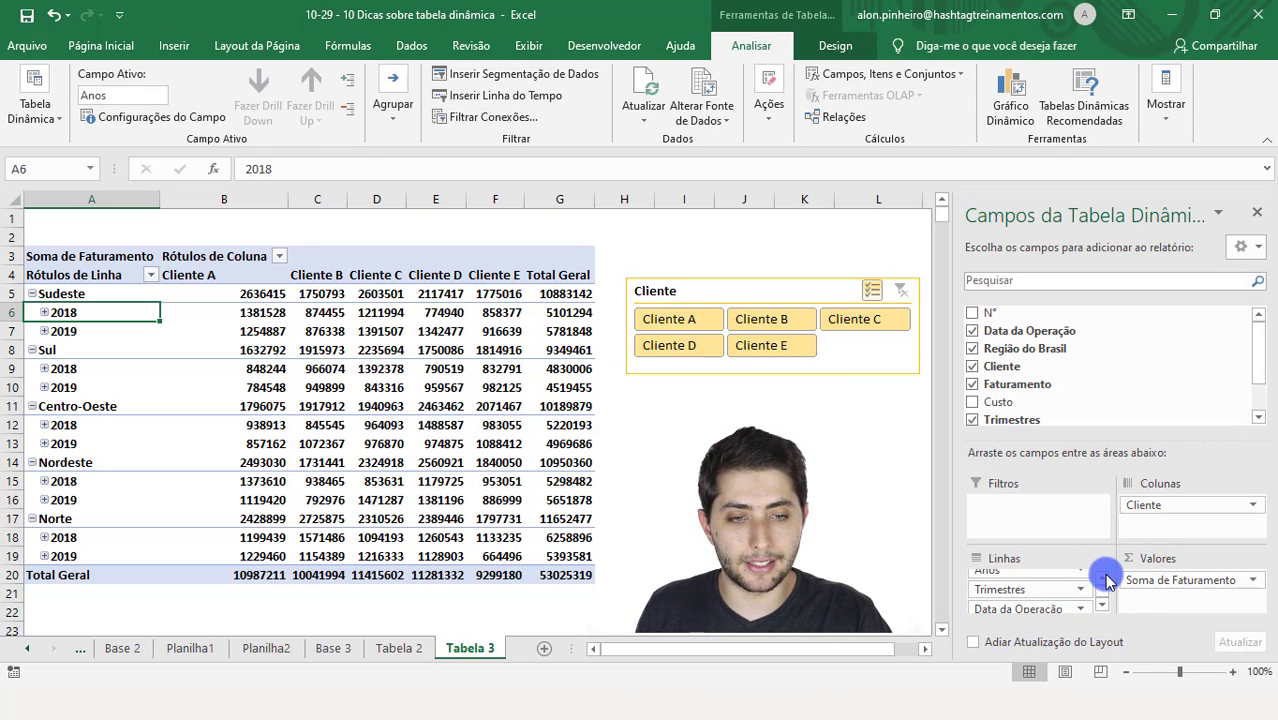
left_click(1102, 577)
left_click_drag(1012, 585, 995, 525)
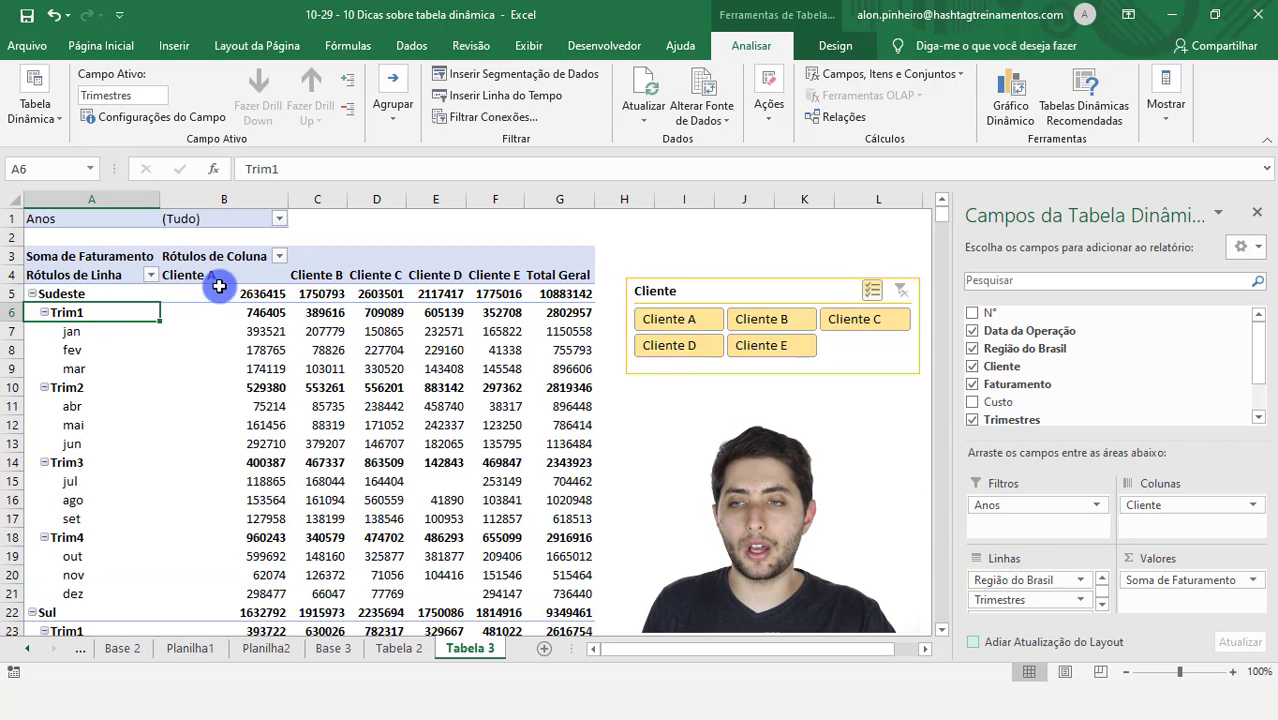
left_click(279, 222)
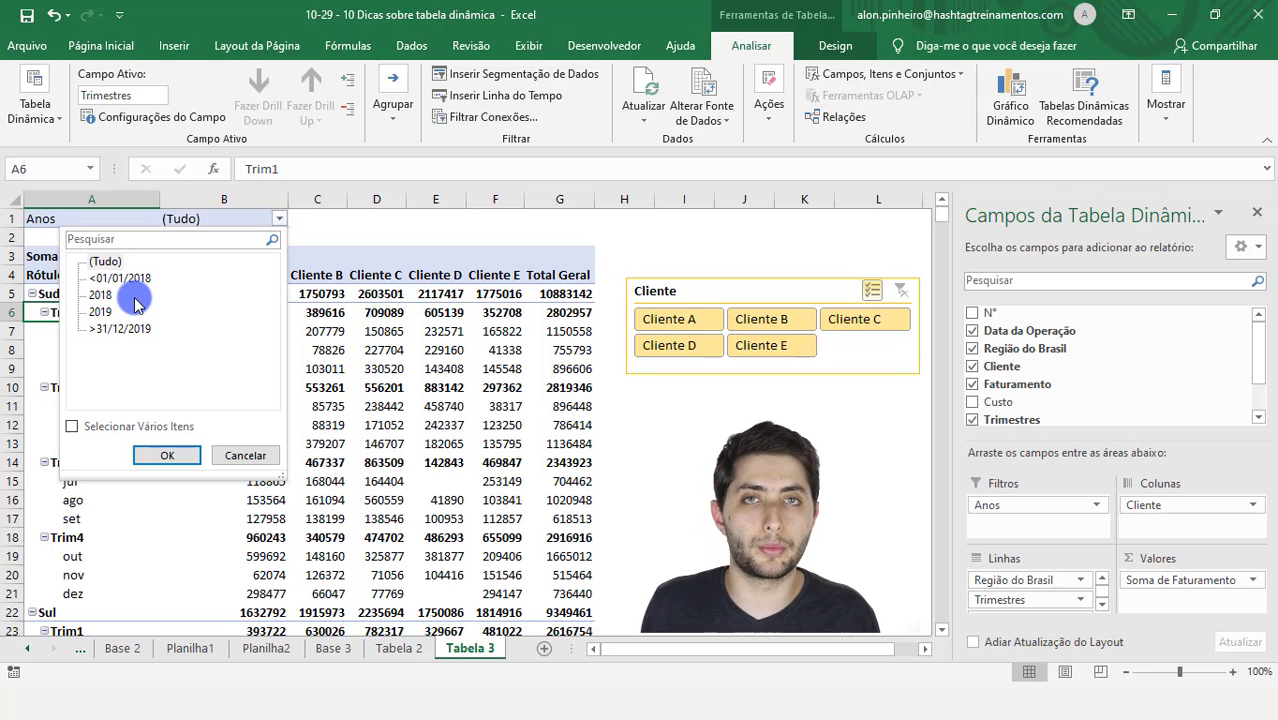
left_click(243, 453)
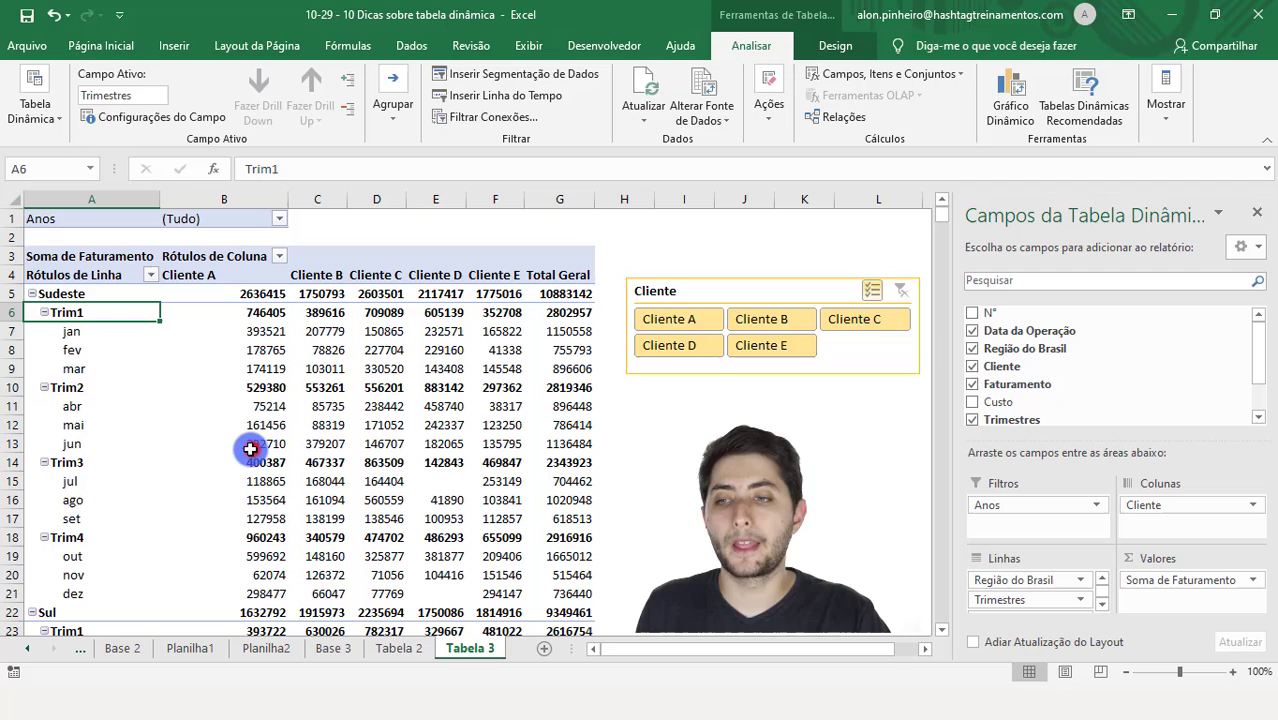
Step: Remove Trimestres and Data da Operação from the pivot table's rows, keeping only Região do Brasil
left_click(1101, 604)
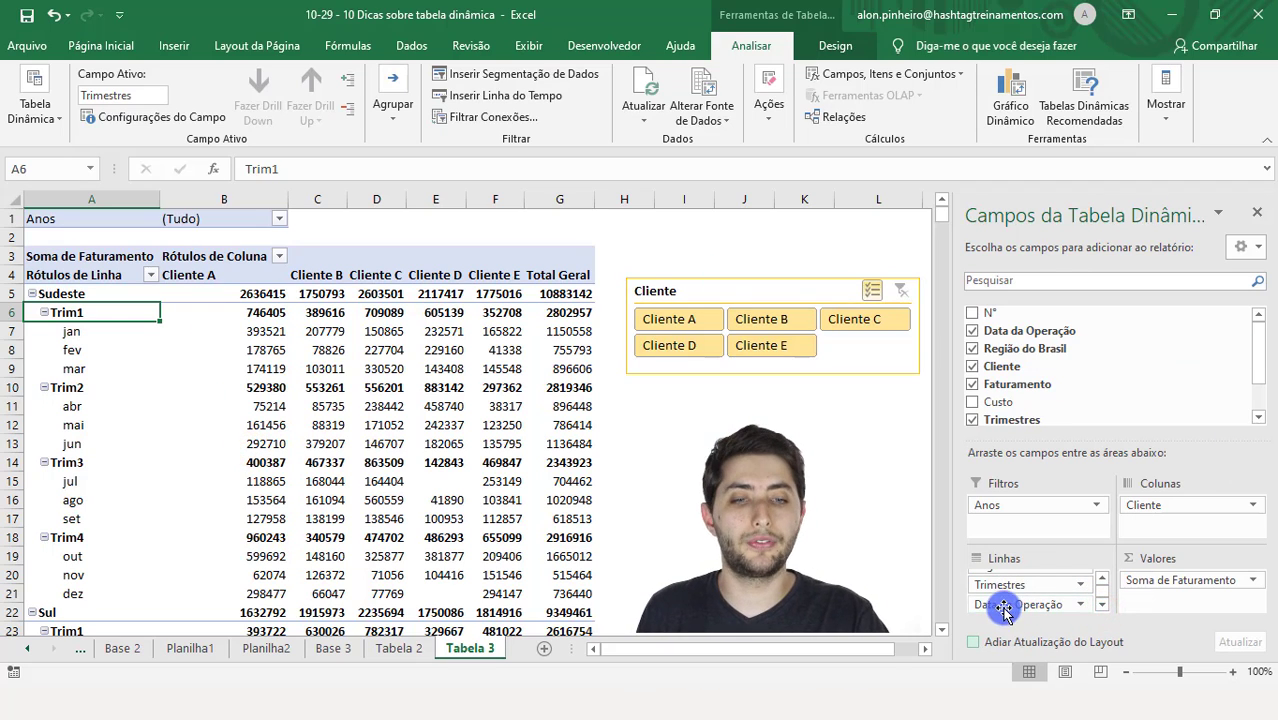
left_click_drag(1012, 584, 846, 576)
left_click_drag(1051, 604, 827, 563)
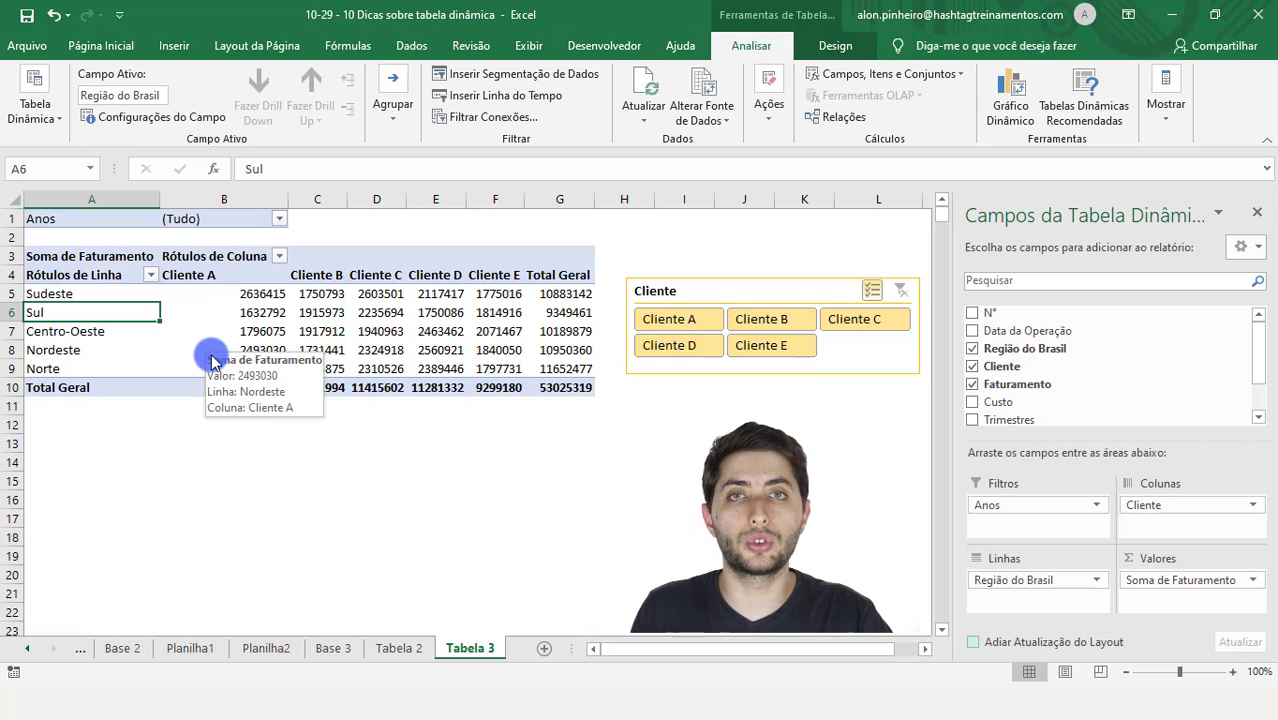
Step: Filter the pivot table by the year 2018 using the Anos report filter
left_click(278, 220)
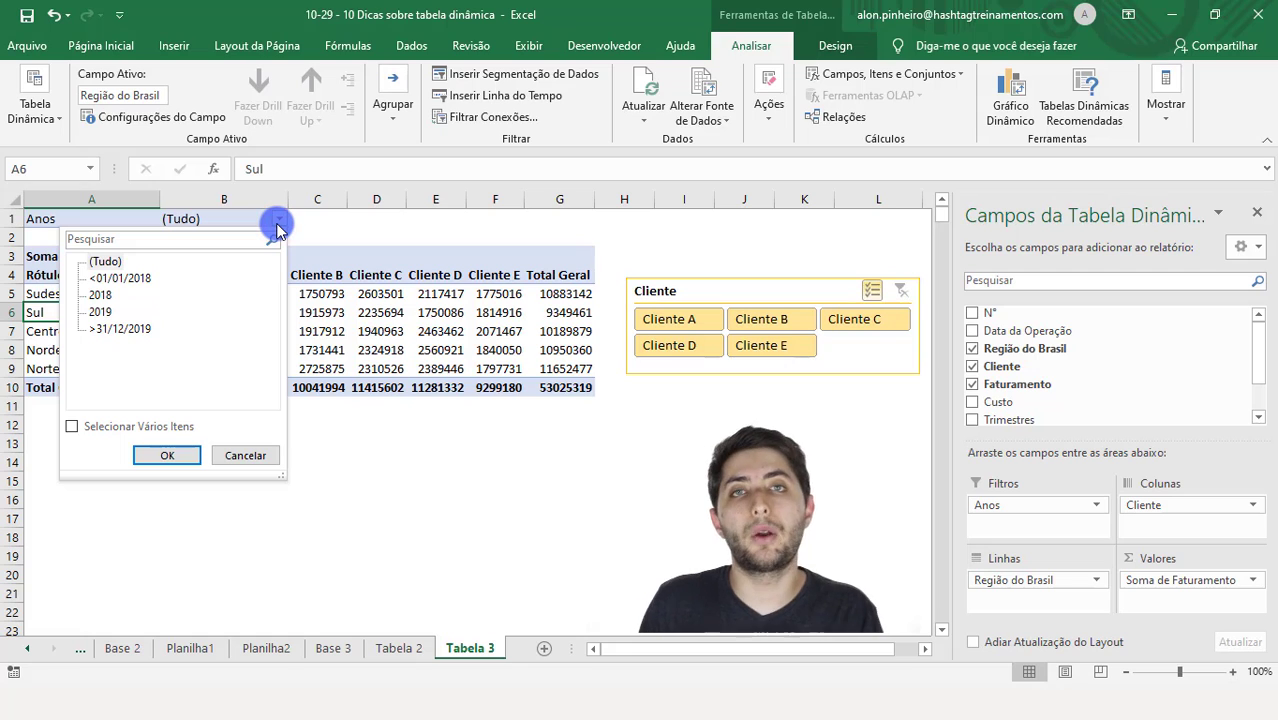
left_click(95, 300)
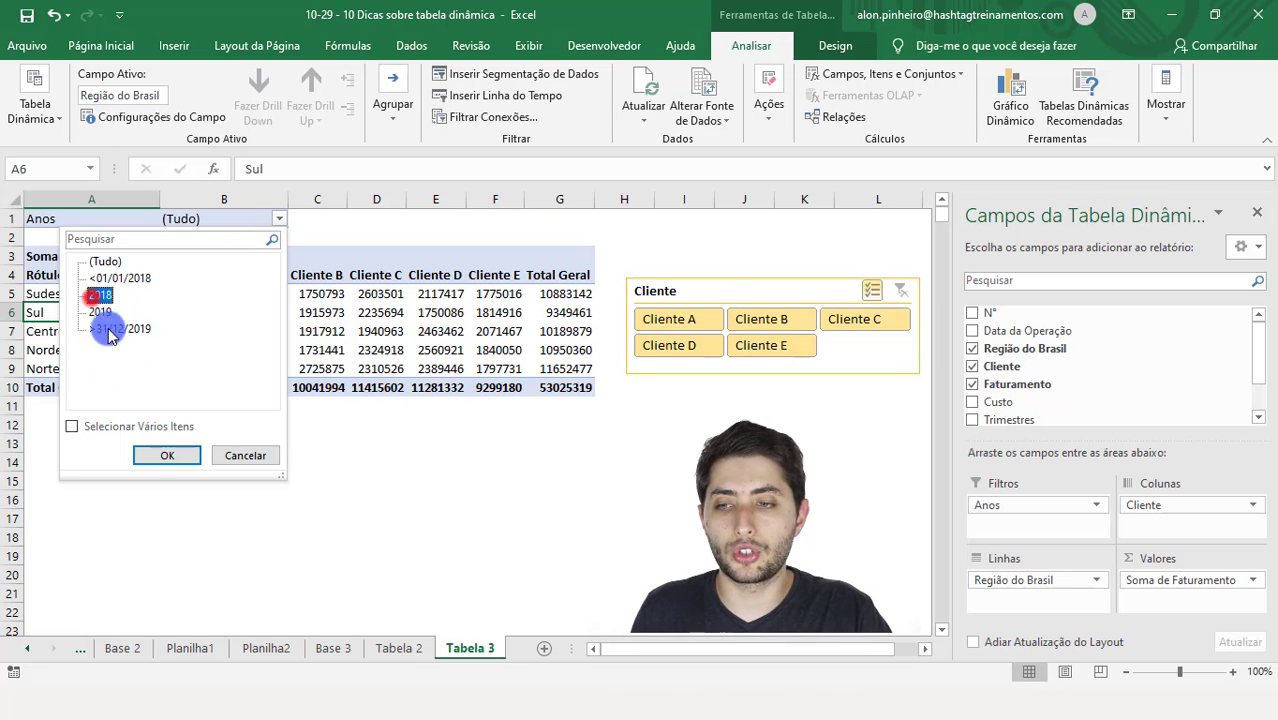
left_click(148, 455)
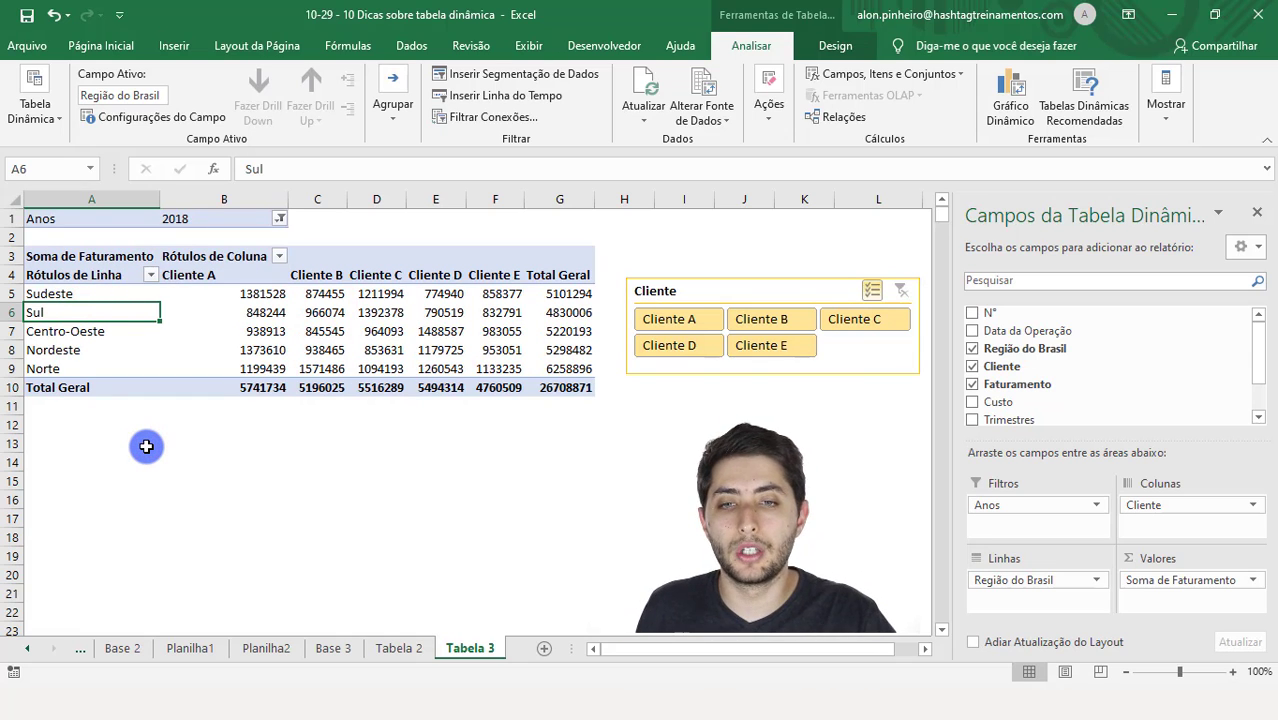
Step: Switch Cliente E, D, A and B off and back on in the Cliente slicer, ending with all clients selected
left_click(770, 350)
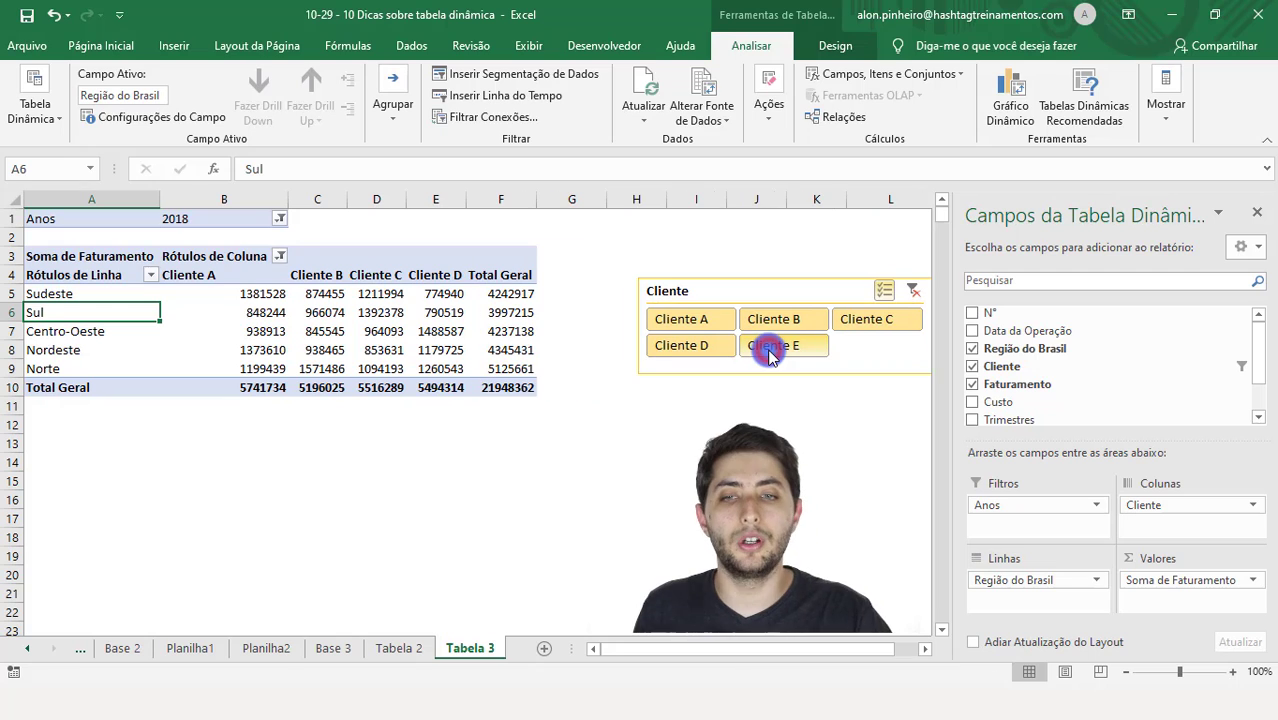
left_click(768, 350)
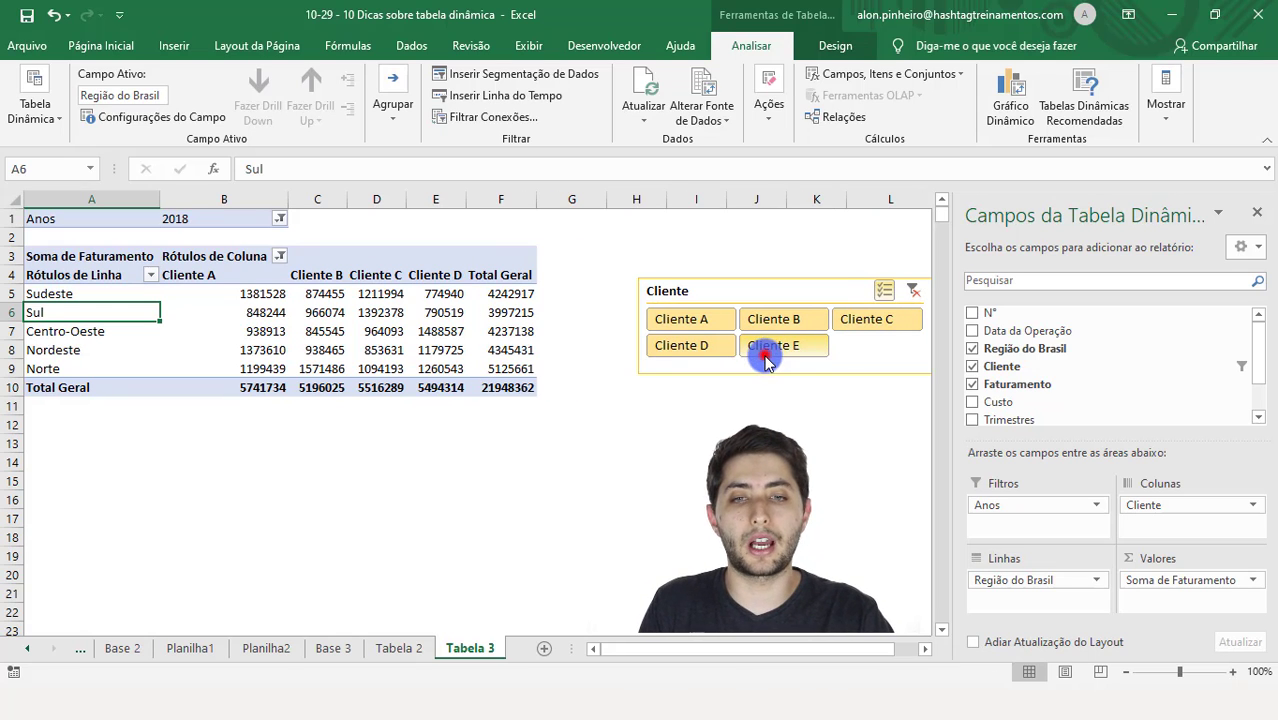
left_click(712, 346)
left_click(673, 319)
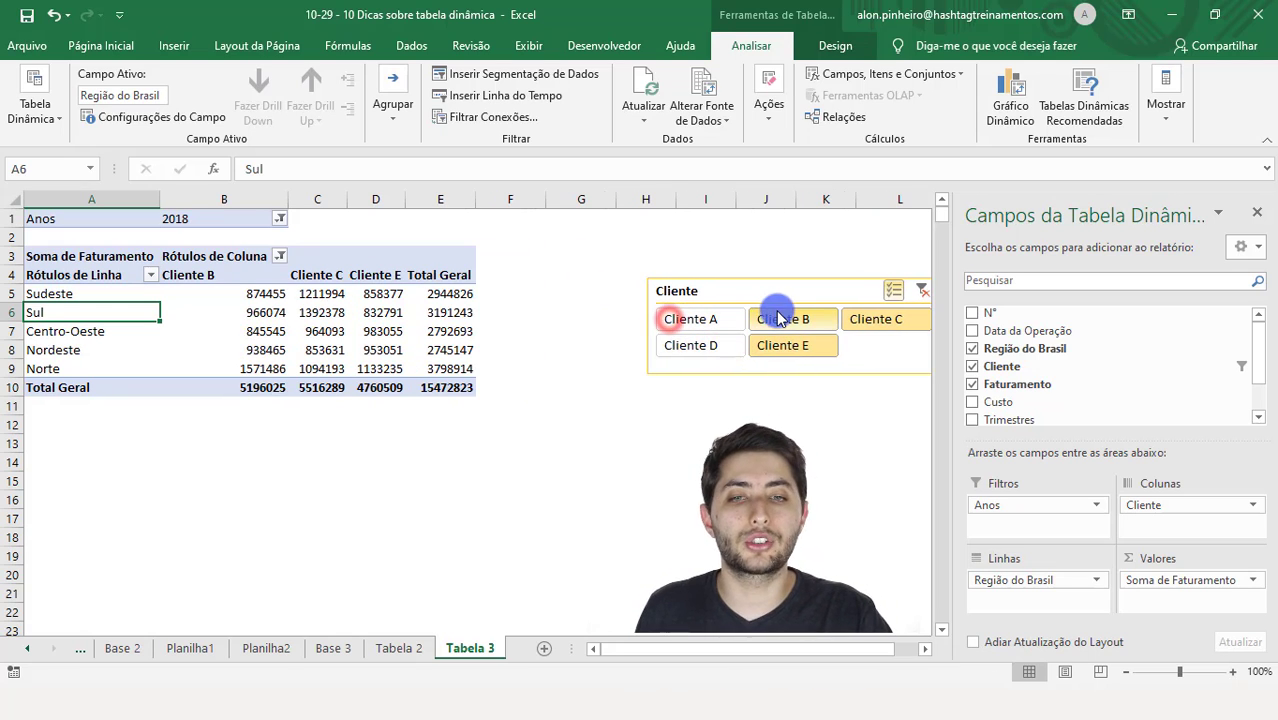
left_click(775, 318)
left_click(710, 322)
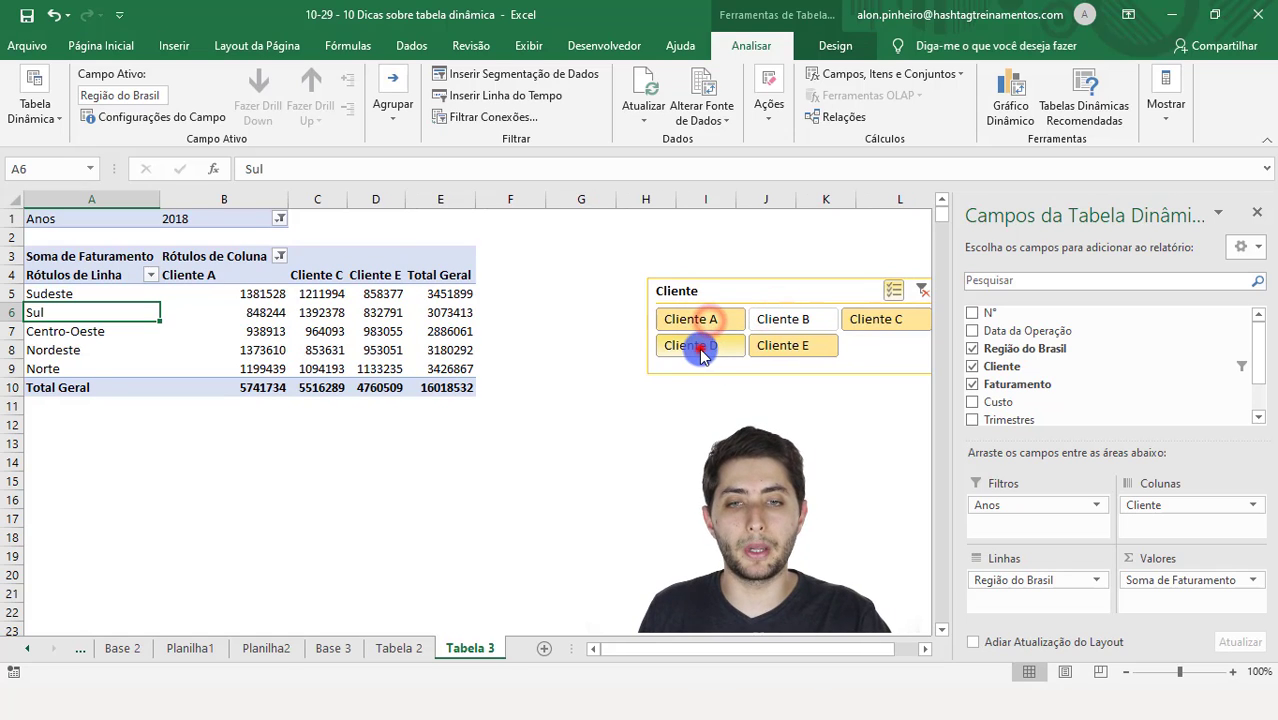
left_click(700, 345)
left_click(773, 318)
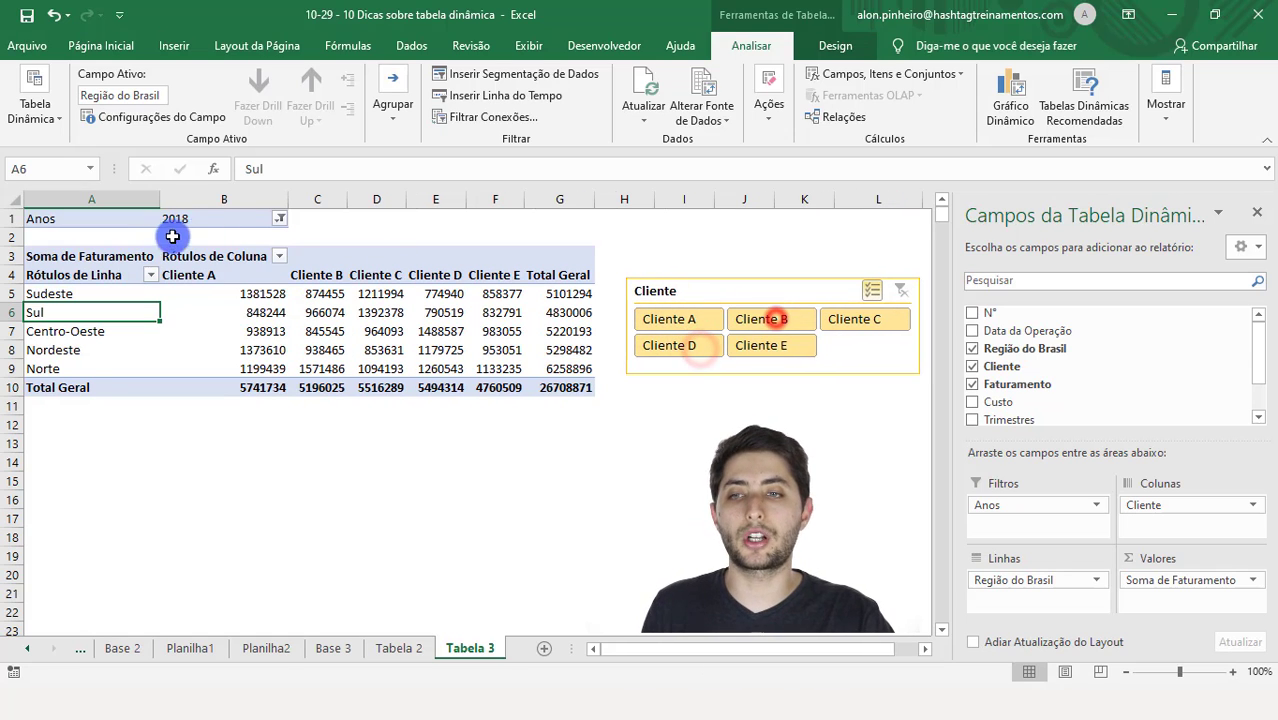
Step: Reset the Anos report filter to (Tudo)
left_click(279, 218)
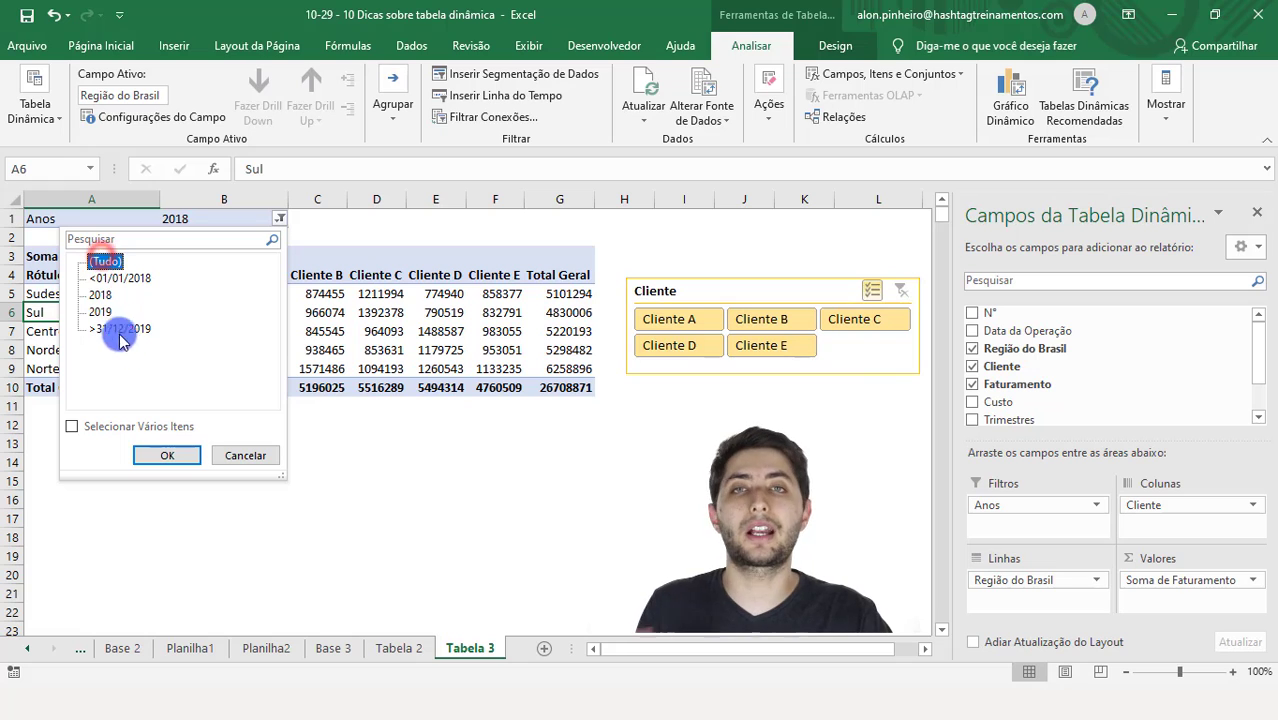
left_click(170, 454)
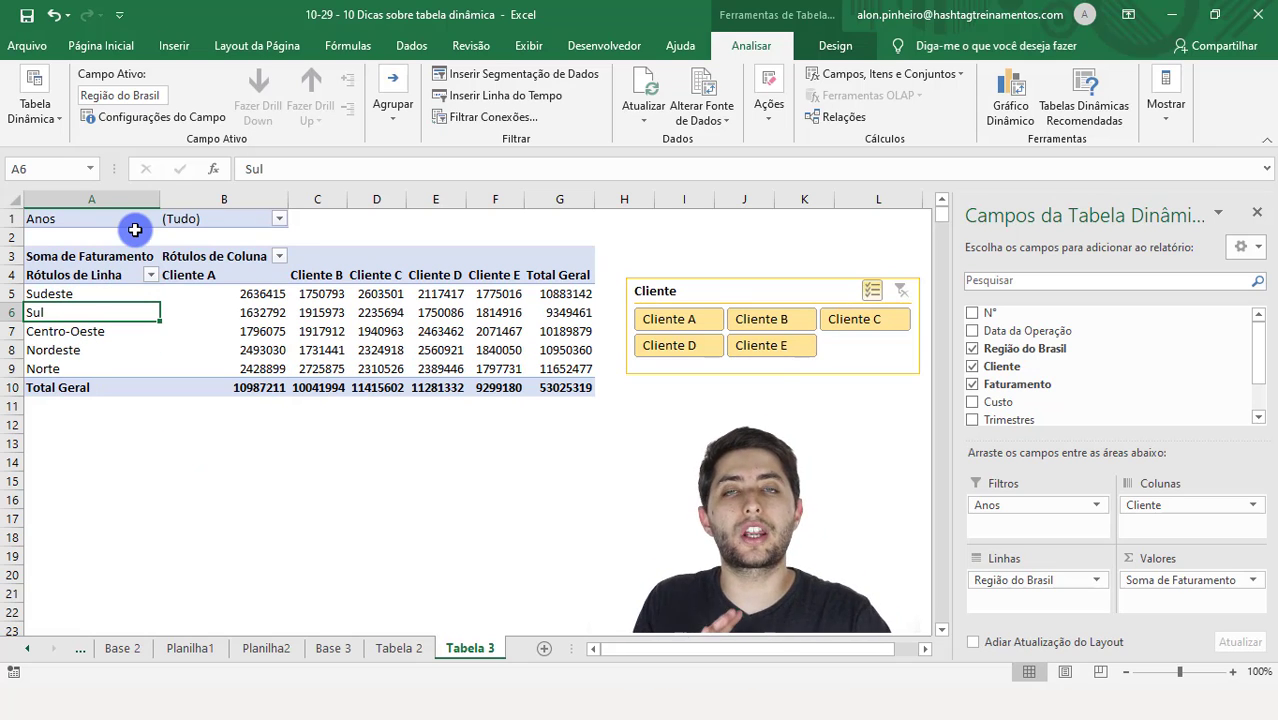
left_click_drag(217, 294, 554, 386)
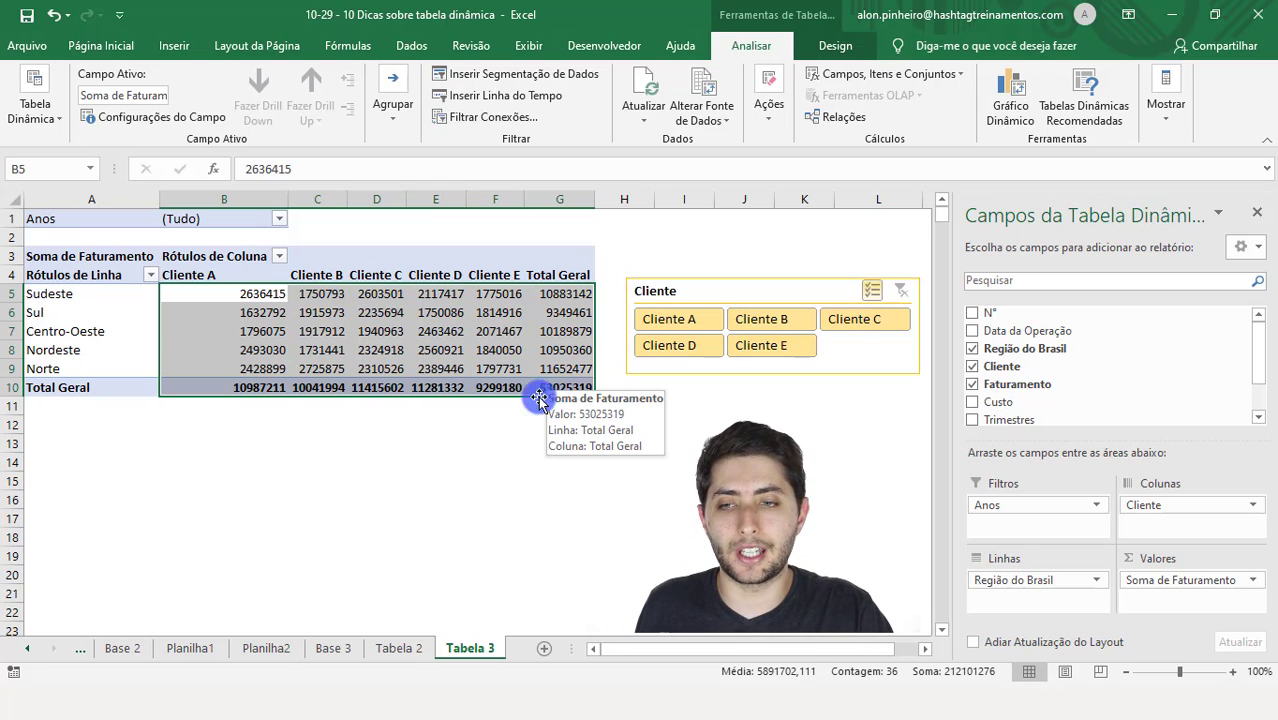
left_click(78, 42)
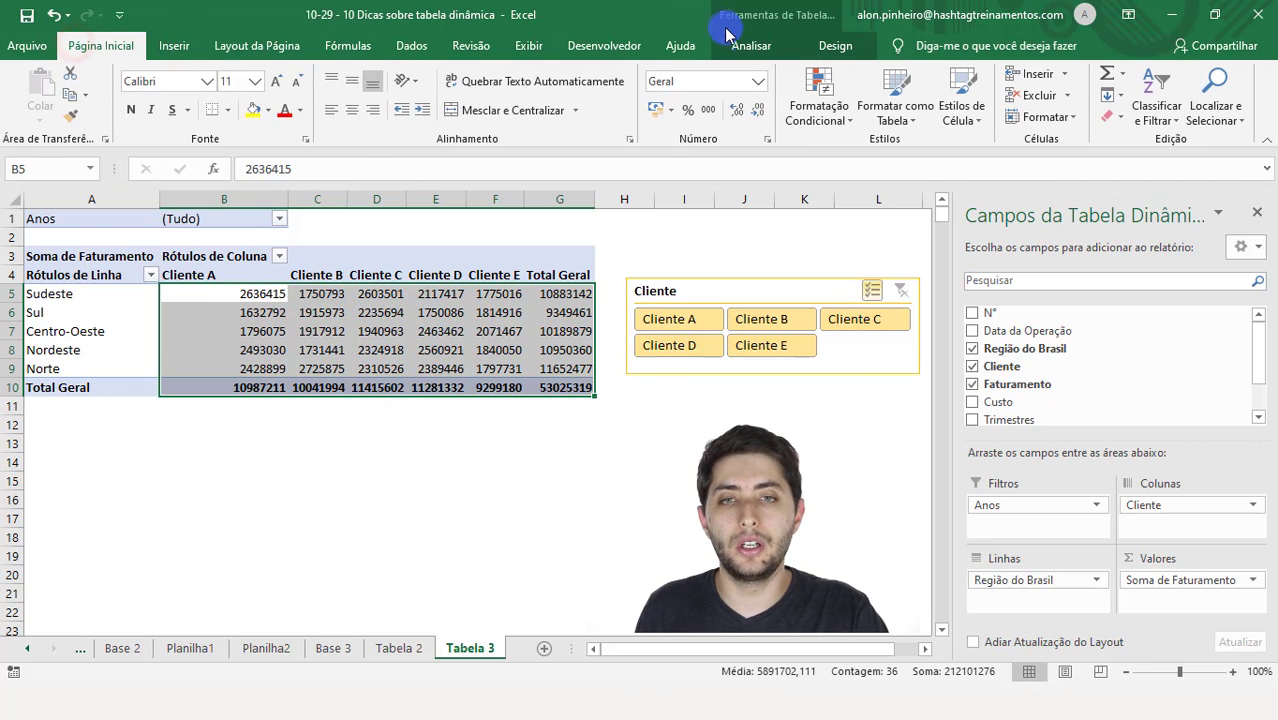
left_click(760, 81)
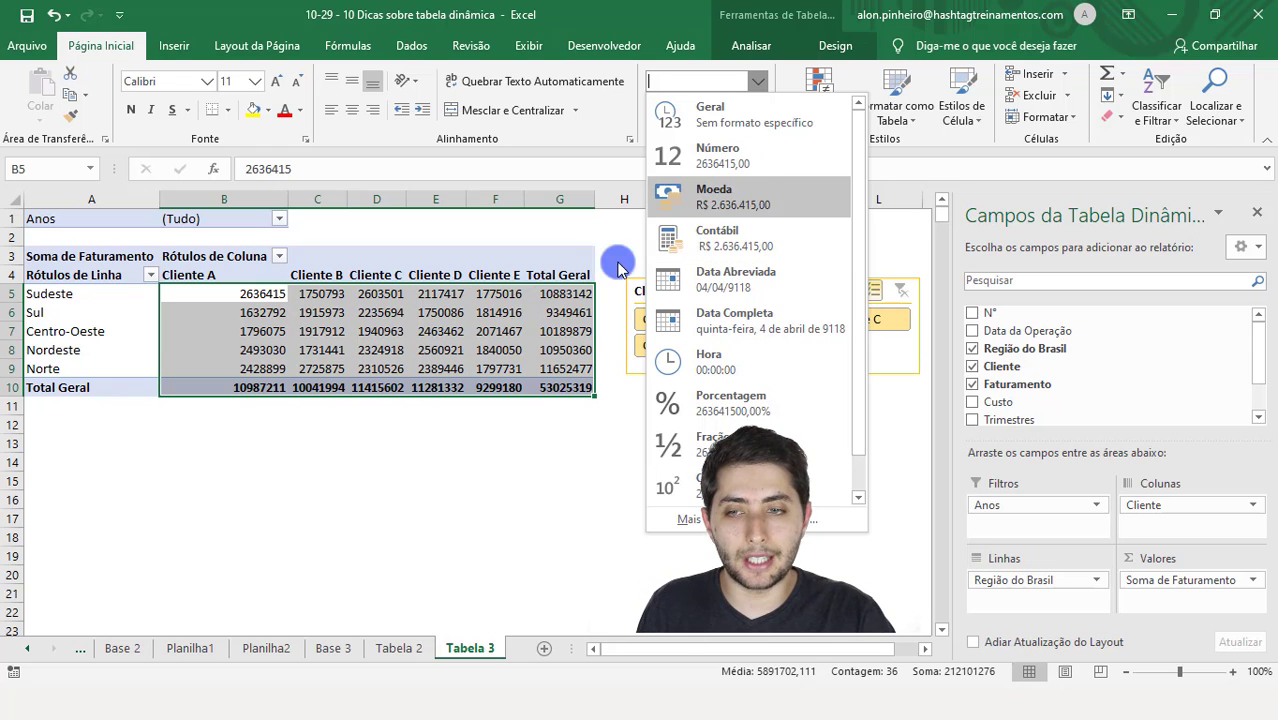
left_click(238, 335)
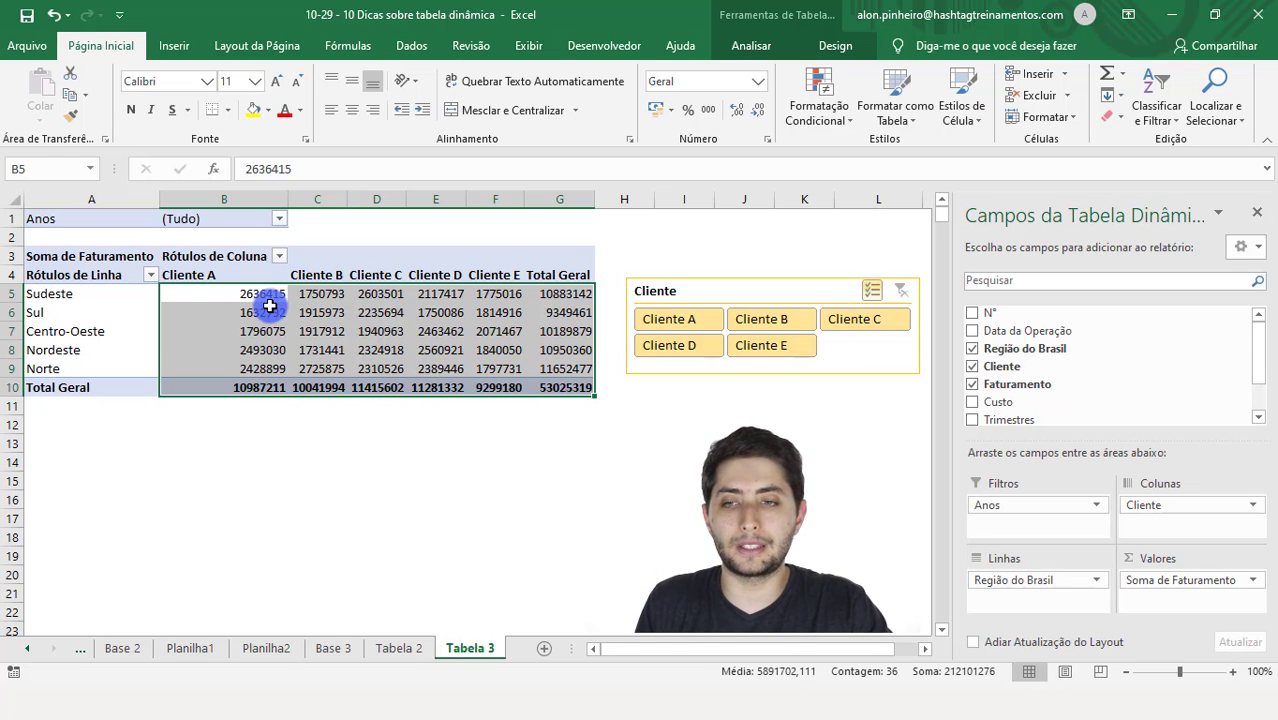
left_click_drag(250, 293, 563, 386)
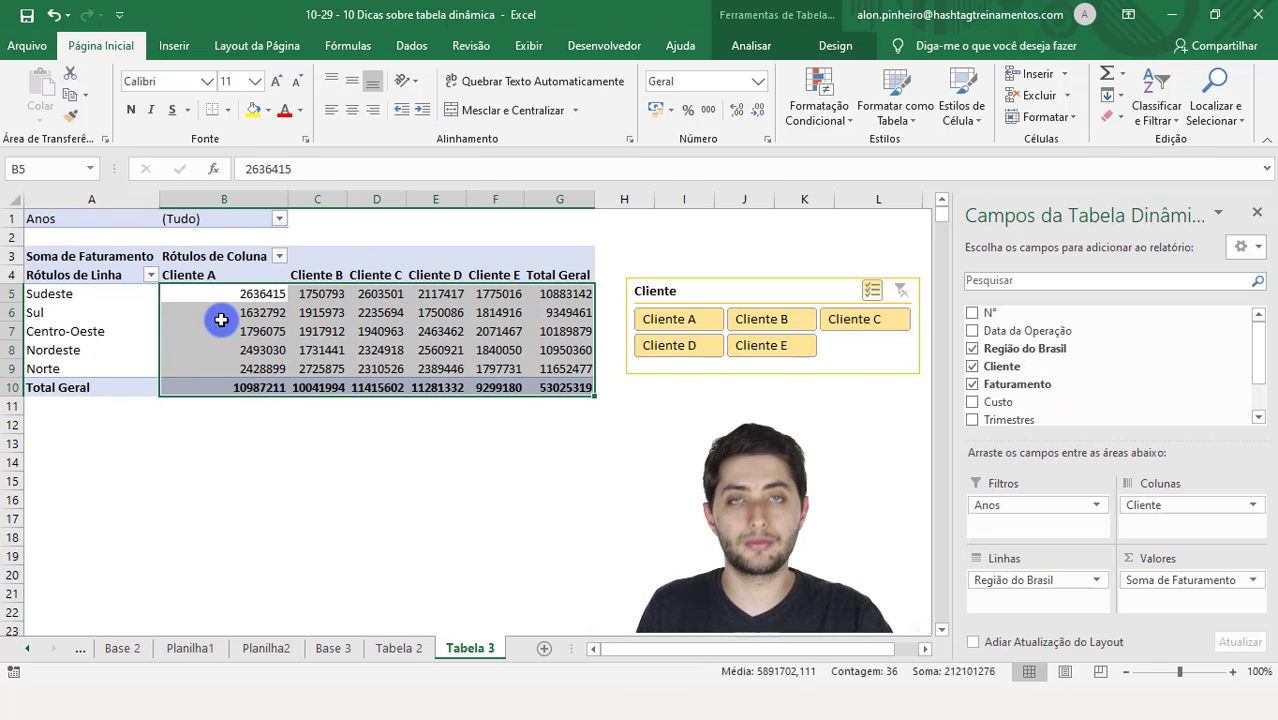
right_click(260, 322)
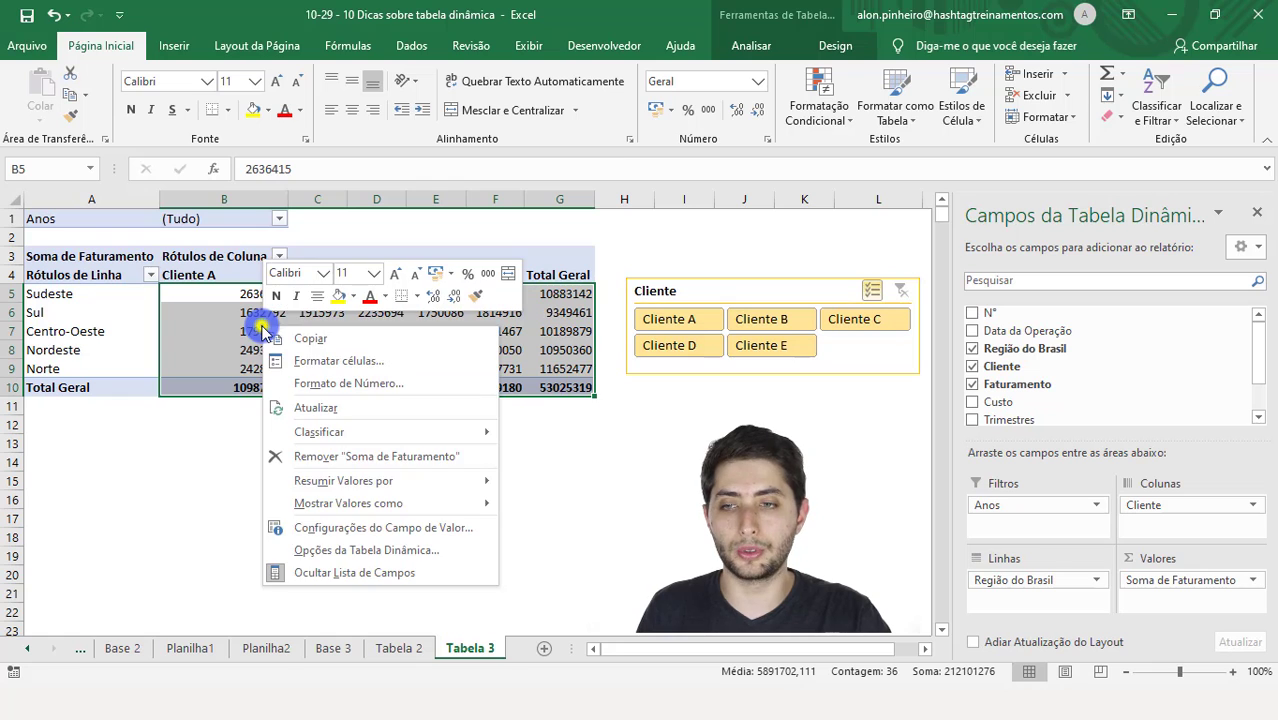
key("Escape")
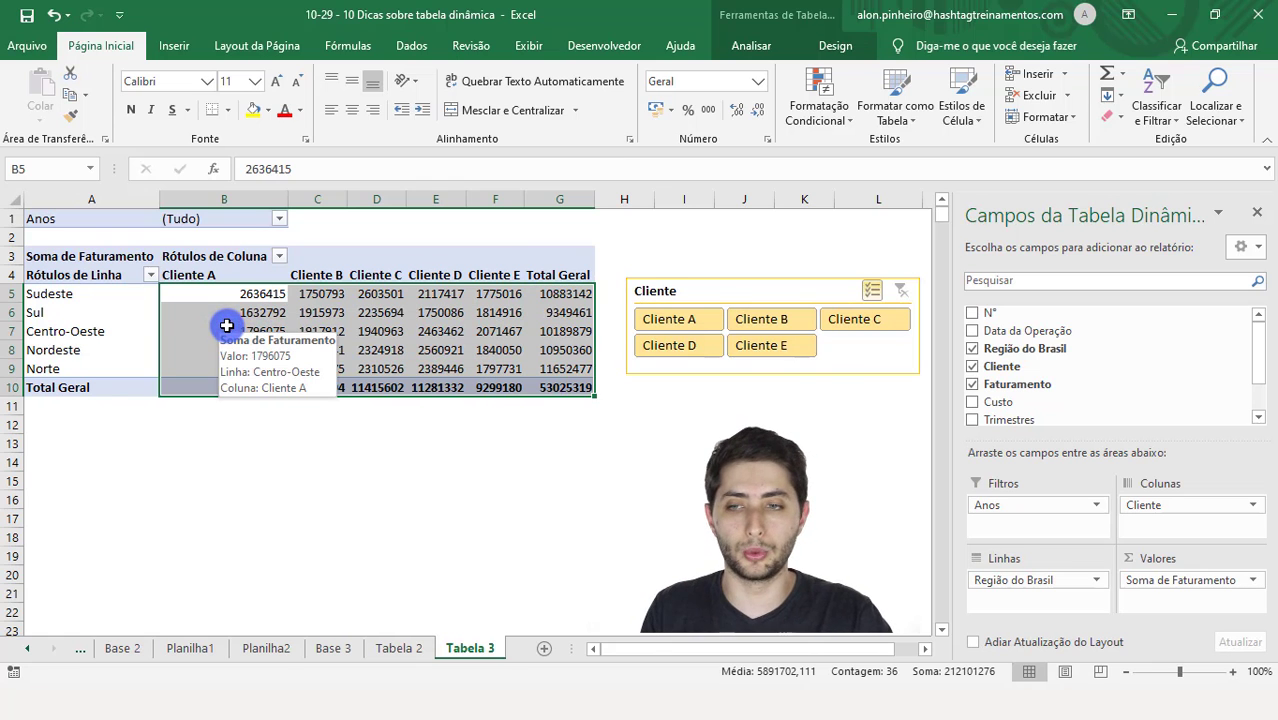
Step: Set the number format of the pivot table's Soma de Faturamento values to Contábil
left_click(225, 328)
right_click(224, 332)
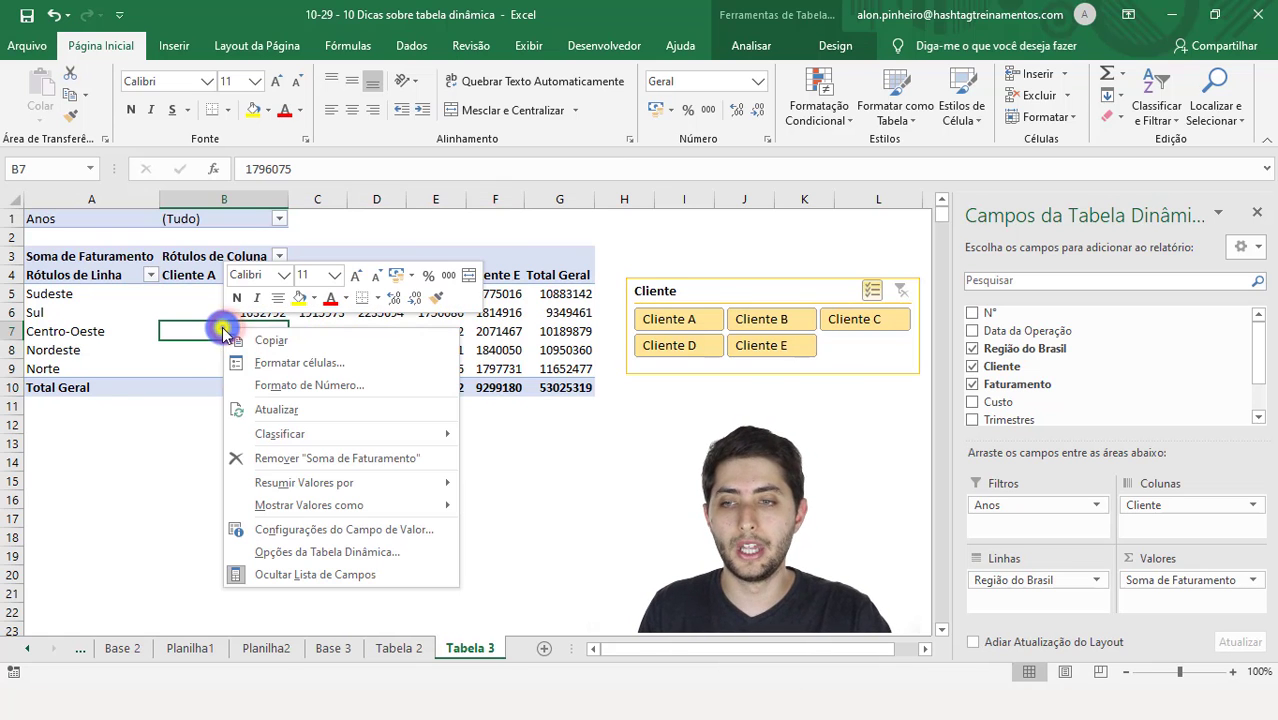
left_click(368, 394)
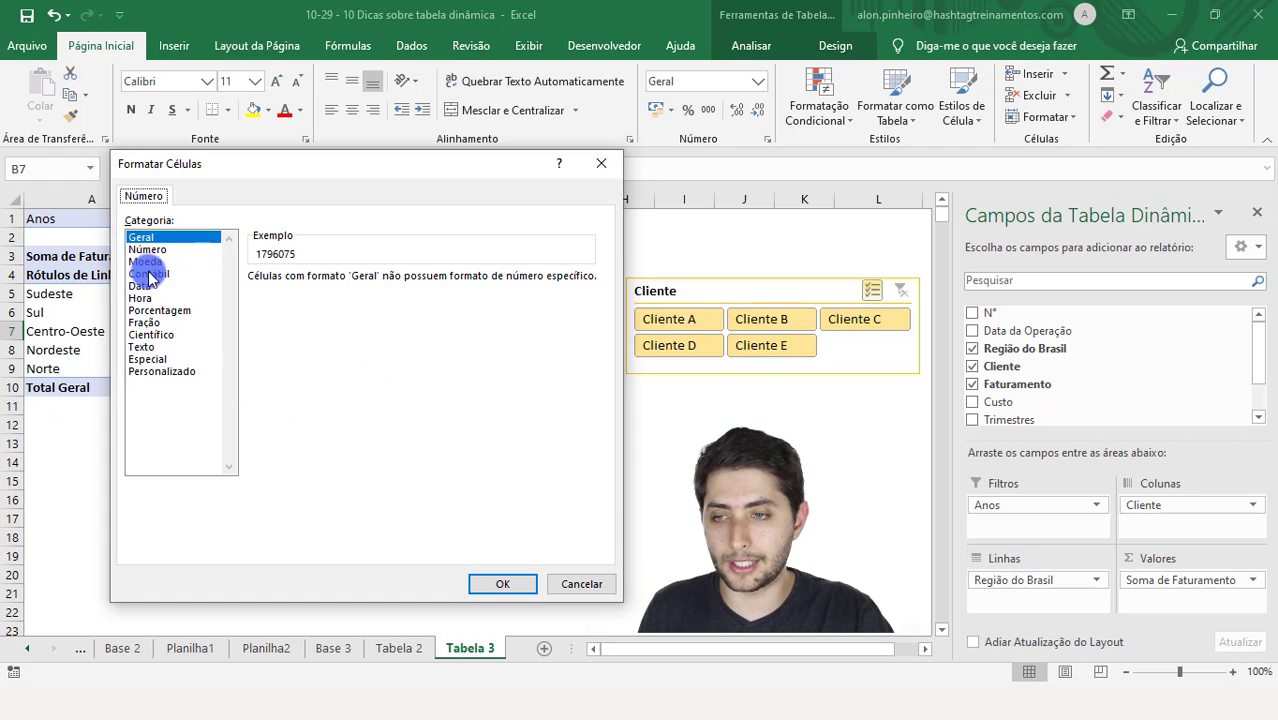
left_click(146, 273)
left_click(500, 586)
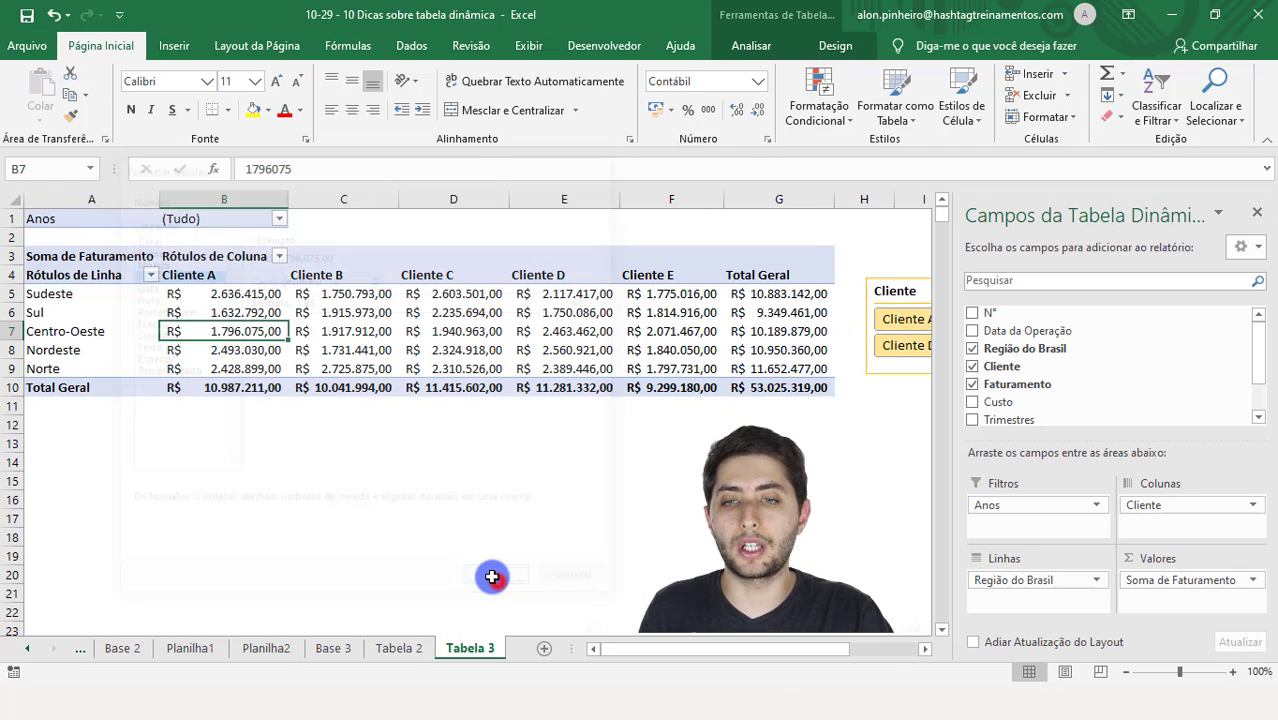
left_click(502, 540)
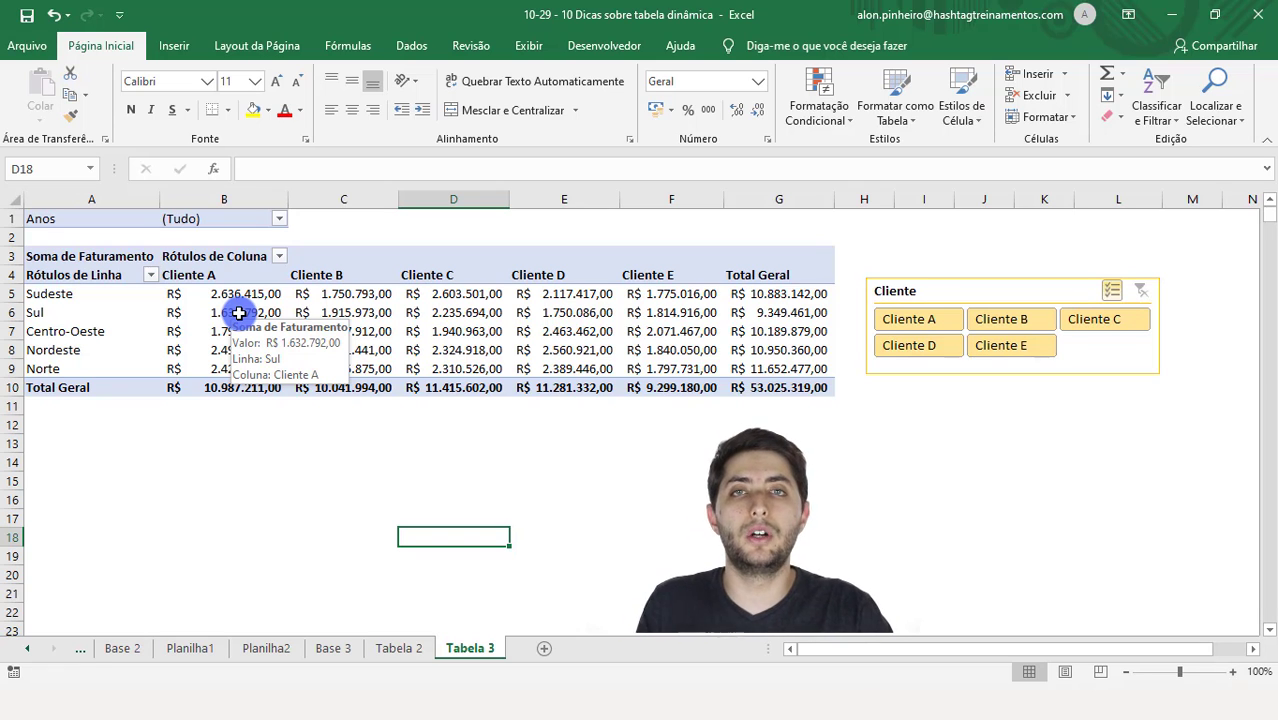
Step: Add an Acima da Média conditional formatting rule with Preenchimento Verde e Texto Verde Escuro to the Centro-Oeste value of Cliente B
left_click(290, 332)
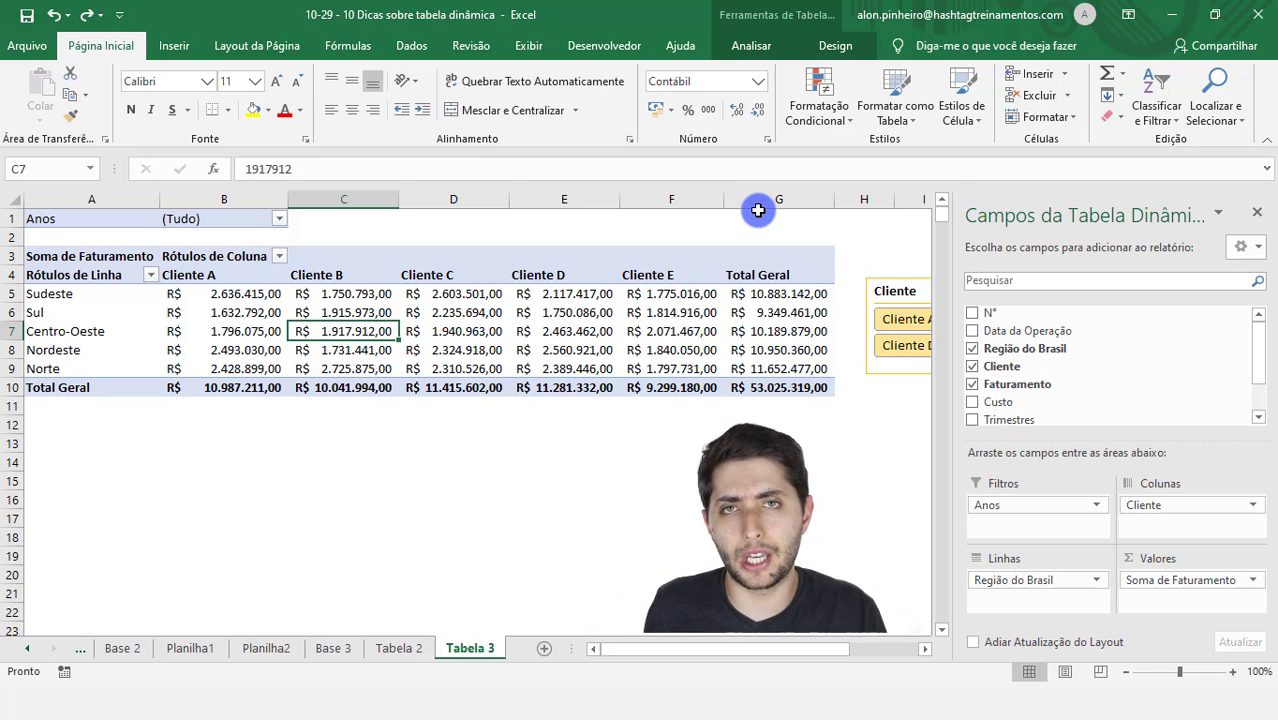
left_click_drag(205, 294, 648, 366)
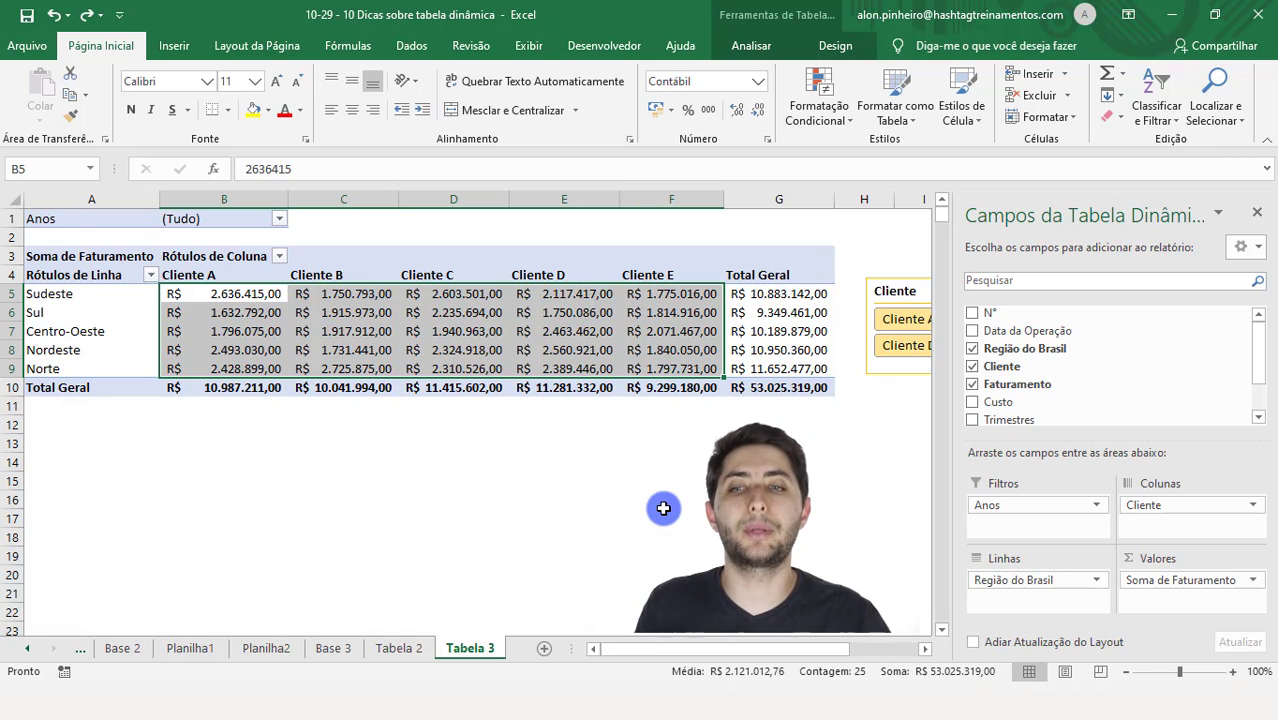
left_click(341, 330)
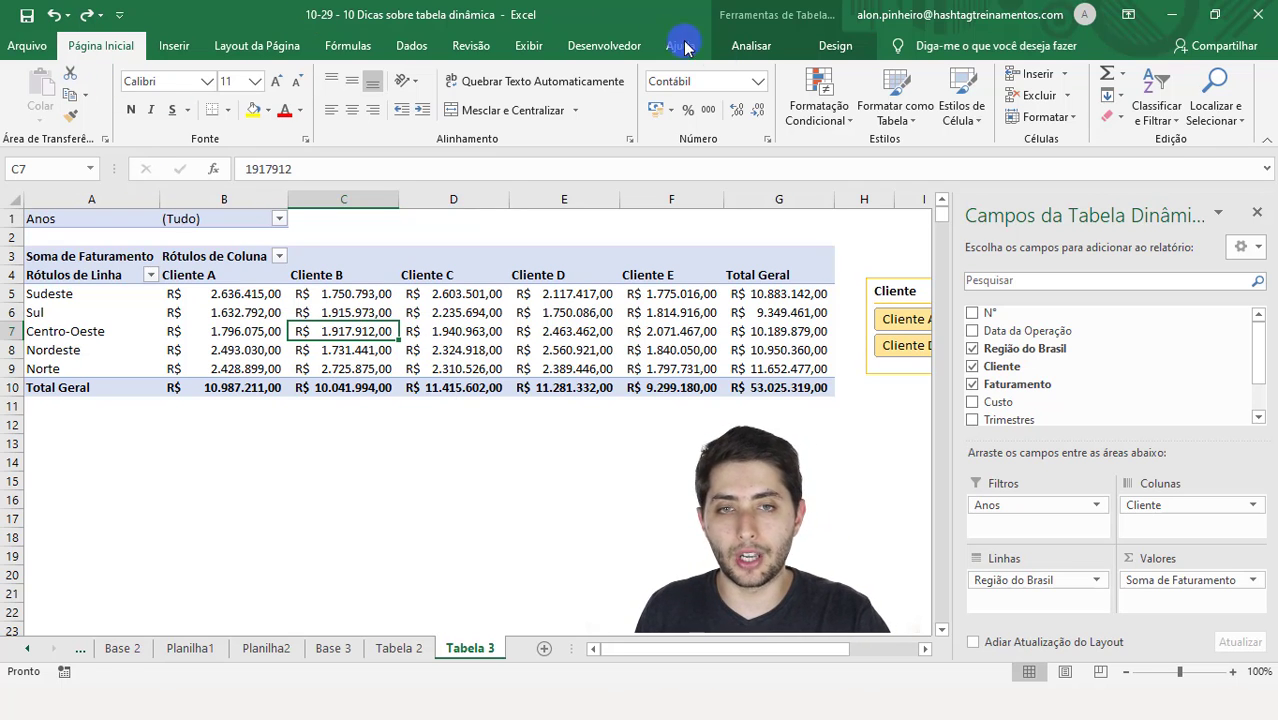
left_click(799, 112)
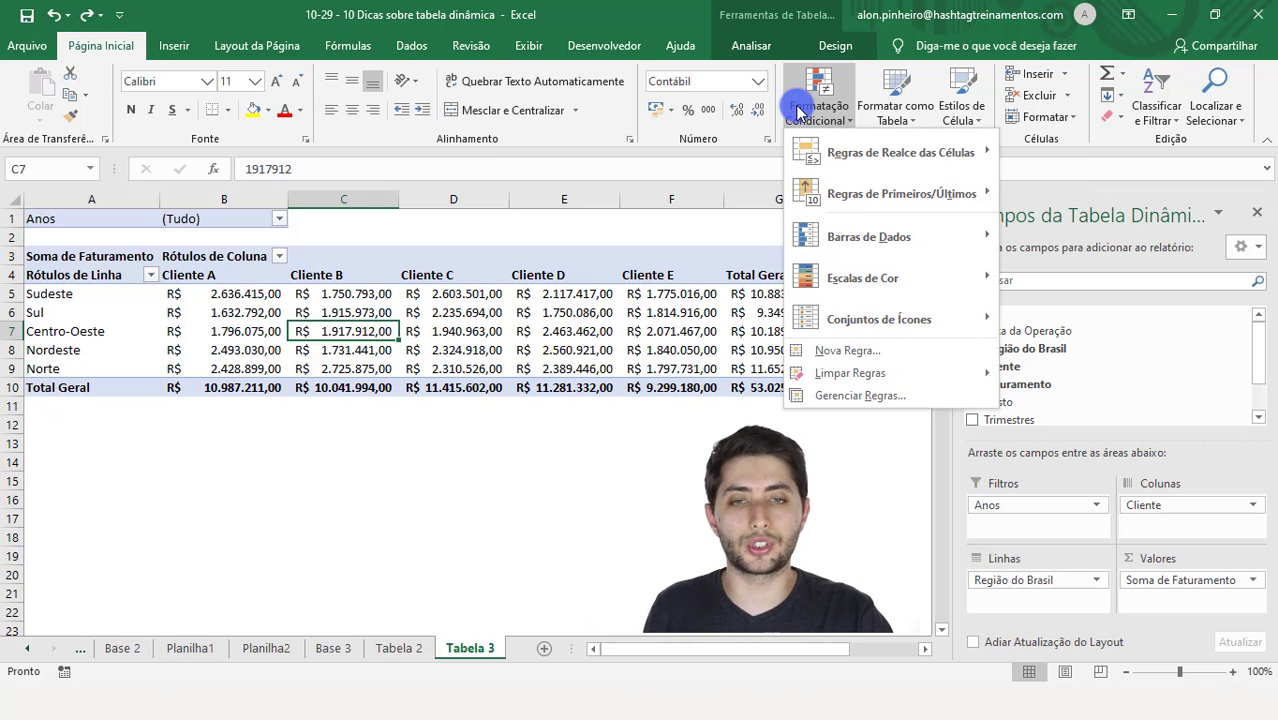
mouse_move(845, 193)
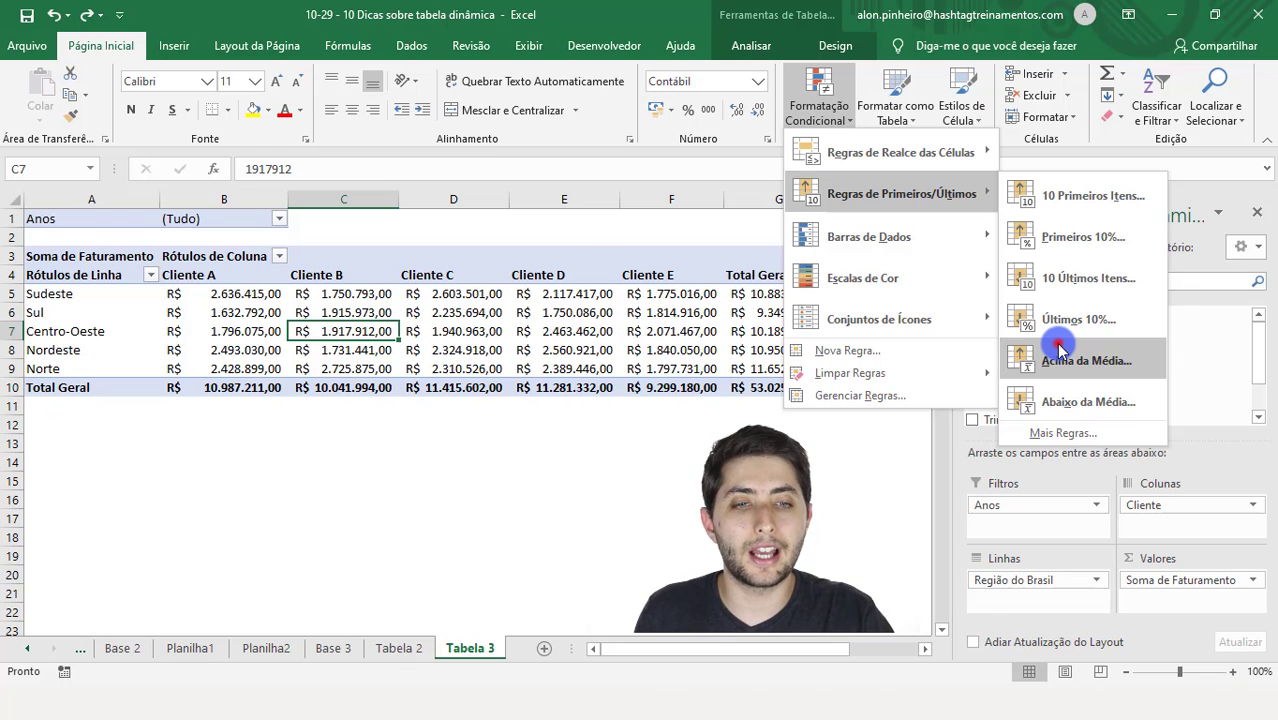
left_click(1058, 350)
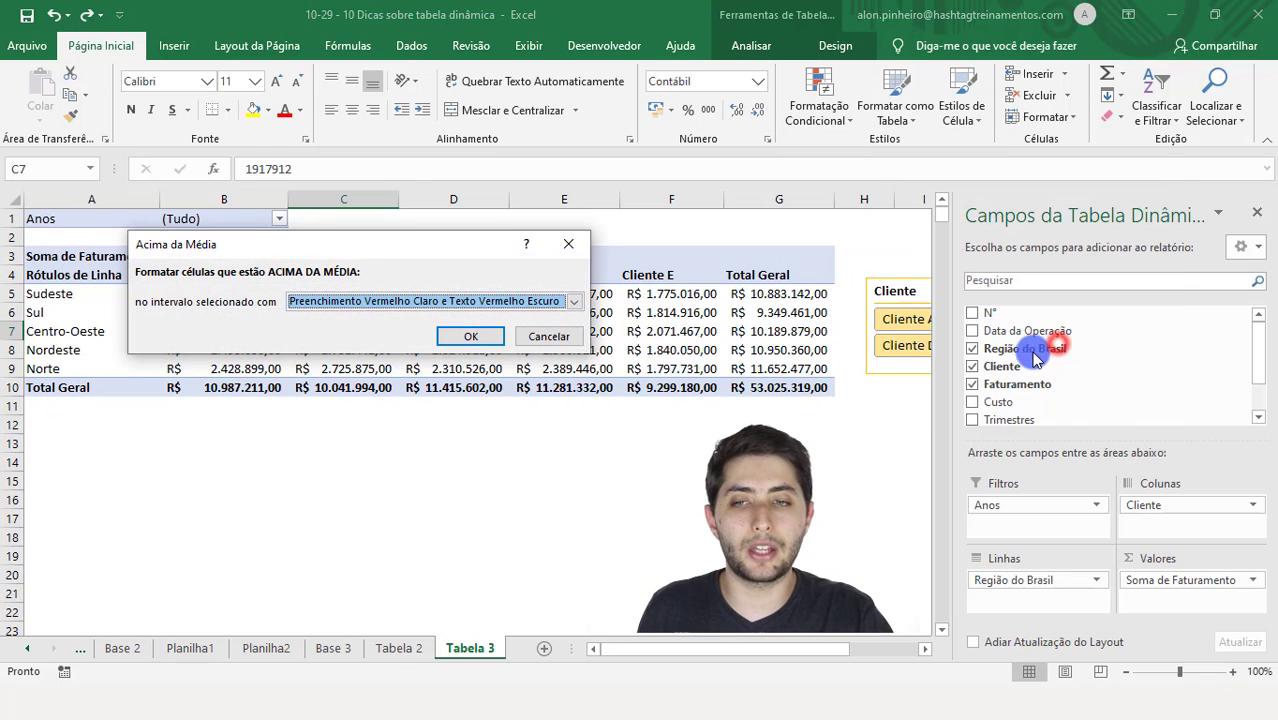
left_click(366, 316)
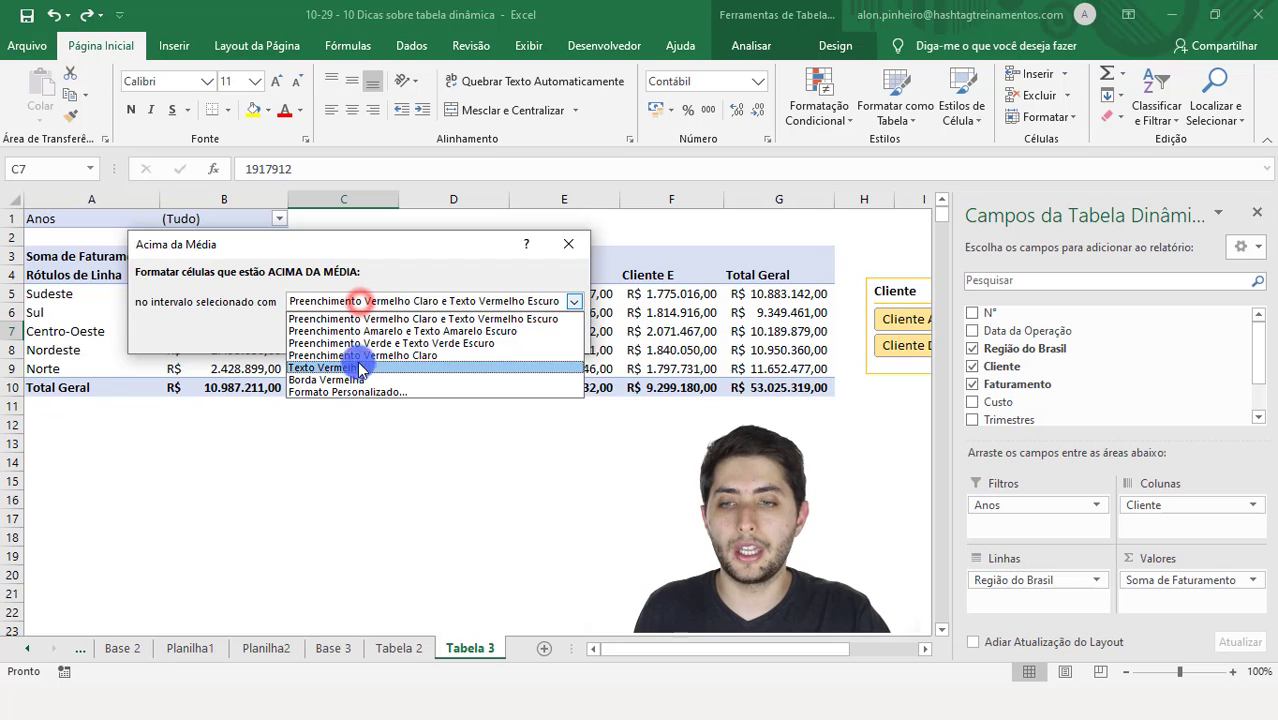
left_click(362, 340)
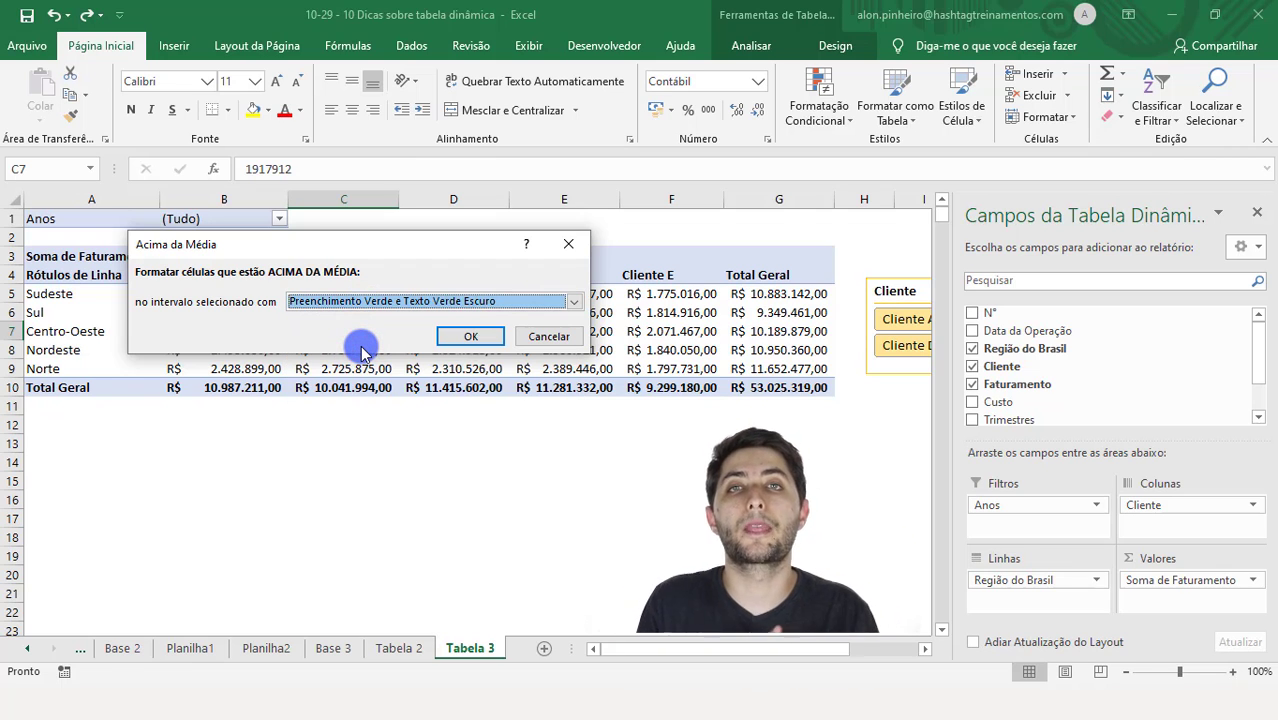
left_click(455, 337)
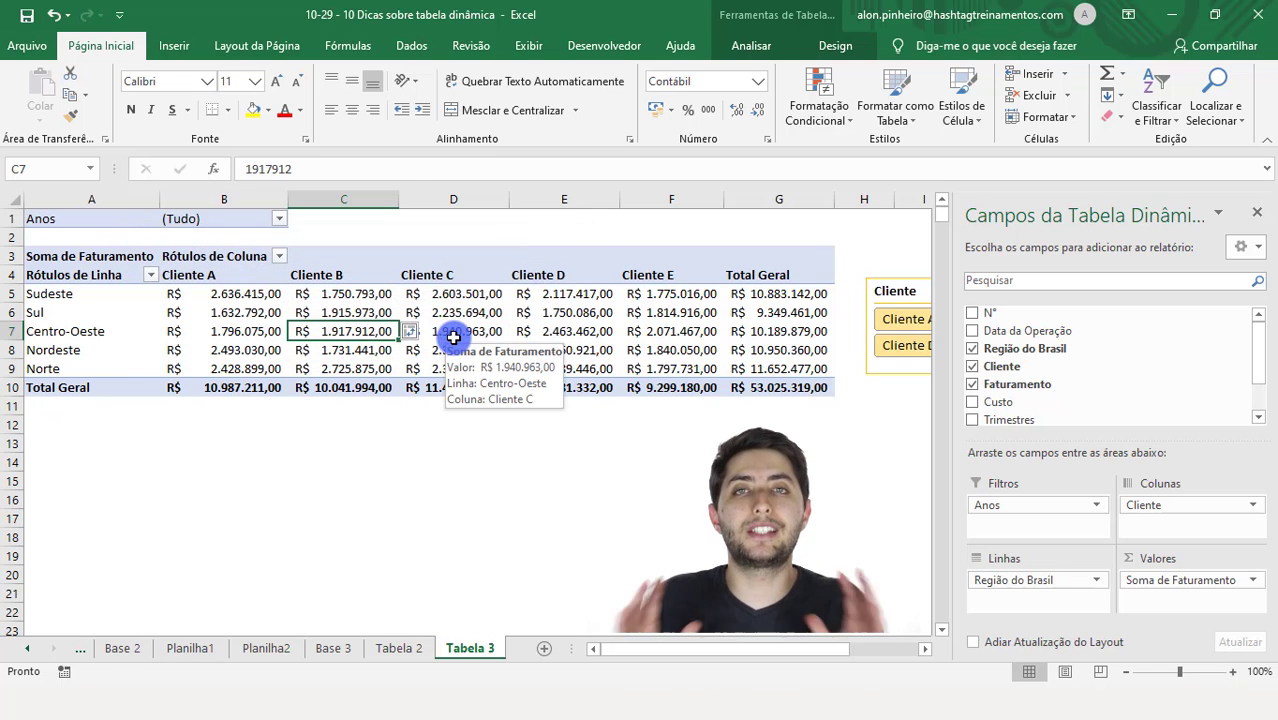
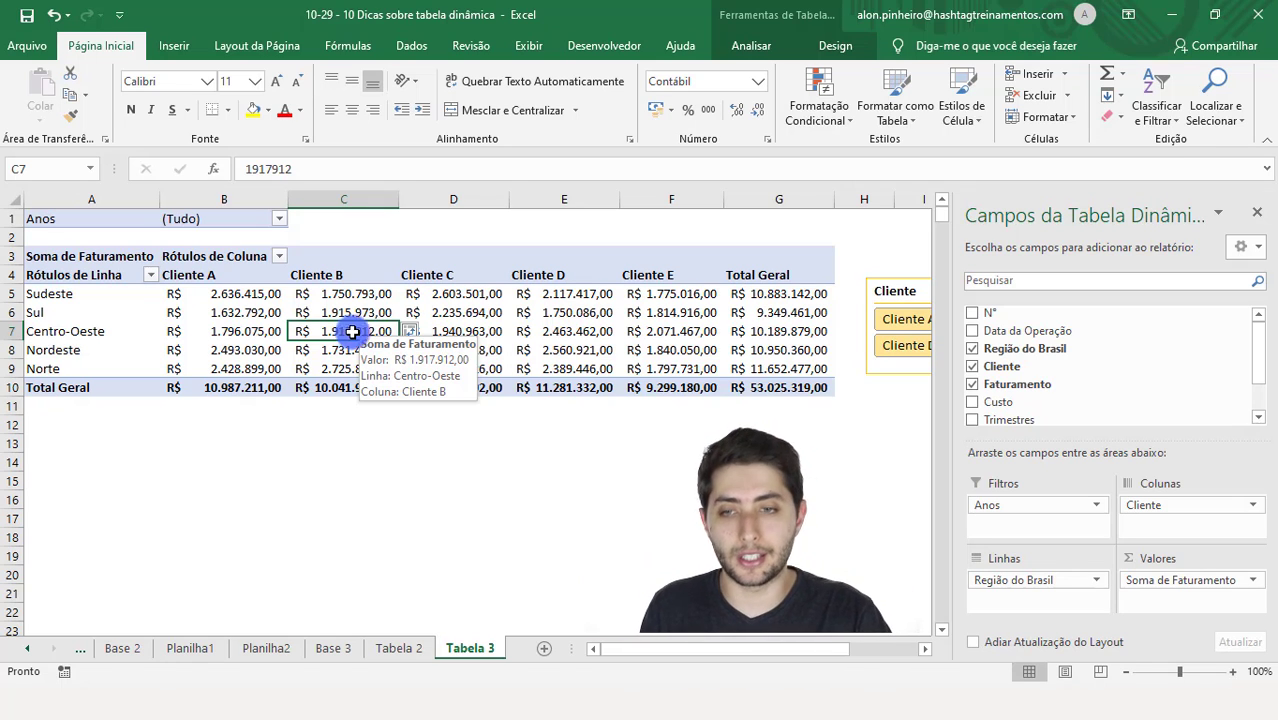
Step: Extend the above-average rule to all cells showing Soma de Faturamento values for Região do Brasil and Cliente
left_click(418, 333)
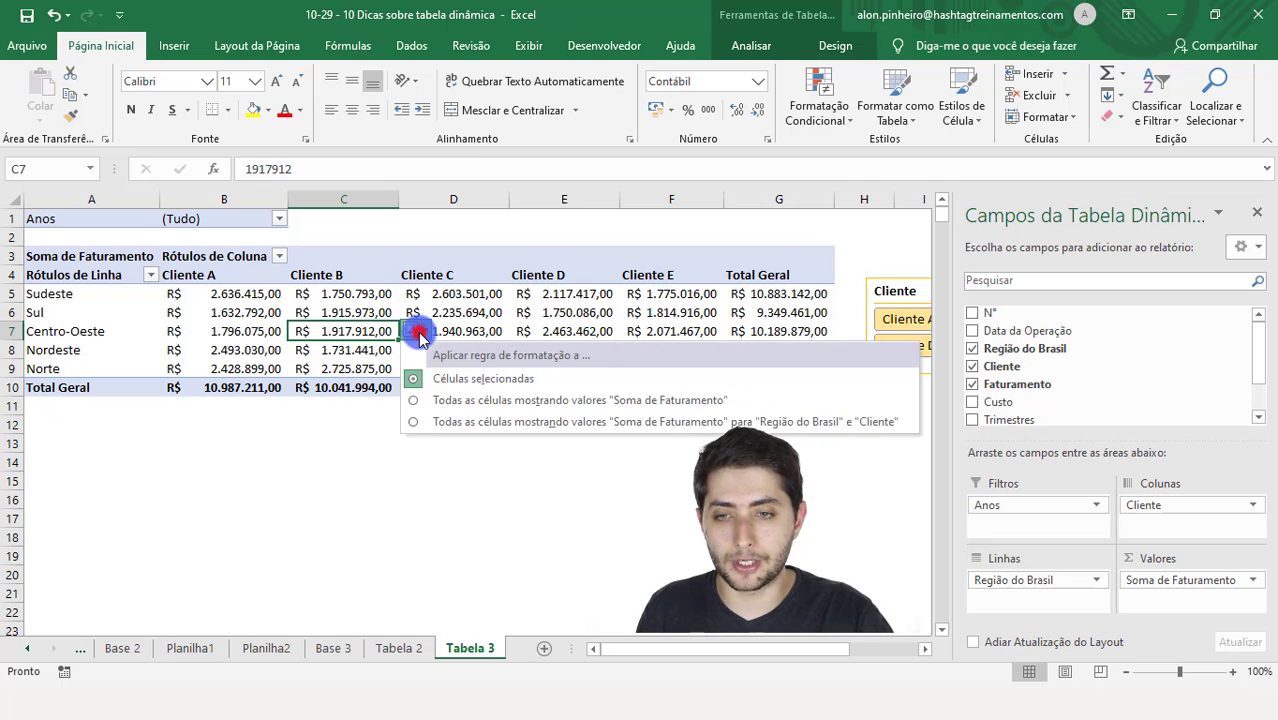
left_click(463, 422)
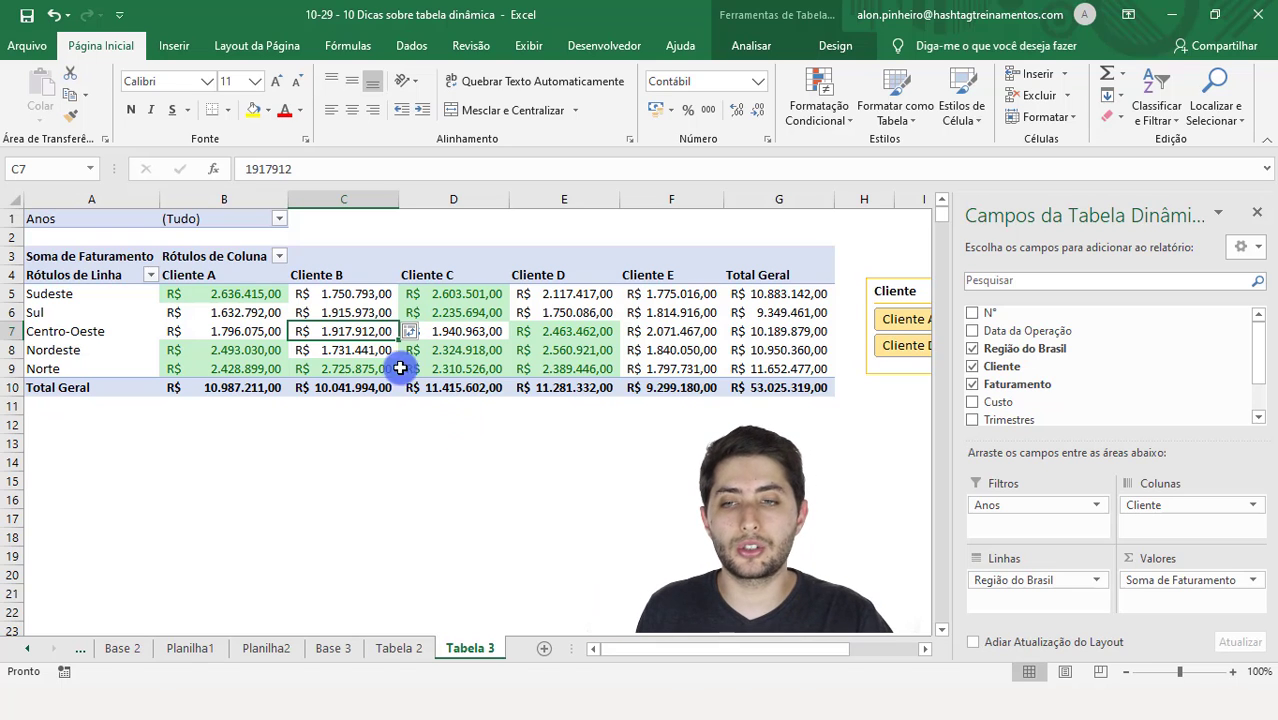
mouse_move(539, 343)
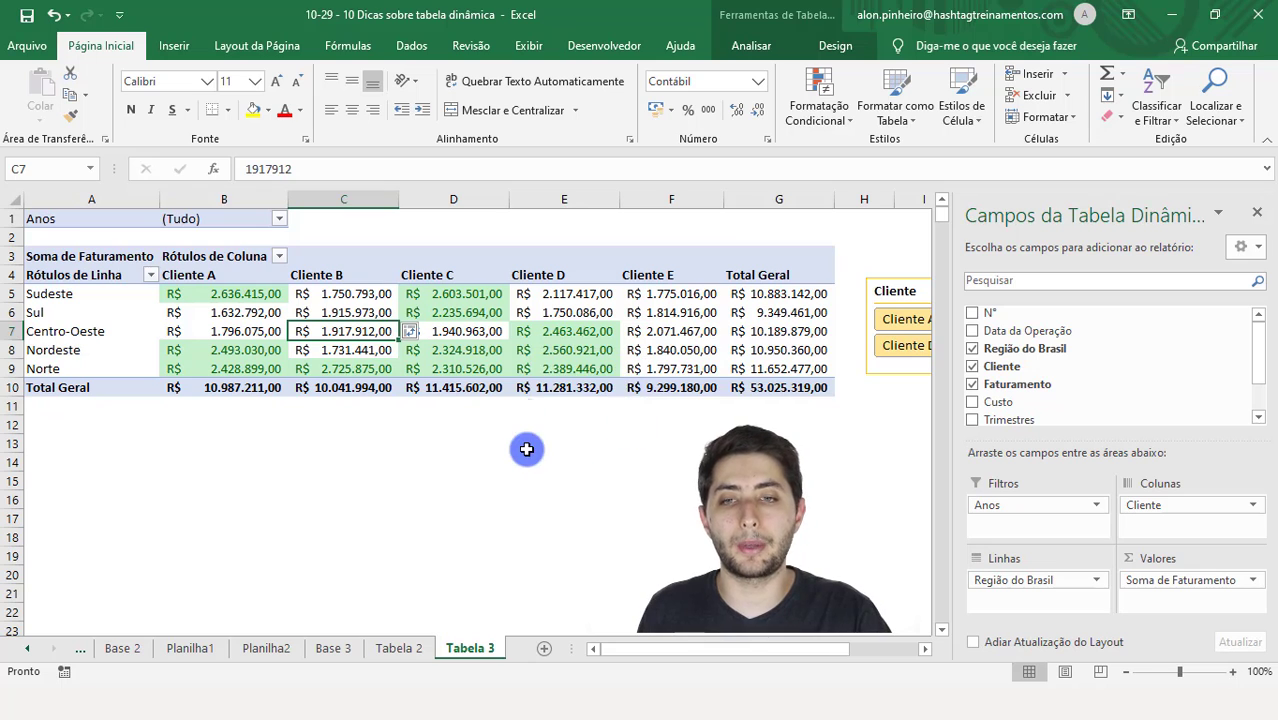
left_click(542, 354)
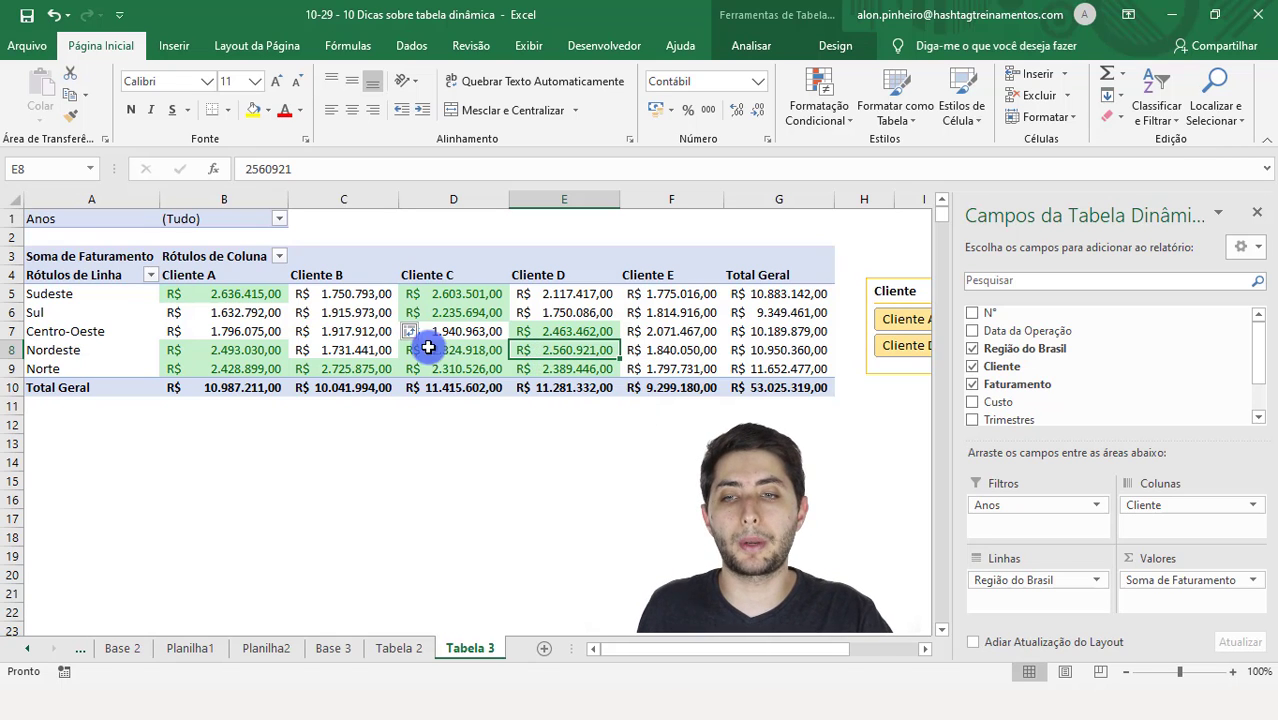
Step: Switch Cliente A and Cliente D off and back on in the Cliente slicer, closing the pivot table field list in between
left_click(904, 319)
left_click(904, 345)
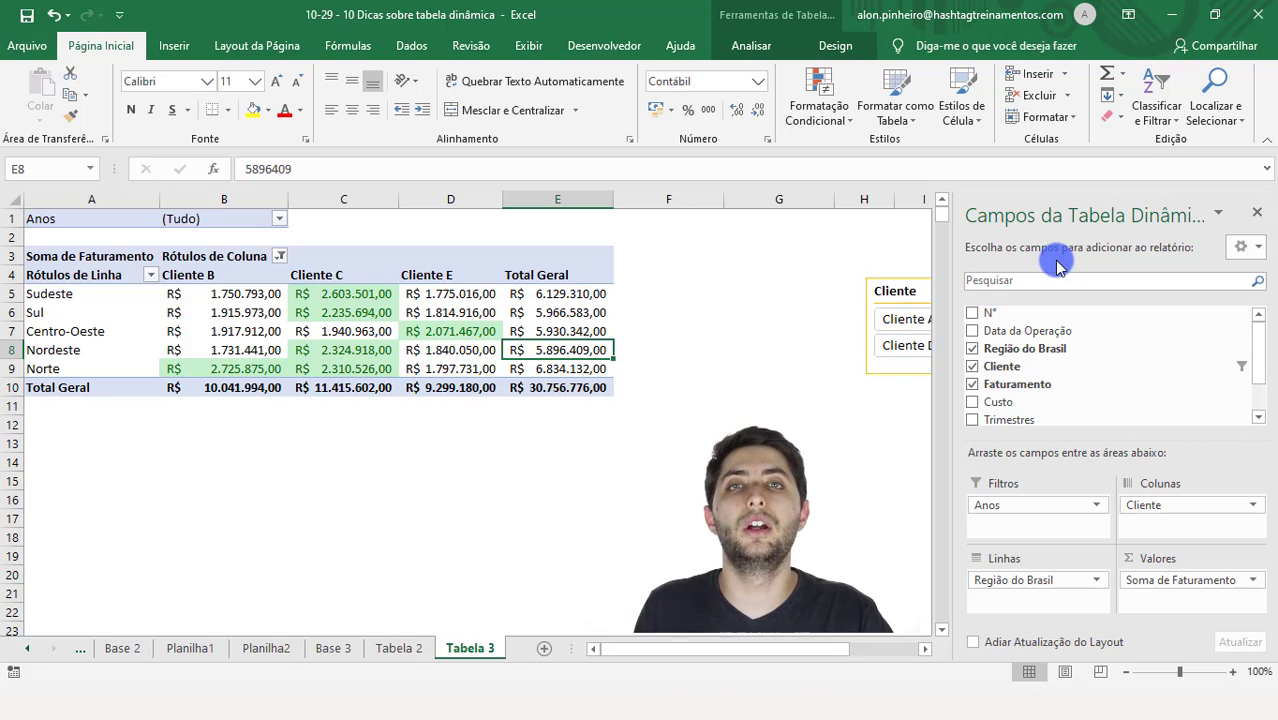
left_click(1256, 211)
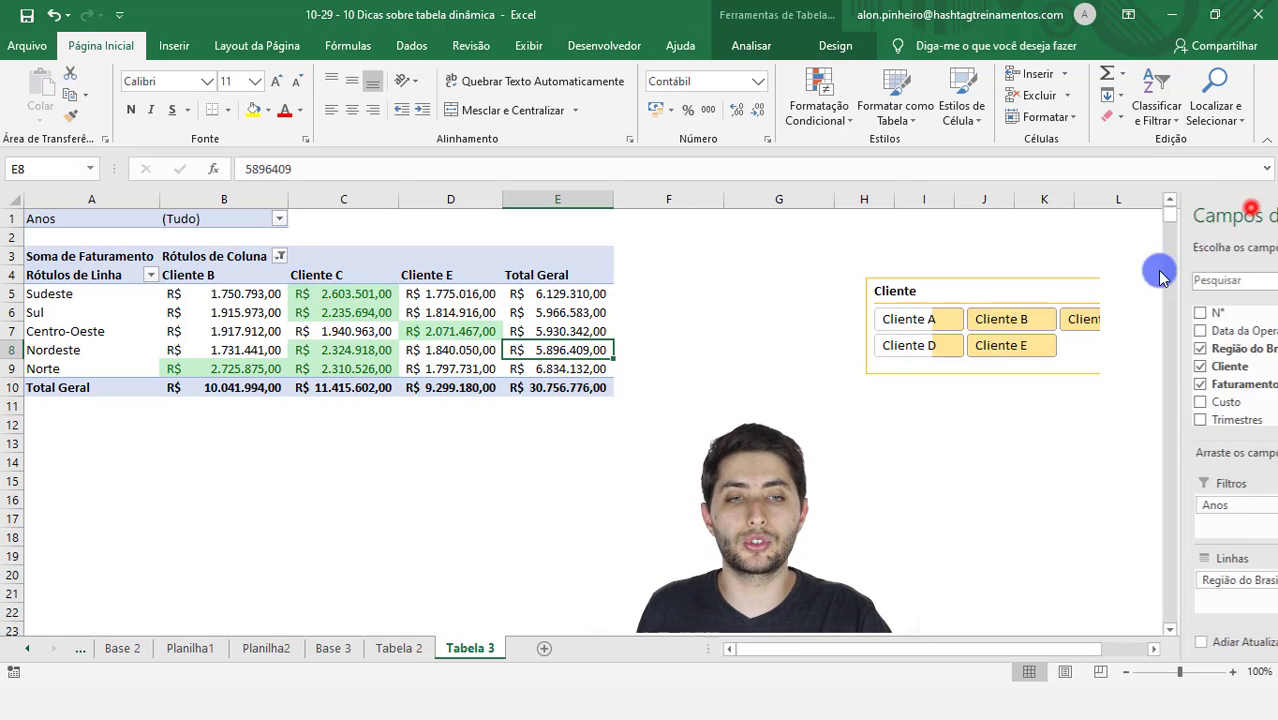
left_click(909, 319)
left_click(909, 345)
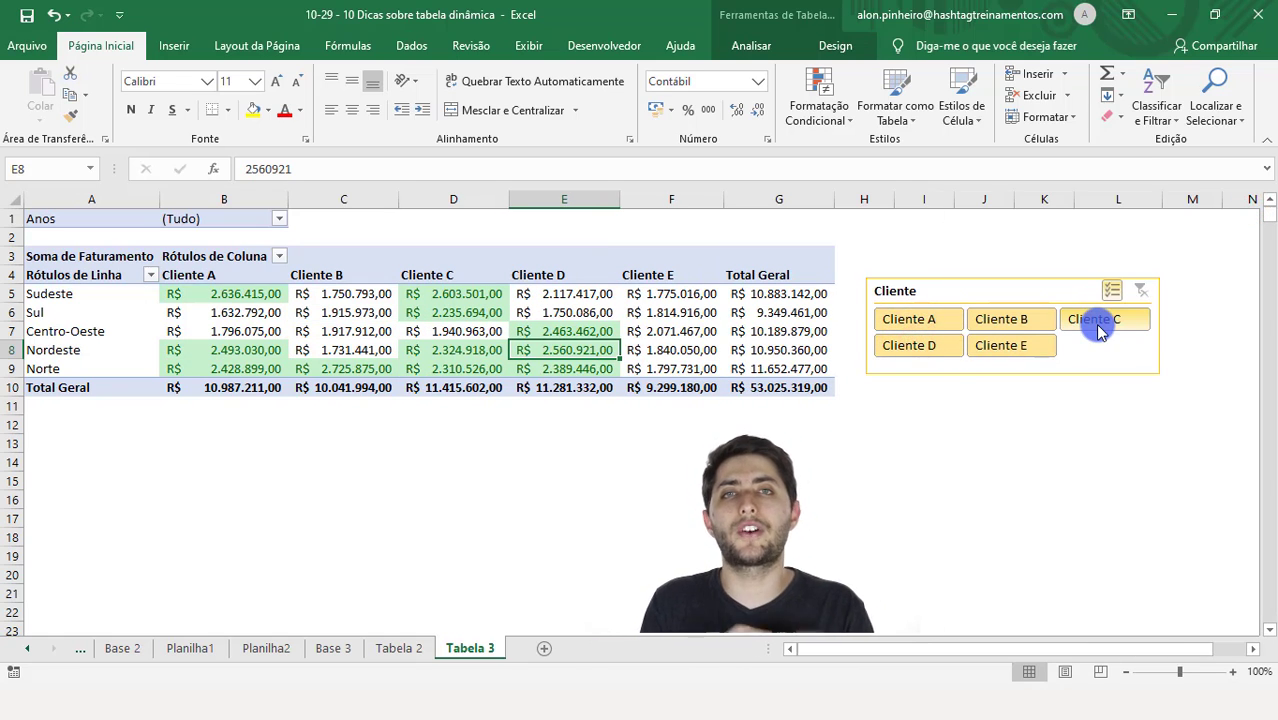
Step: Undo the slicer changes and the above-average conditional formatting in the pivot table
key("ctrl+z")
key("ctrl+z")
key("ctrl+z")
key("ctrl+z")
key("ctrl+z")
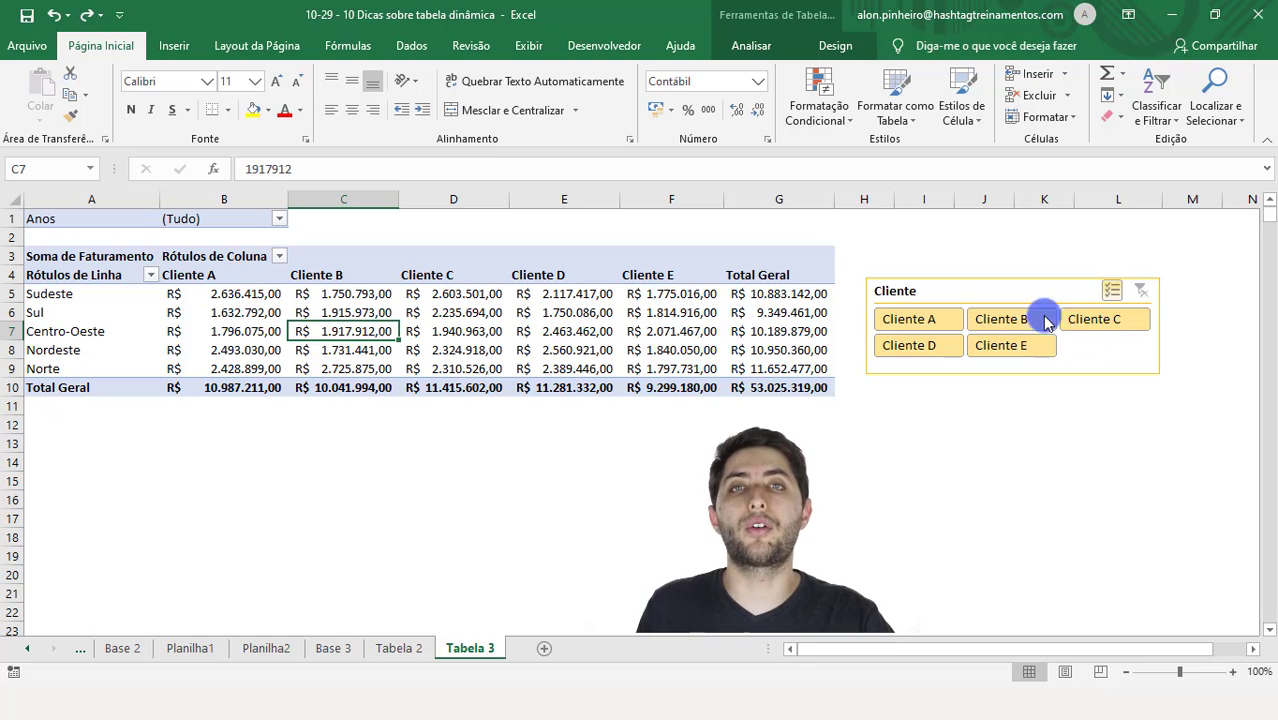
Step: Add blue gradient data bars to all cells showing Soma de Faturamento values for Região do Brasil and Cliente
mouse_move(568, 296)
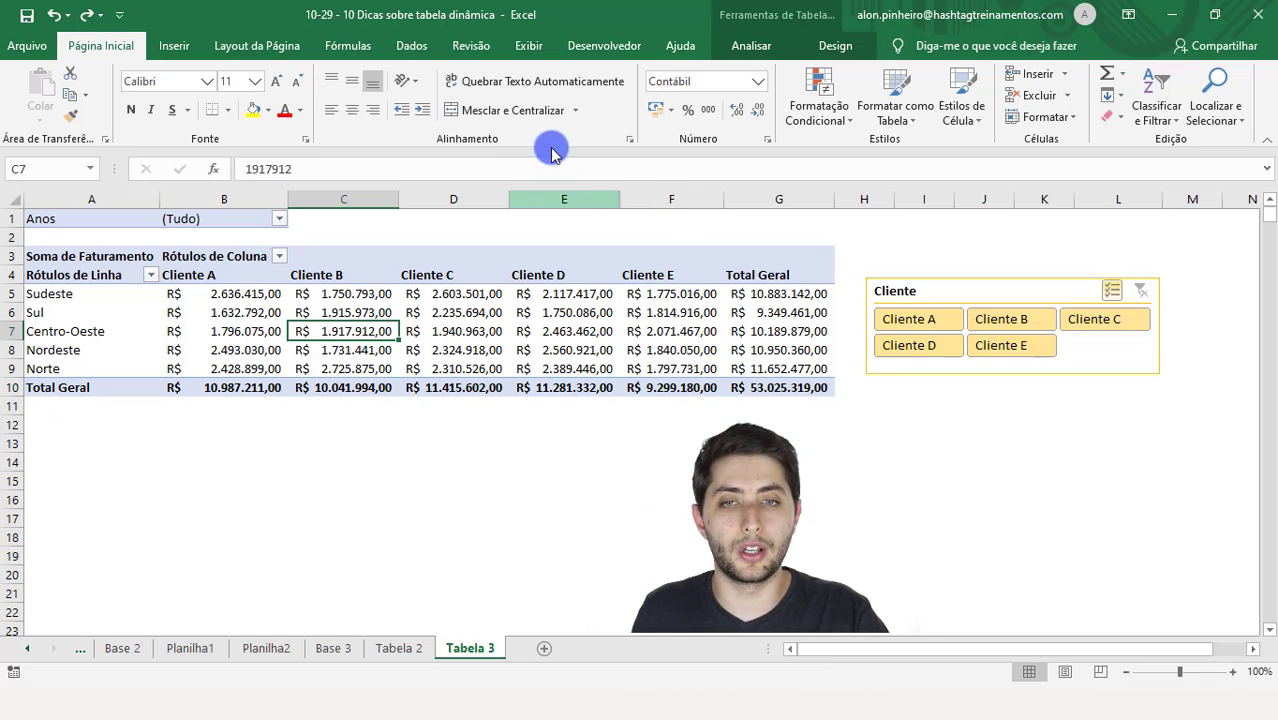
left_click(810, 118)
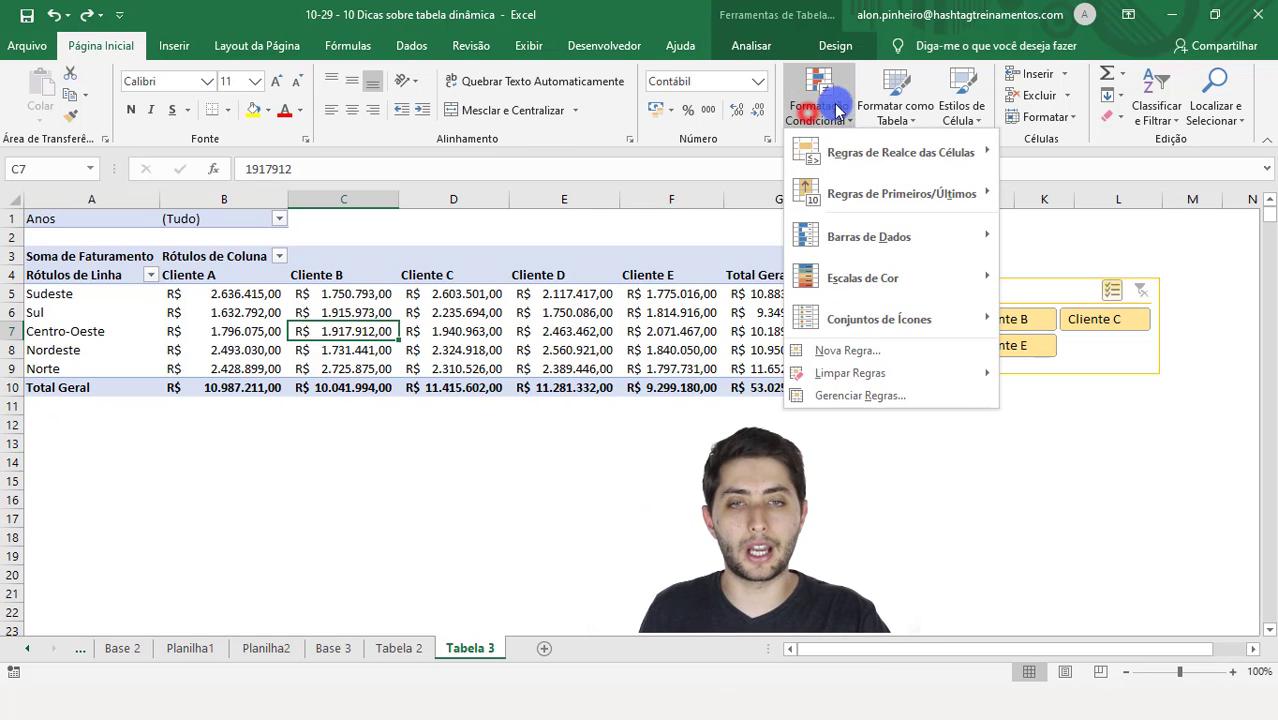
mouse_move(857, 235)
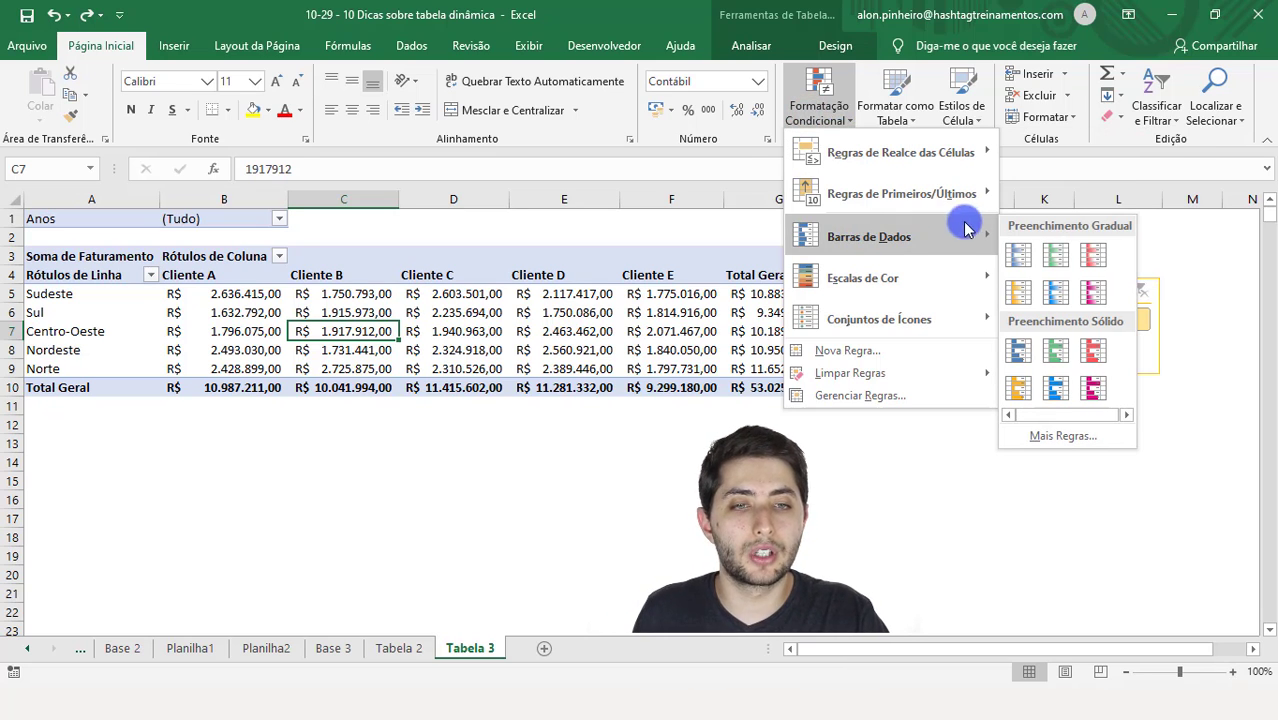
left_click(1020, 262)
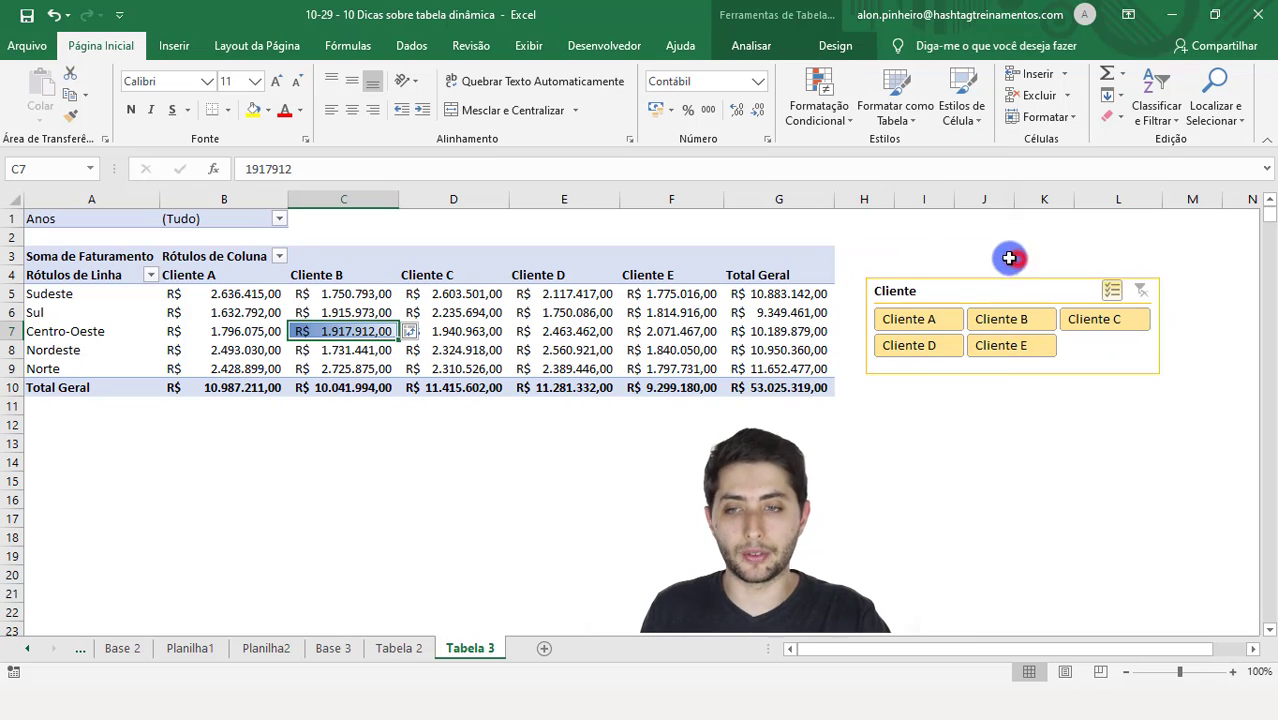
left_click(411, 333)
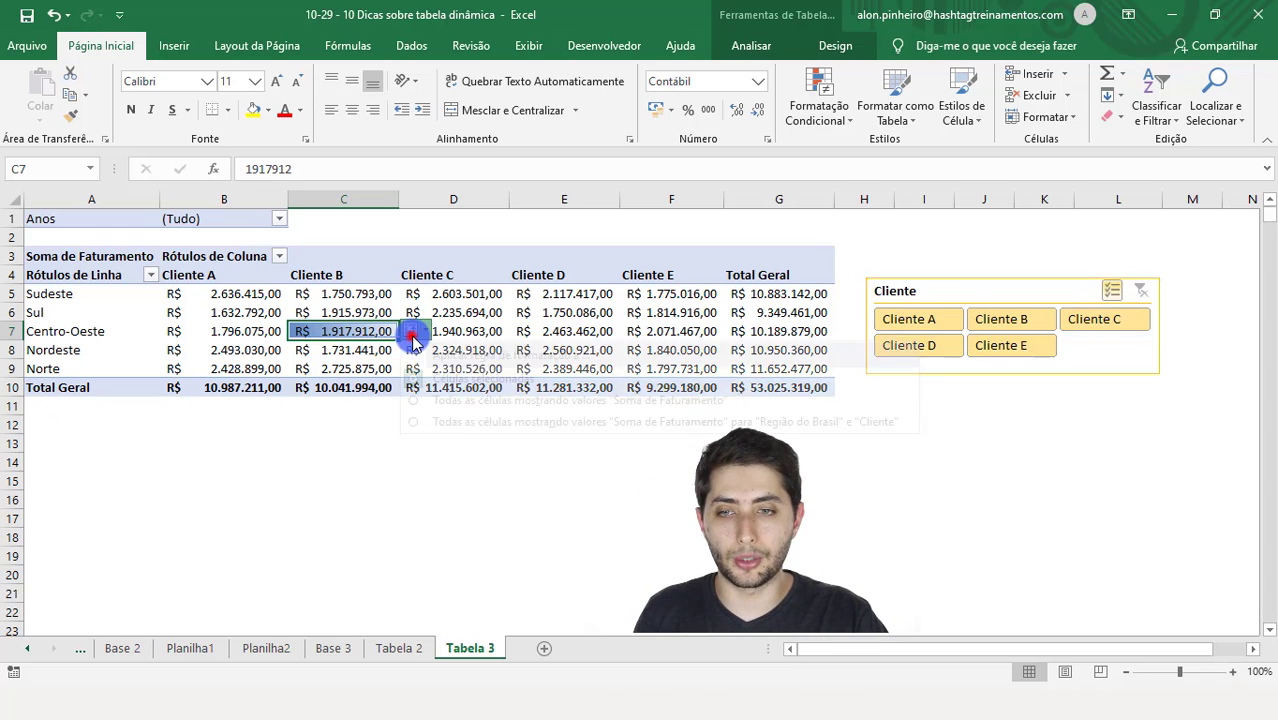
left_click(471, 421)
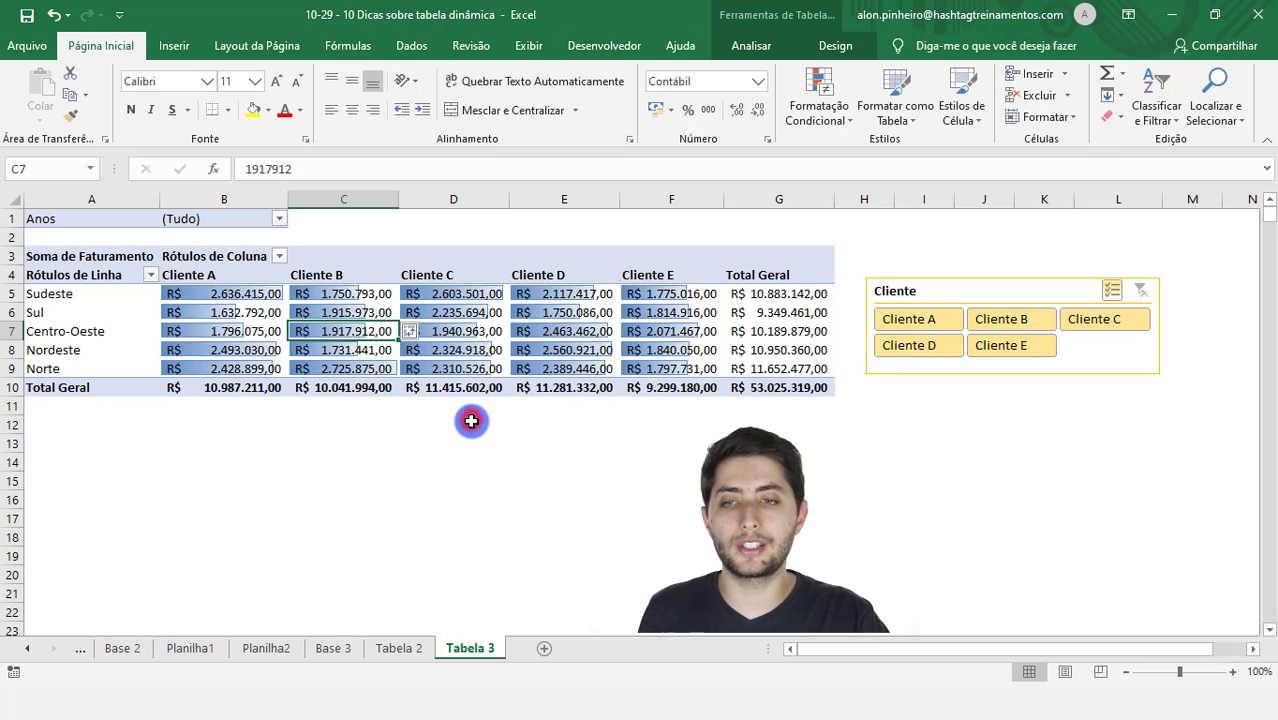
left_click(484, 441)
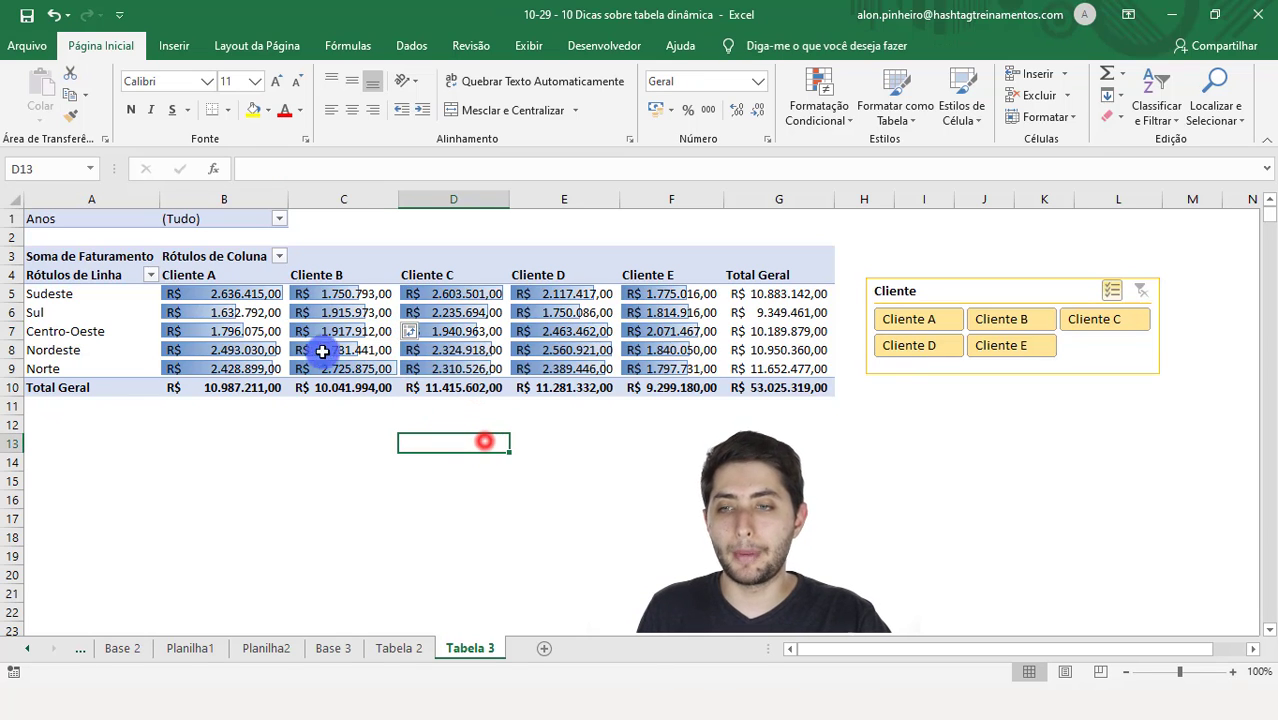
left_click_drag(240, 295, 649, 379)
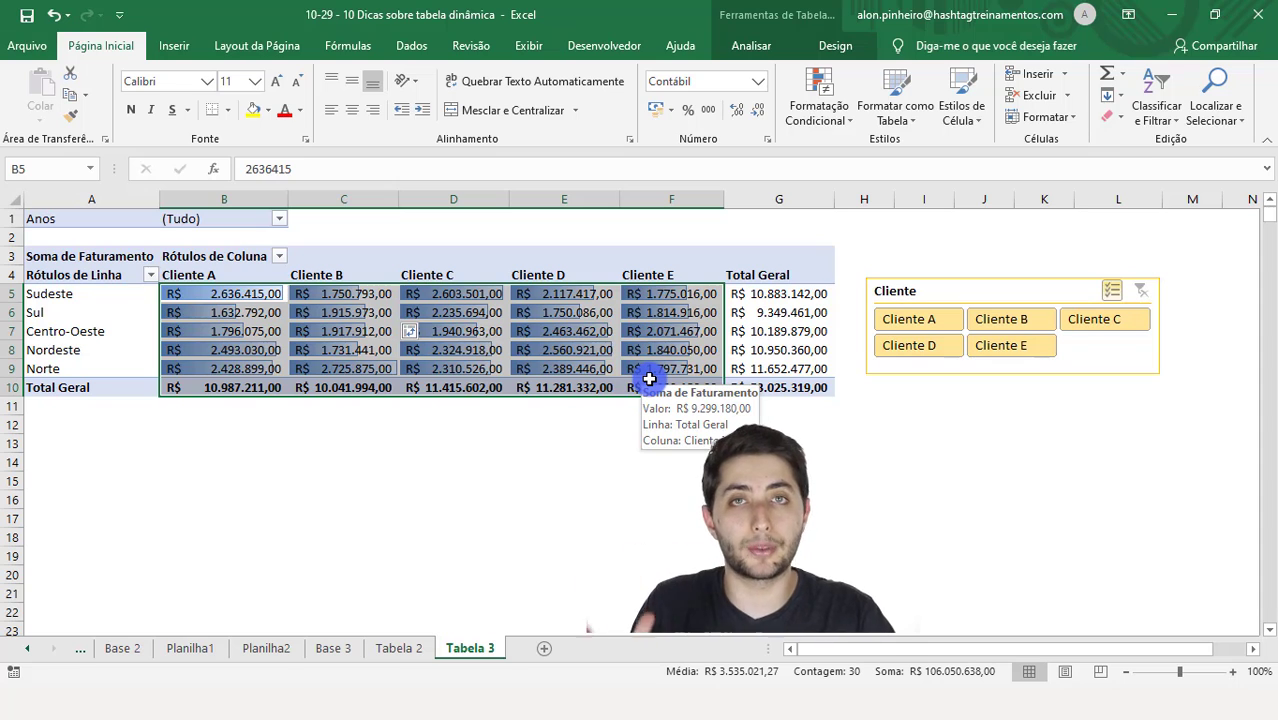
left_click(571, 442)
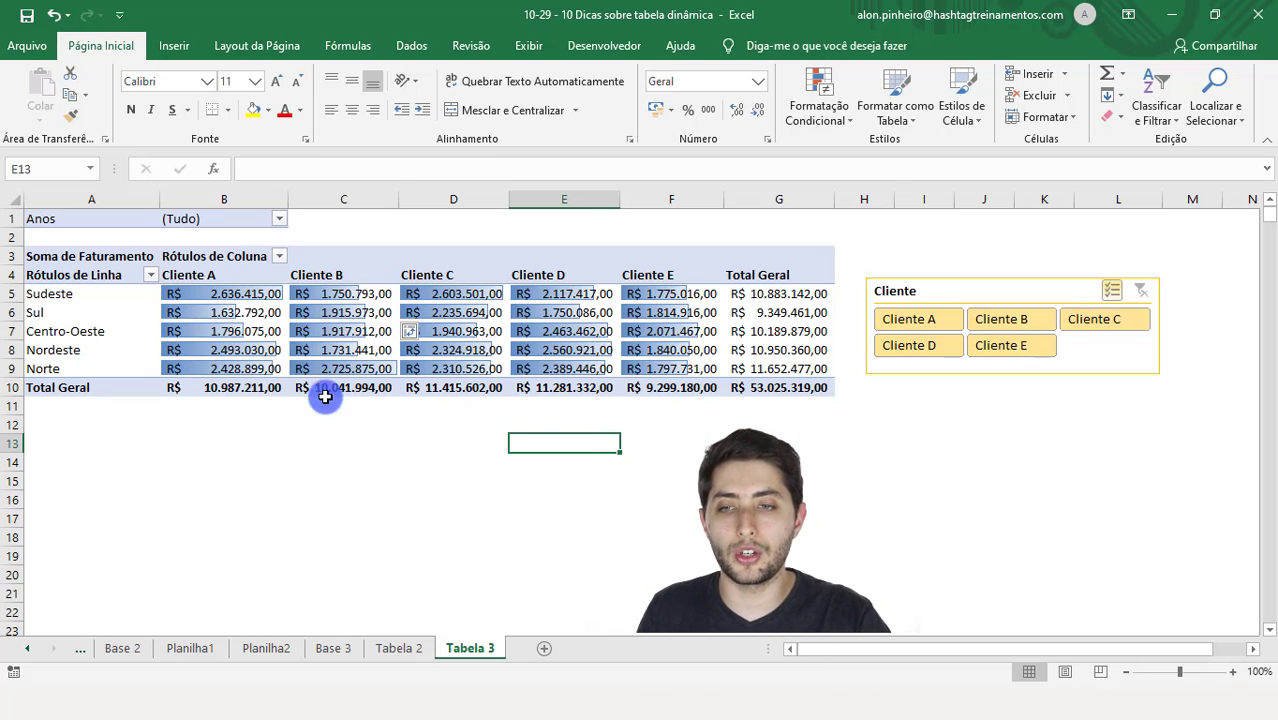
left_click(322, 349)
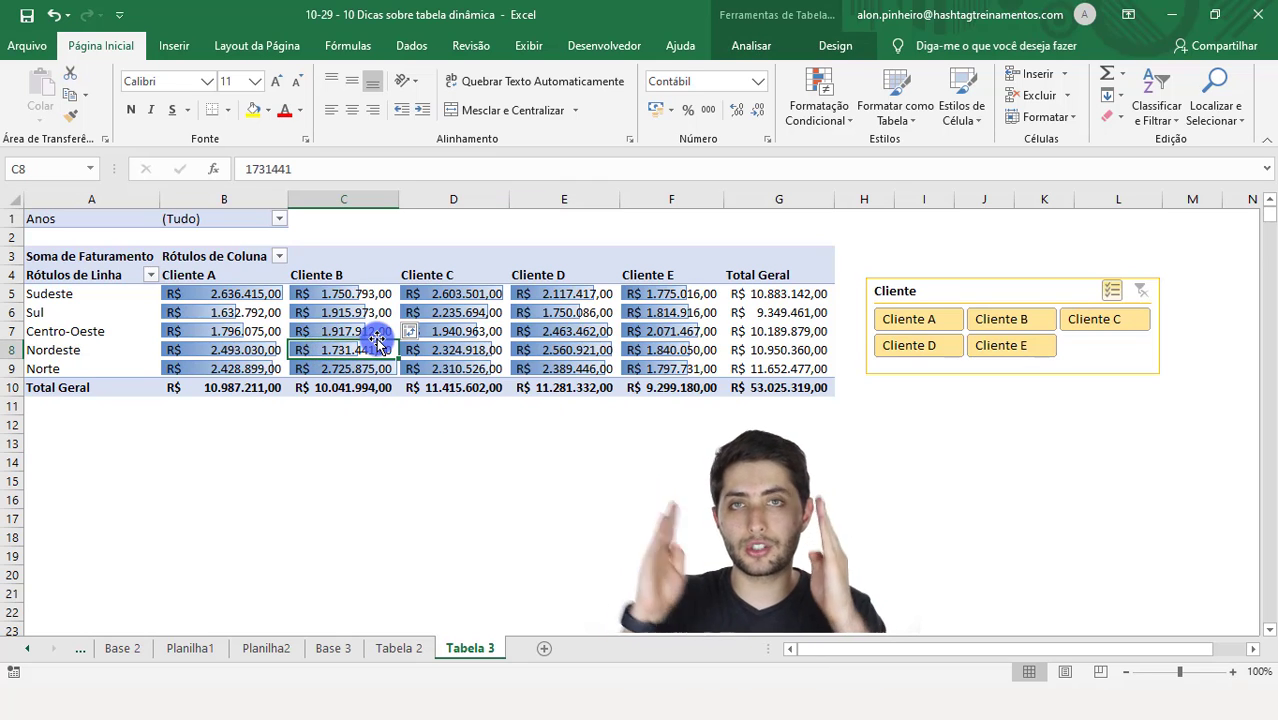